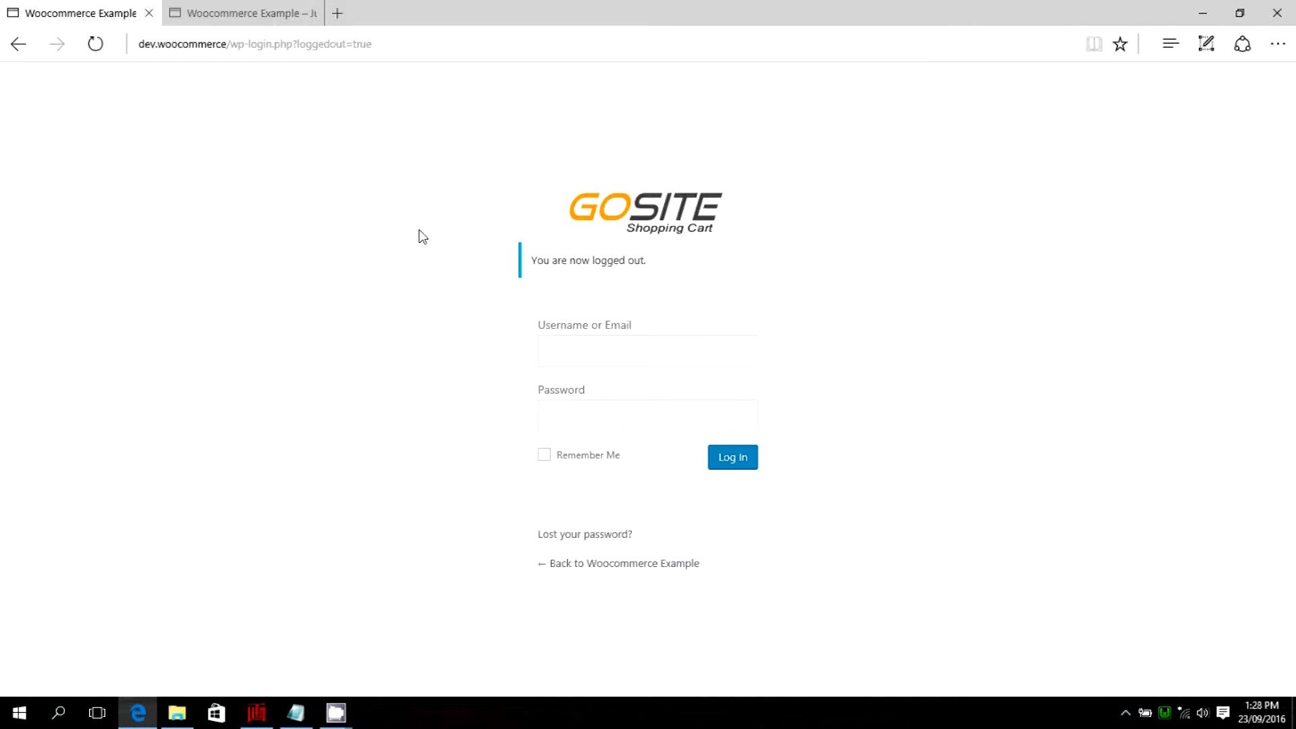
Log in to the store admin as shopowner with the account password.
click(572, 355)
text(sh)
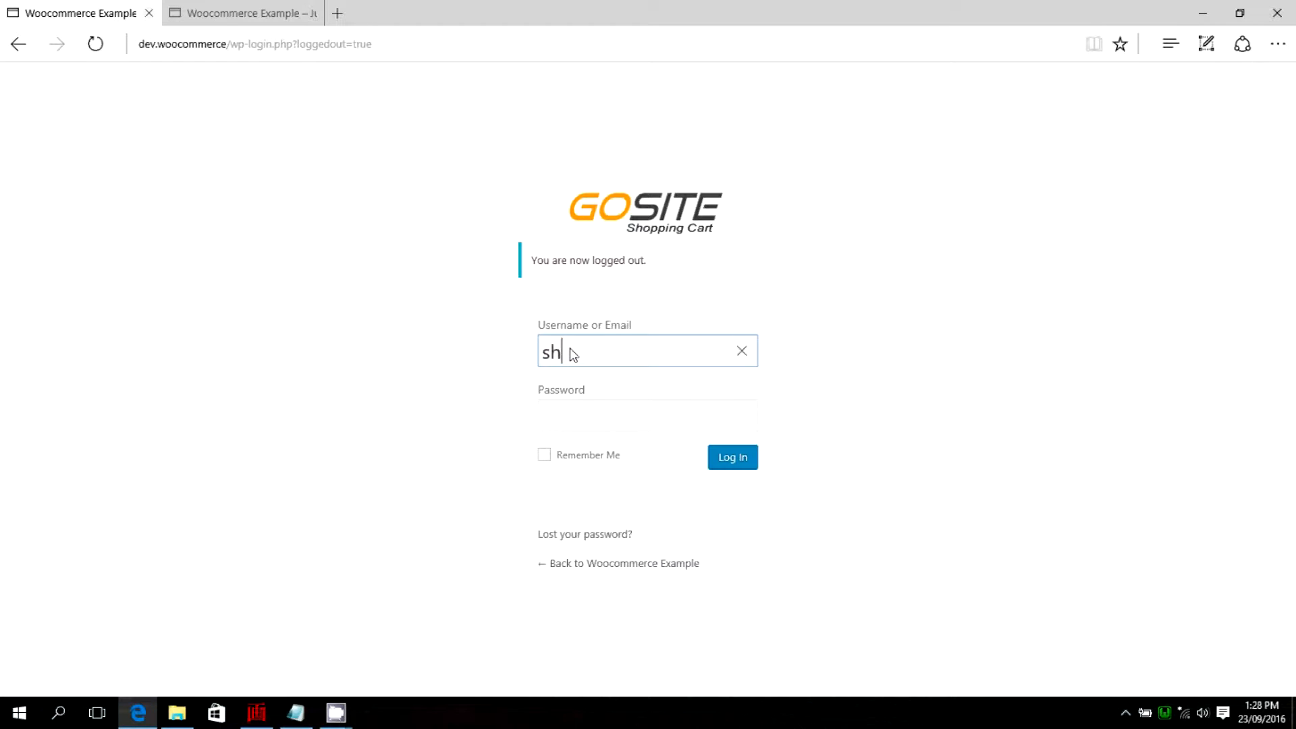
text(opowner)
key(Tab)
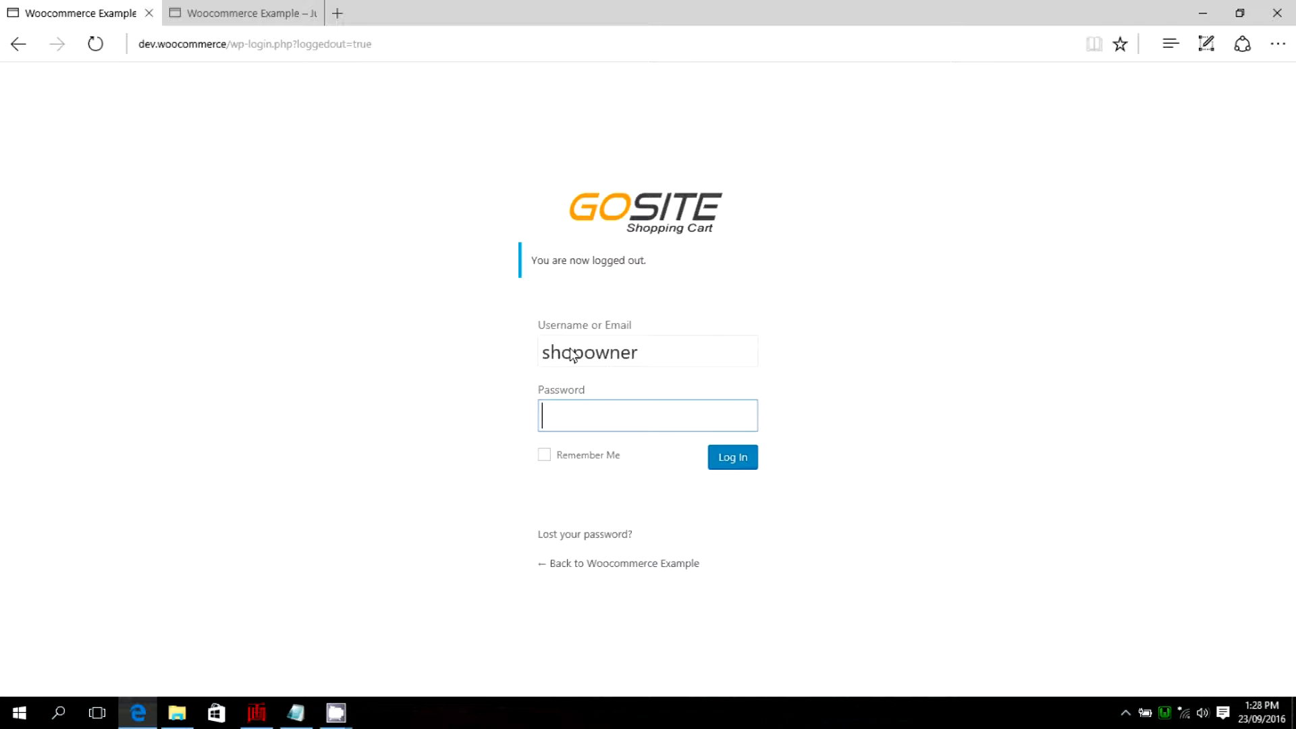
text(••••••••••)
click(733, 457)
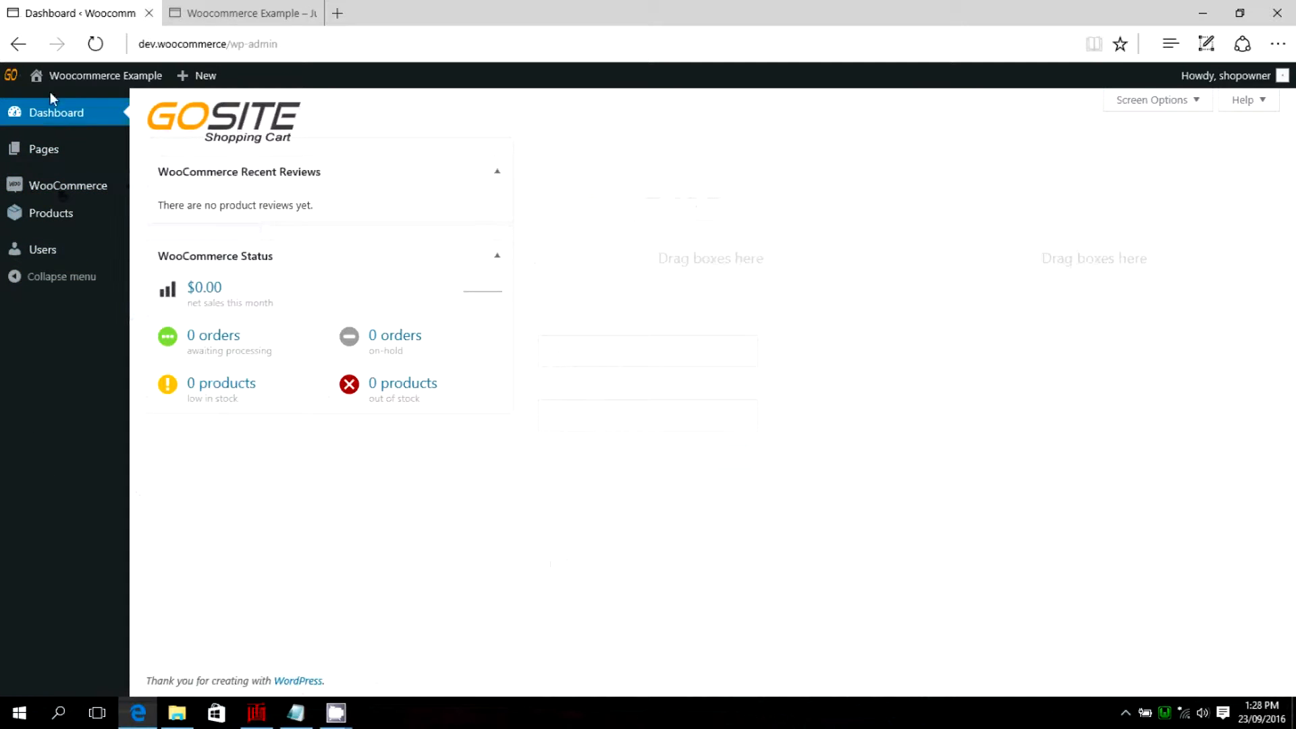
Open the product categories and enter the name Houses and the slug house for a new category.
mouse_move(39, 151)
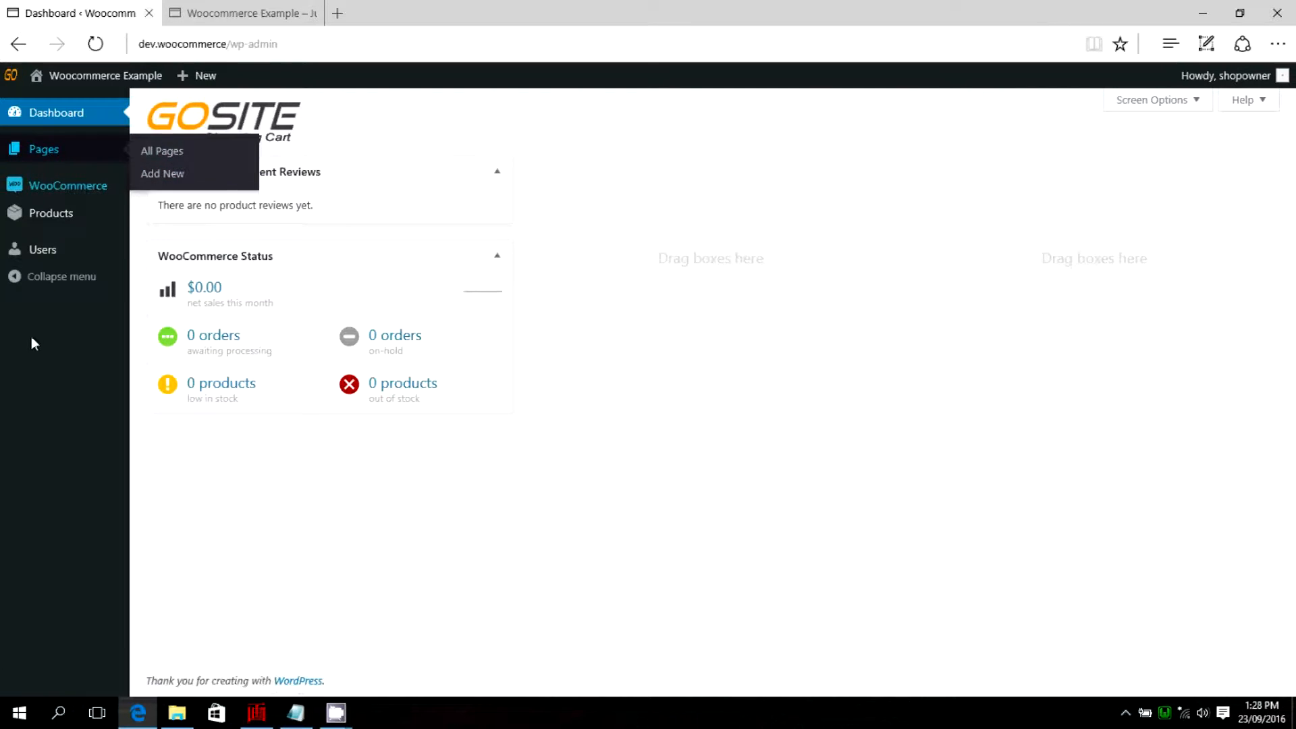
mouse_move(13, 187)
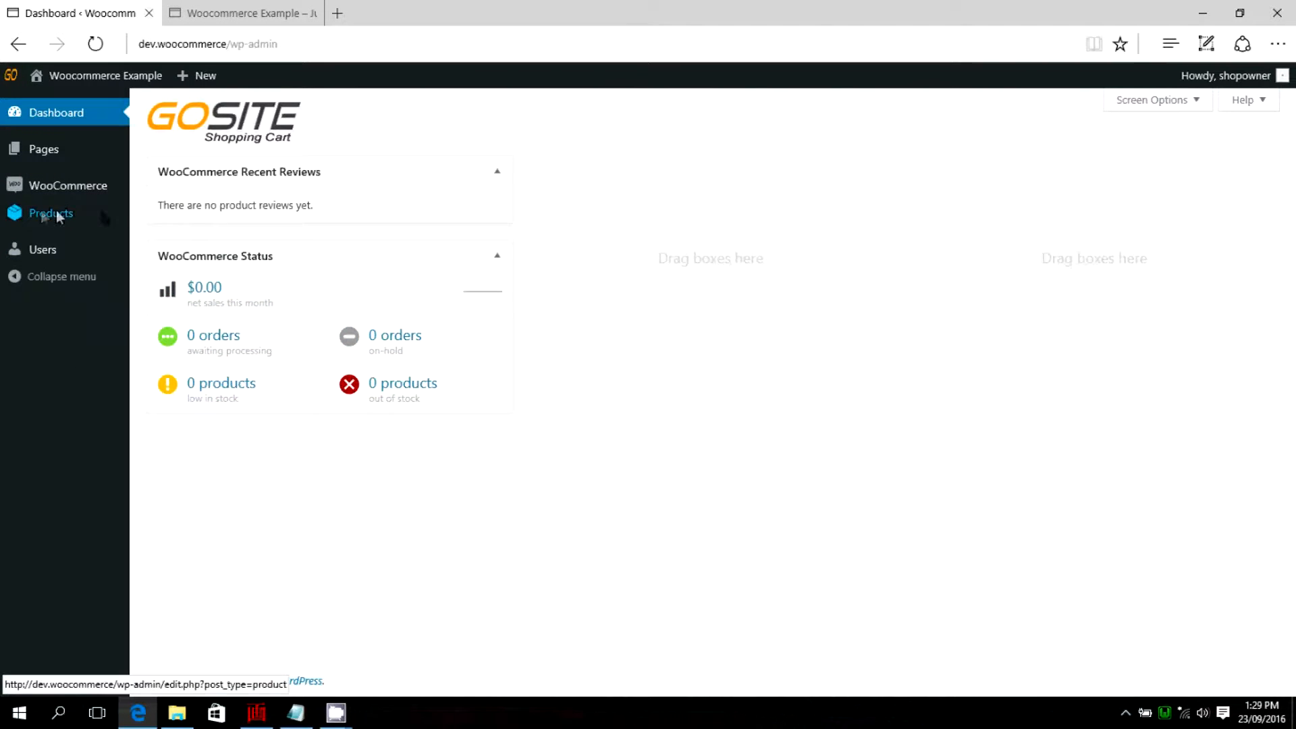
mouse_move(41, 213)
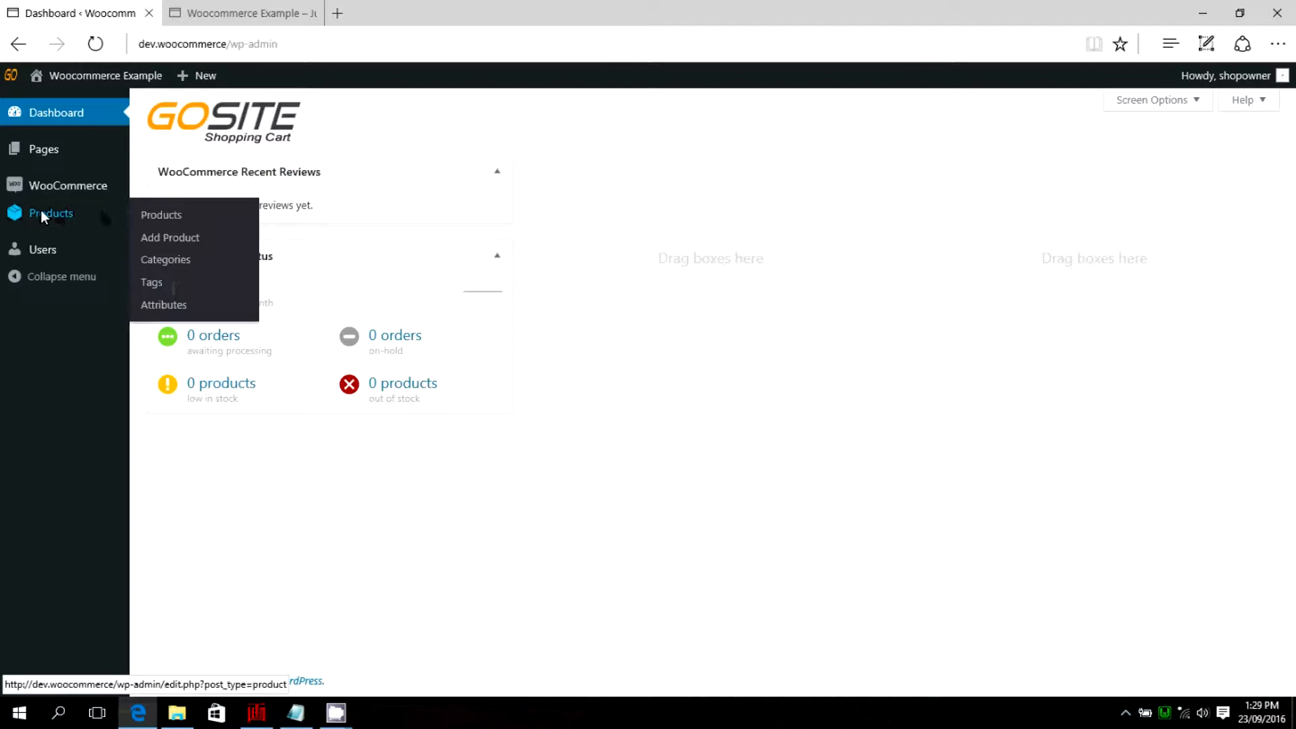
click(170, 260)
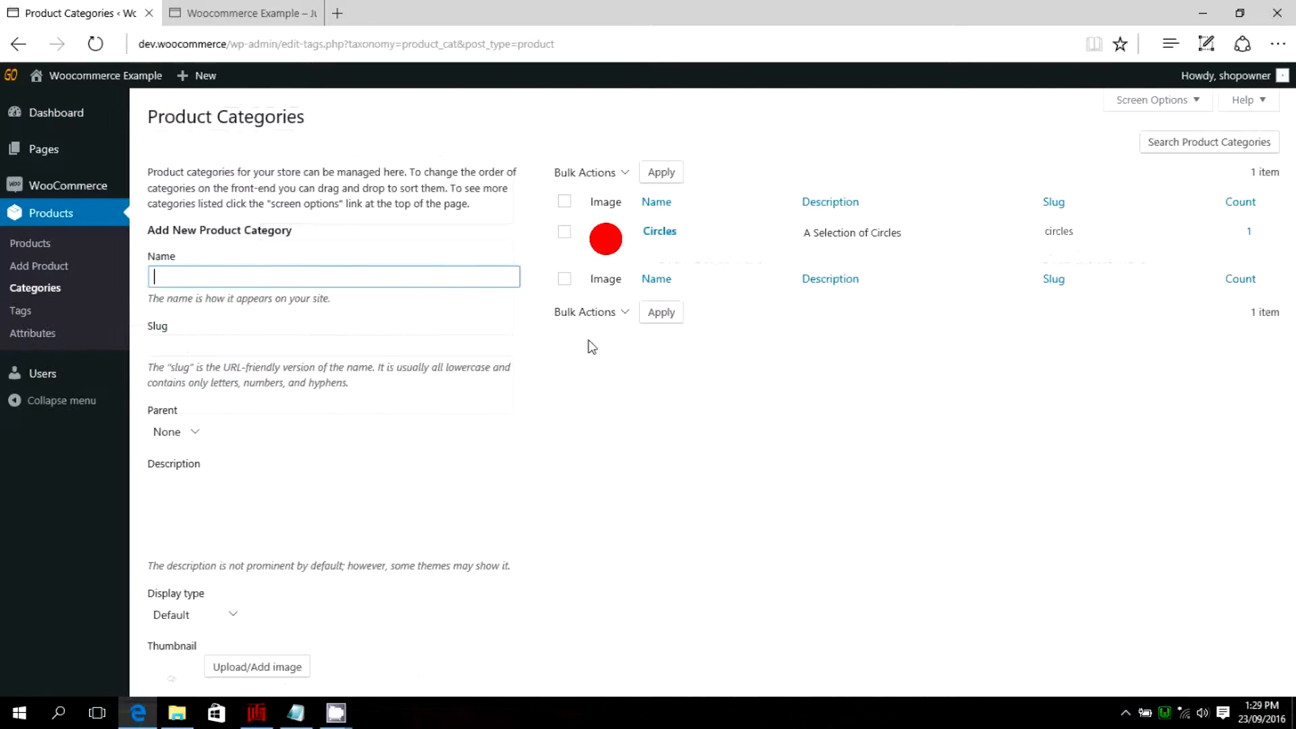
mouse_move(658, 236)
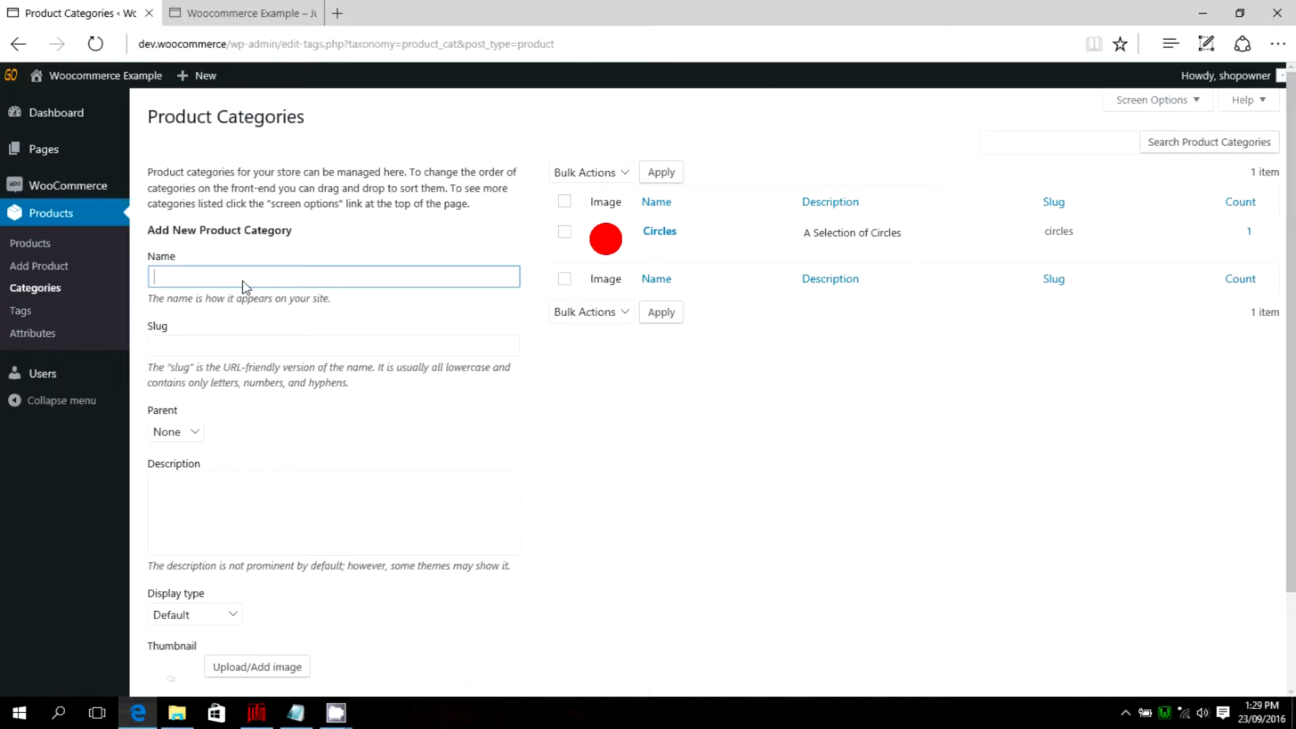
text(Houses)
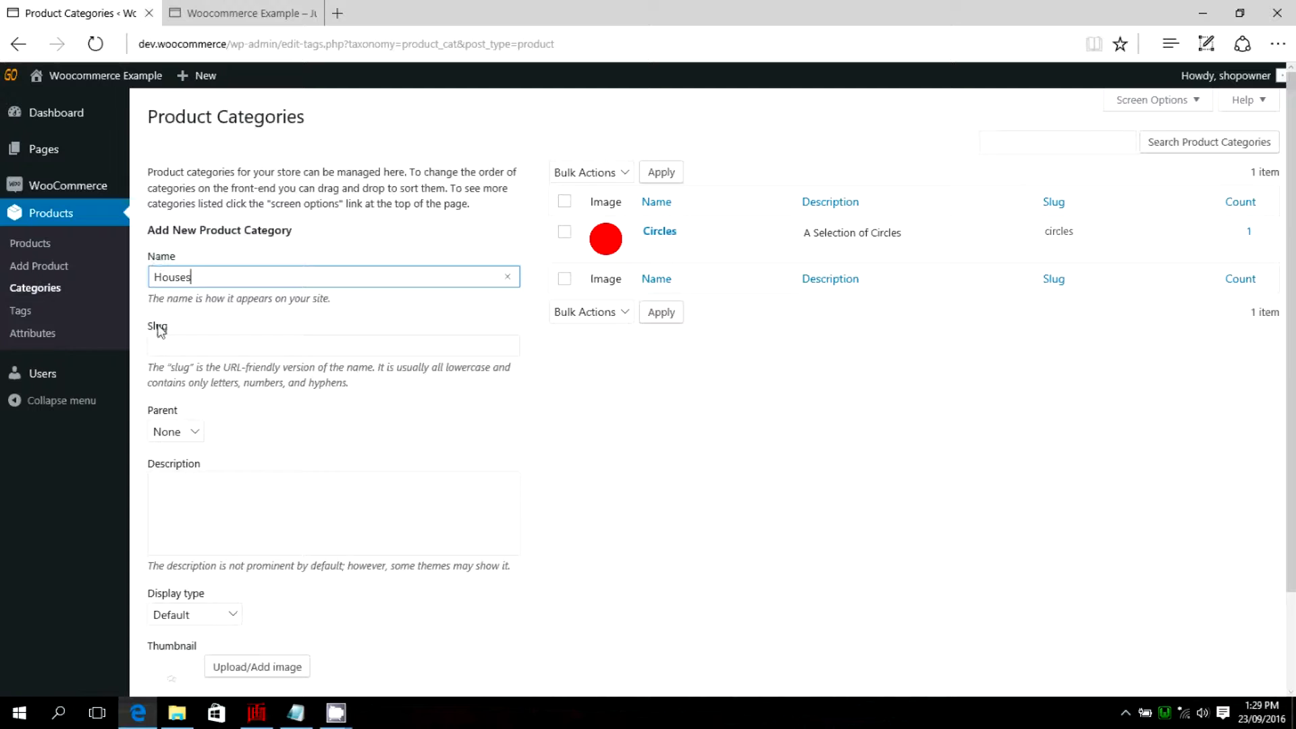
click(163, 348)
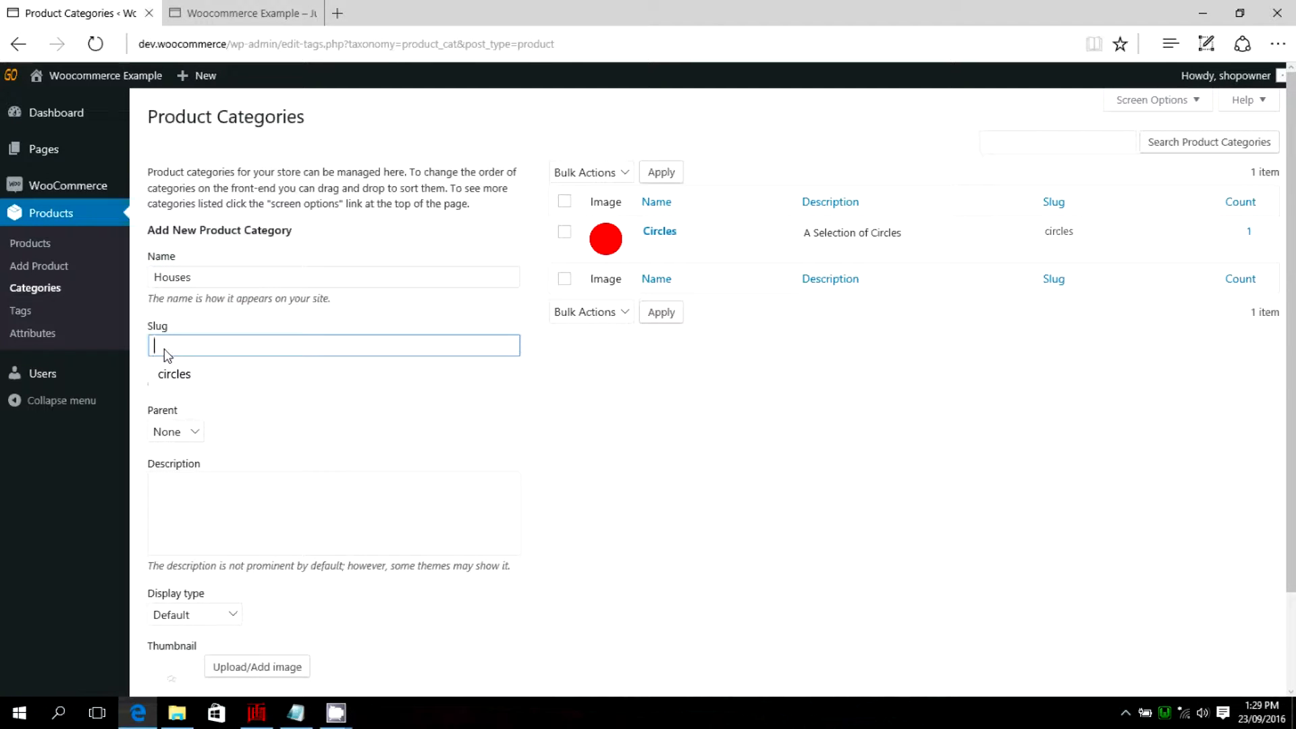
text(house)
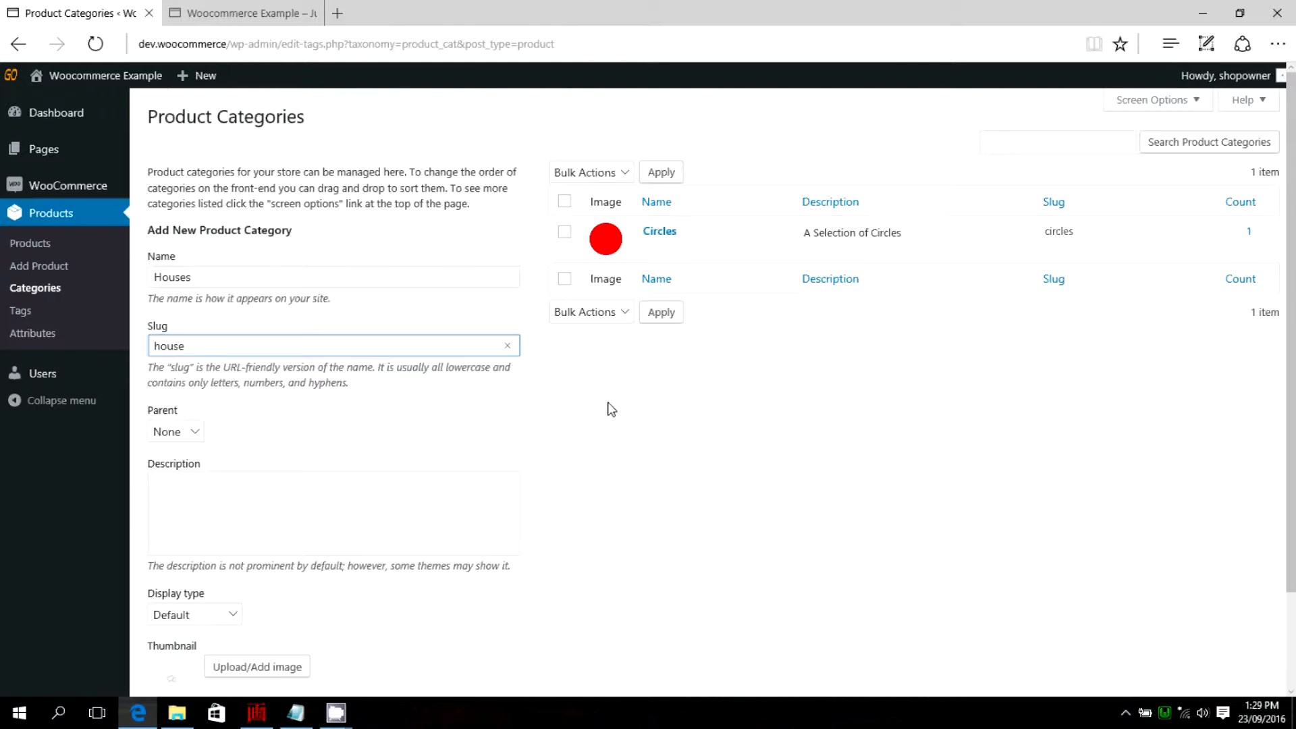
Enter the category description "We sell great houses. Giving you the option to select your house colour and roof colour.".
scroll(607, 407, down, 2)
click(241, 409)
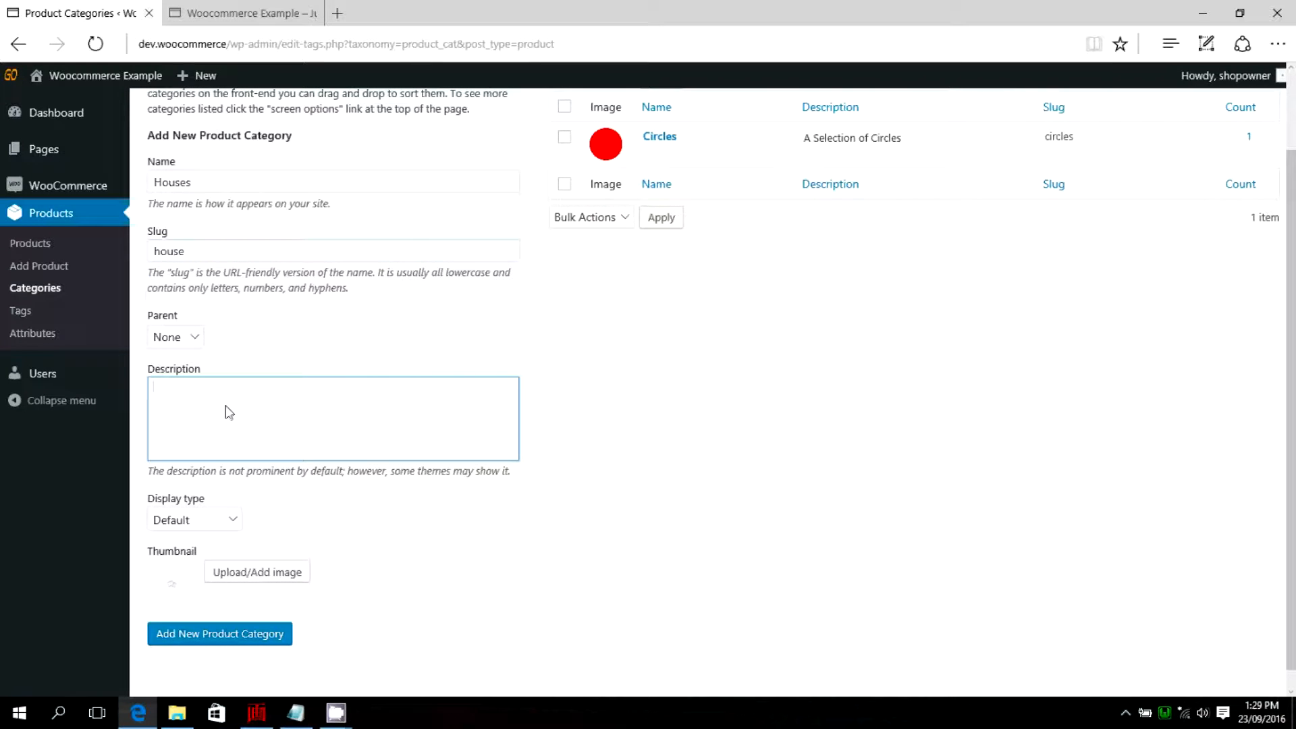
text(We sell gr)
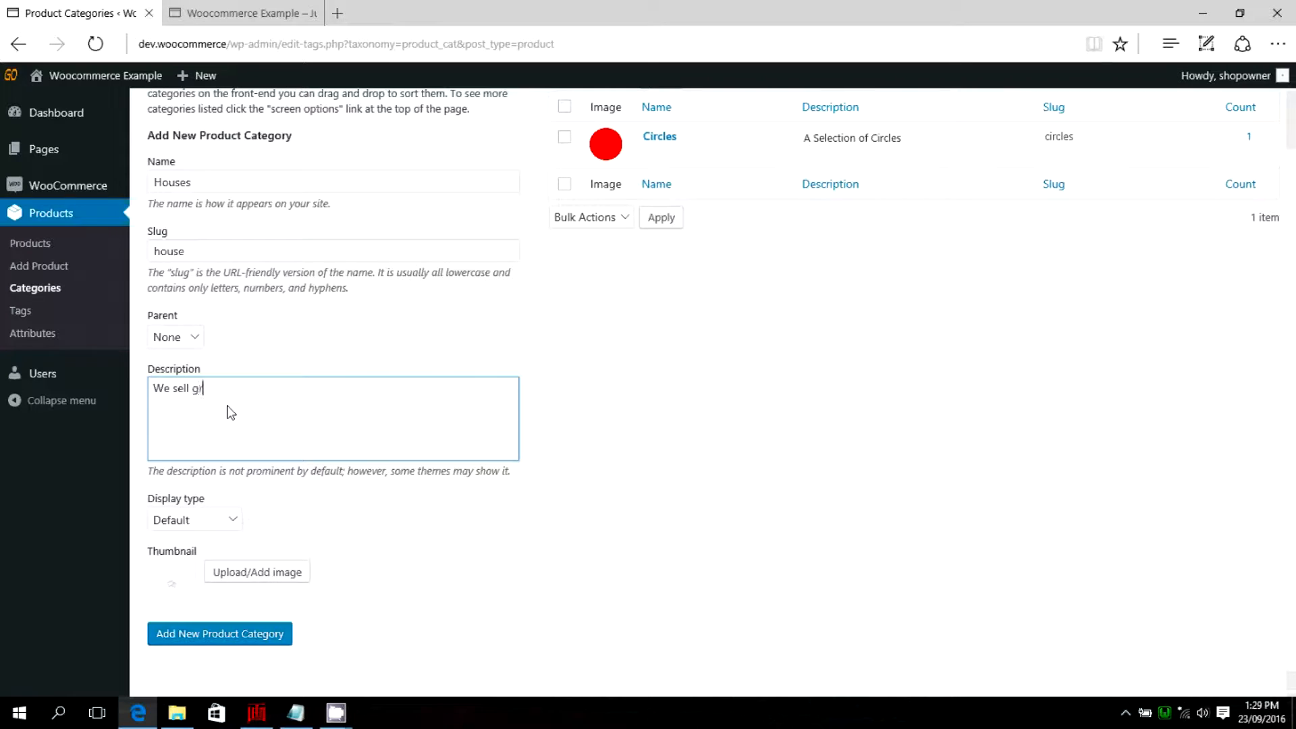
text(eat houses.)
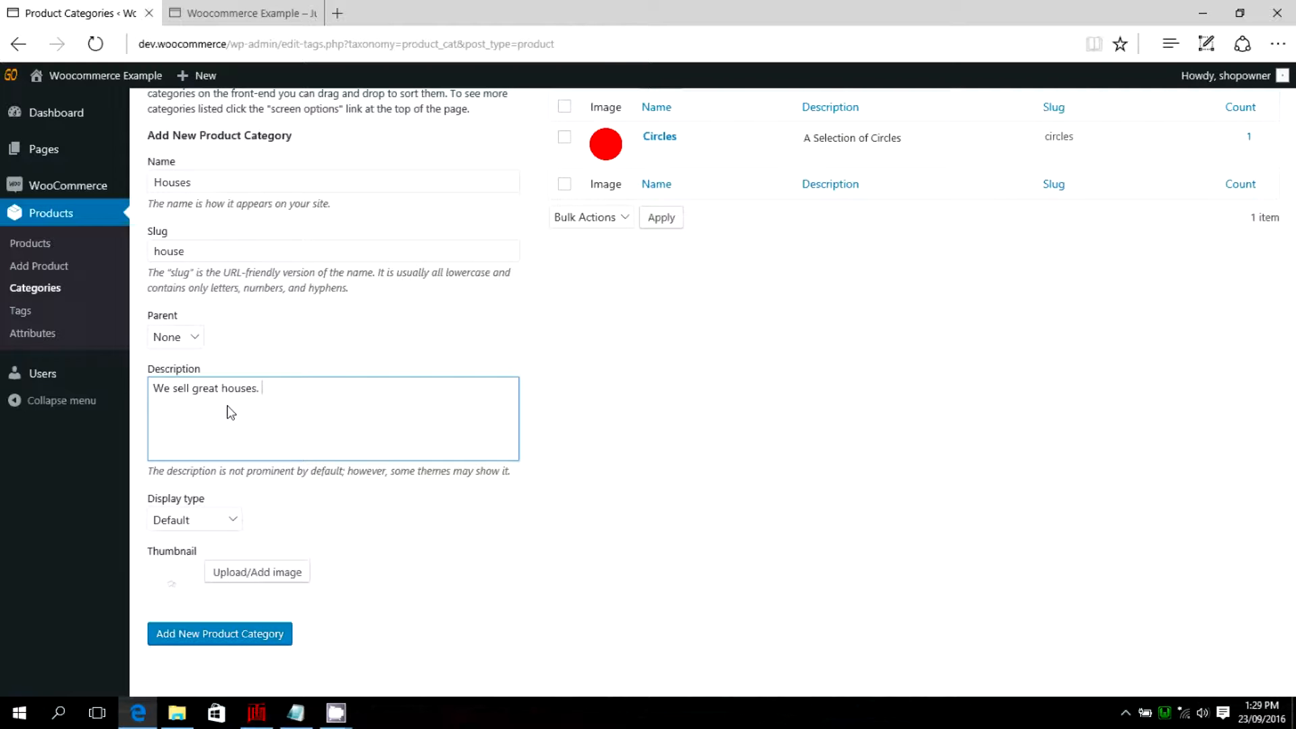
text(Giving you the option to select yo)
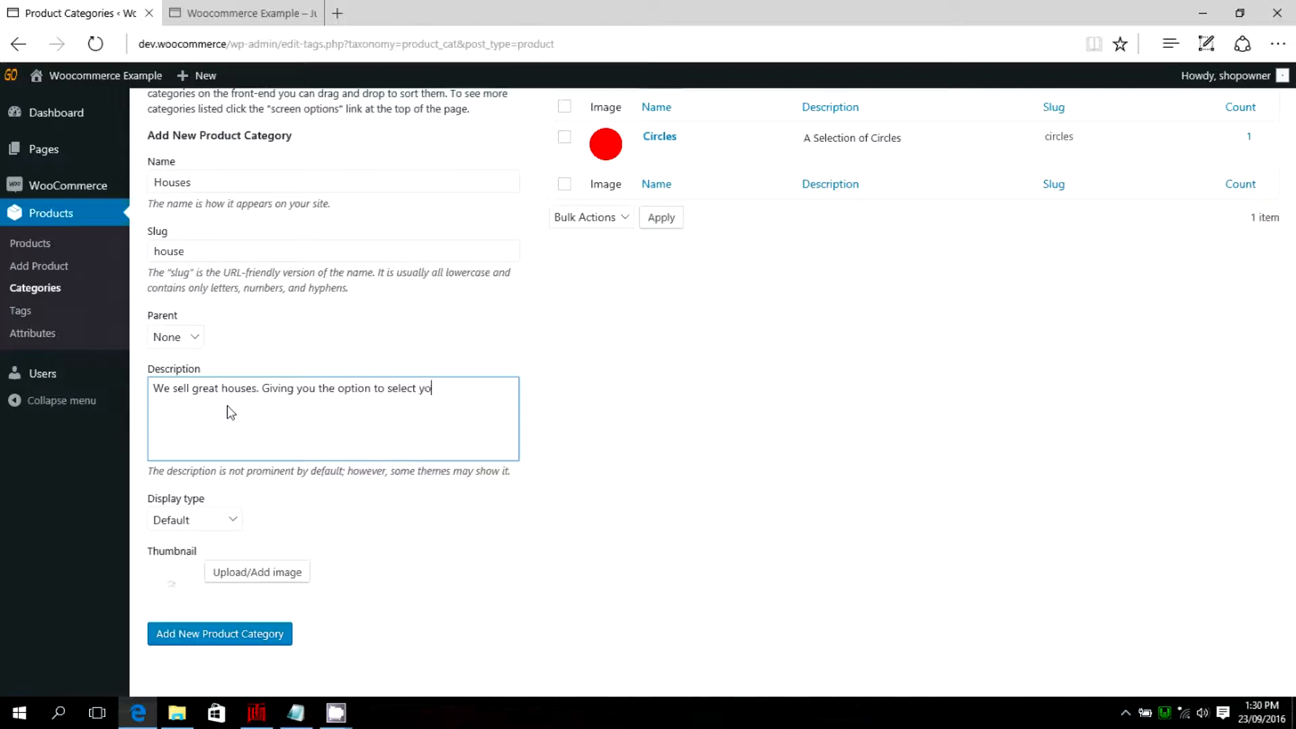
text(ur house colour and roof colour)
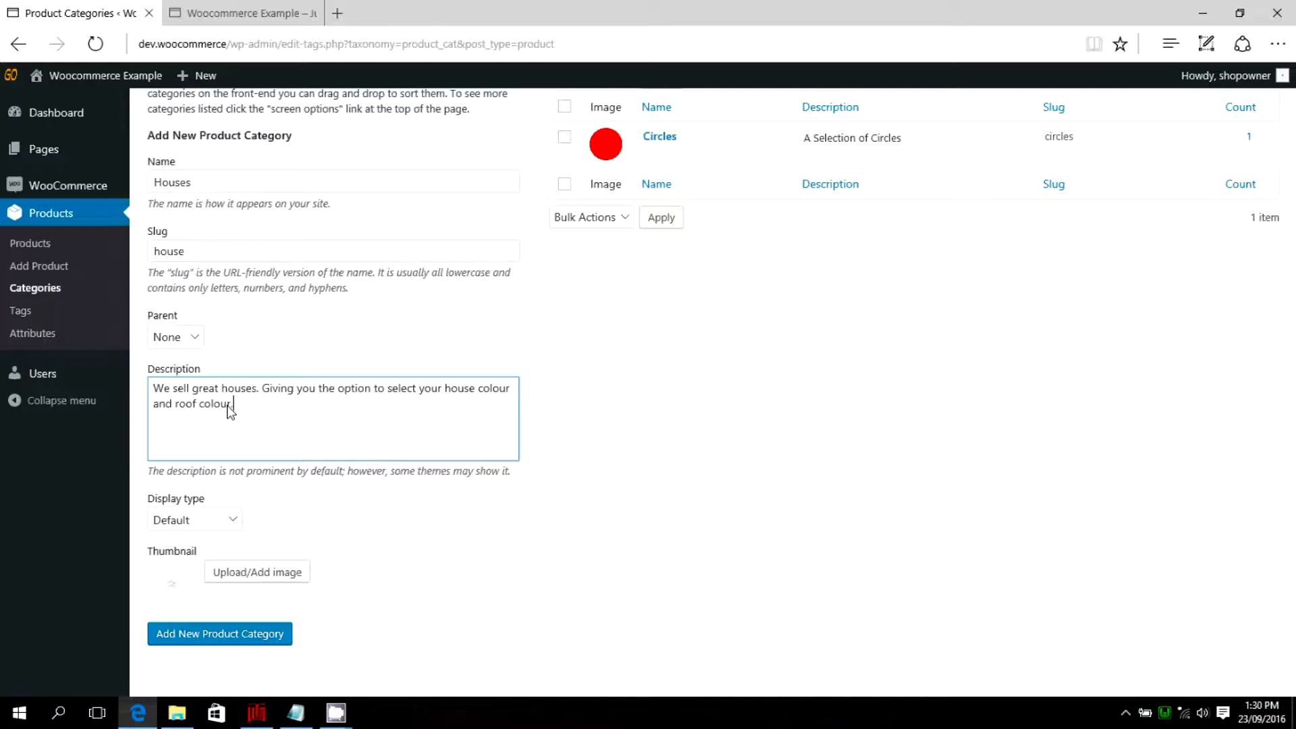
text(.)
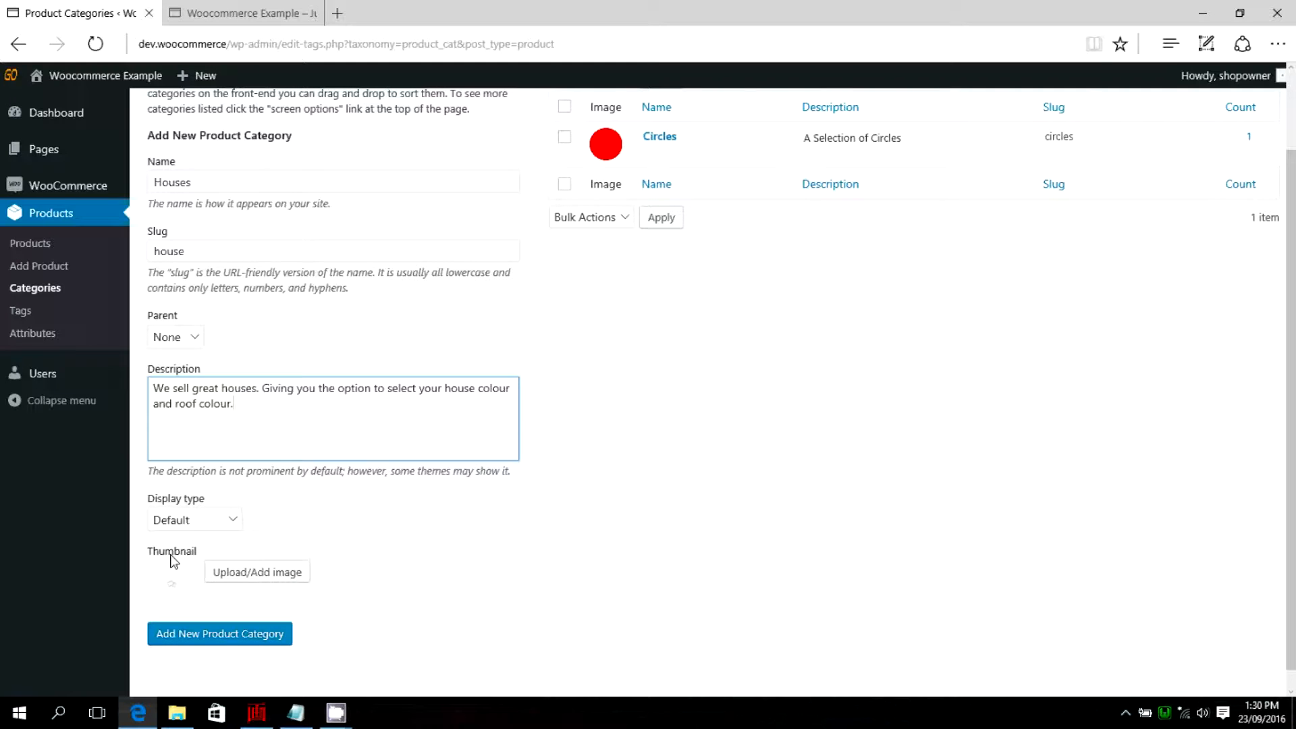
Upload blue-red from the Houses folder inside C:\Wooexample as the category thumbnail and add the new product category.
click(240, 574)
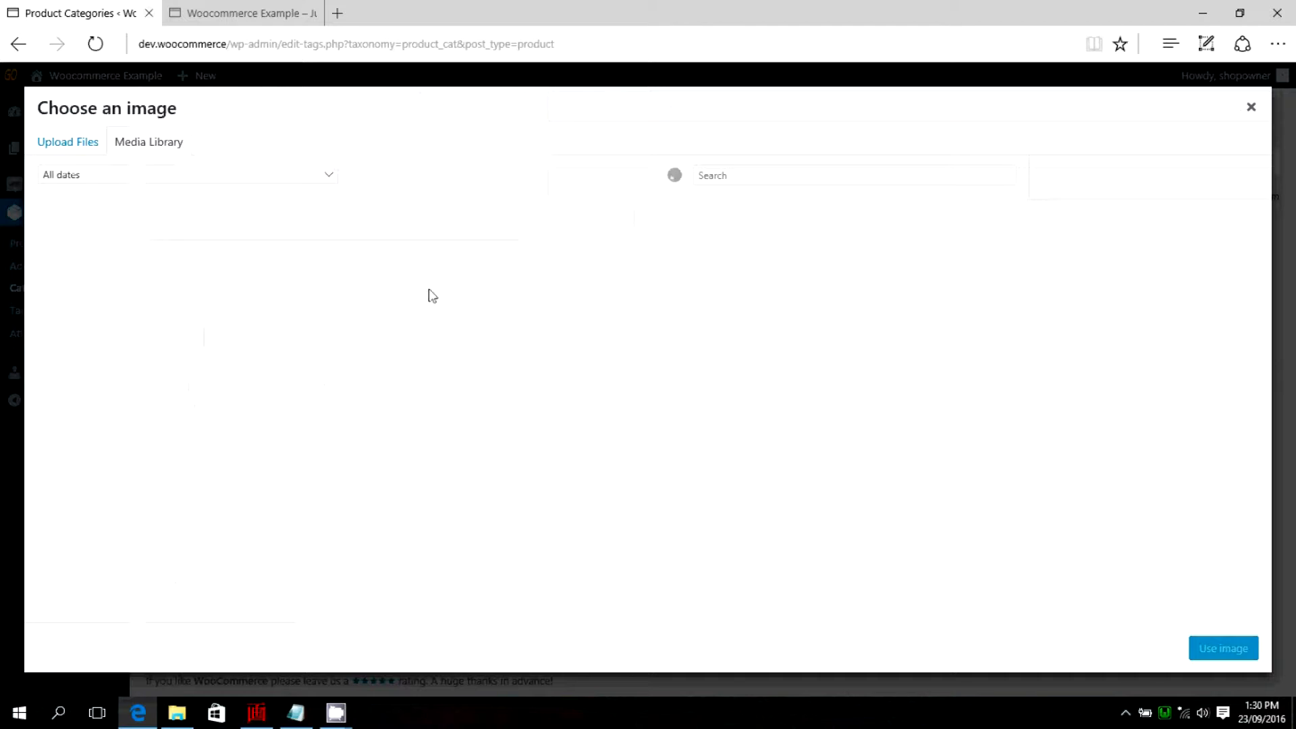
click(66, 145)
click(628, 384)
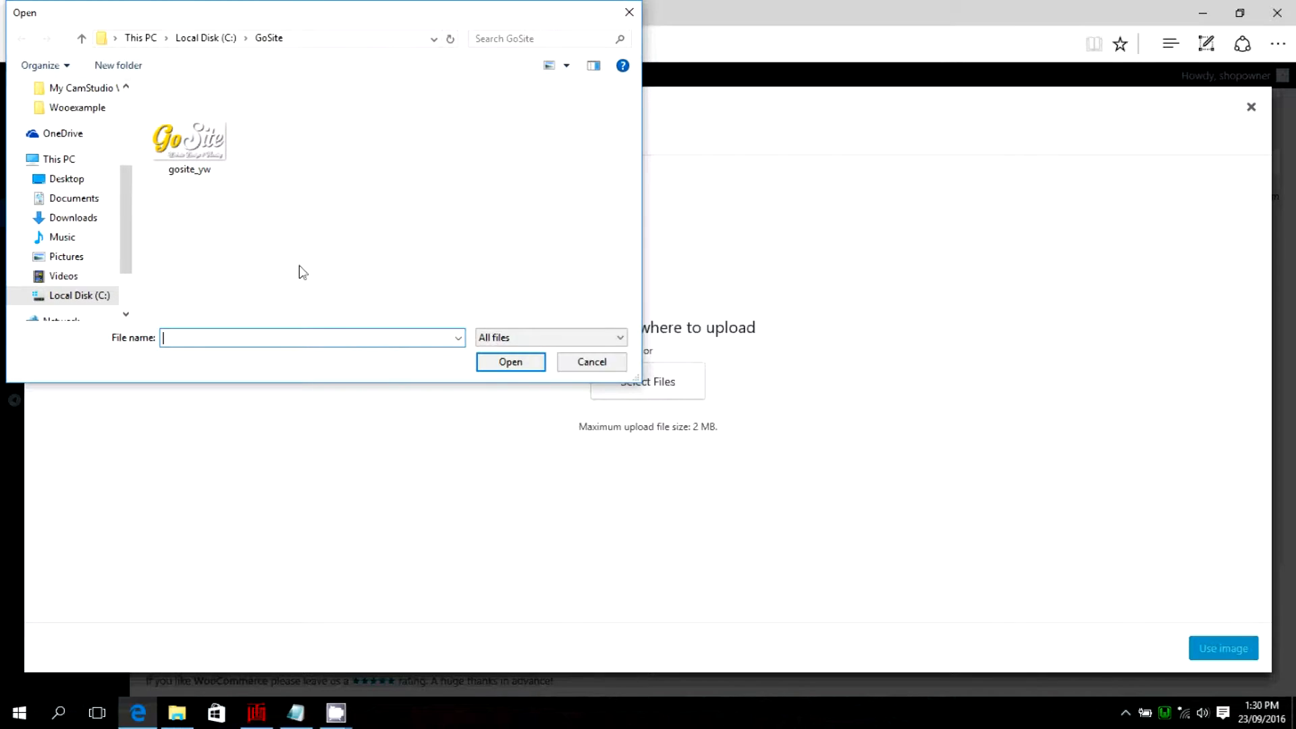
click(78, 295)
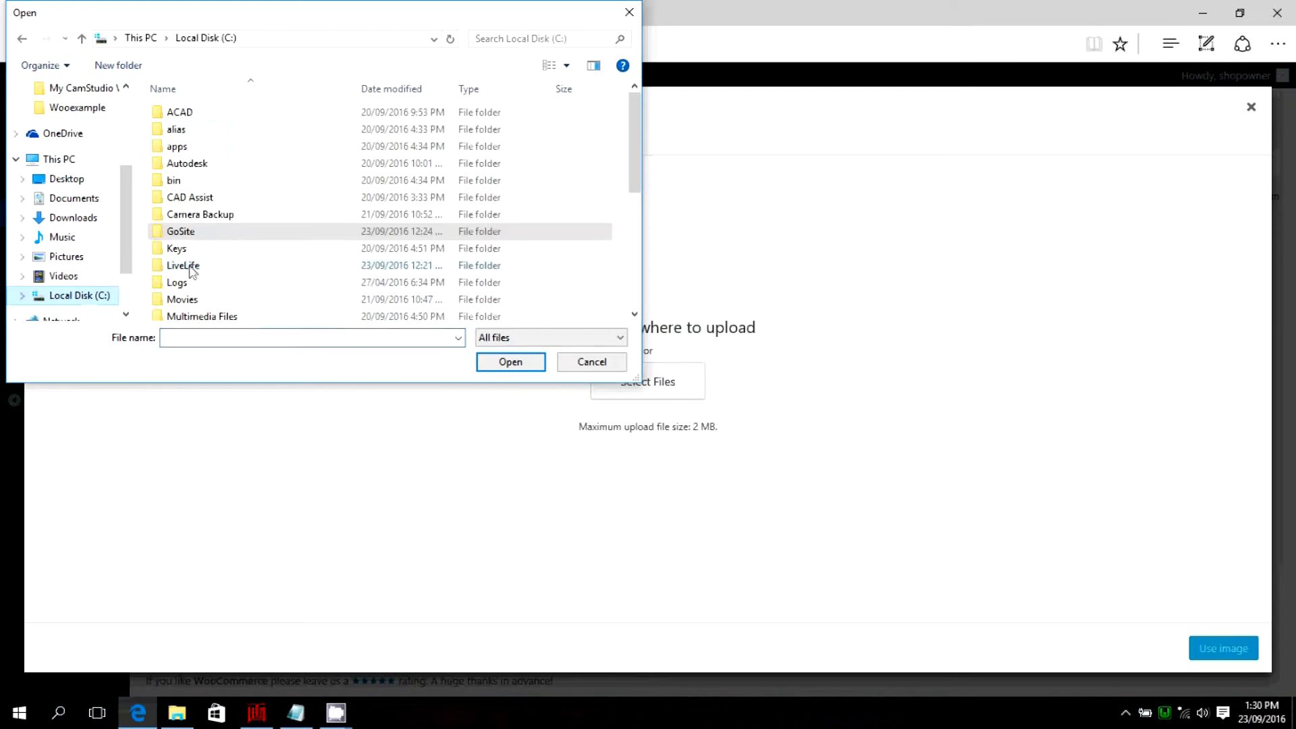
scroll(195, 263, down, 5)
double_click(197, 312)
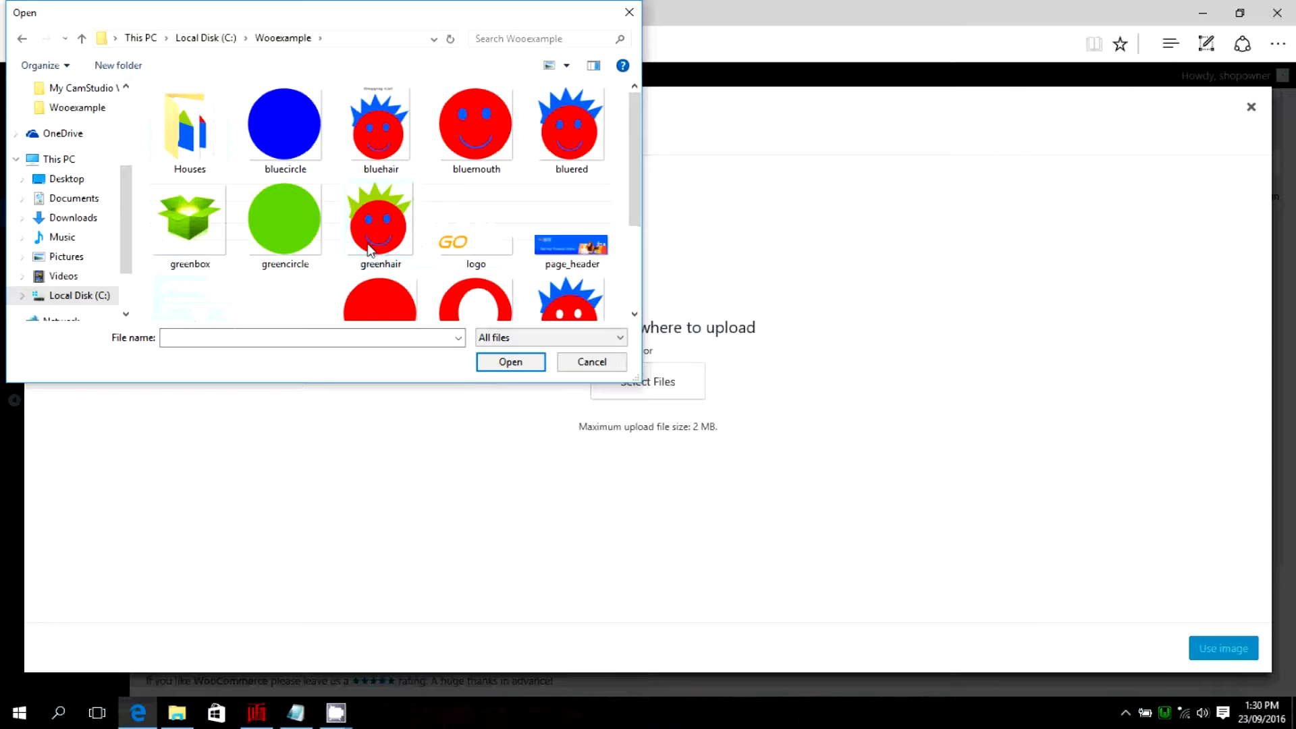
double_click(177, 138)
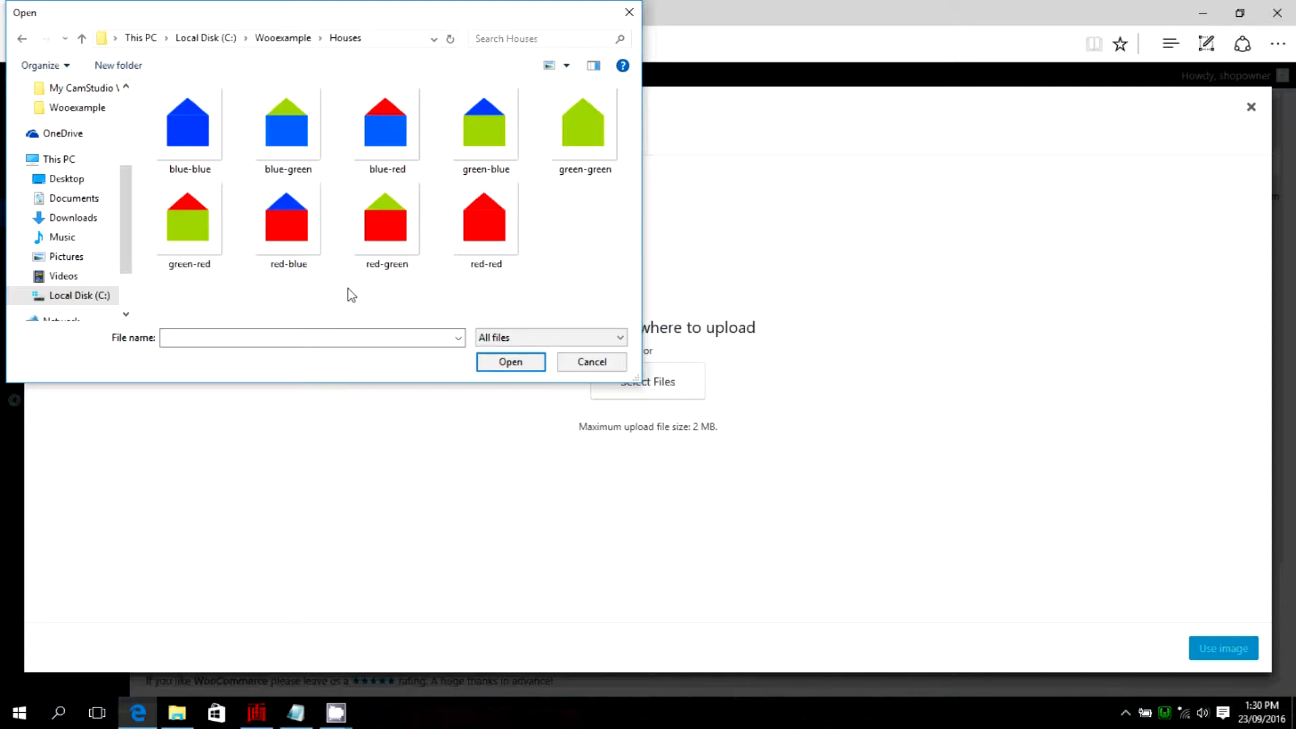
click(386, 137)
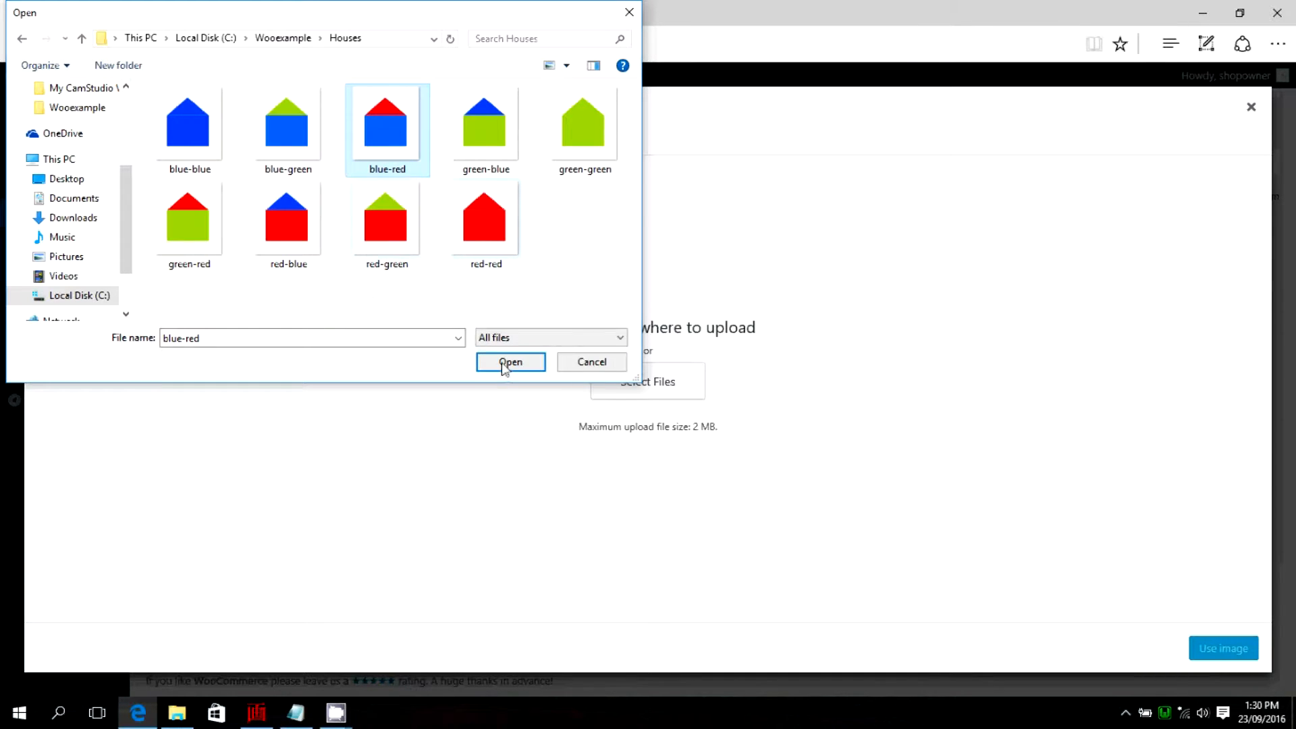
click(507, 366)
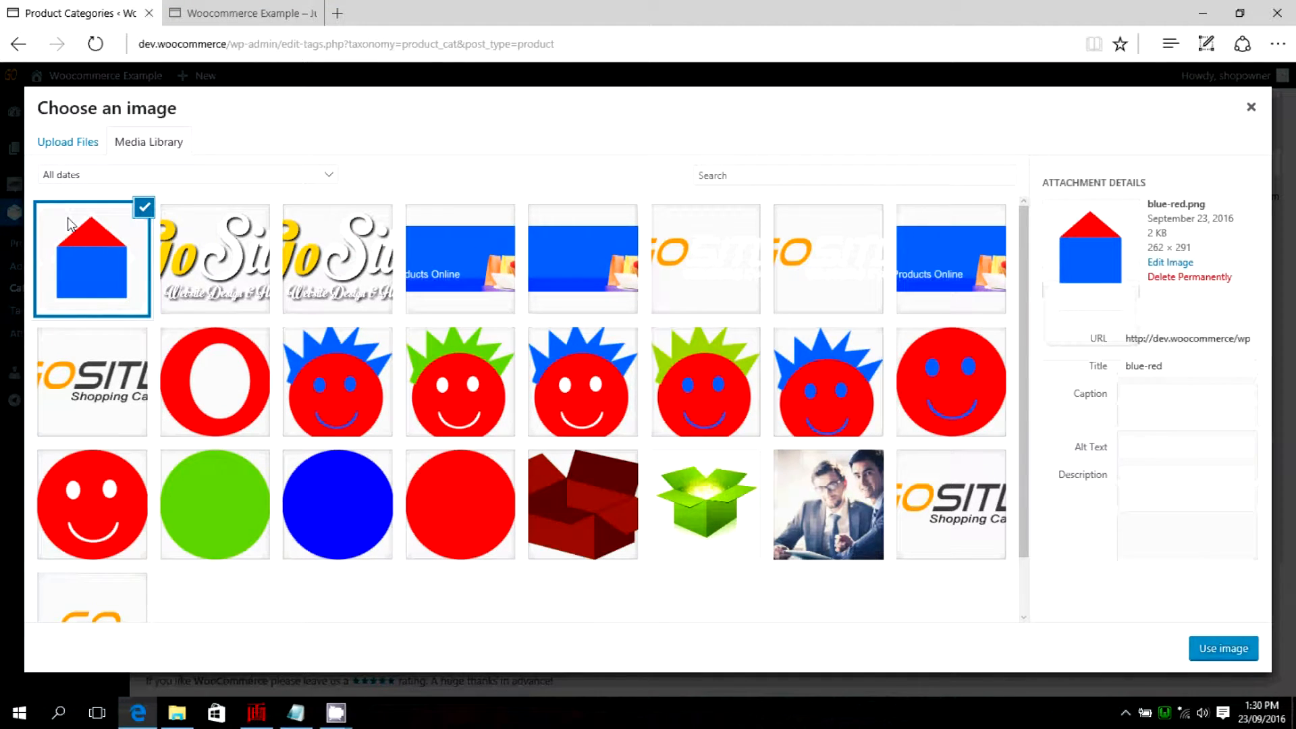
click(1219, 650)
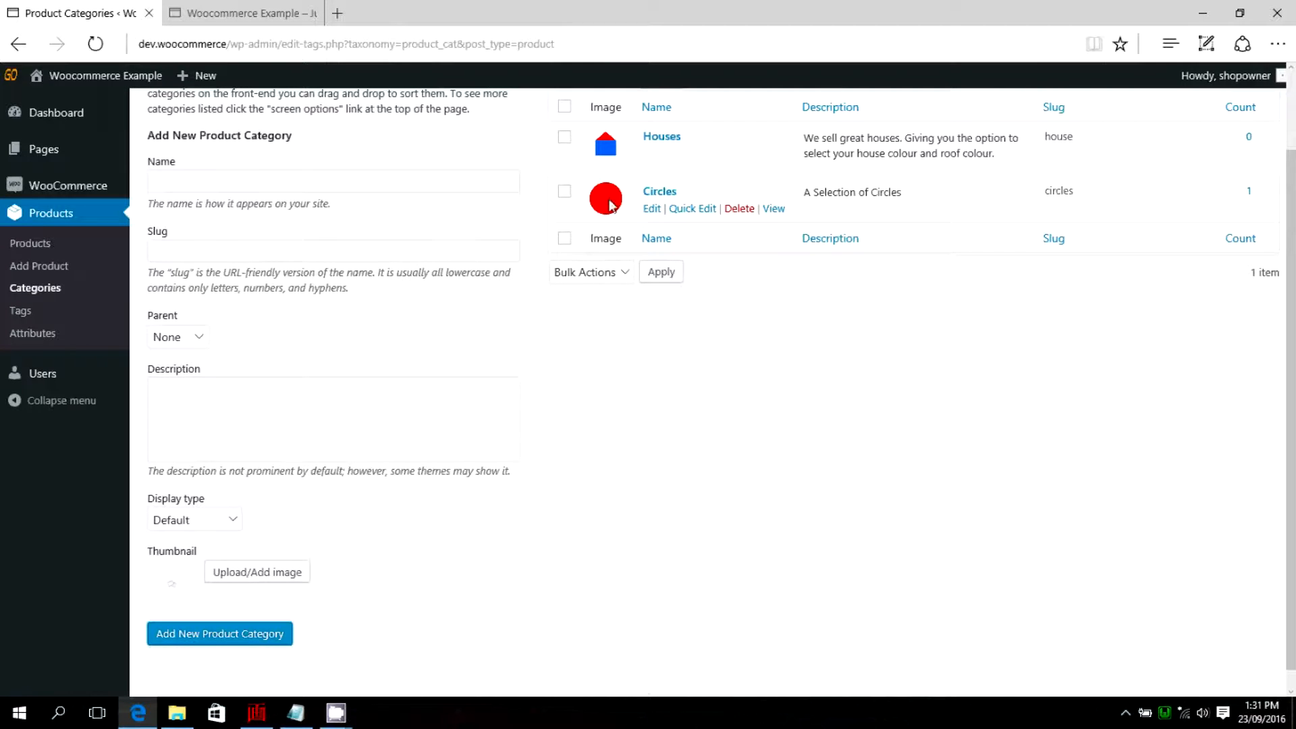
Examine the storefront's Shop page and its Circles category to check which product categories are displayed.
key(ctrl+Tab)
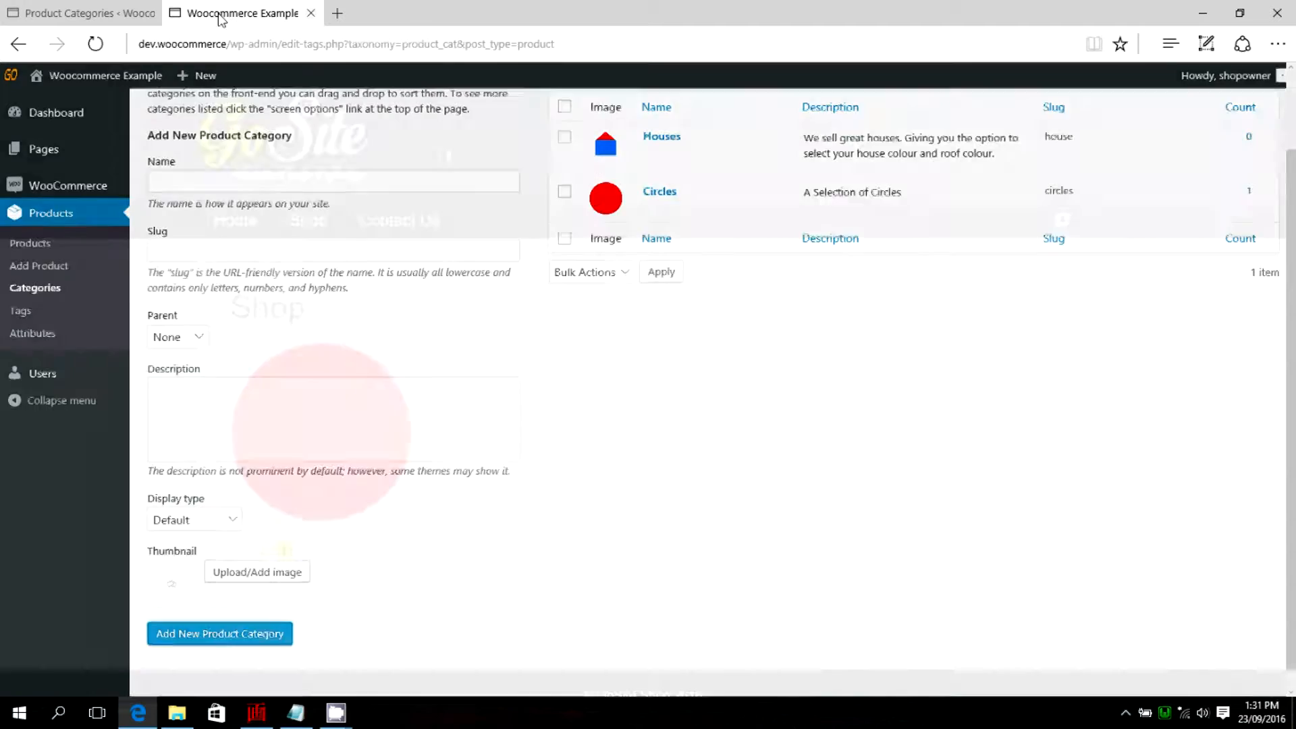
click(309, 223)
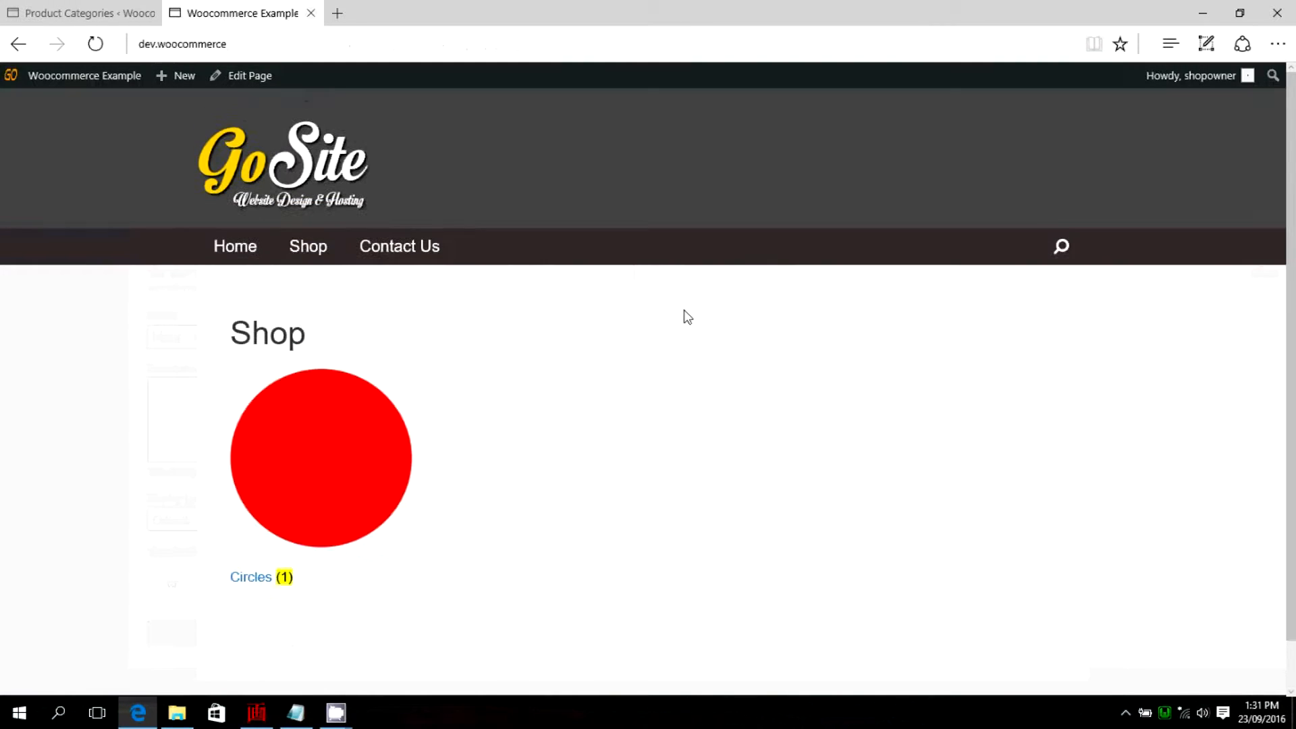
click(257, 579)
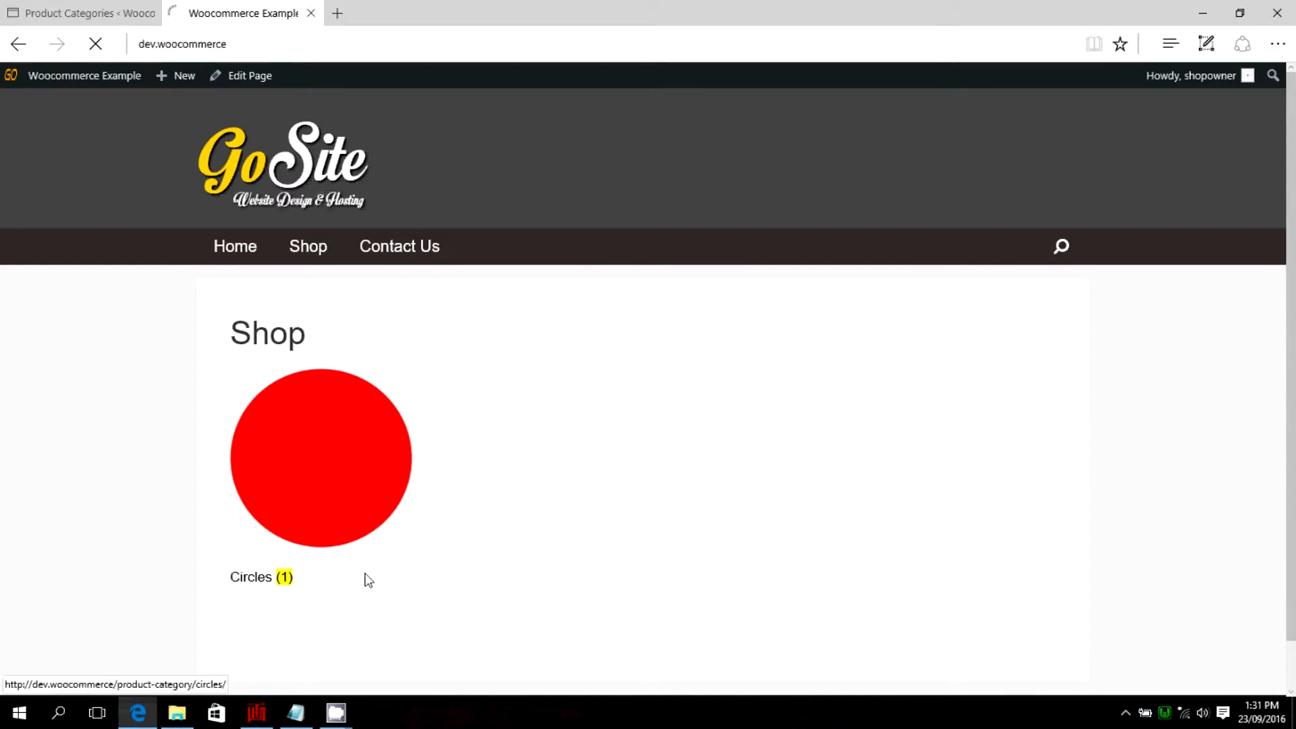
scroll(414, 467, down, 2)
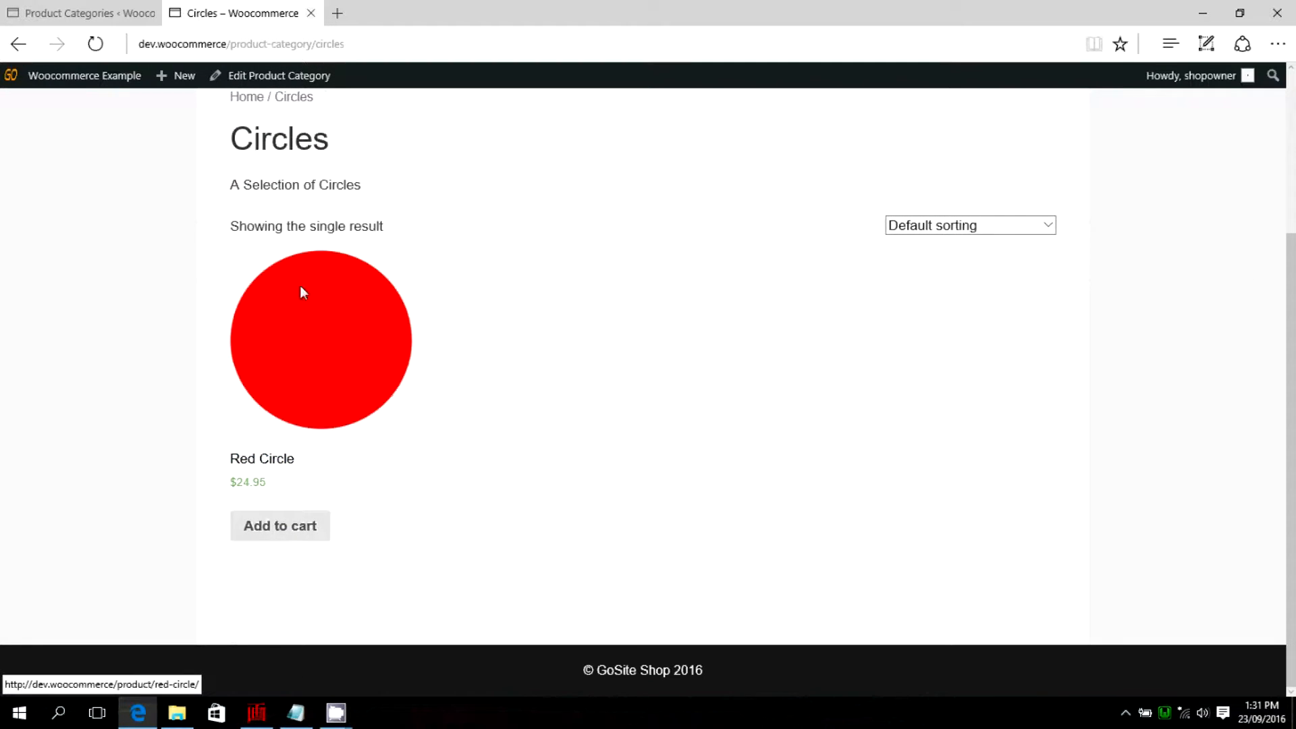
scroll(538, 432, up, 1)
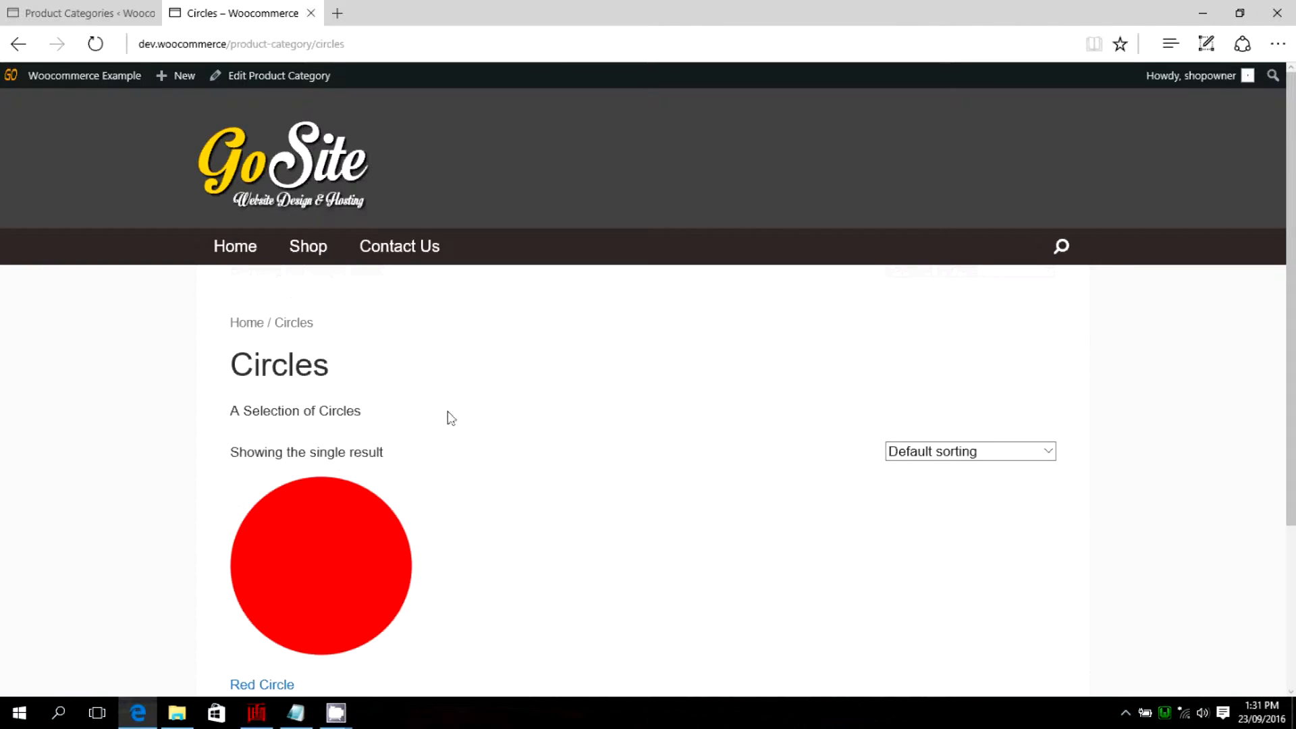
click(310, 251)
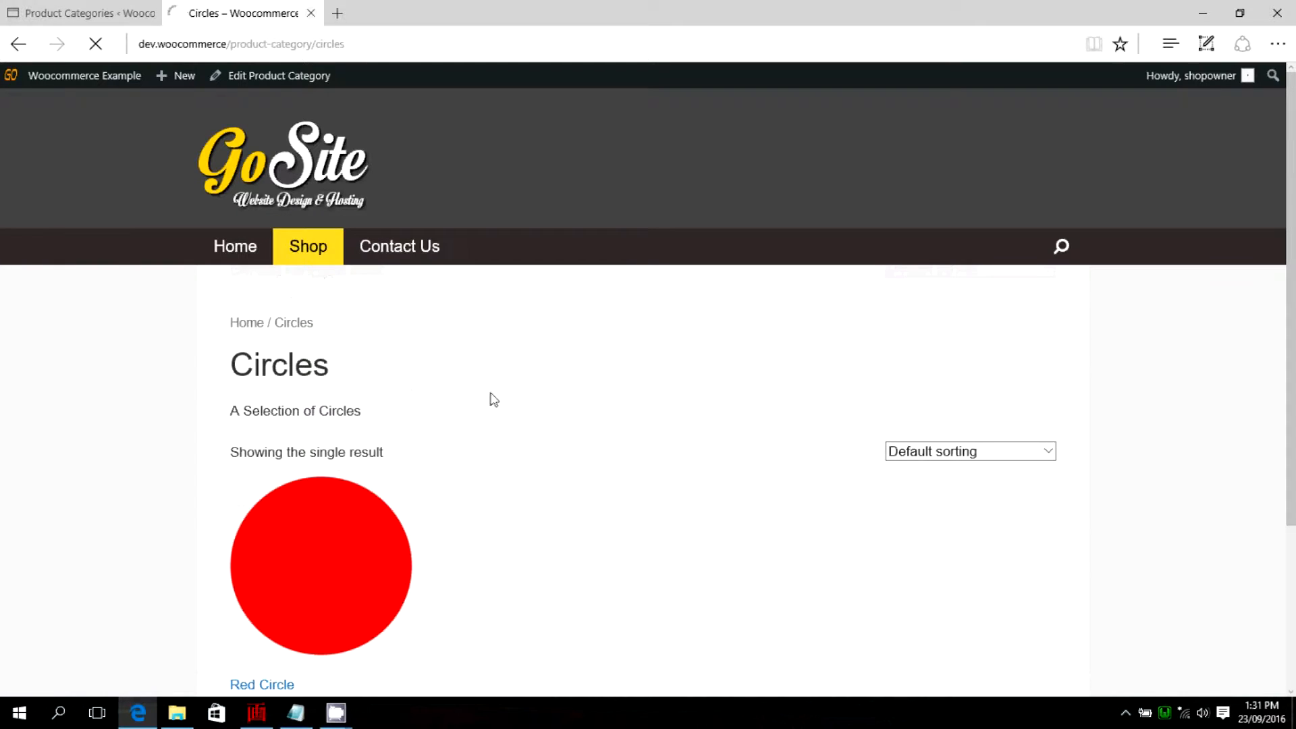
scroll(545, 354, down, 1)
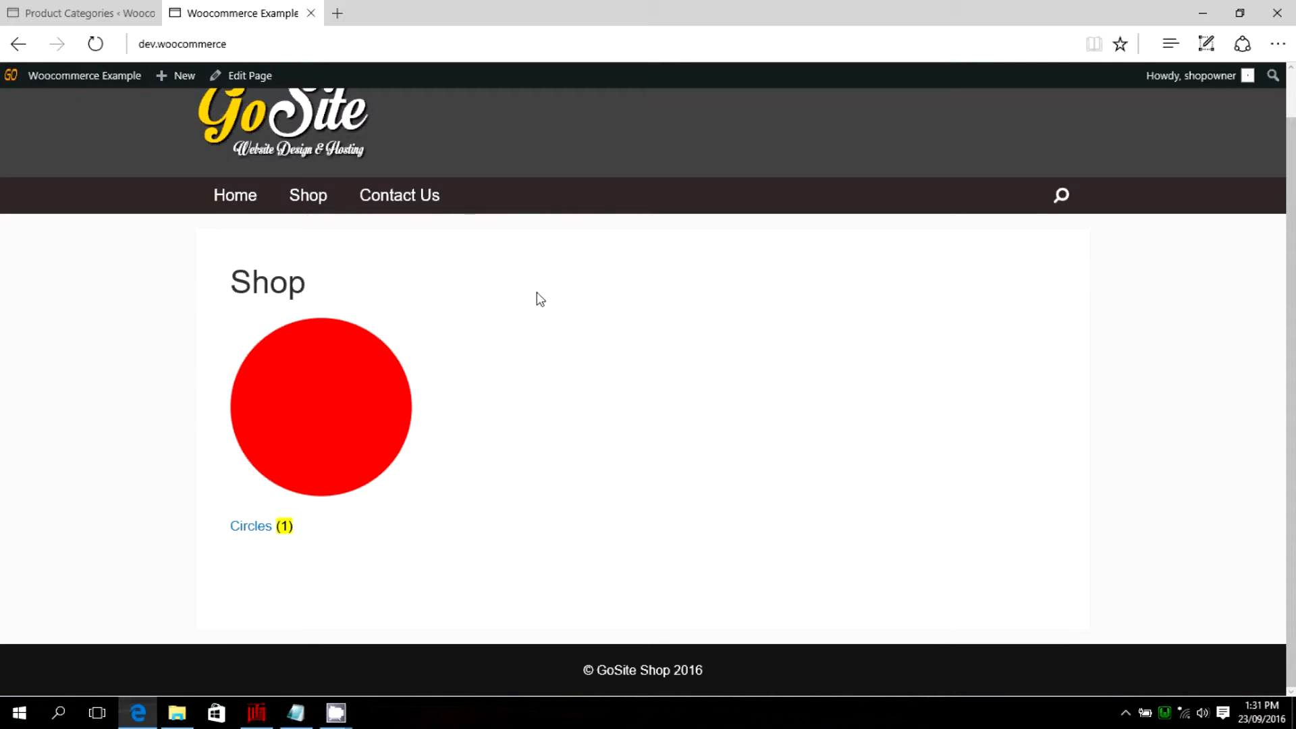
scroll(540, 310, up, 1)
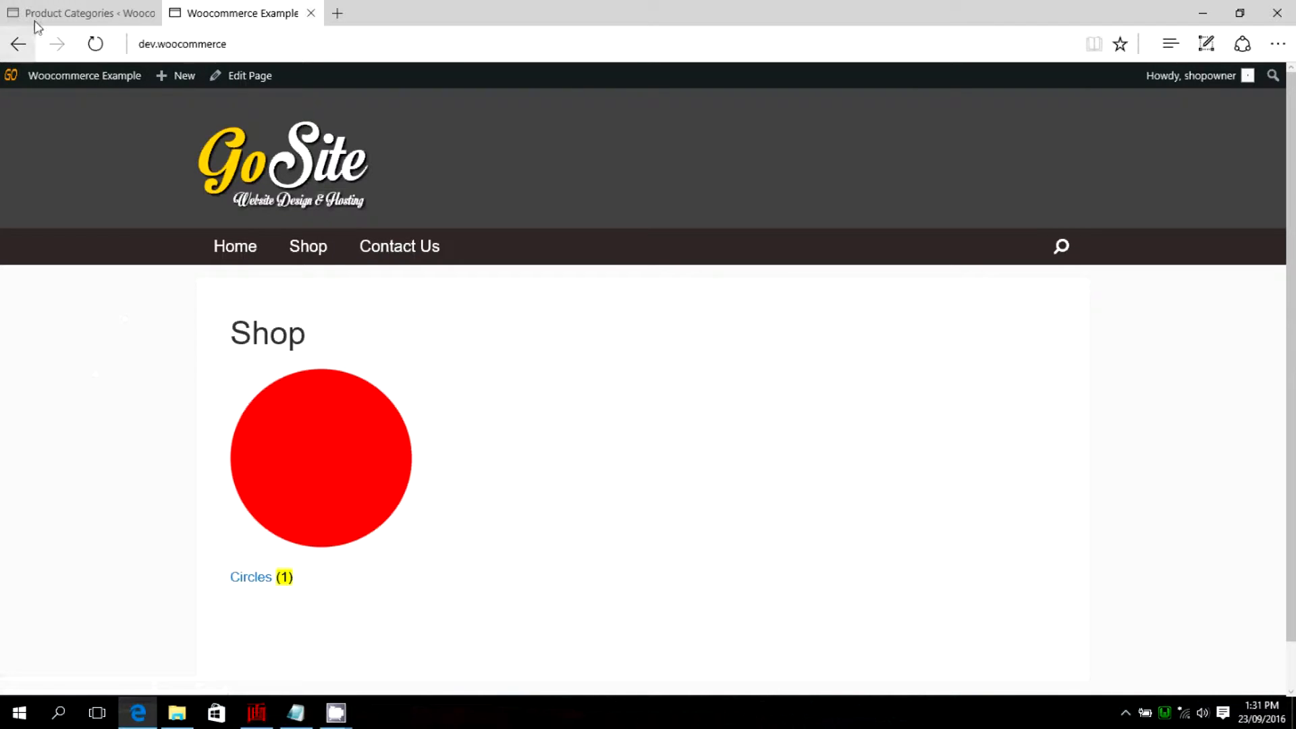
Return to the store admin and open the product attributes page.
click(54, 15)
scroll(292, 311, up, 2)
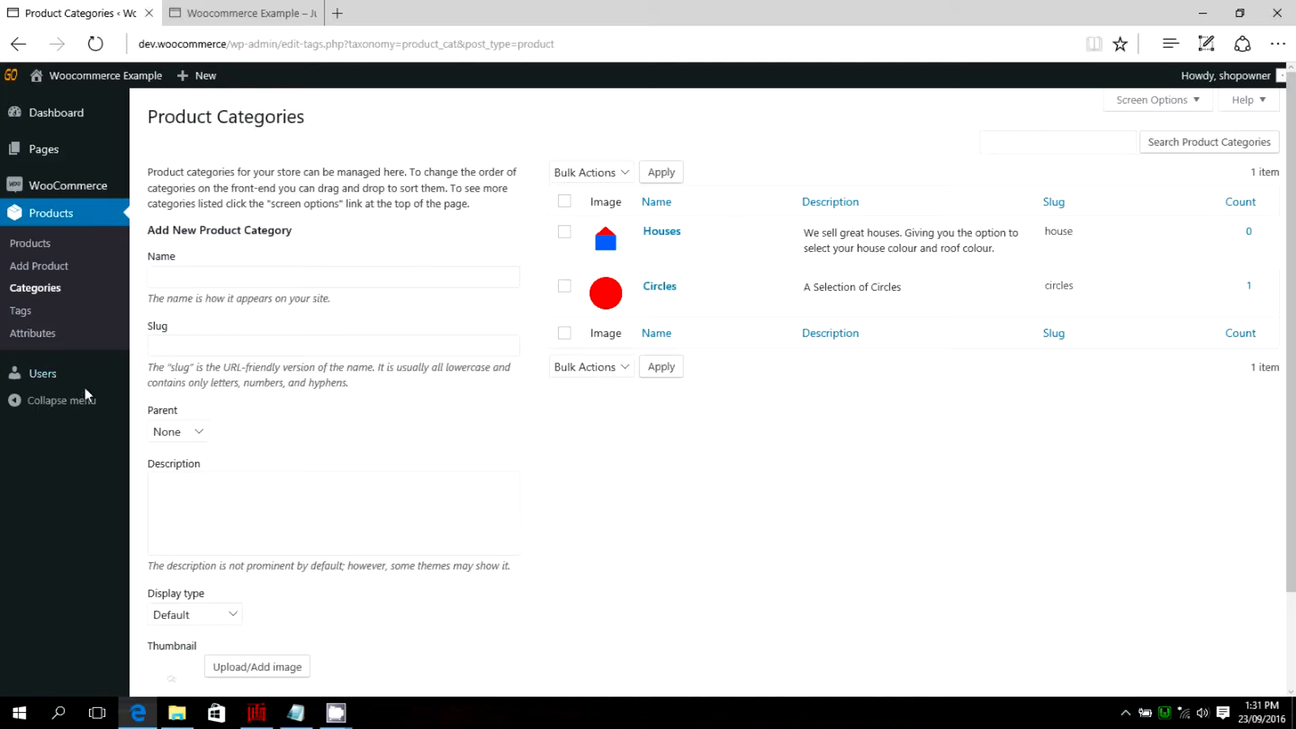
click(32, 333)
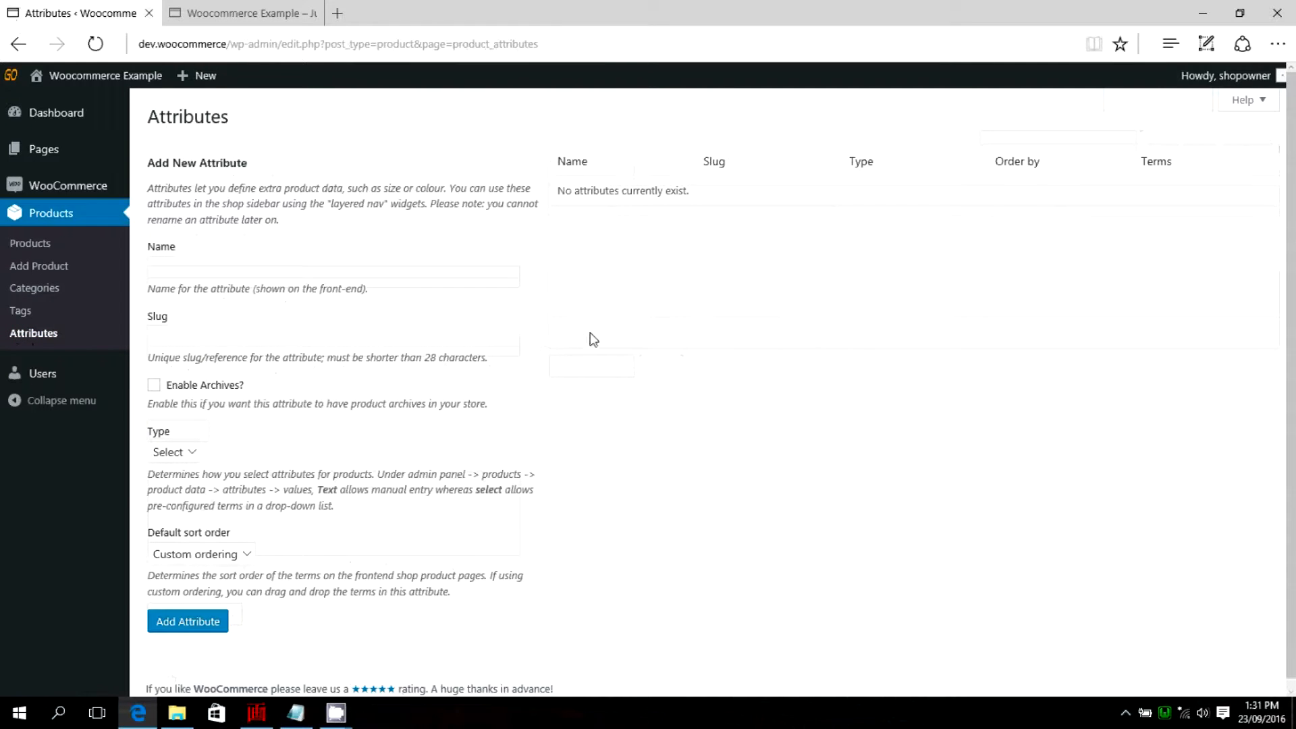
Add a product attribute named Colour with the slug colour and the type Text.
click(232, 274)
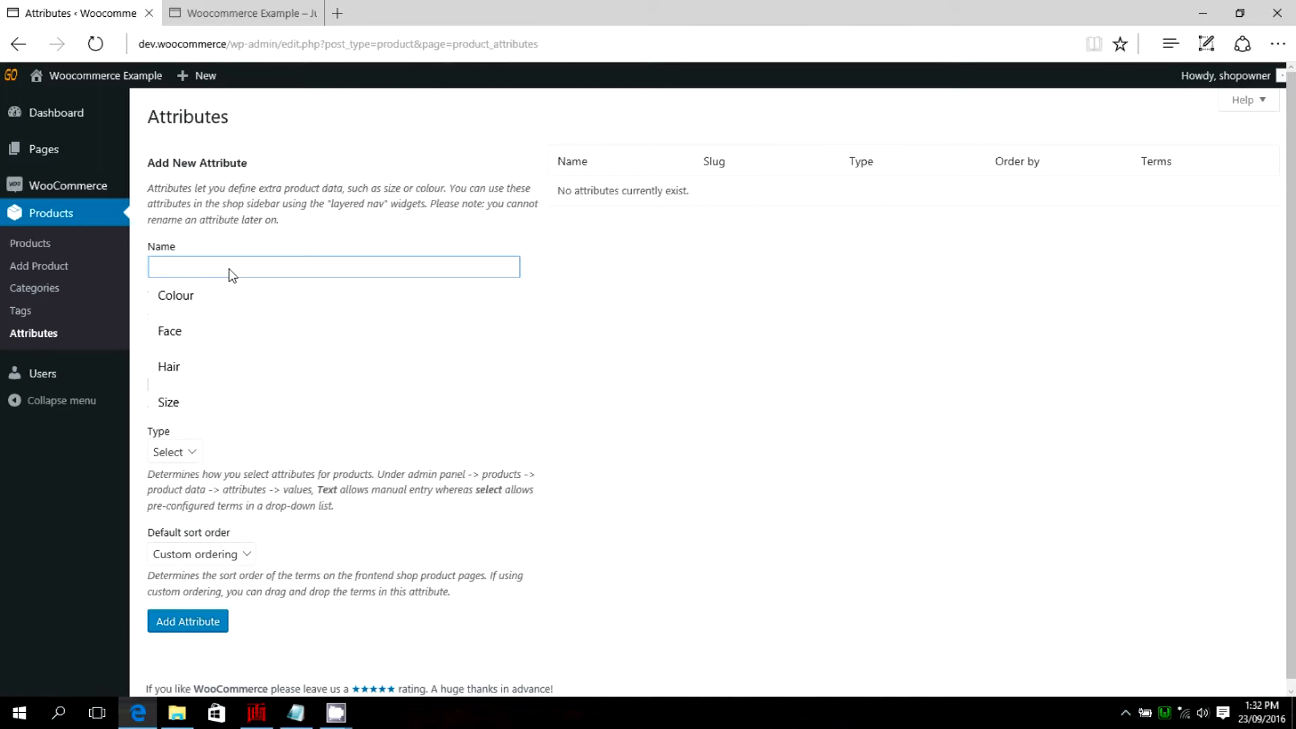
text(Colour)
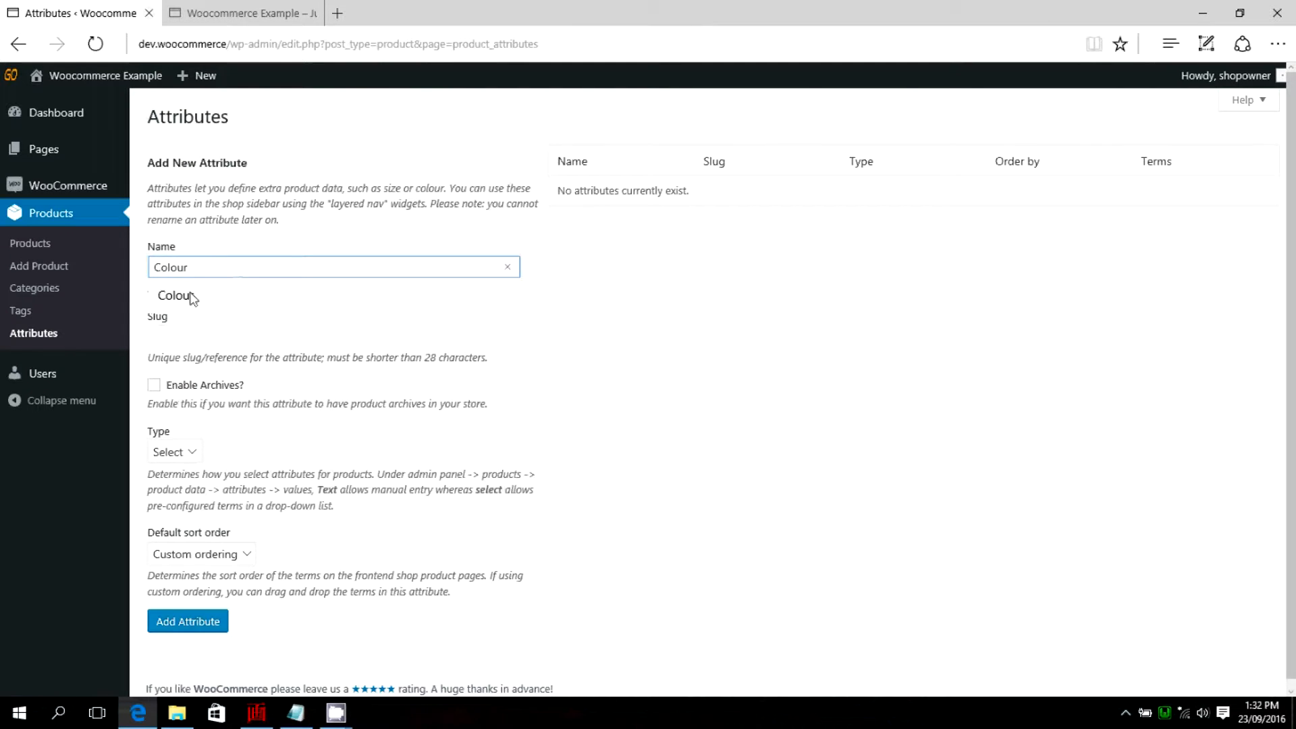
click(170, 345)
text(c)
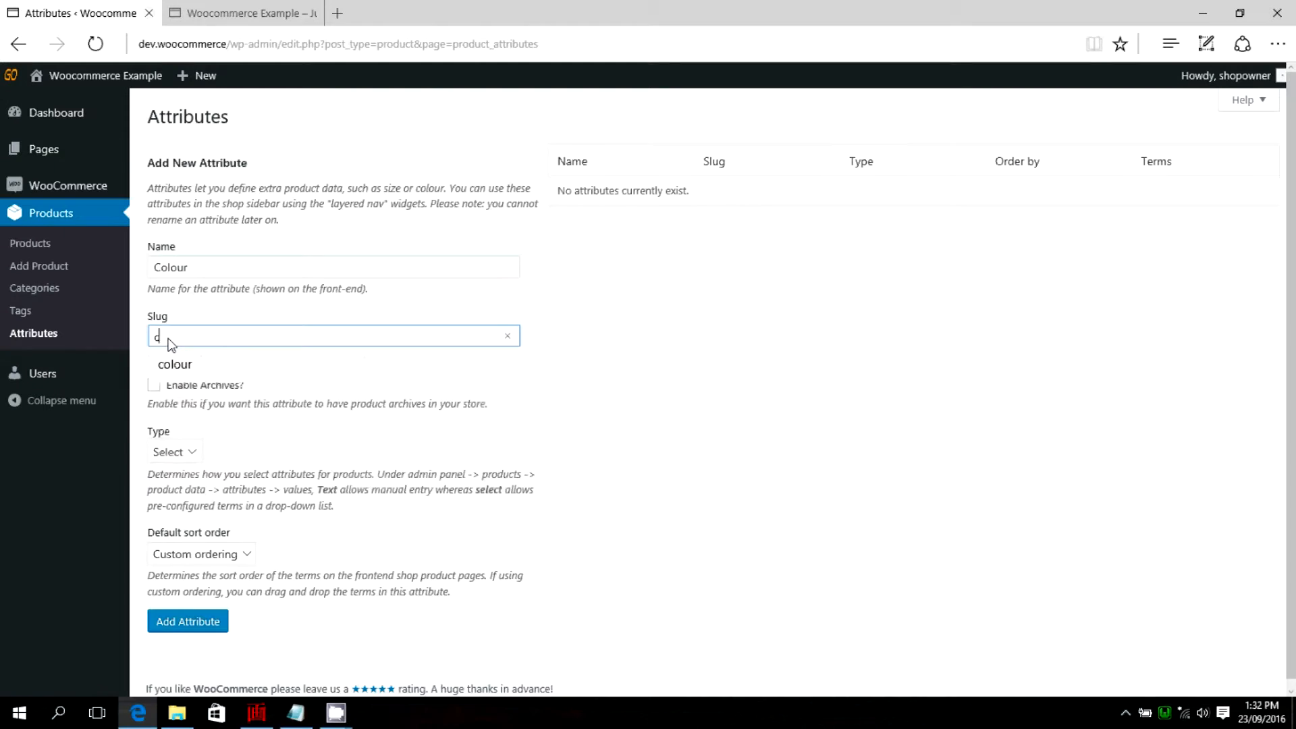
click(675, 440)
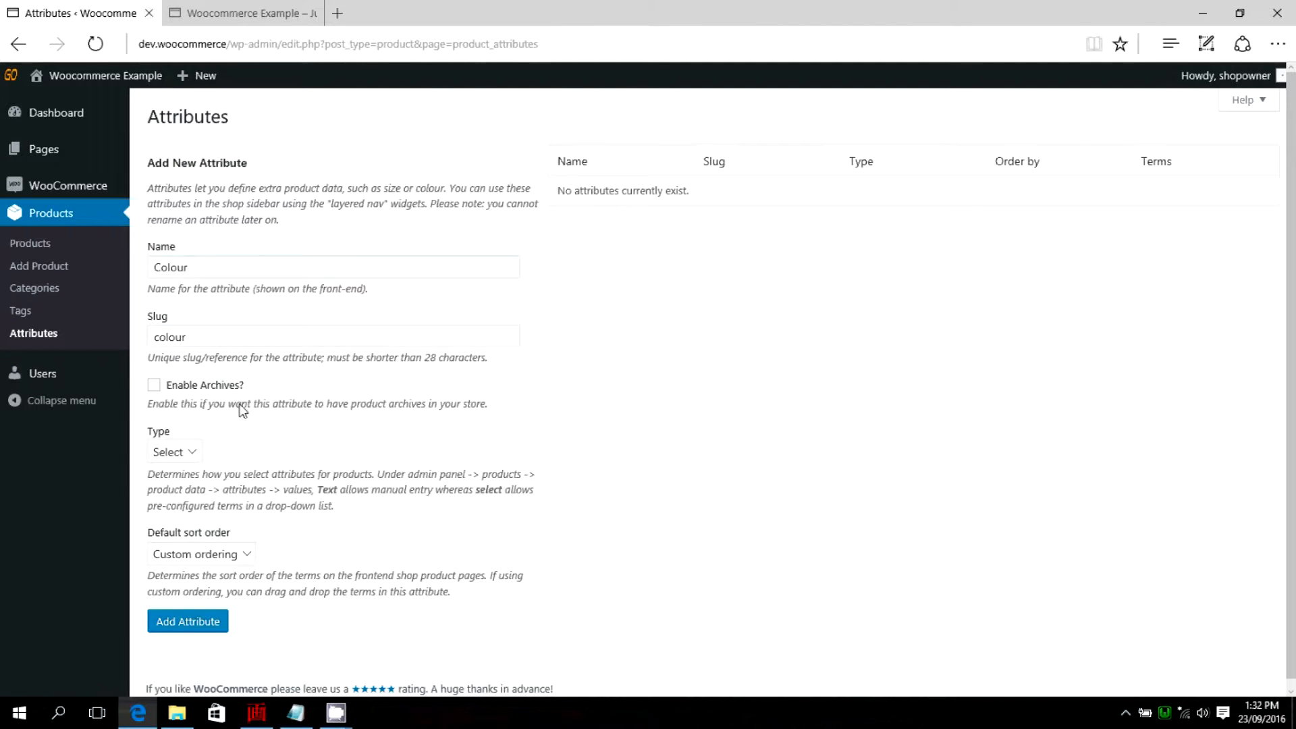
click(191, 457)
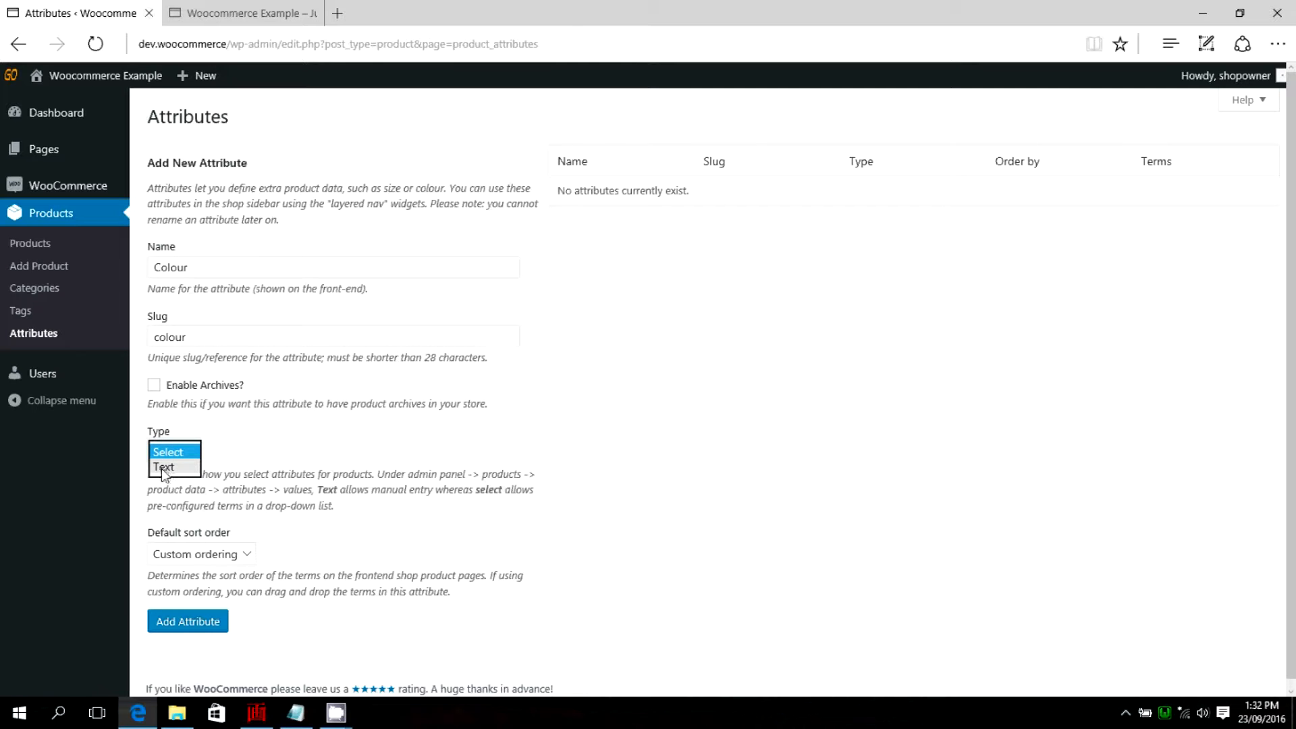
click(164, 468)
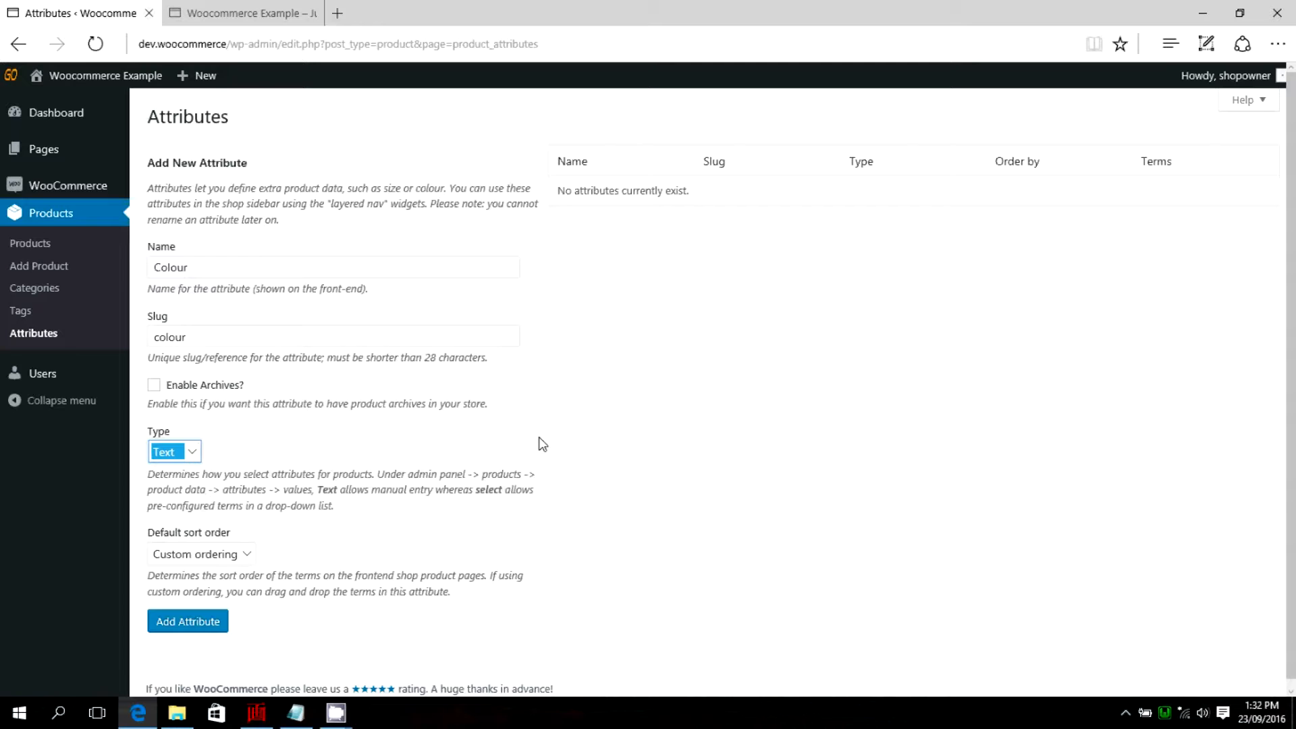
scroll(566, 434, down, 1)
scroll(501, 355, up, 1)
scroll(652, 429, down, 1)
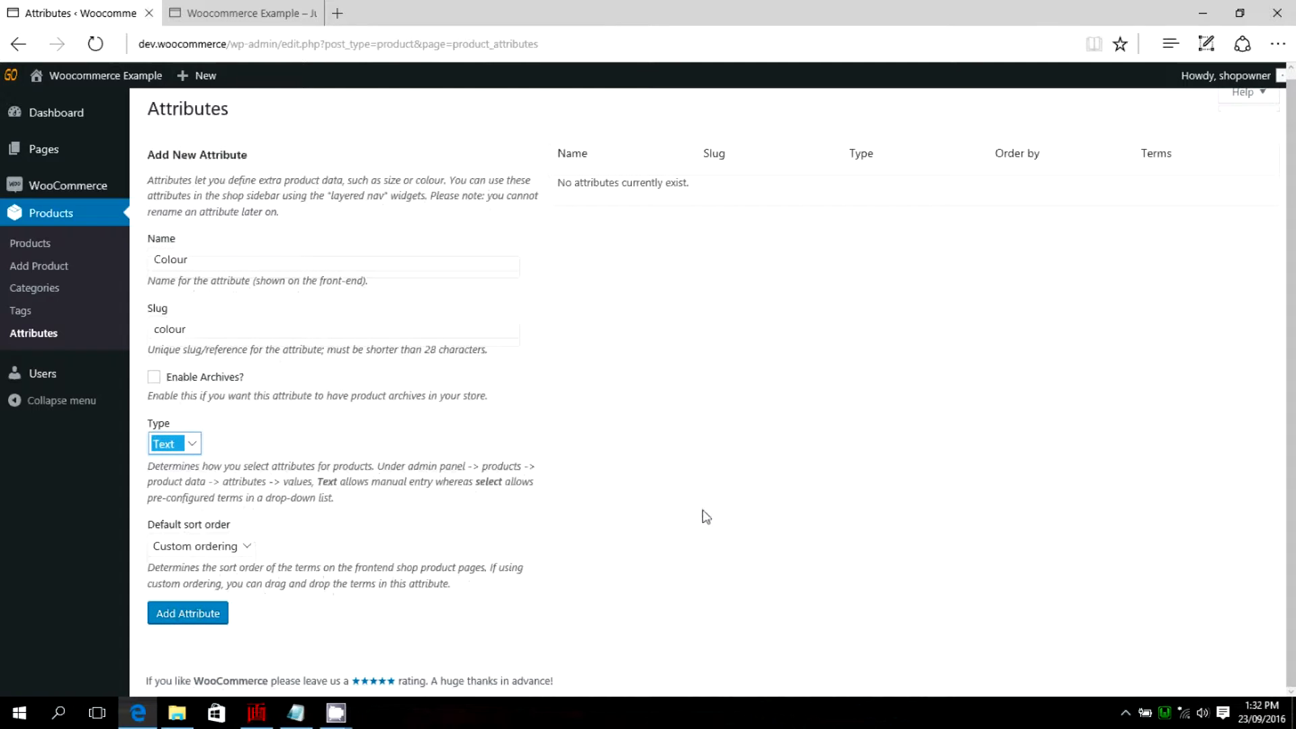
click(208, 620)
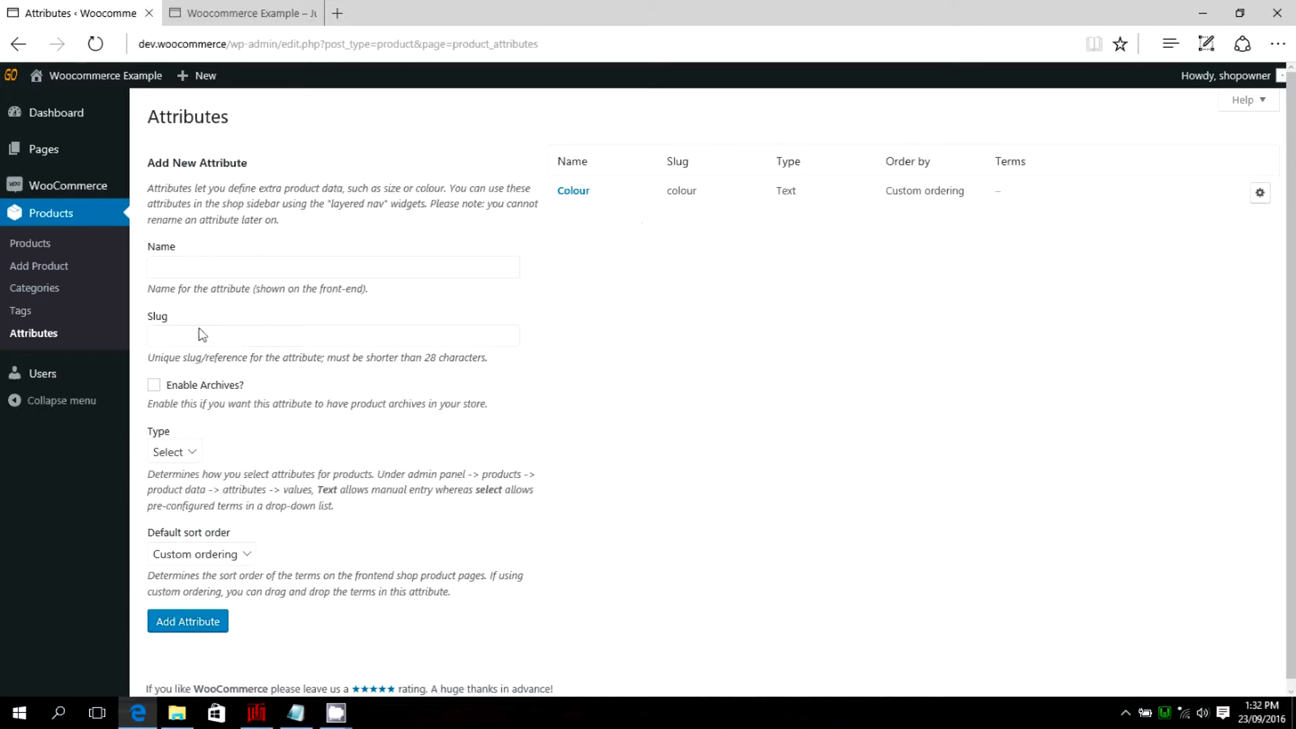
Add a second product attribute named Size with the slug size and the type Text.
click(196, 269)
text(Size)
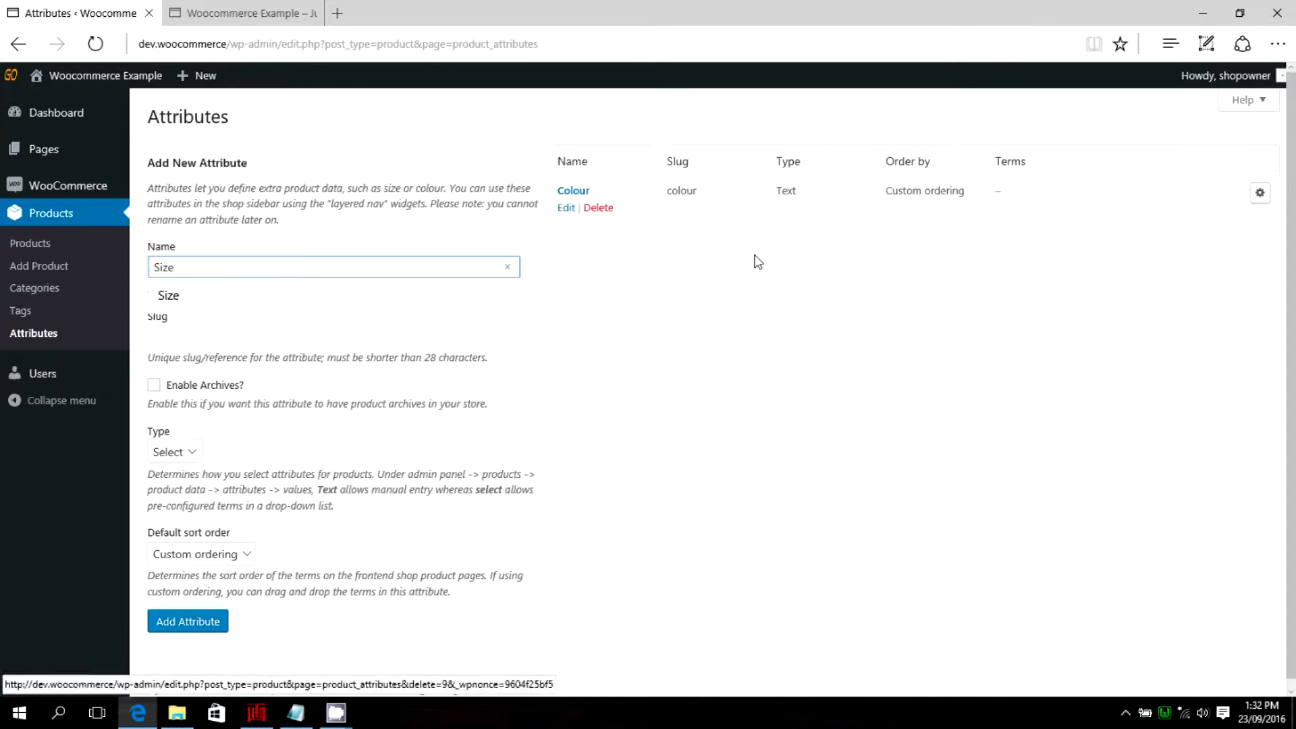
click(655, 320)
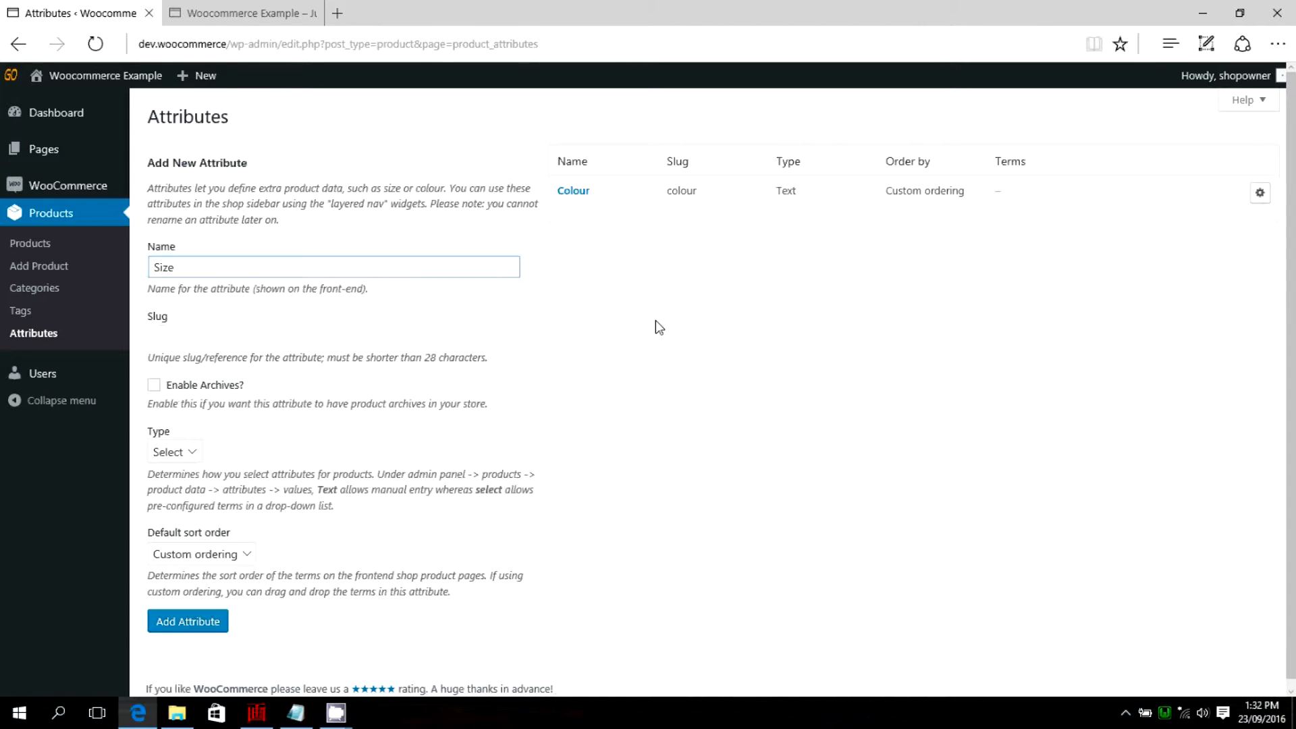
click(186, 344)
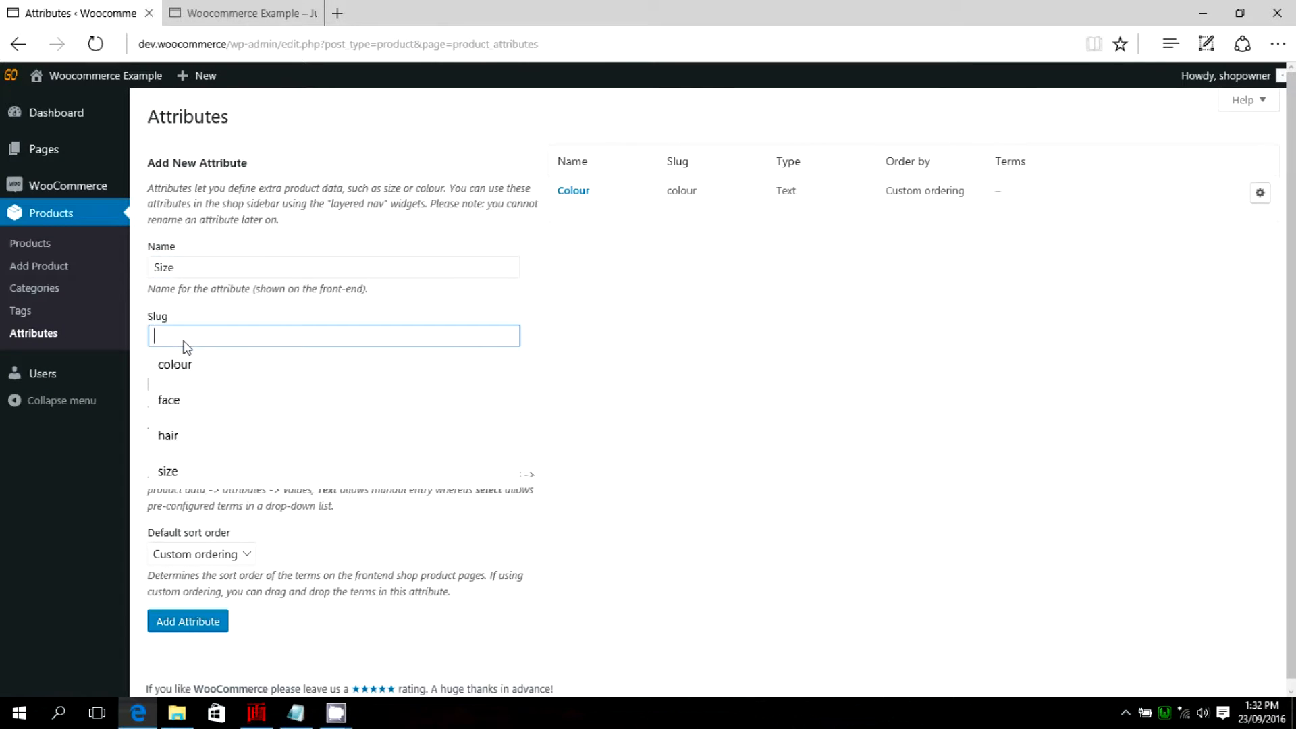
text(size)
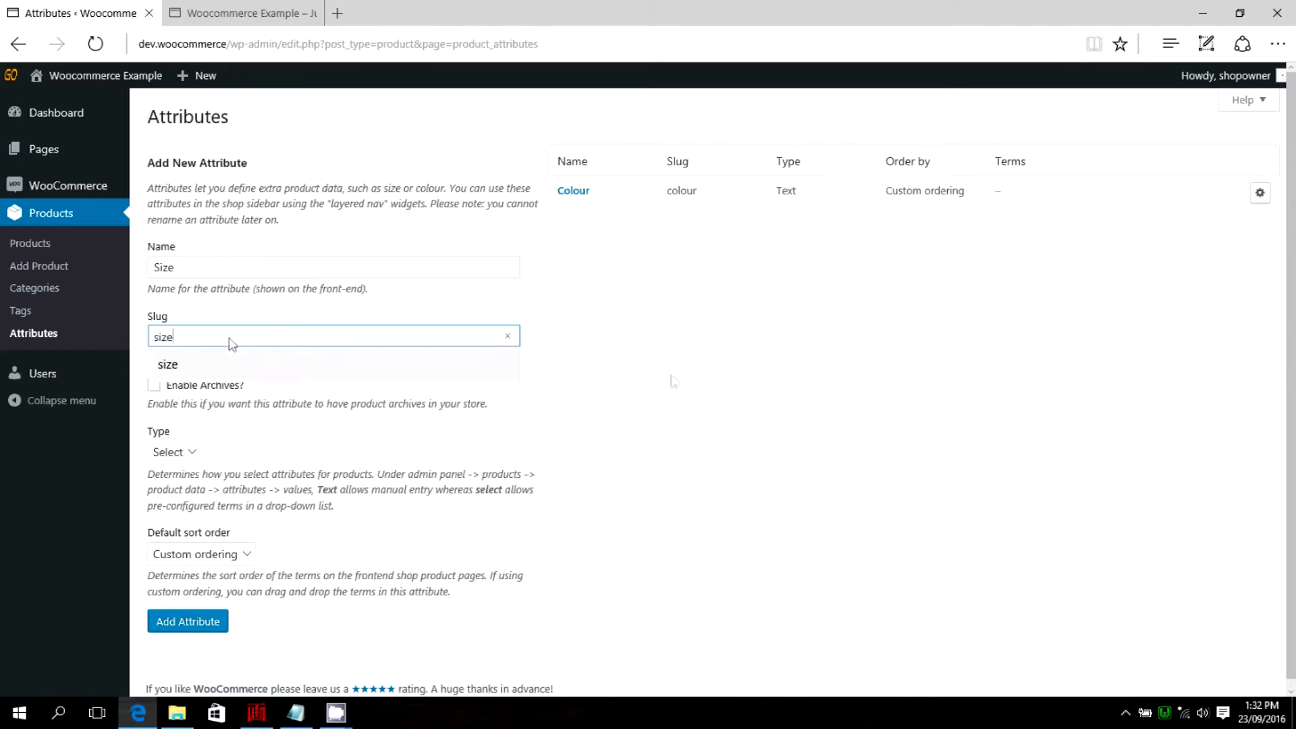
click(697, 372)
click(193, 452)
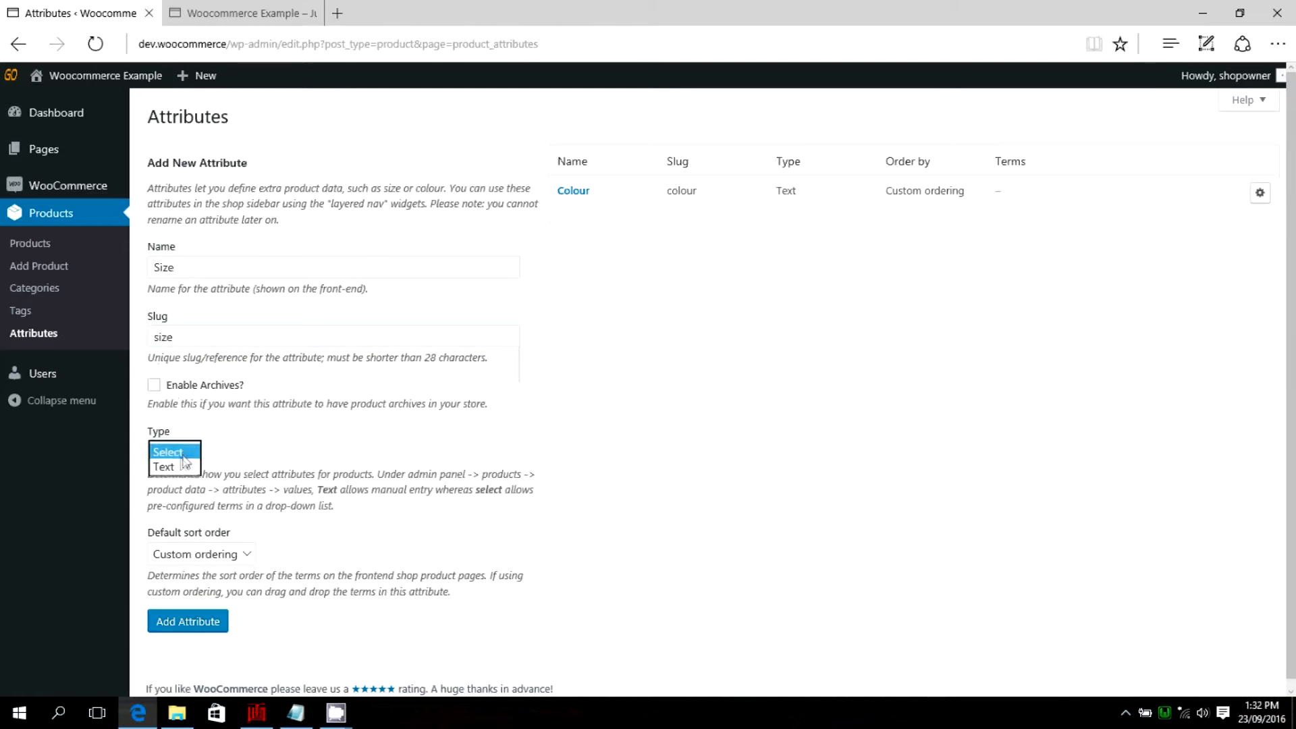
click(166, 466)
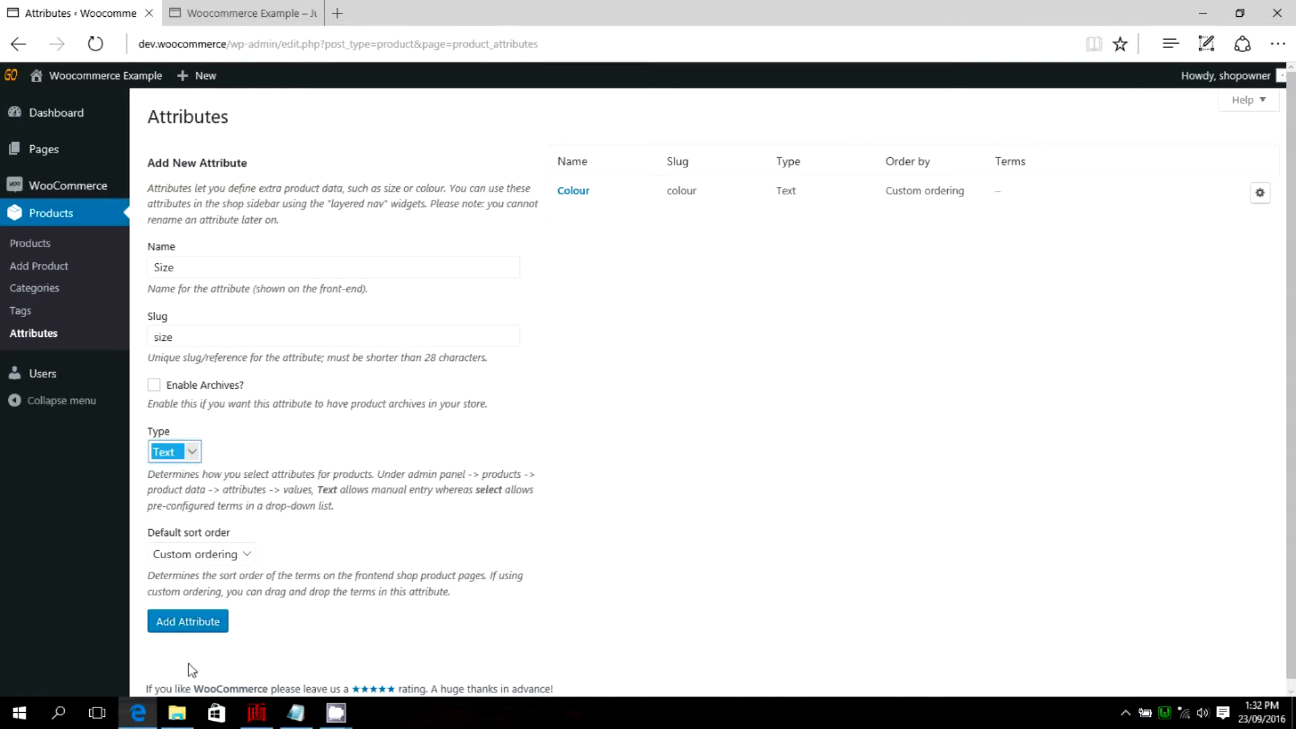
click(197, 627)
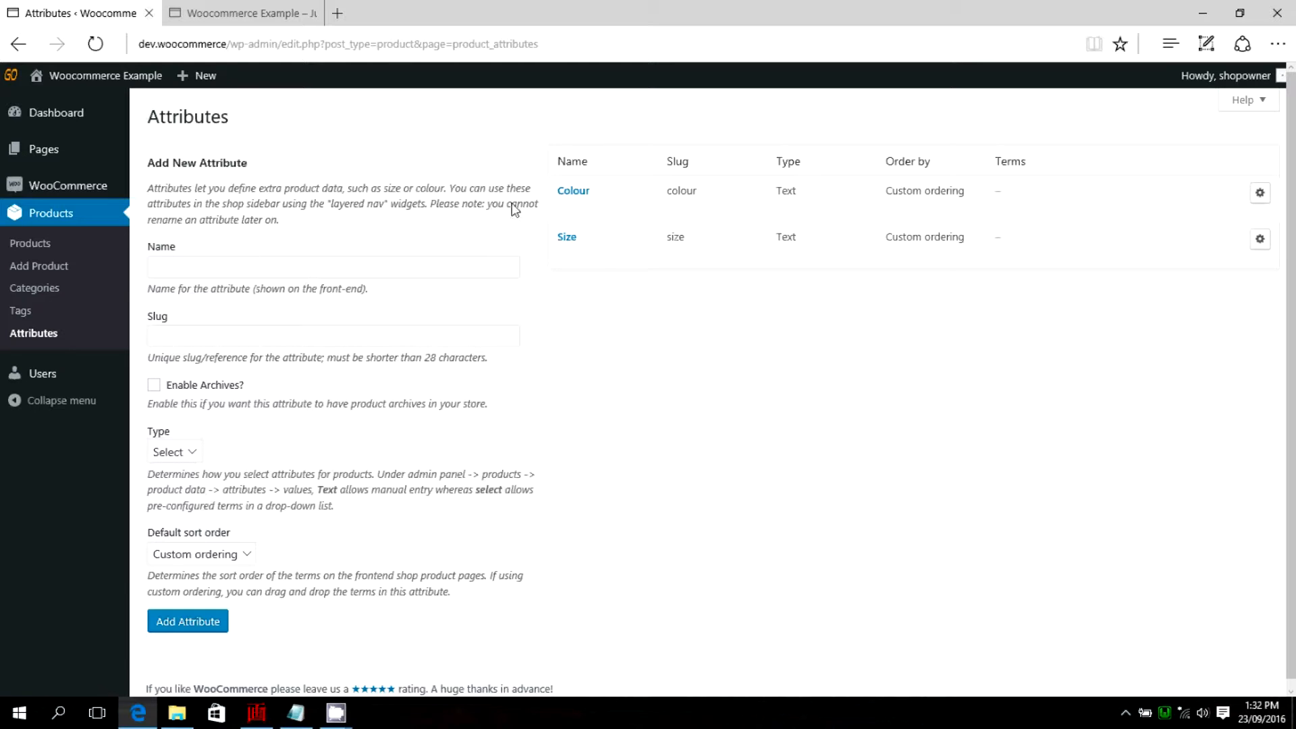
Start a new product from the products list and title it Blue House.
mouse_move(572, 255)
click(27, 243)
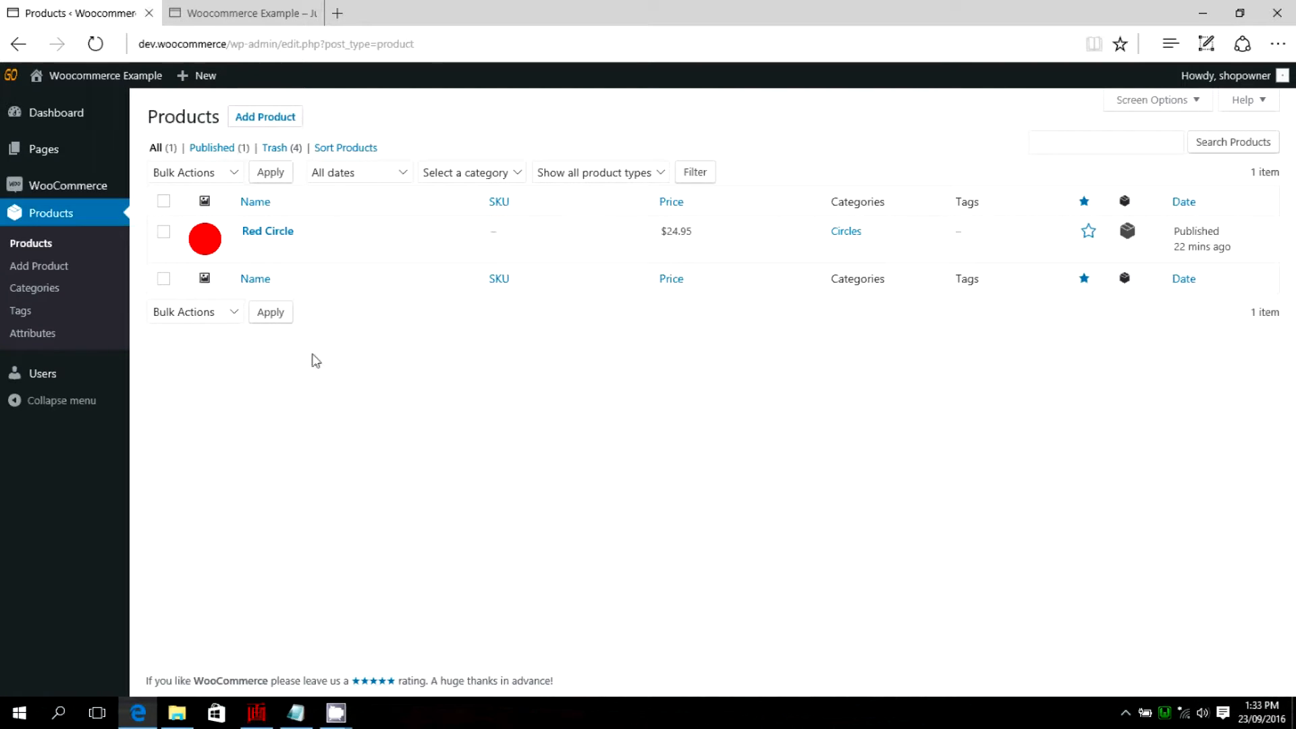
click(251, 119)
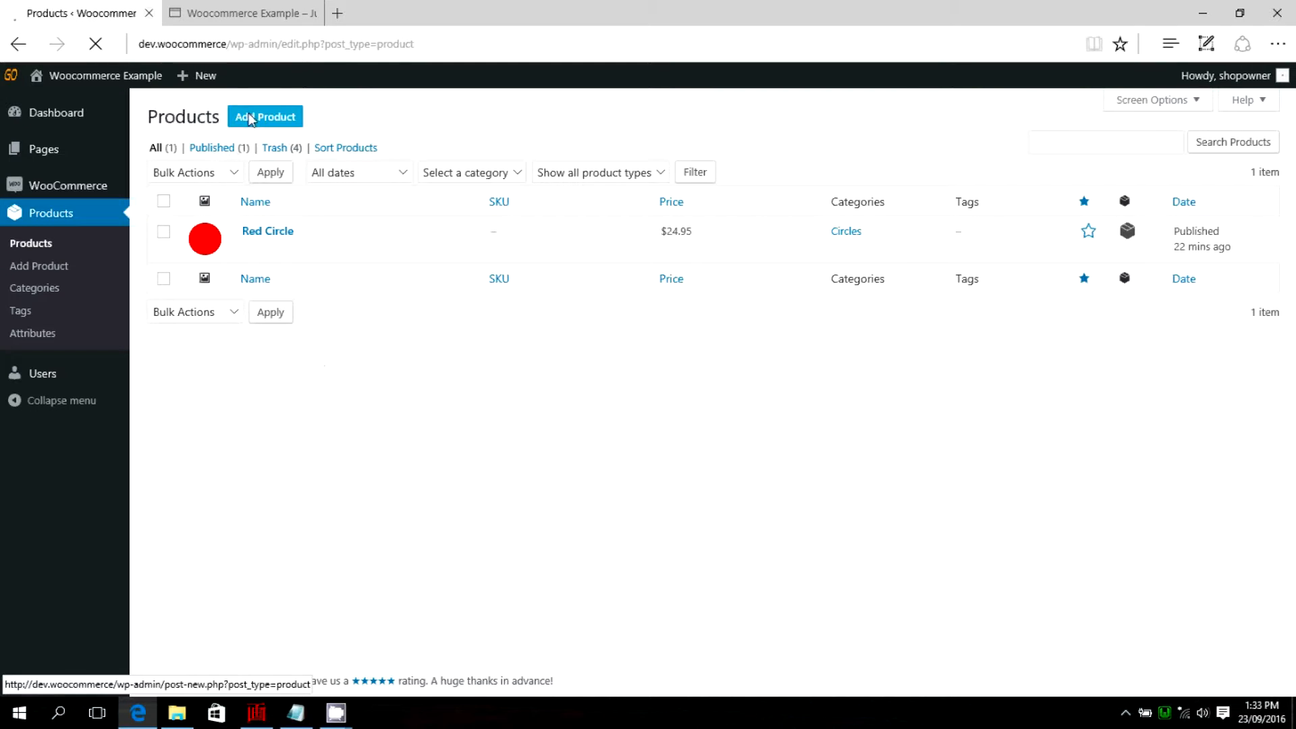
click(267, 120)
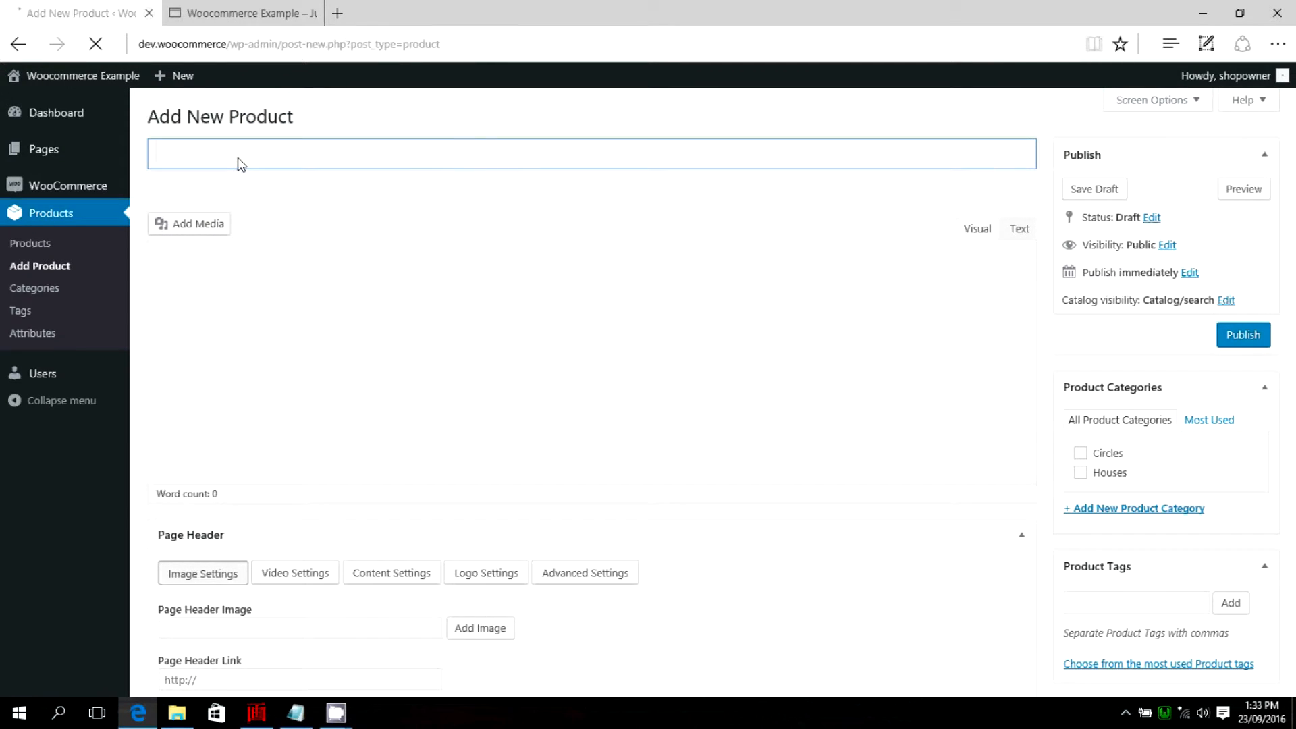
text(B)
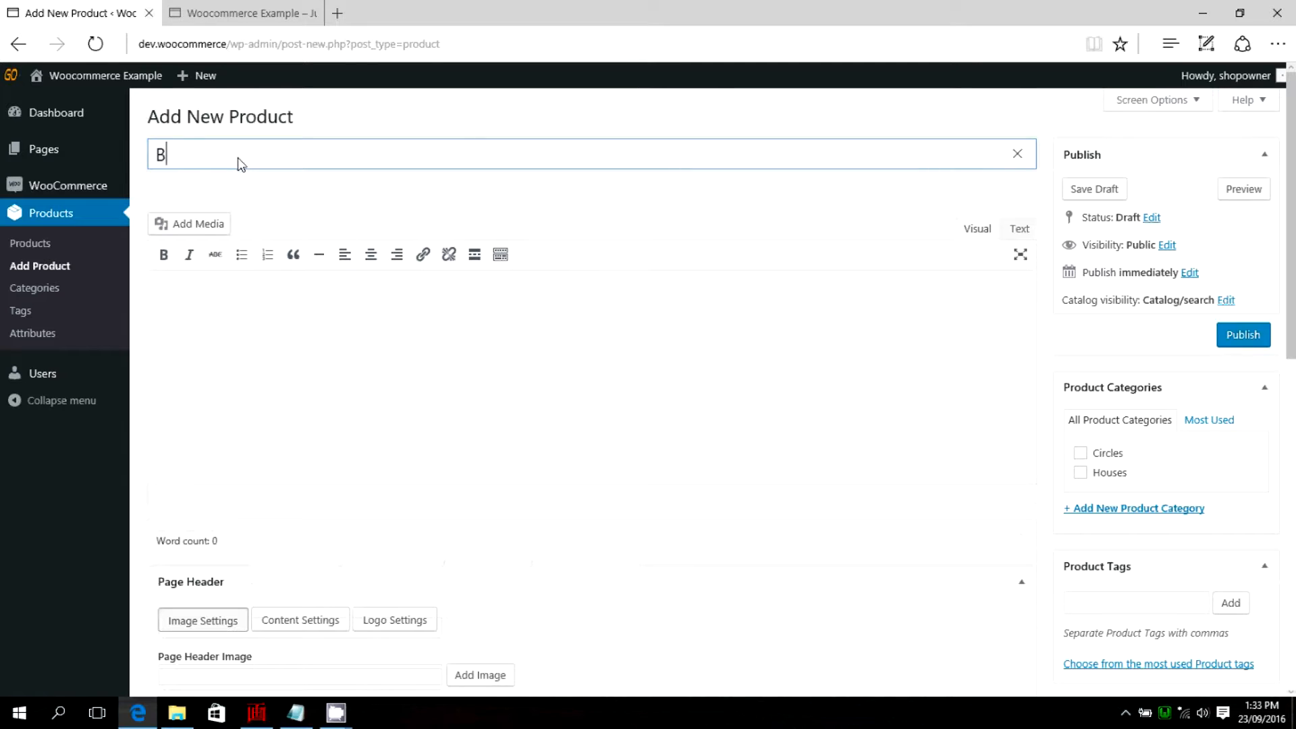
text(lue Hpous)
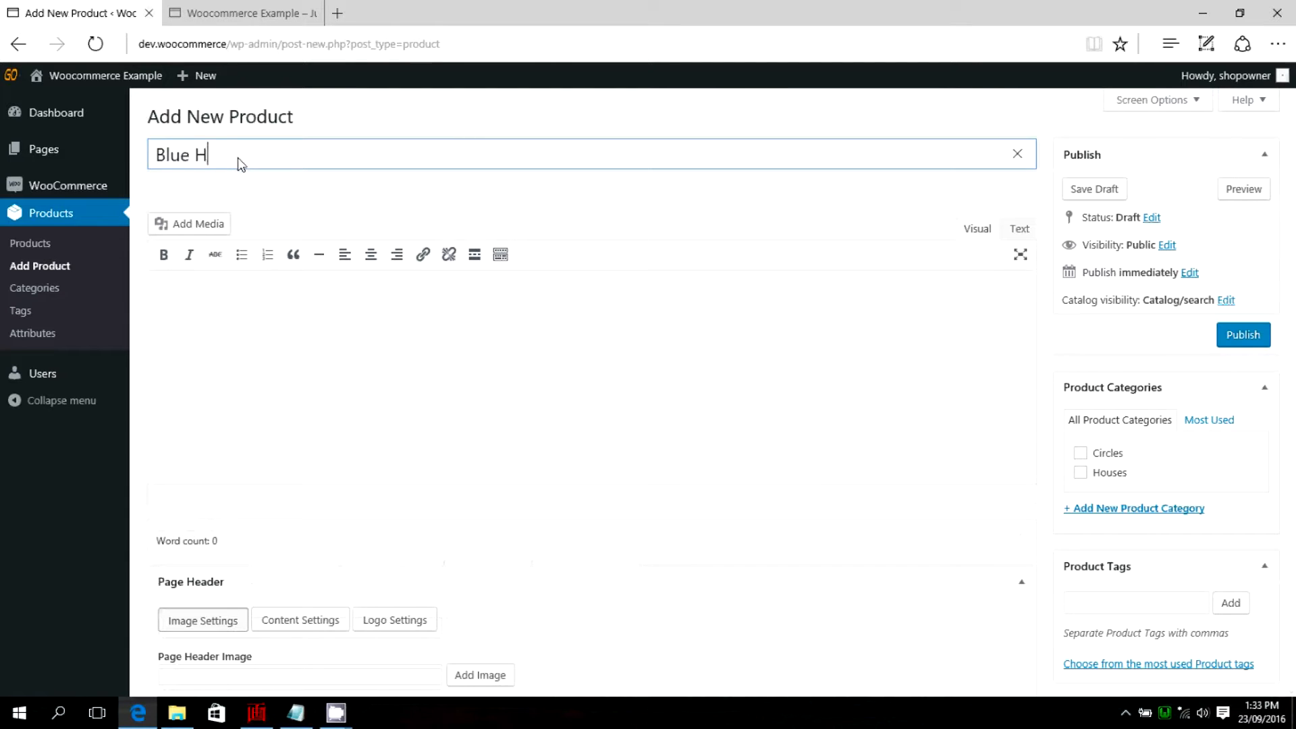
key(BackSpace)
key(BackSpace)
key(BackSpace)
key(BackSpace)
text(ouse)
scroll(425, 200, down, 2)
scroll(229, 169, up, 2)
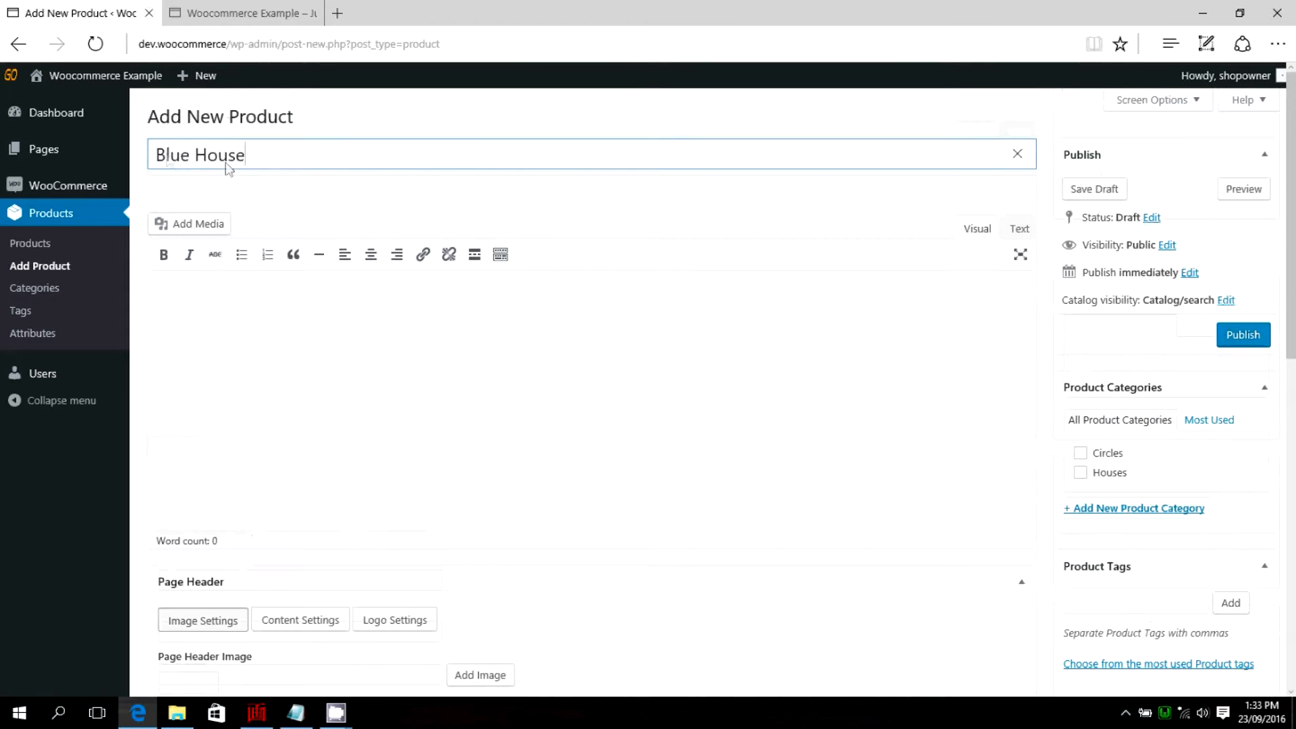
Enter the product description "This is a great blue house you can live in or rent out.".
scroll(325, 180, down, 2)
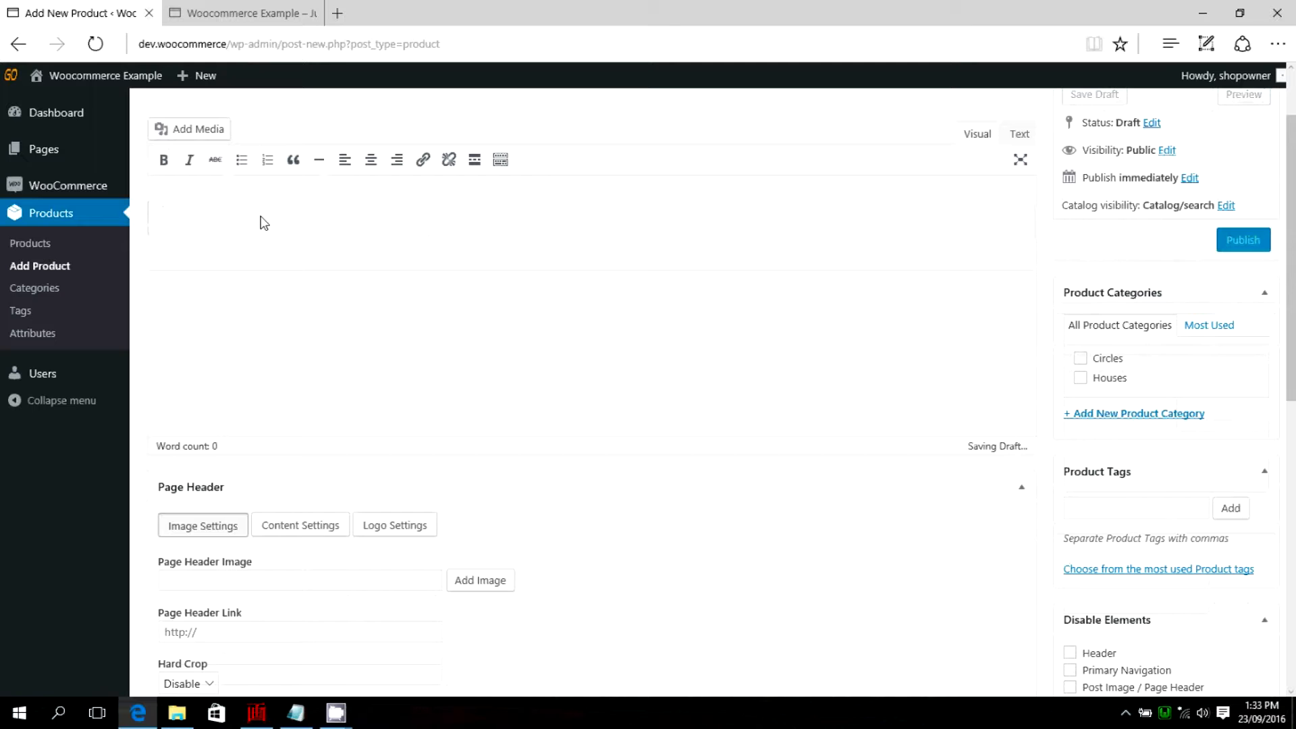
text(This )
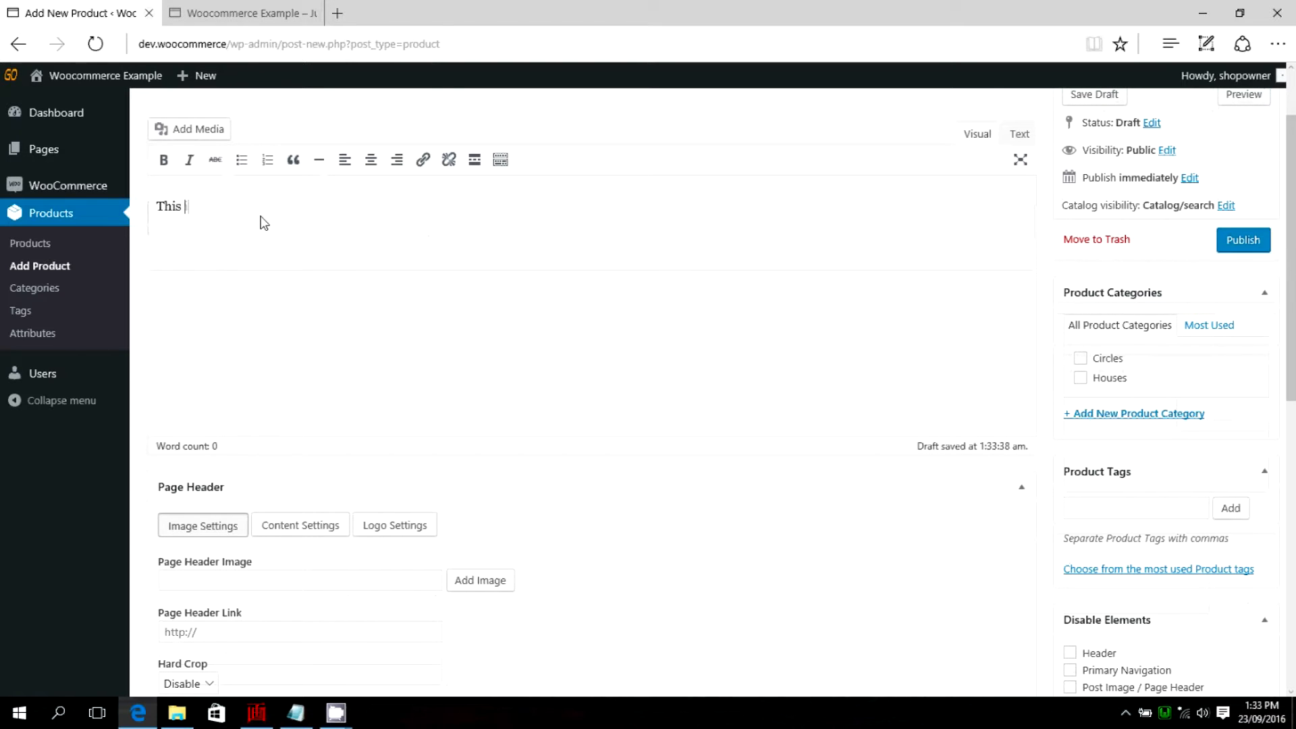
text(is a great blue hous)
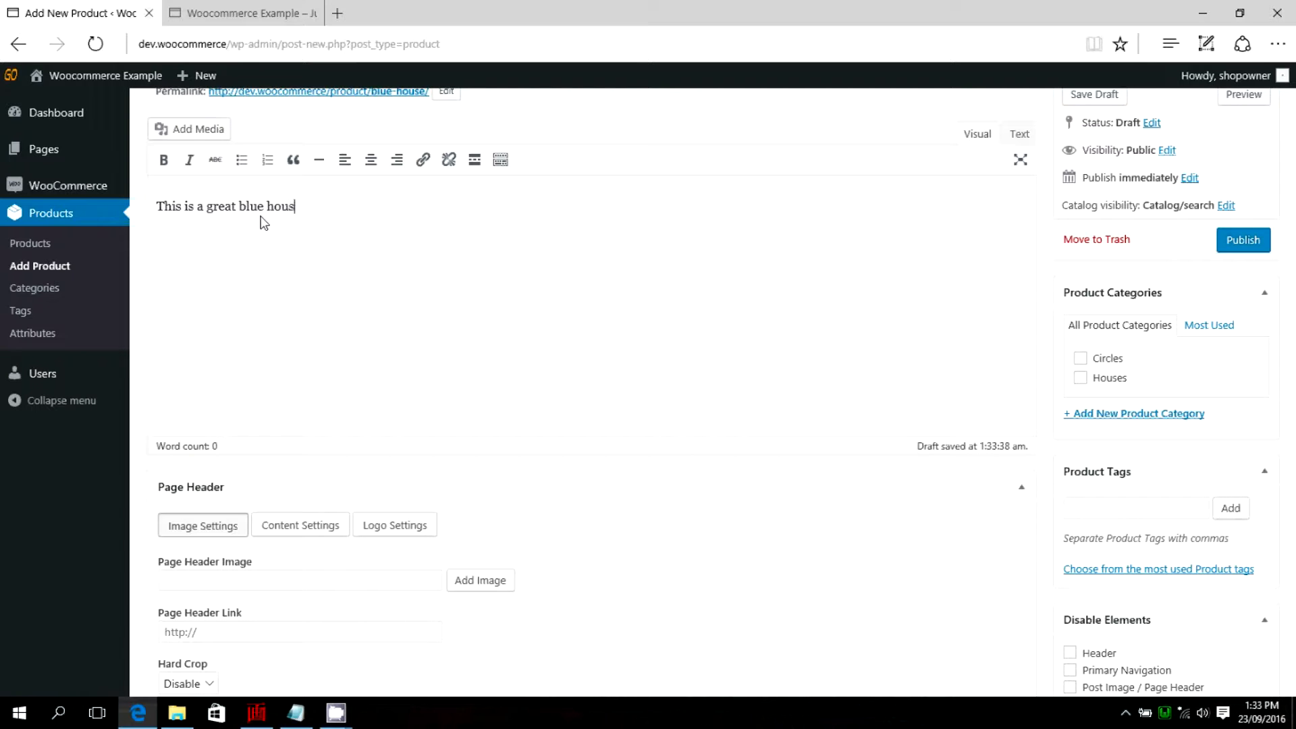
text( you can live in or rent out.)
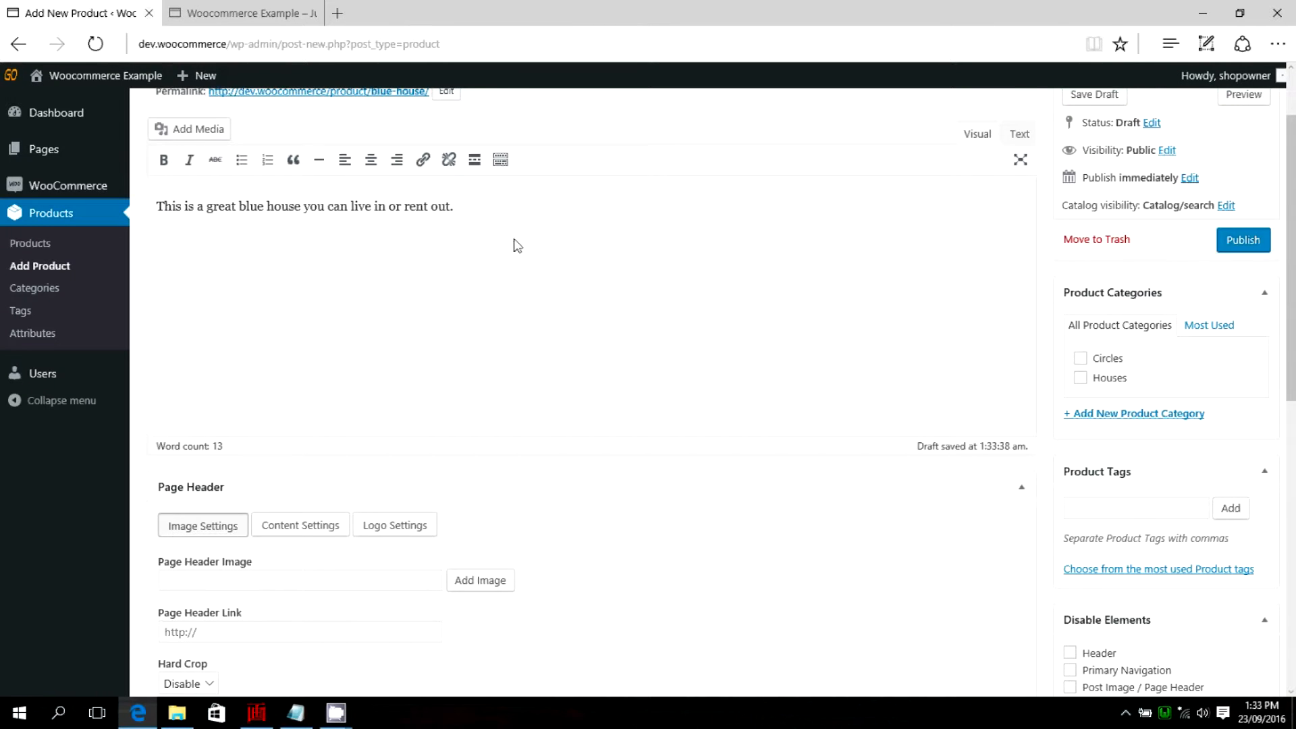
Examine the new product form's description, page header and product data sections.
scroll(530, 251, down, 2)
scroll(518, 261, up, 2)
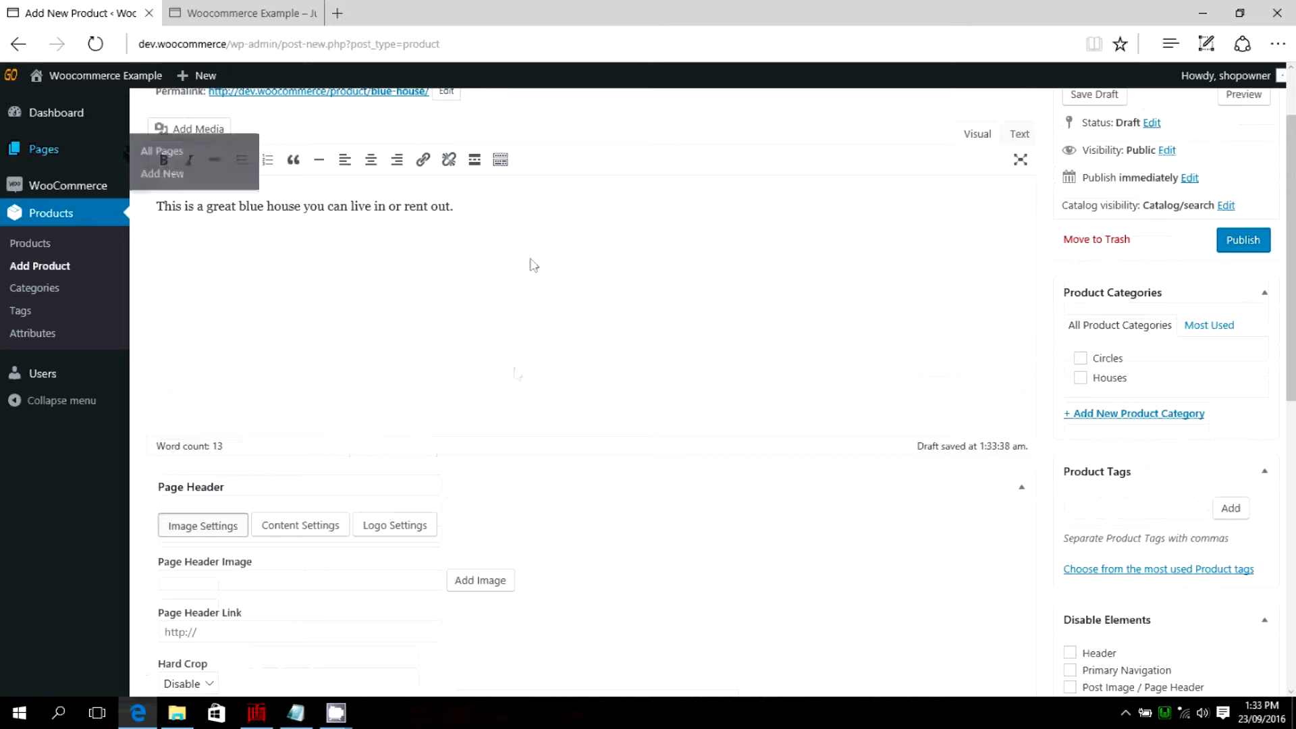
scroll(472, 311, down, 4)
scroll(608, 310, down, 1)
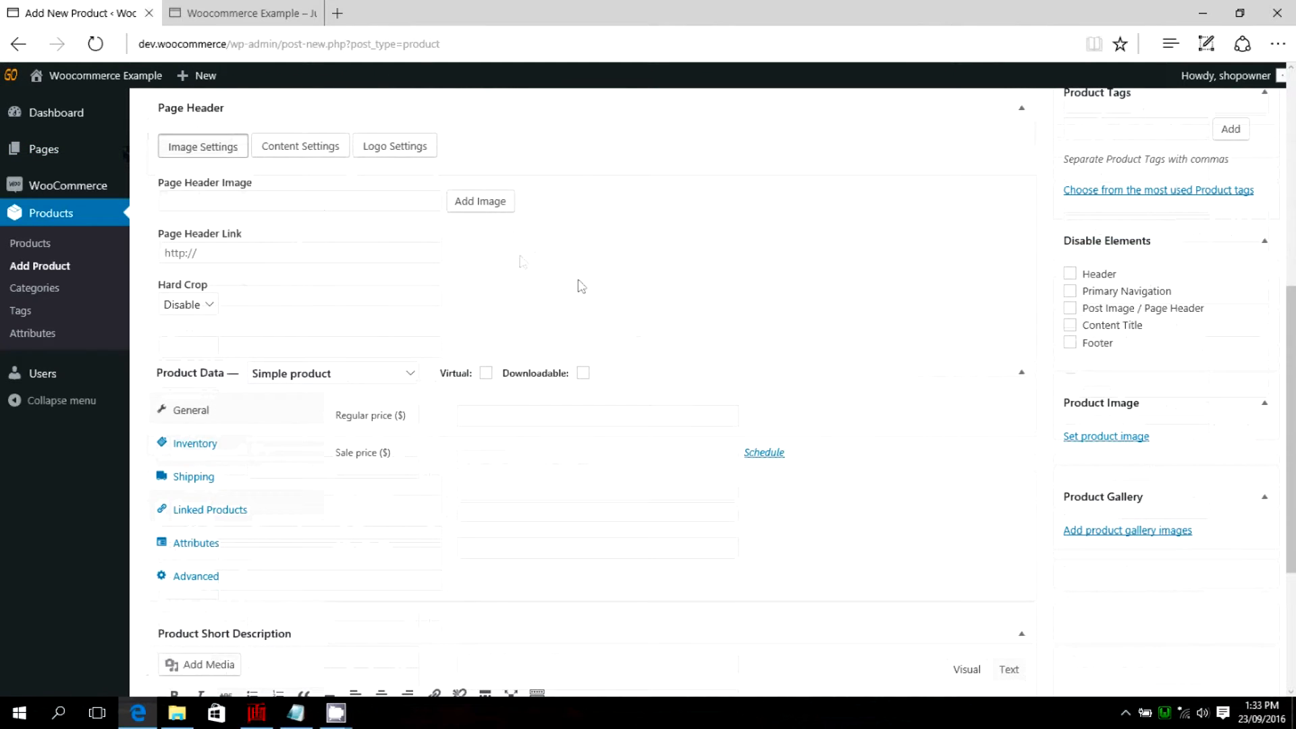
scroll(578, 284, up, 3)
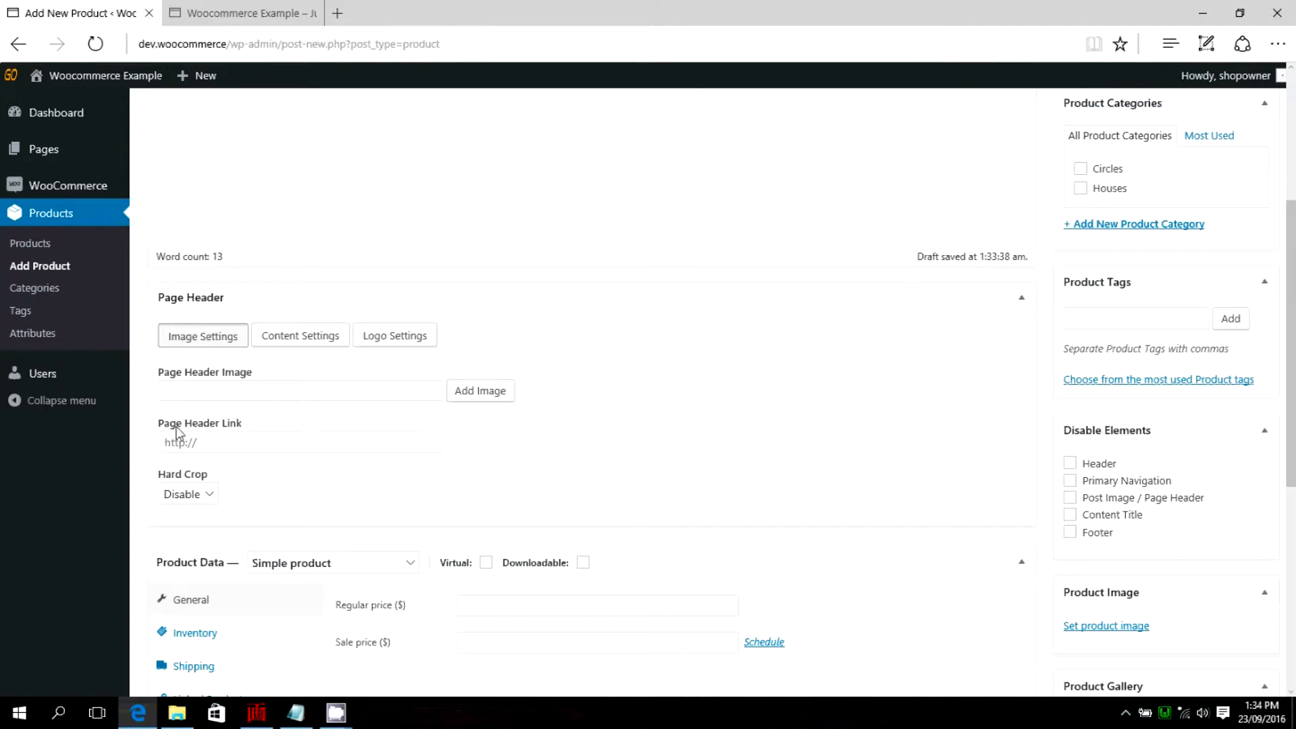
scroll(659, 267, up, 1)
scroll(675, 277, down, 3)
scroll(702, 290, down, 2)
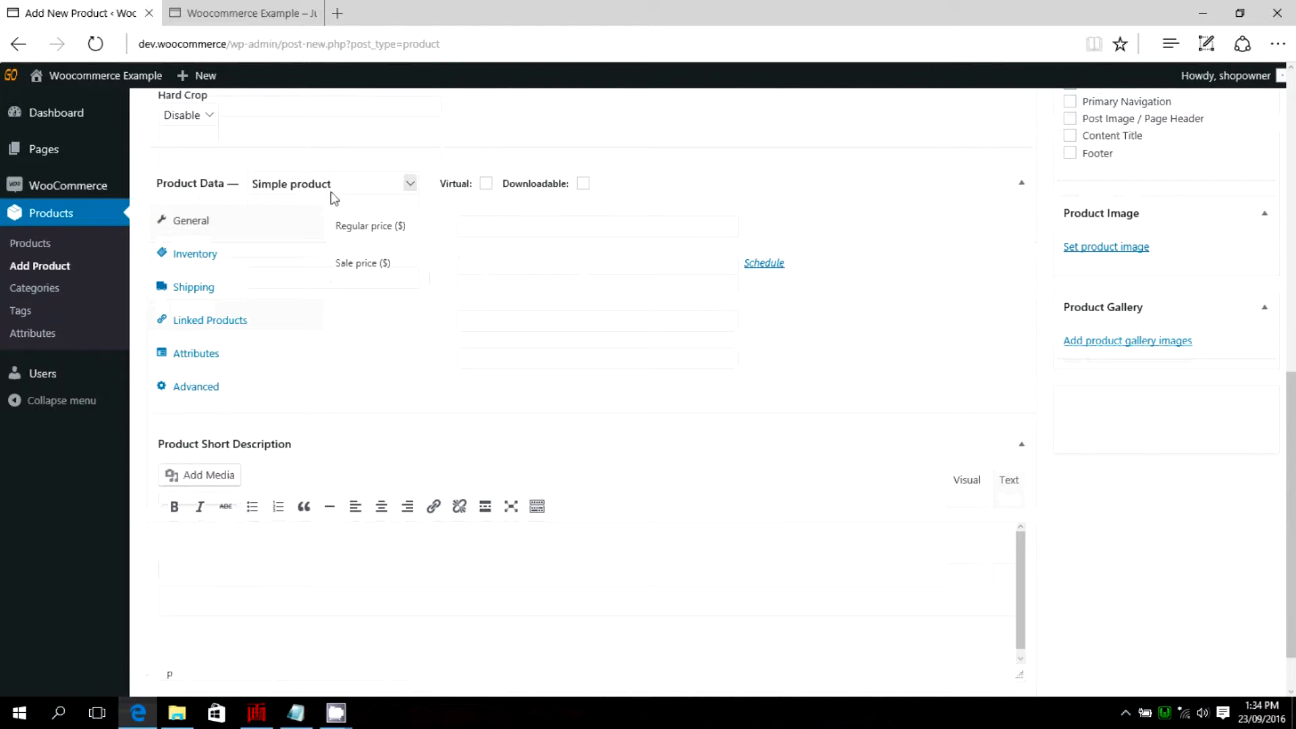
scroll(414, 211, up, 10)
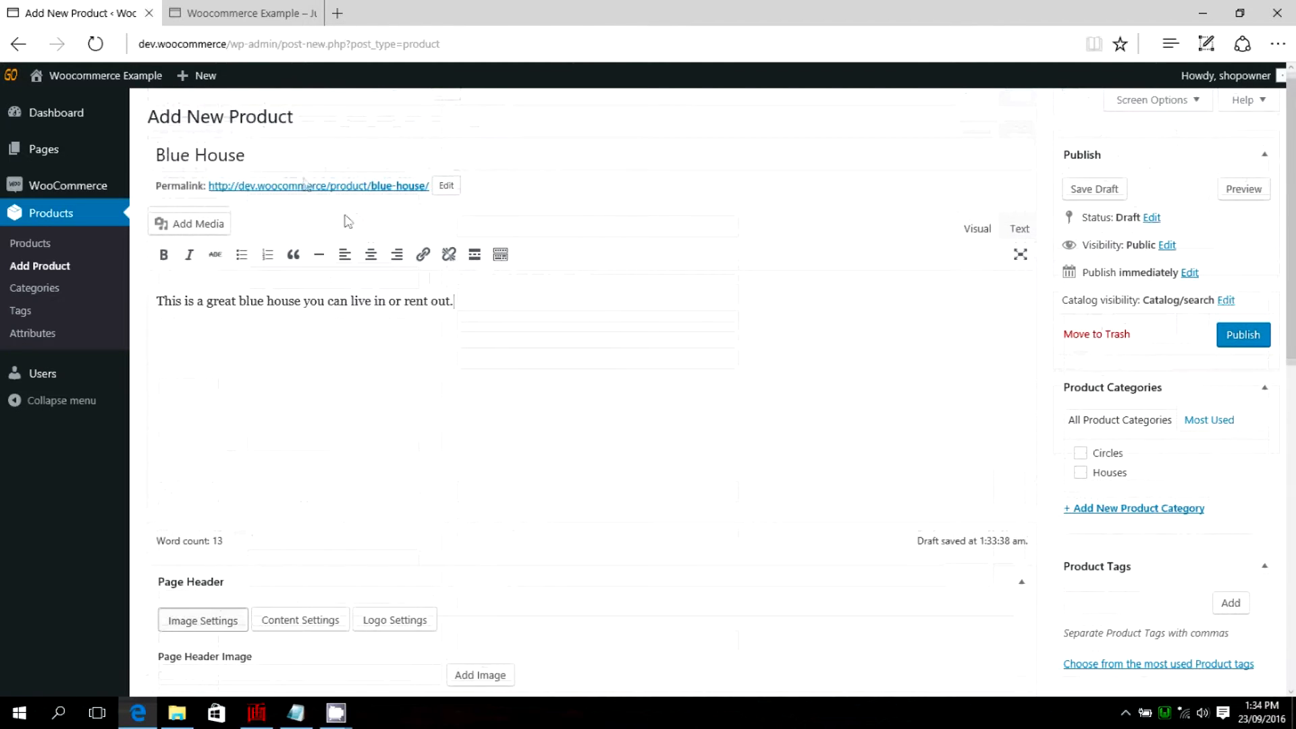
Set the Blue House product's type to Variable product in its product data.
scroll(595, 246, down, 3)
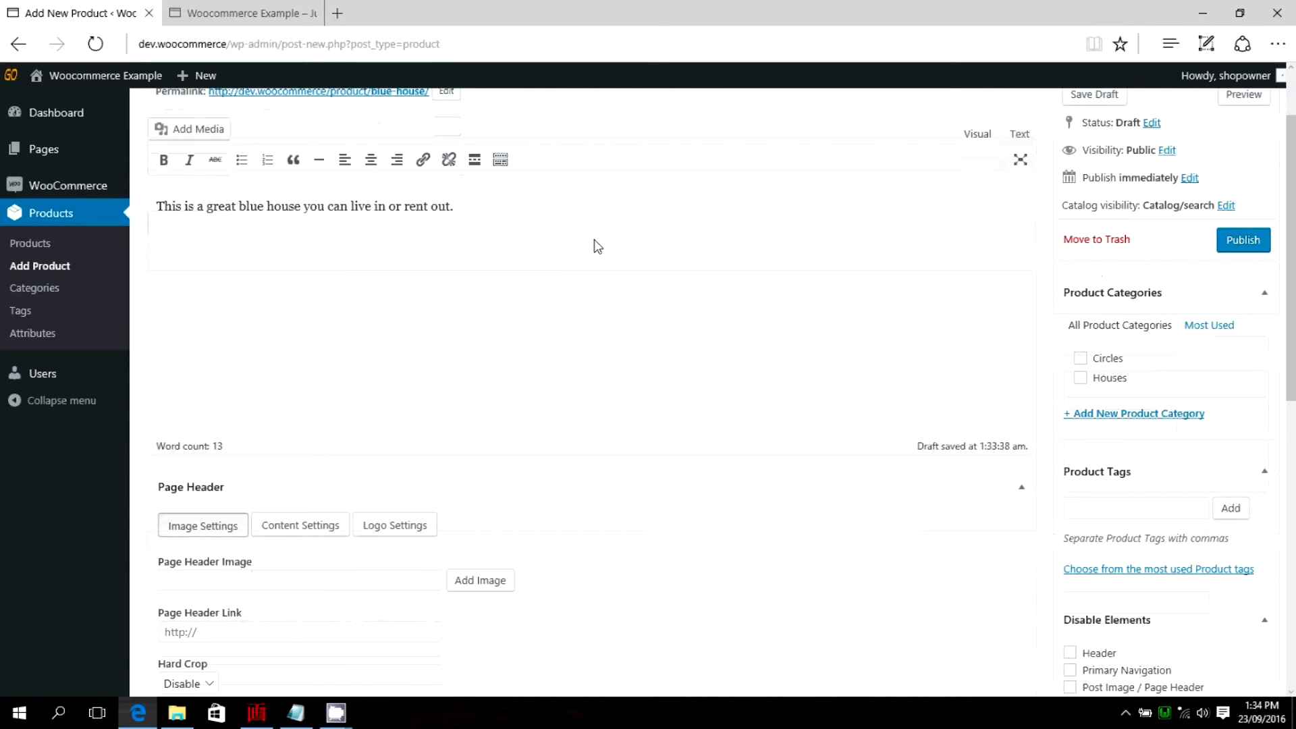
scroll(596, 243, down, 1)
scroll(646, 293, down, 3)
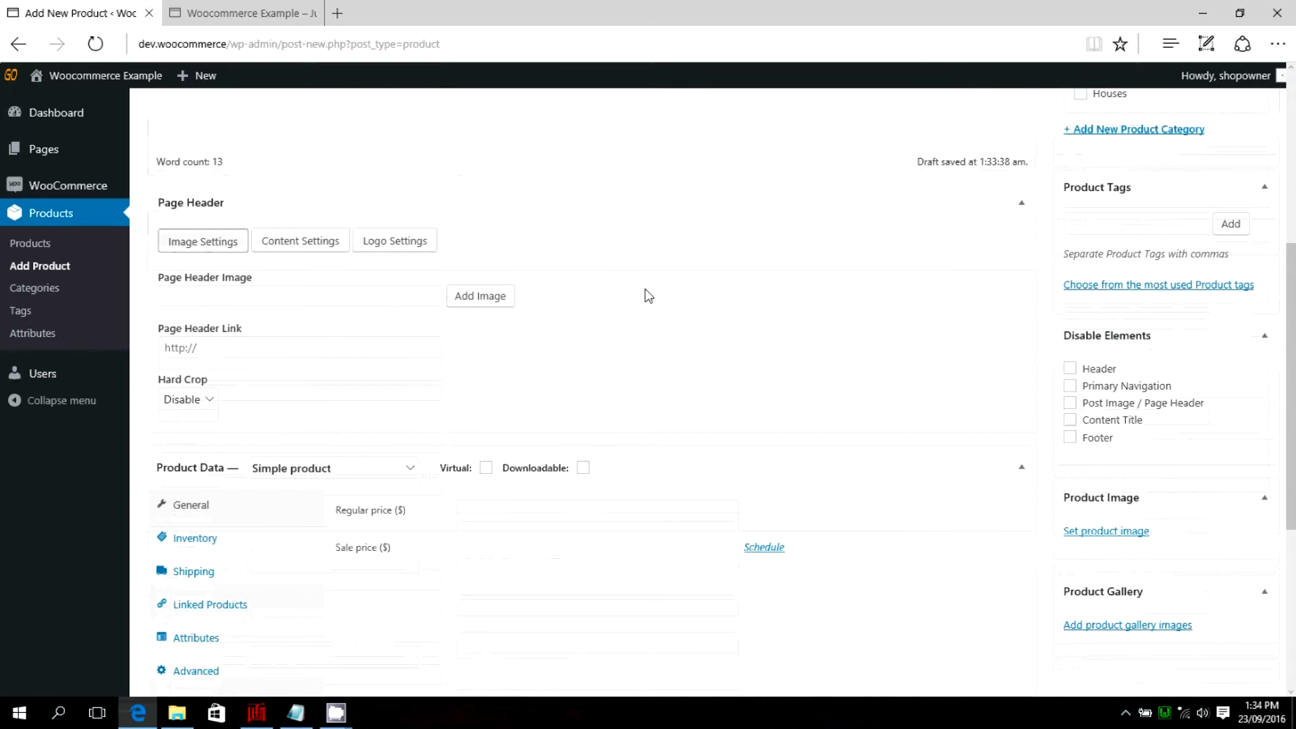
scroll(648, 296, down, 1)
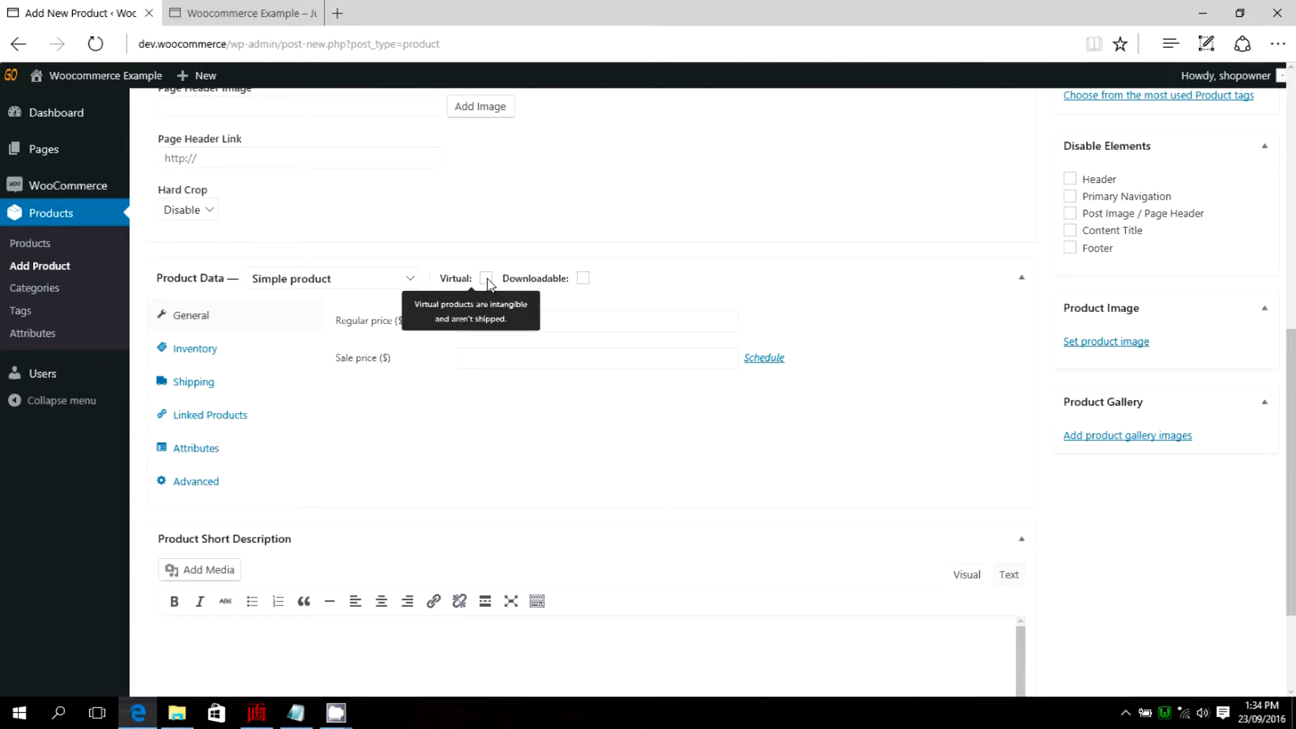
click(410, 286)
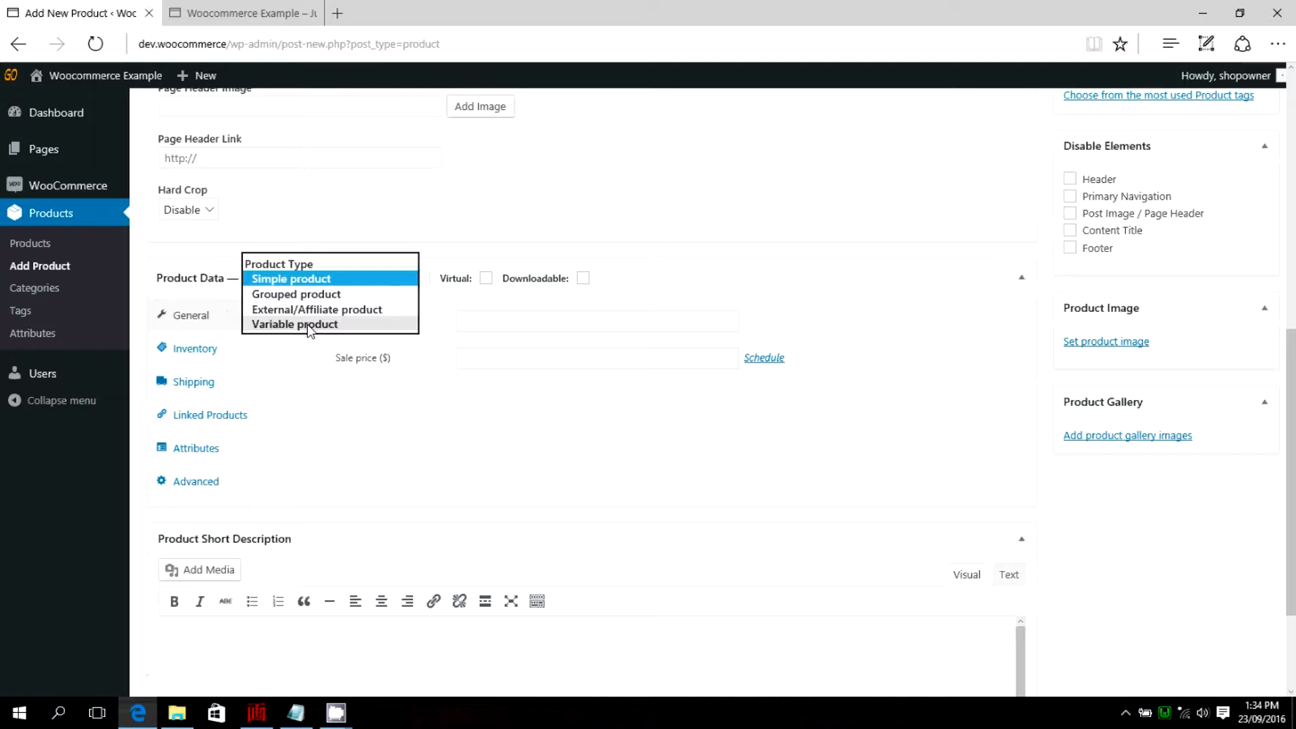
click(285, 327)
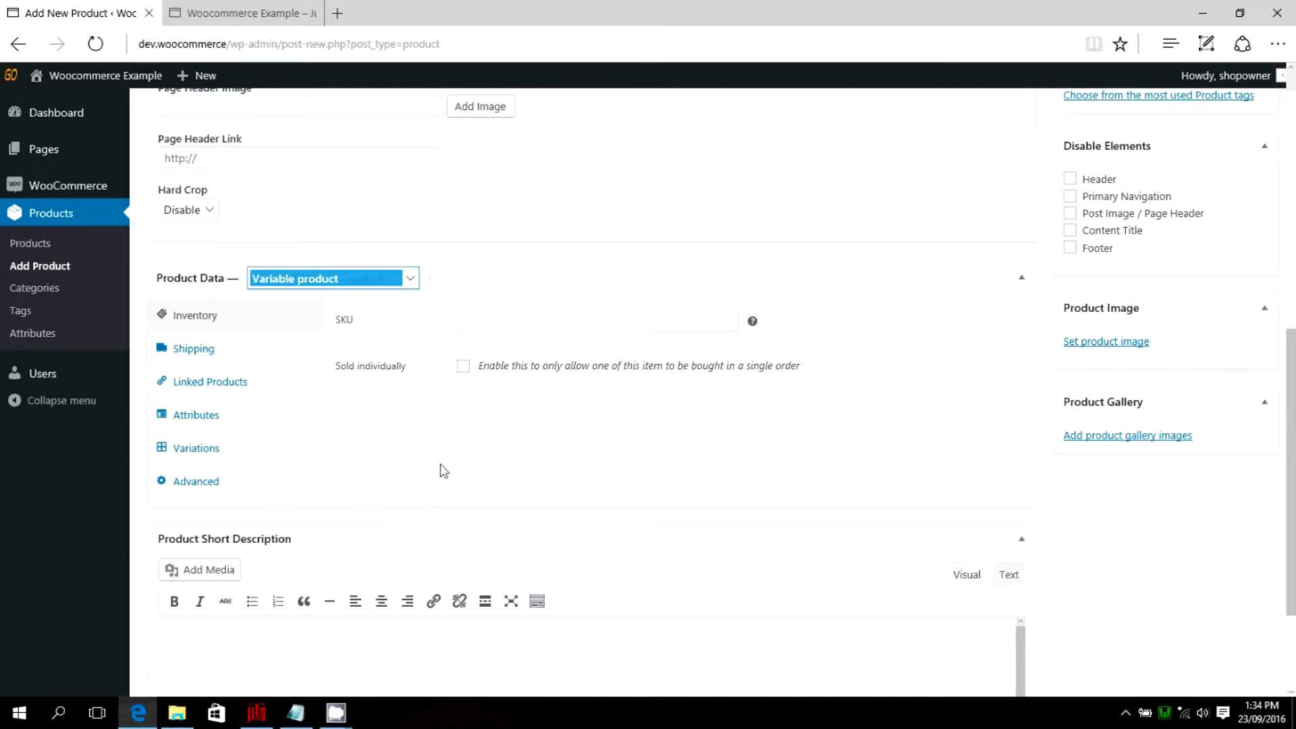
Open the attribute settings in the Blue House product data.
click(474, 450)
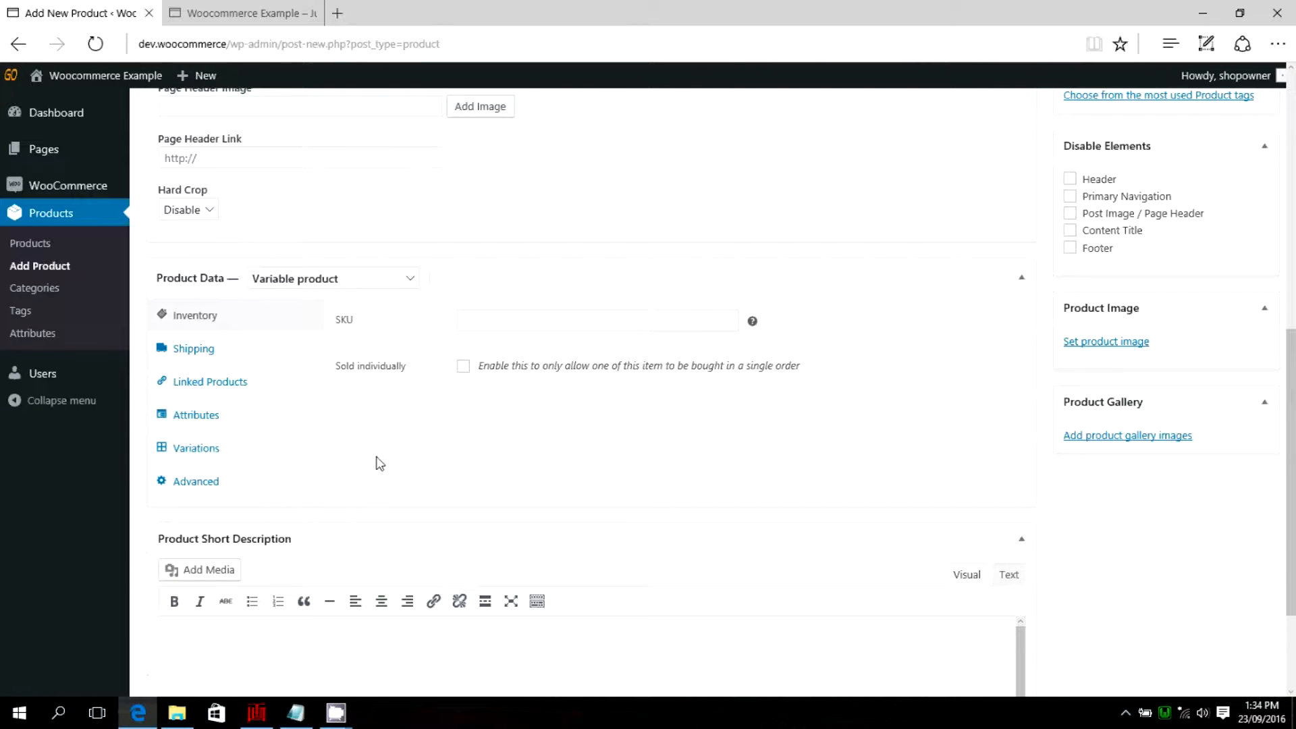
click(207, 420)
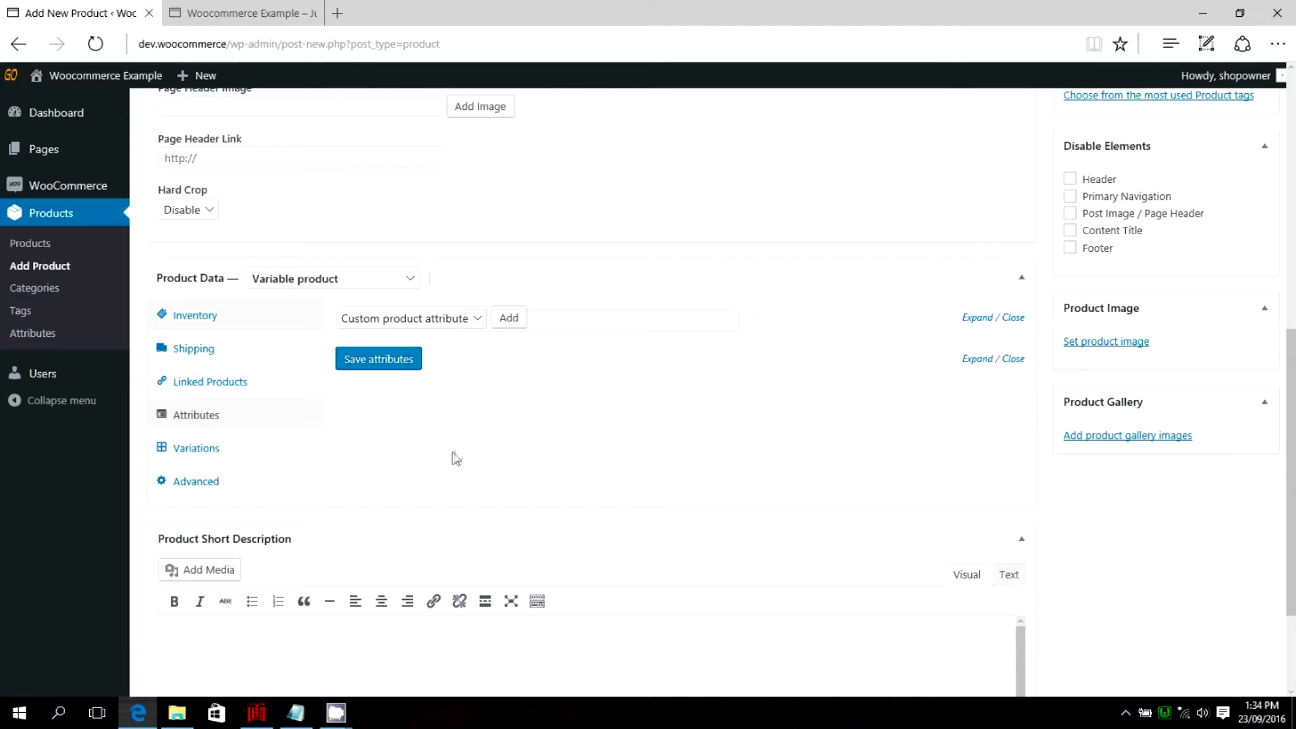
click(477, 319)
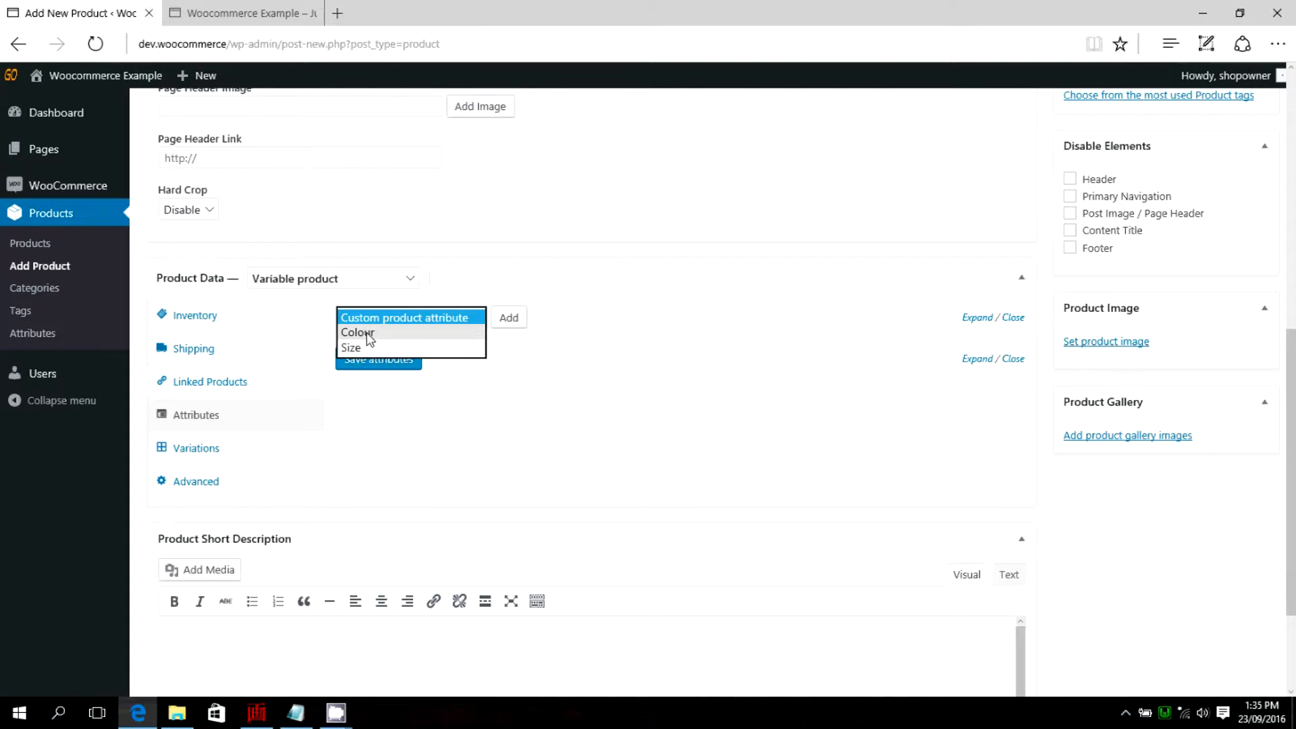
click(533, 273)
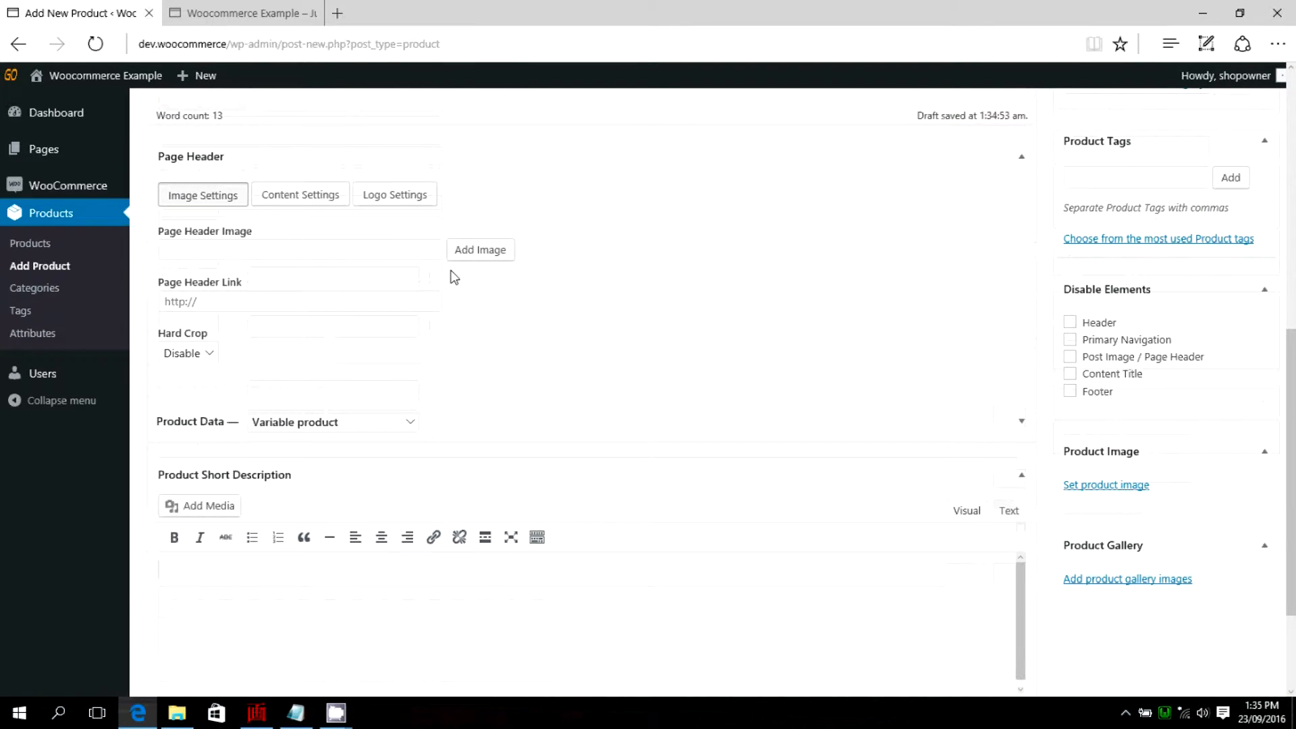
scroll(456, 348, down, 1)
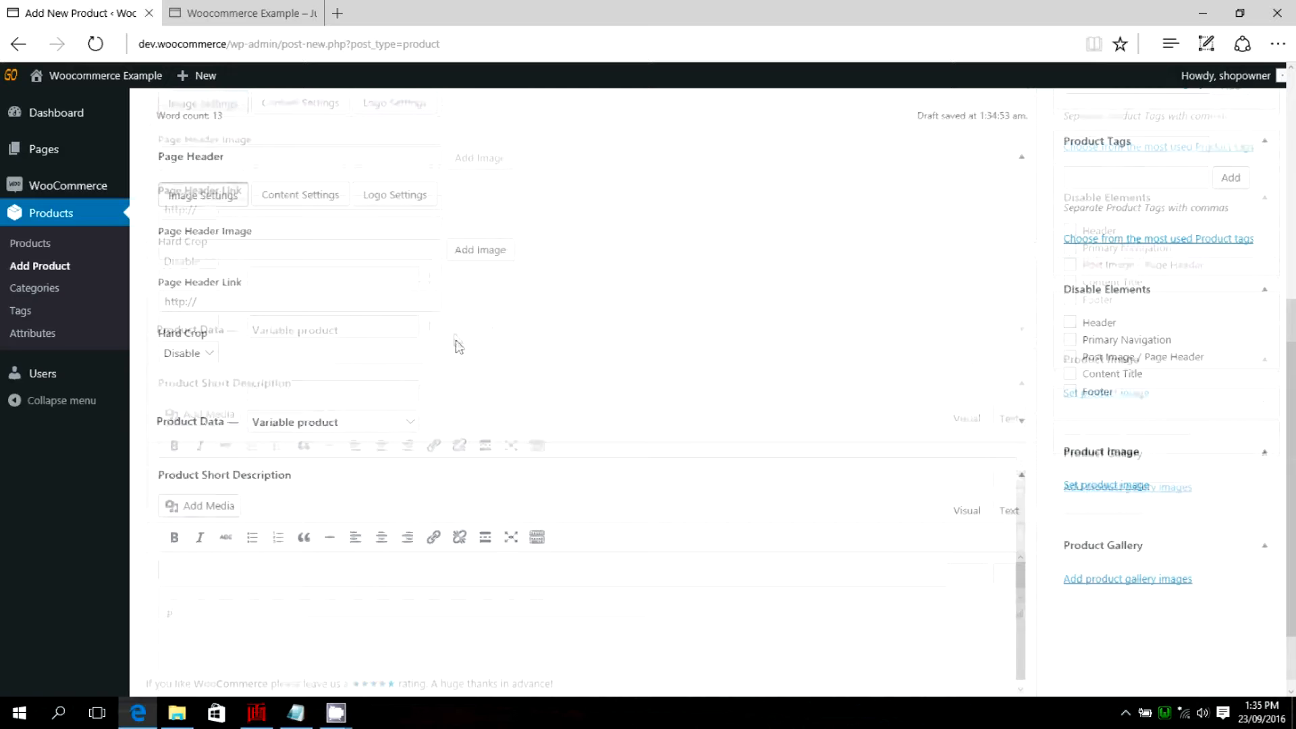
click(1023, 329)
scroll(309, 359, down, 2)
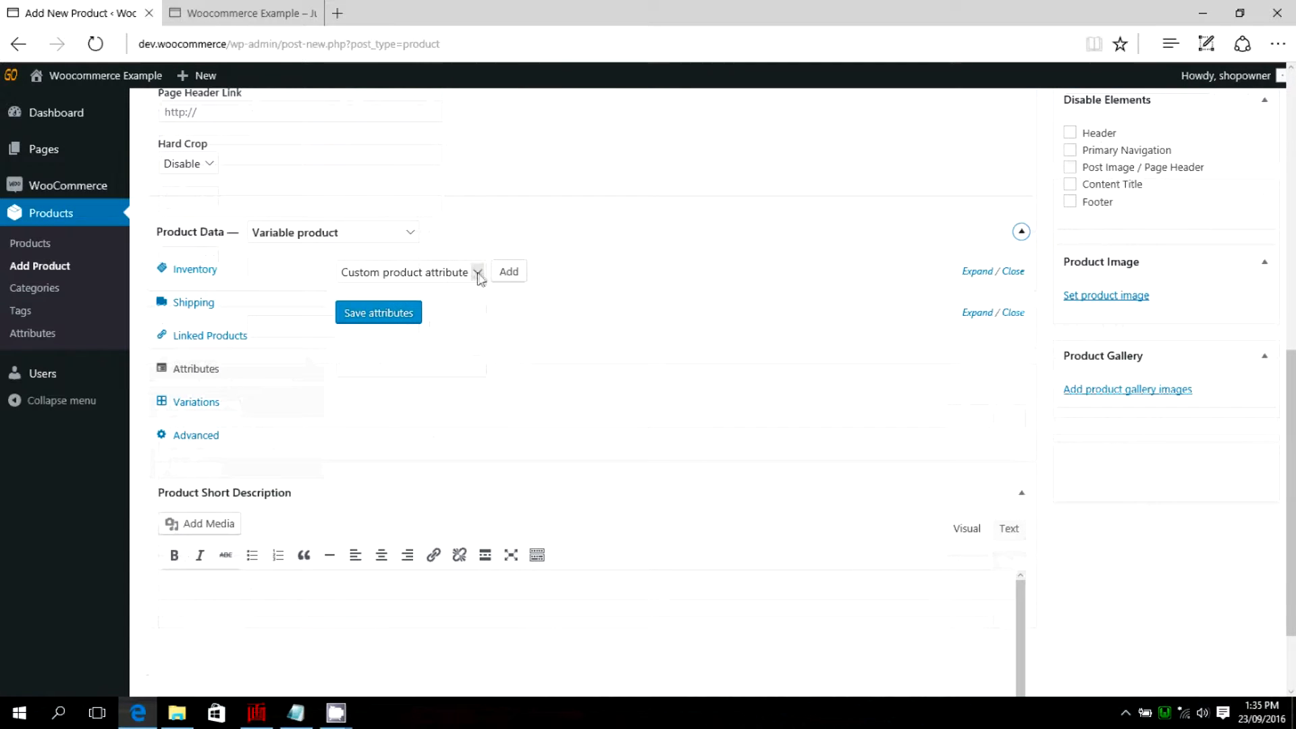
Add a custom product attribute named Roof Colour and enable it for variations.
click(477, 273)
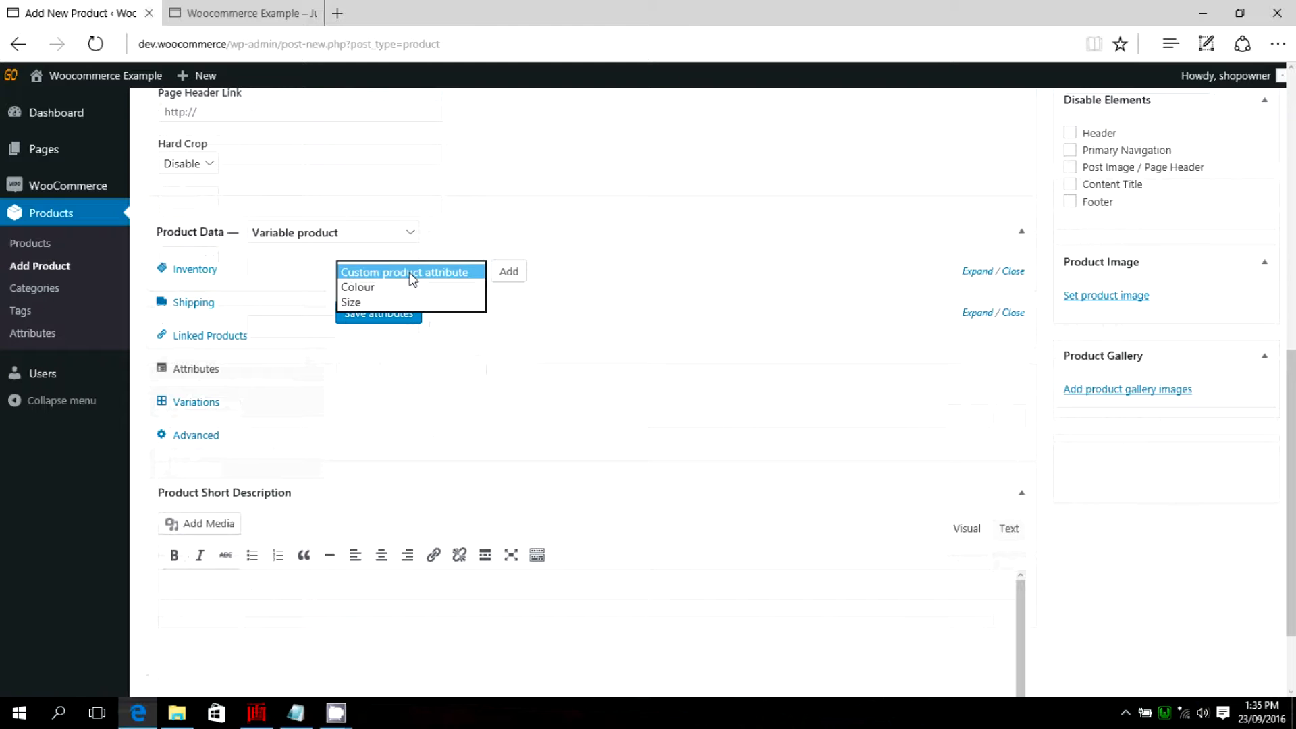
click(413, 273)
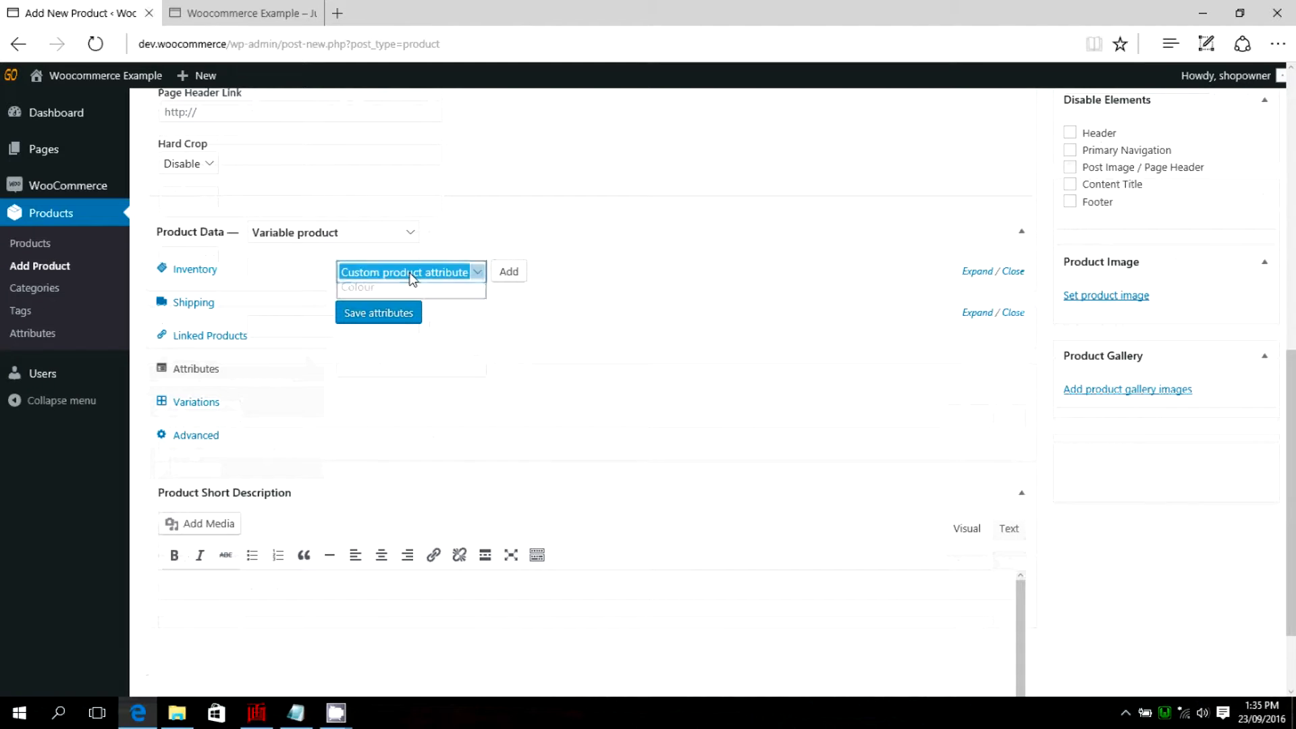
click(509, 272)
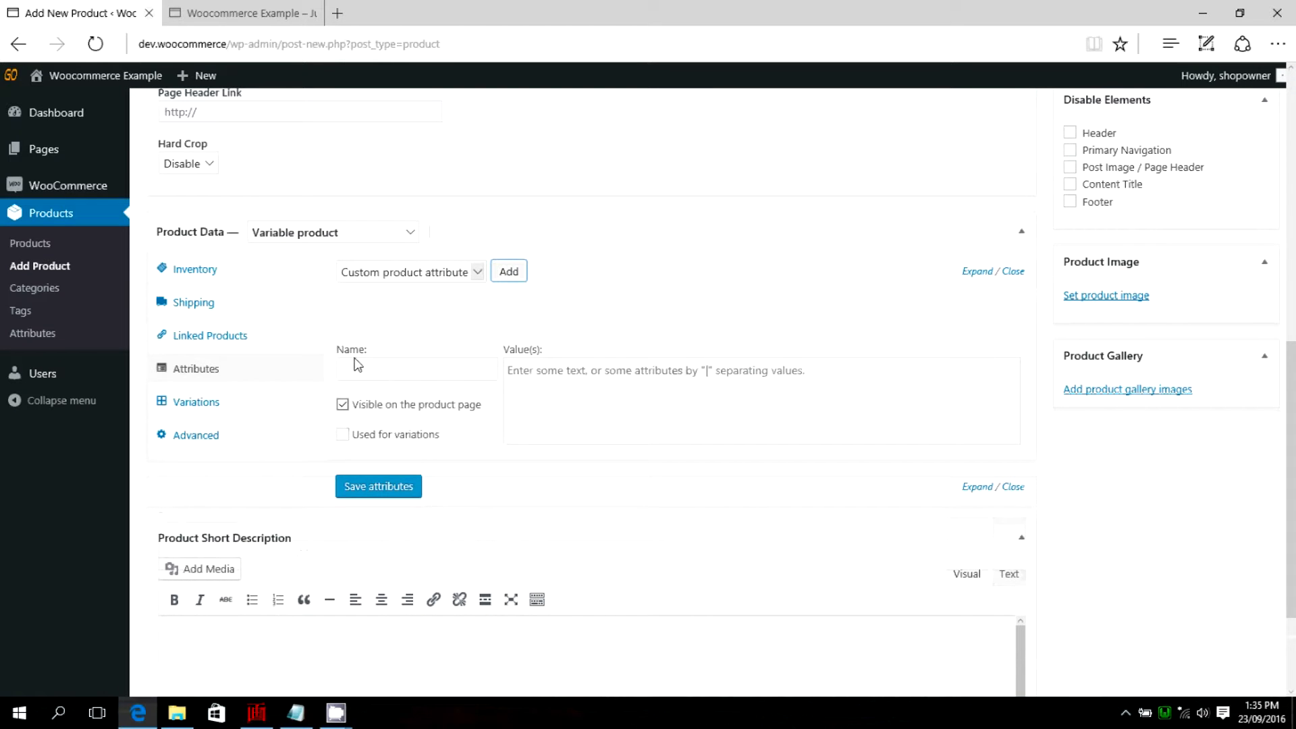
click(398, 377)
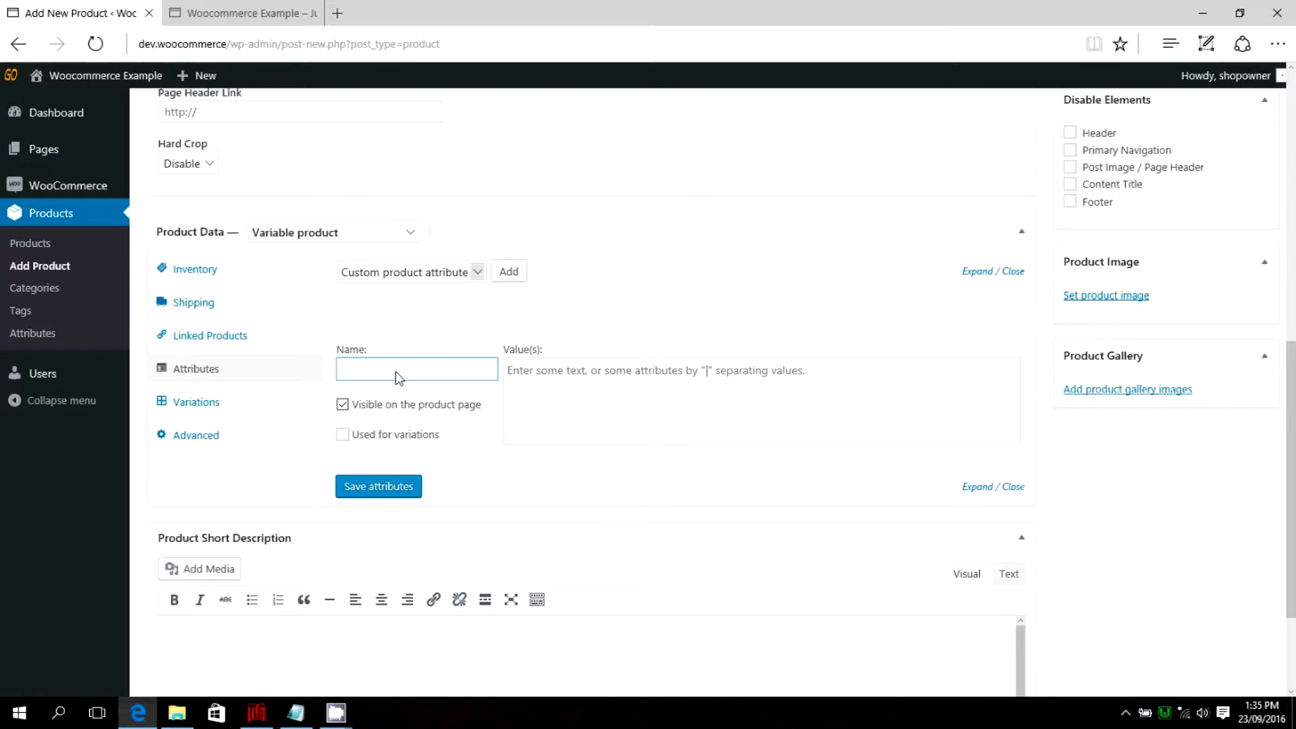
text(Roof)
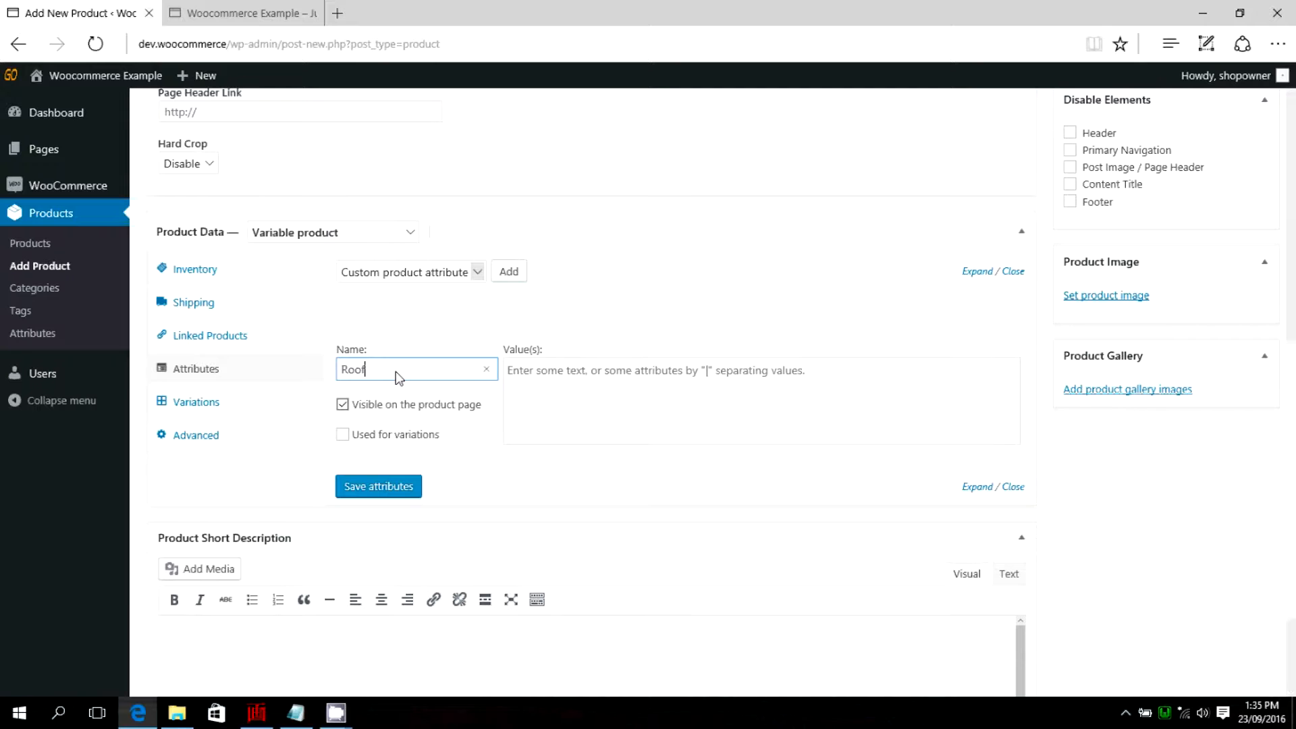
text( Colour)
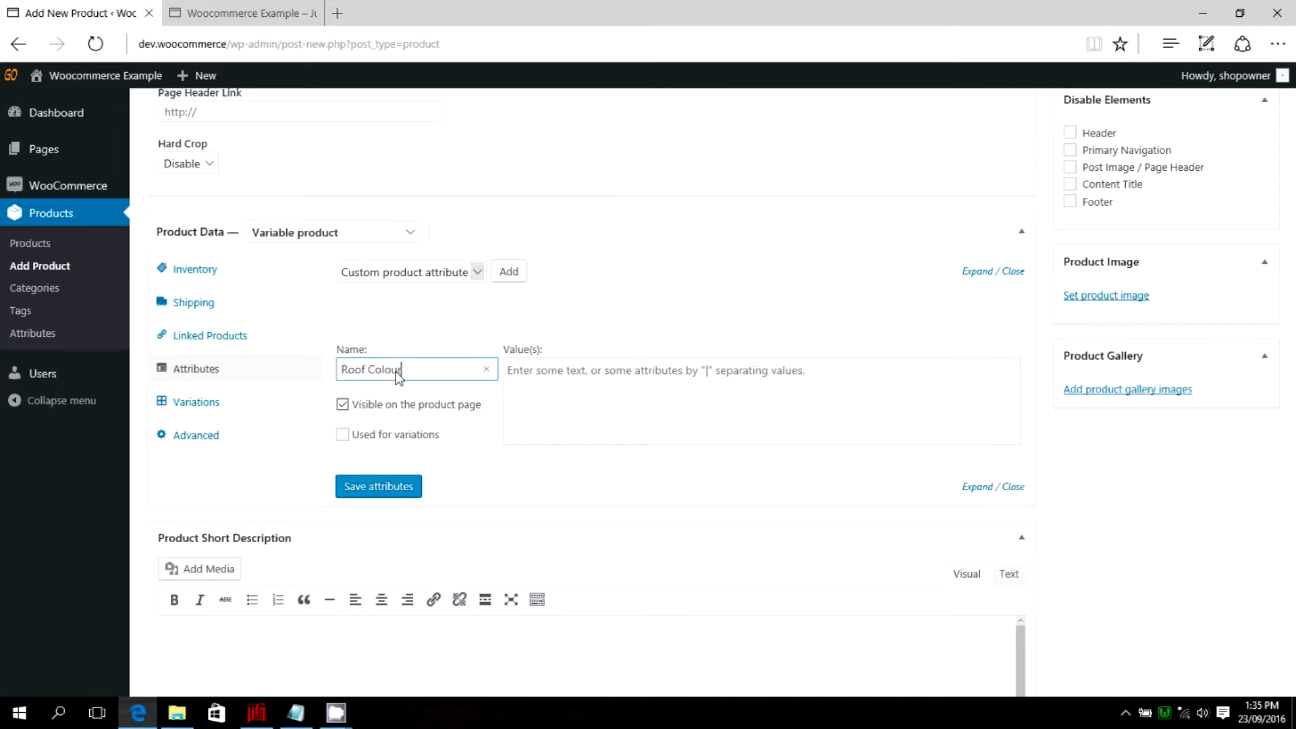
click(343, 434)
click(342, 435)
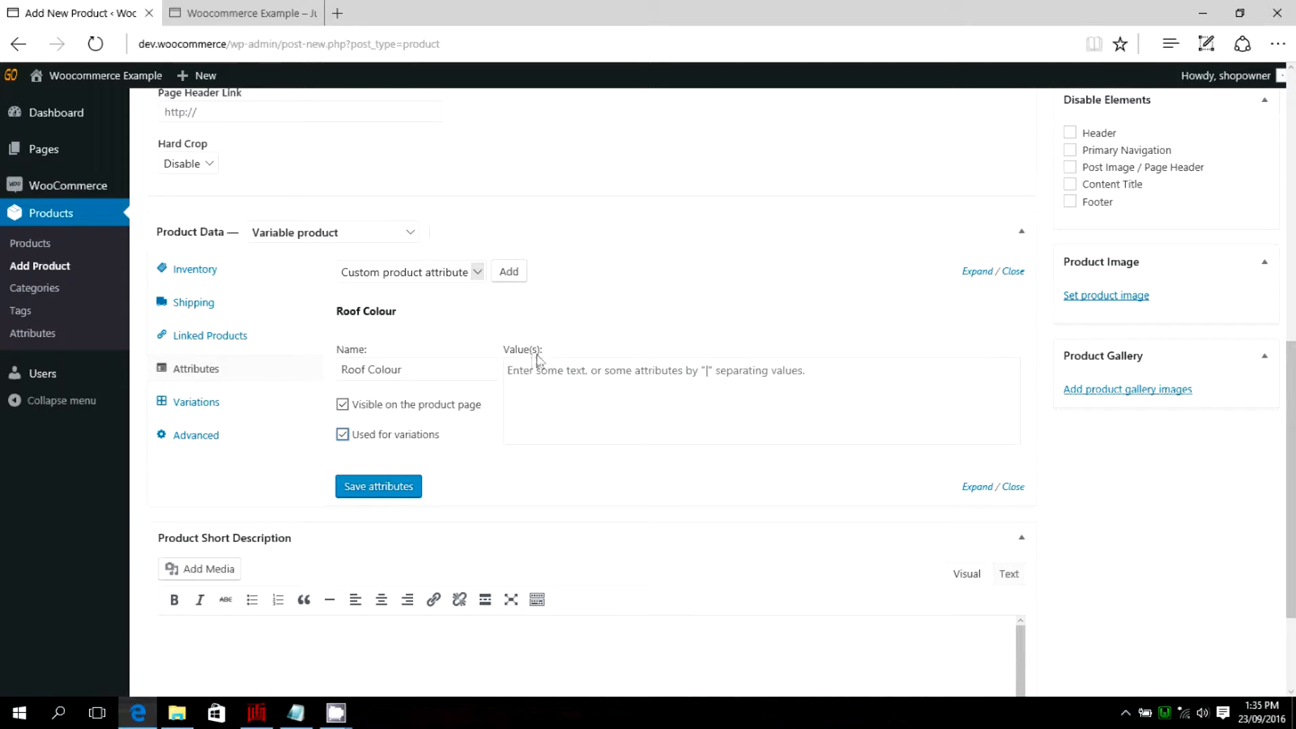
Enter the values Red | Blue | Green for the Roof Colour attribute and save the attributes.
click(517, 376)
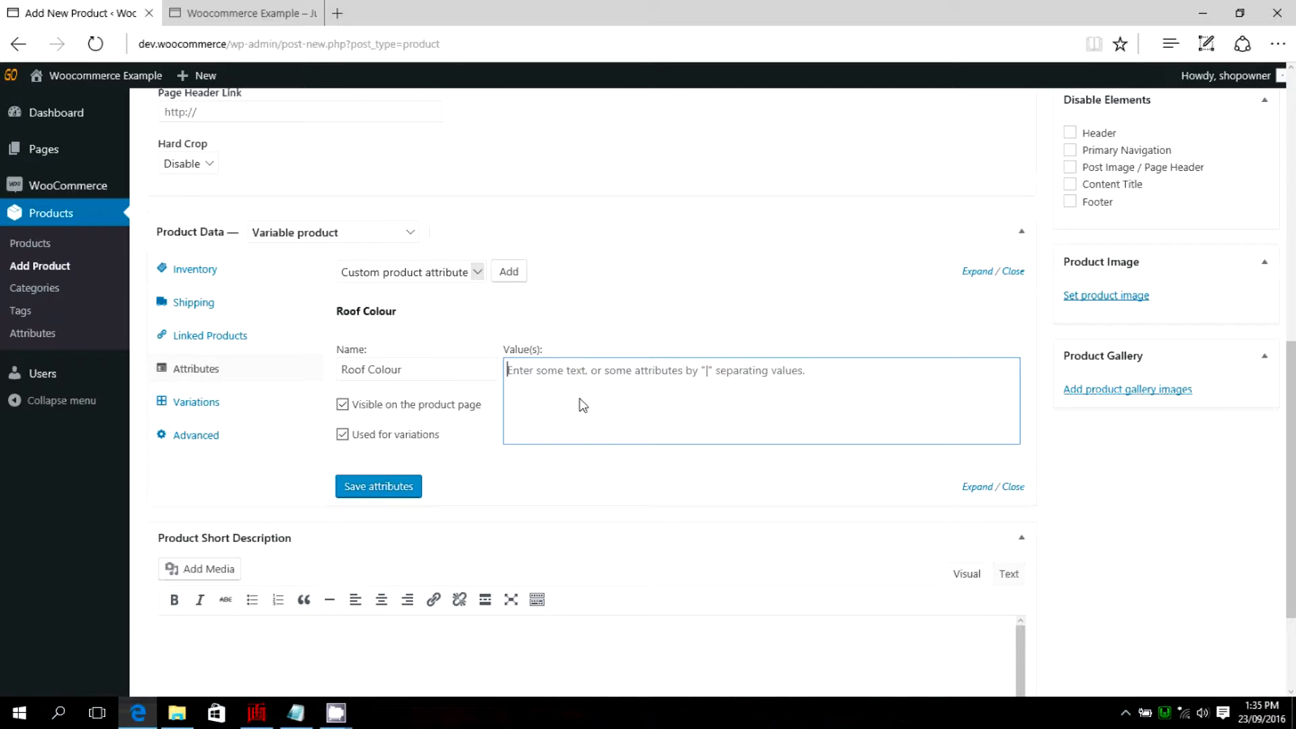
text(R)
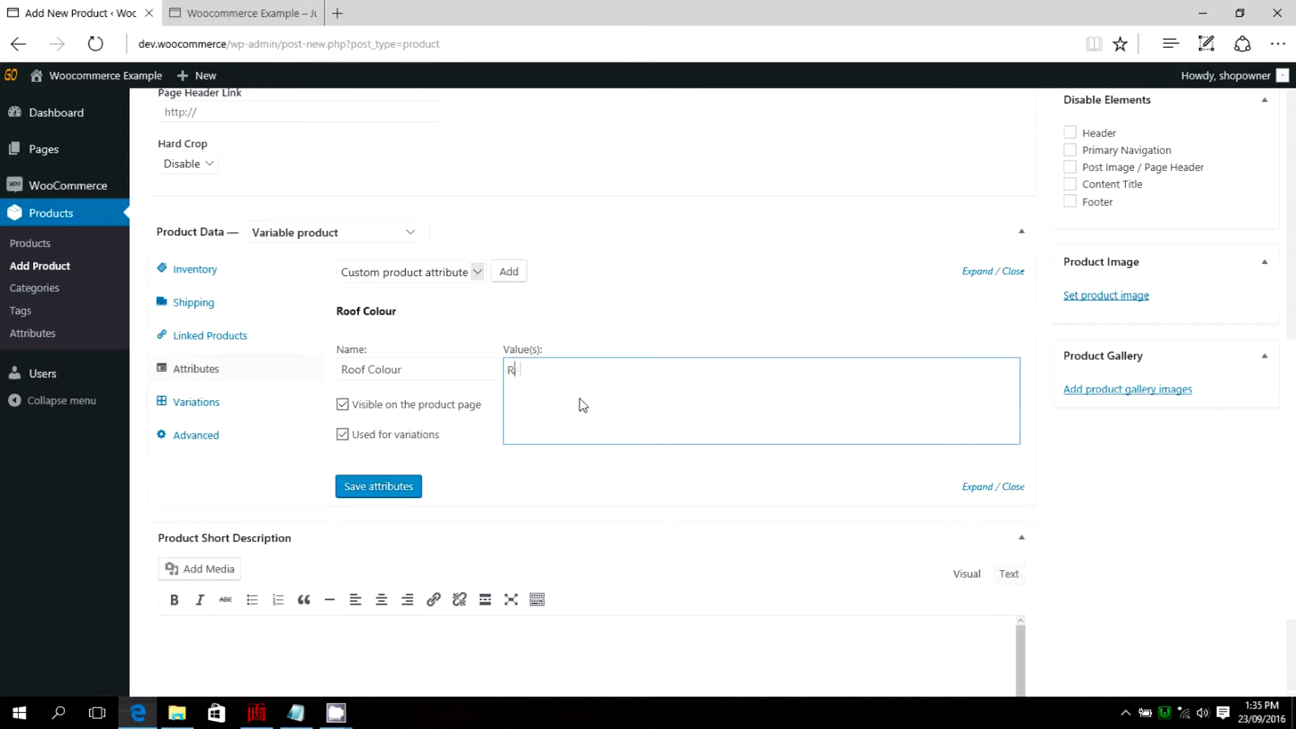
text(ed |)
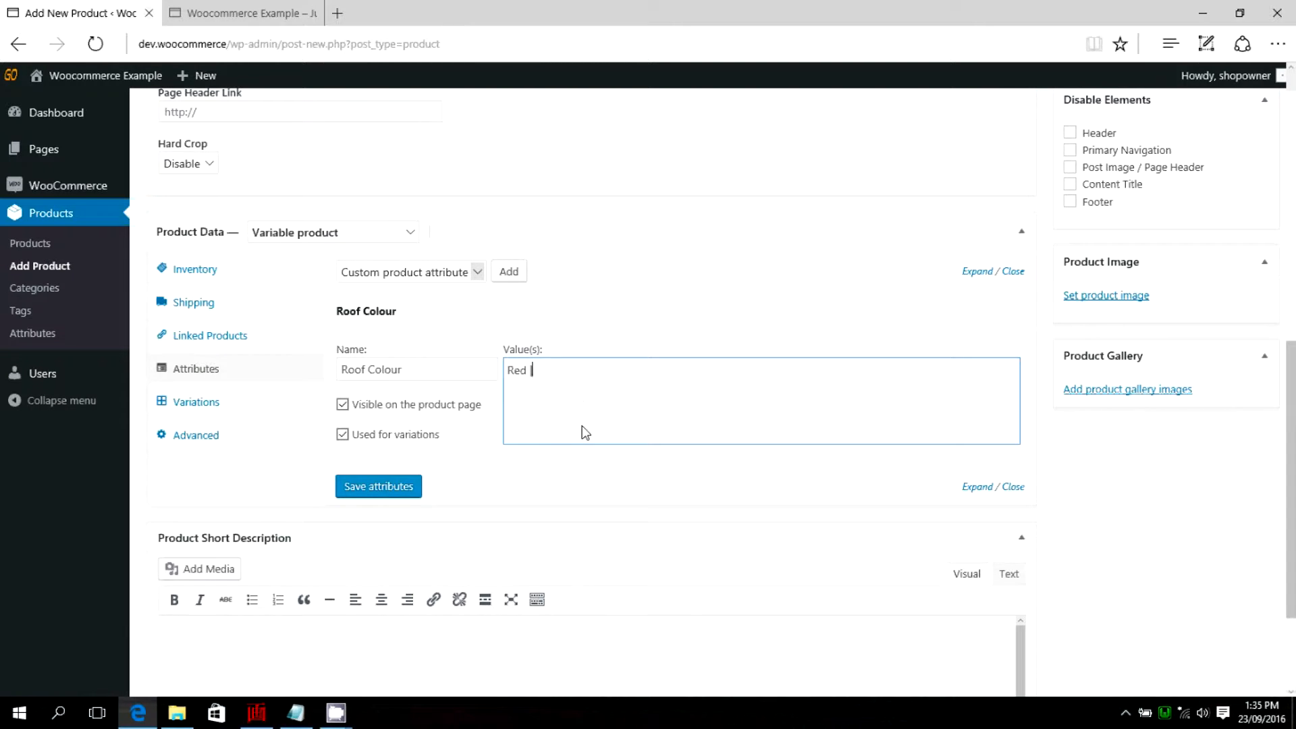
text( Blue)
drag(510, 375, 618, 372)
click(625, 372)
click(372, 493)
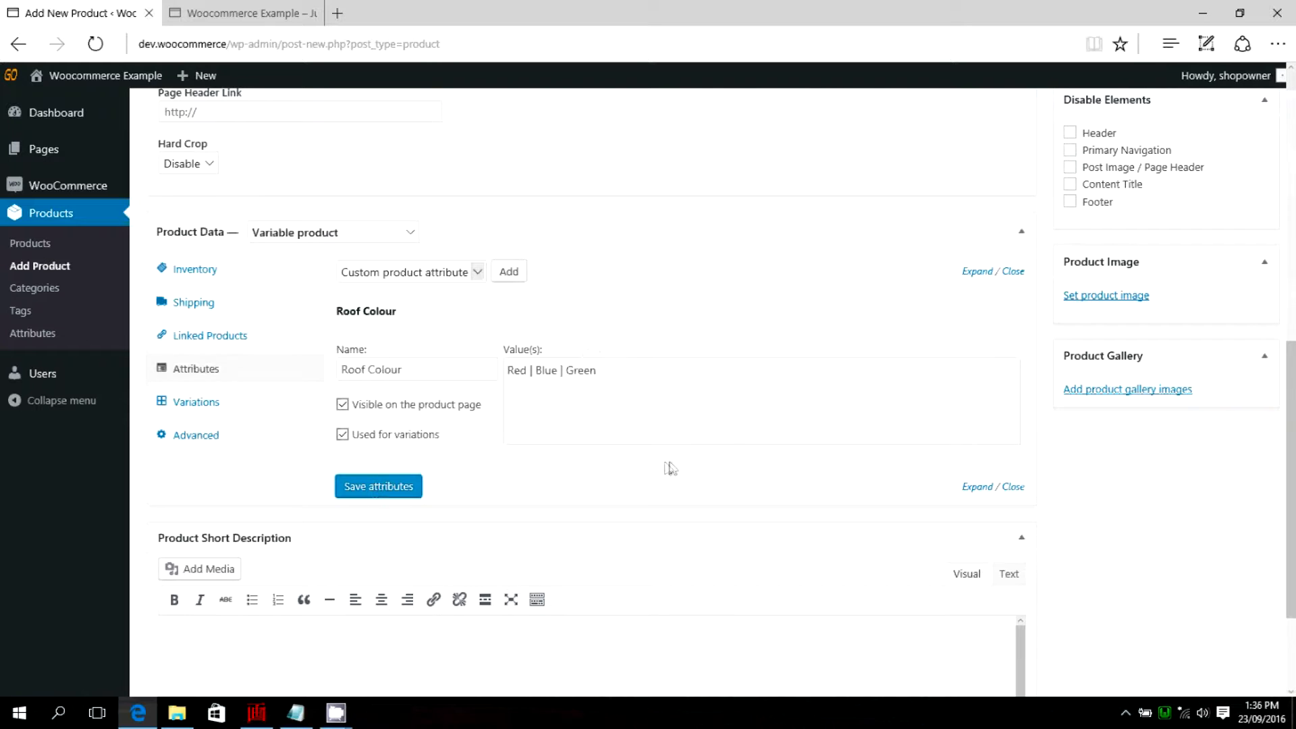
Add the existing Size attribute to the product with the values Small | Medium | Large.
scroll(670, 468, up, 1)
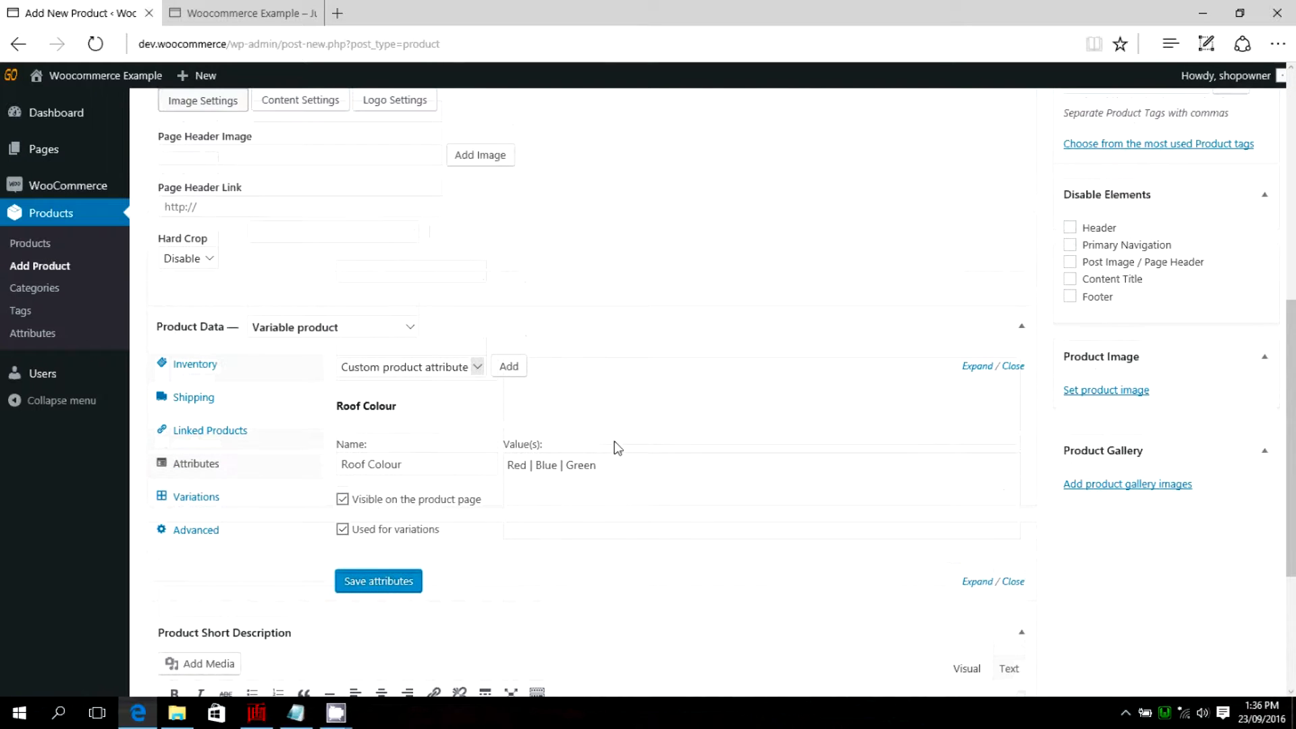
click(477, 368)
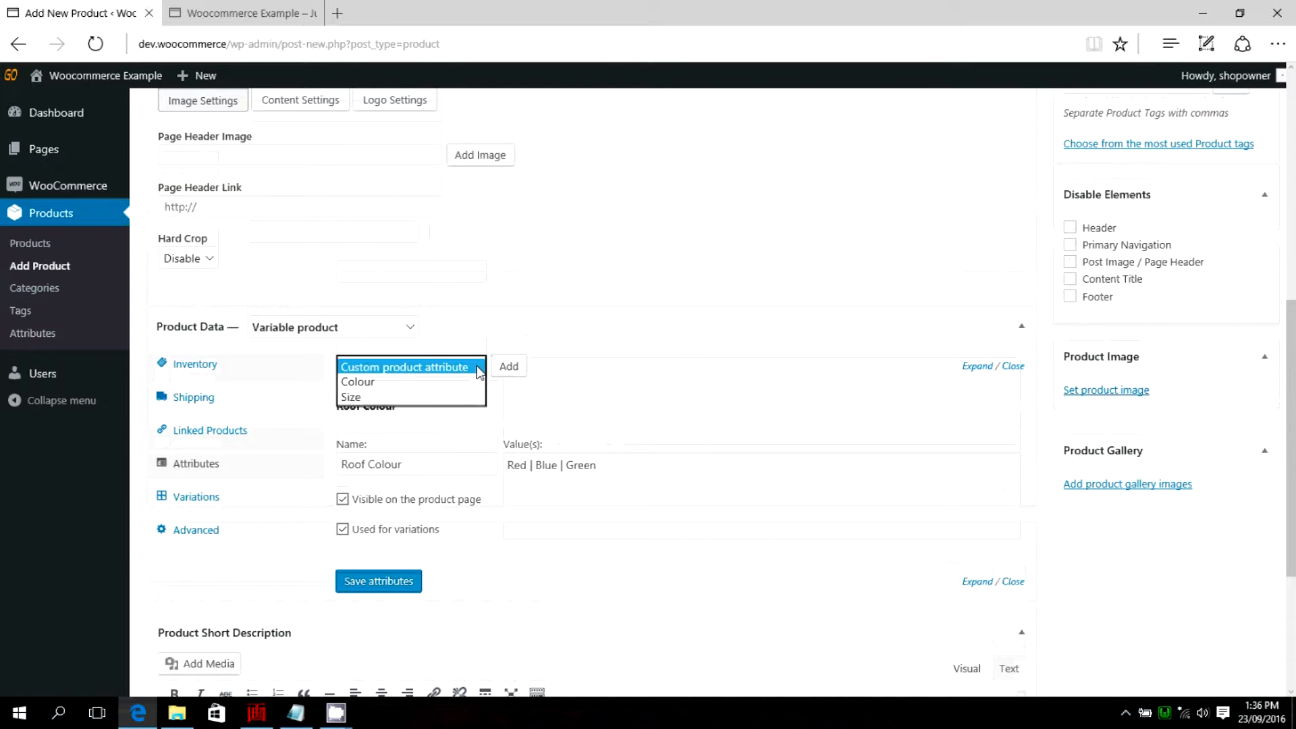
click(352, 399)
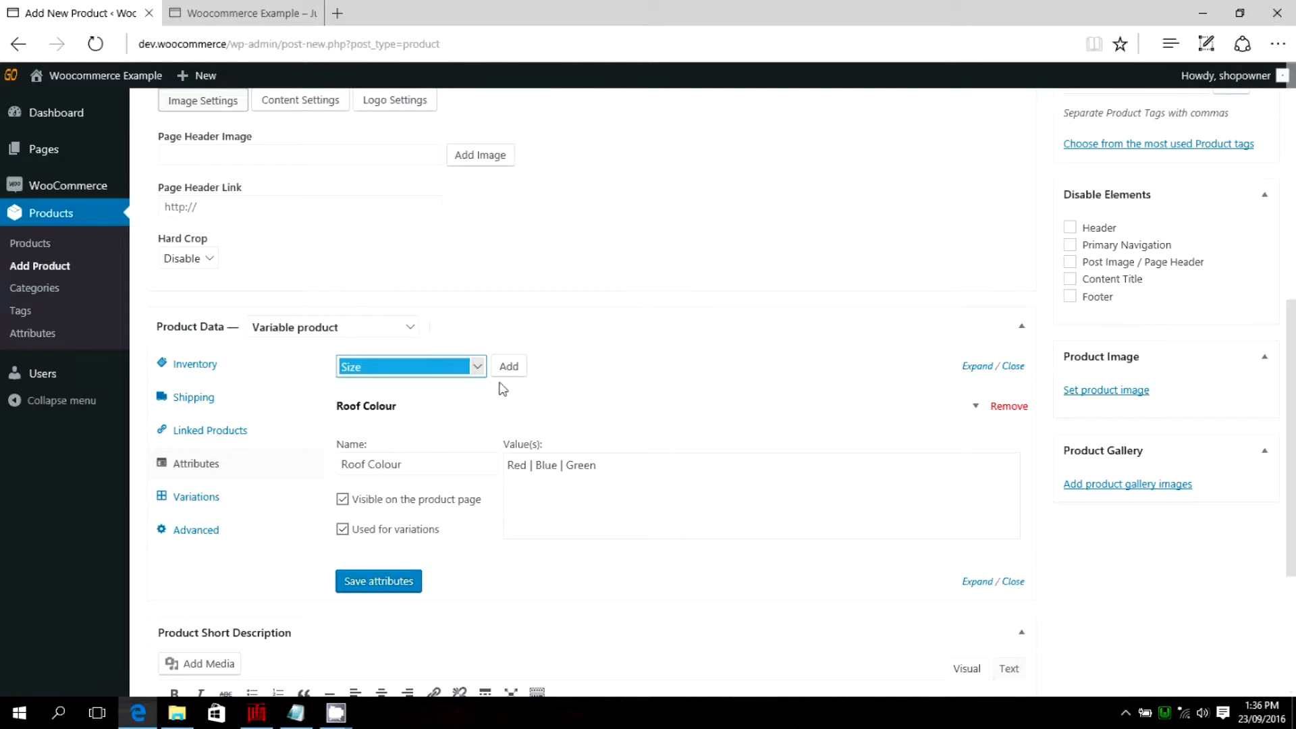
click(510, 368)
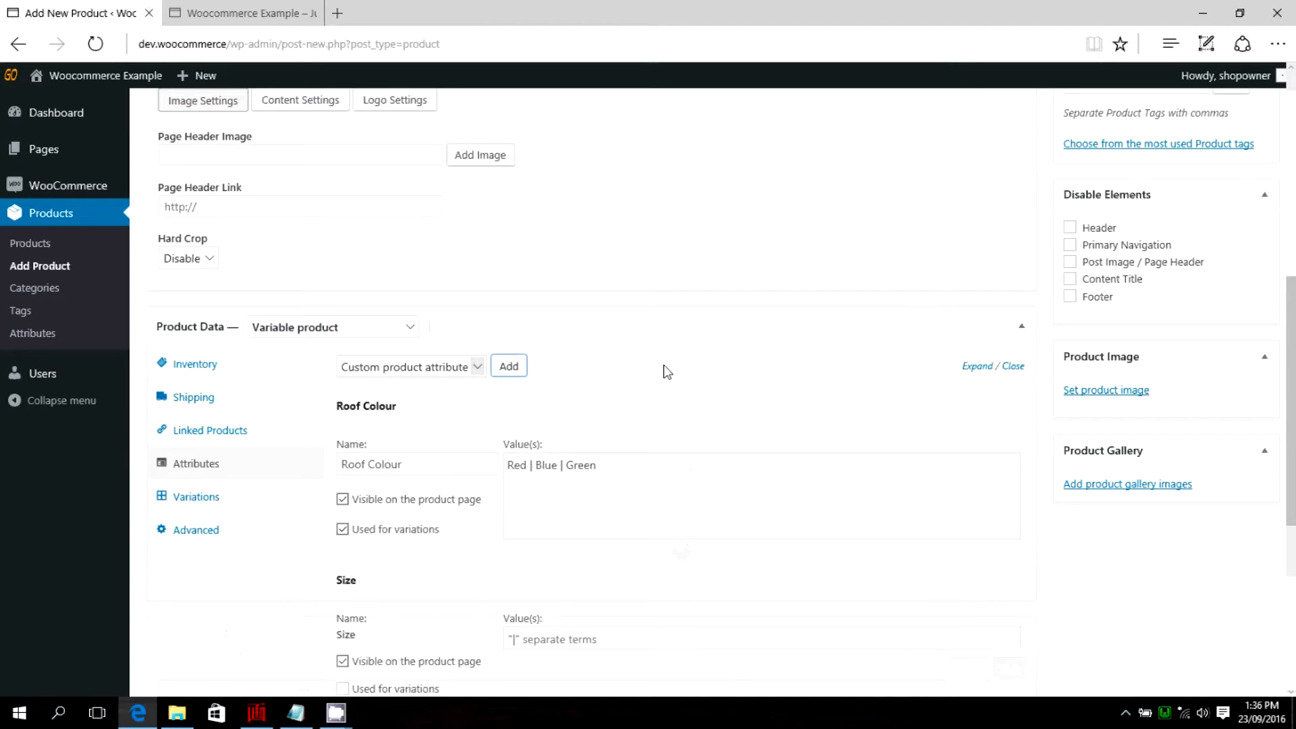
scroll(388, 415, down, 3)
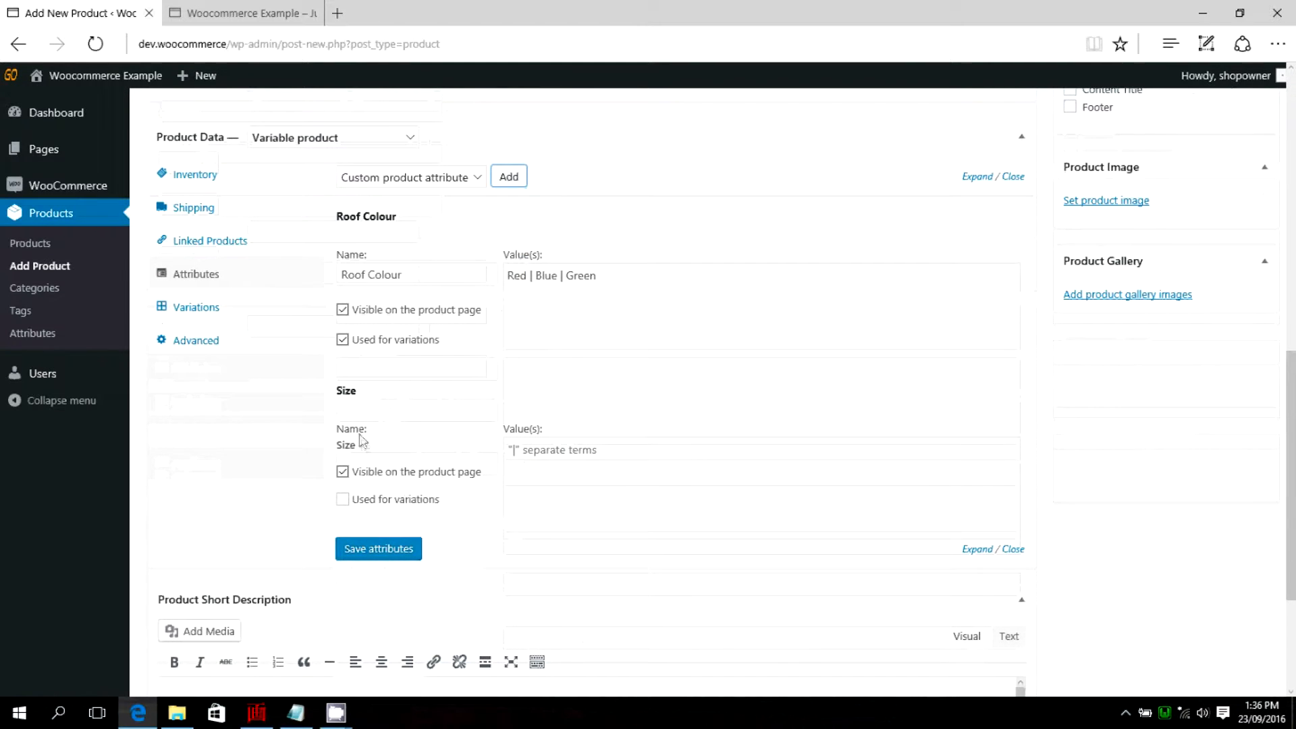
click(530, 456)
text(Small )
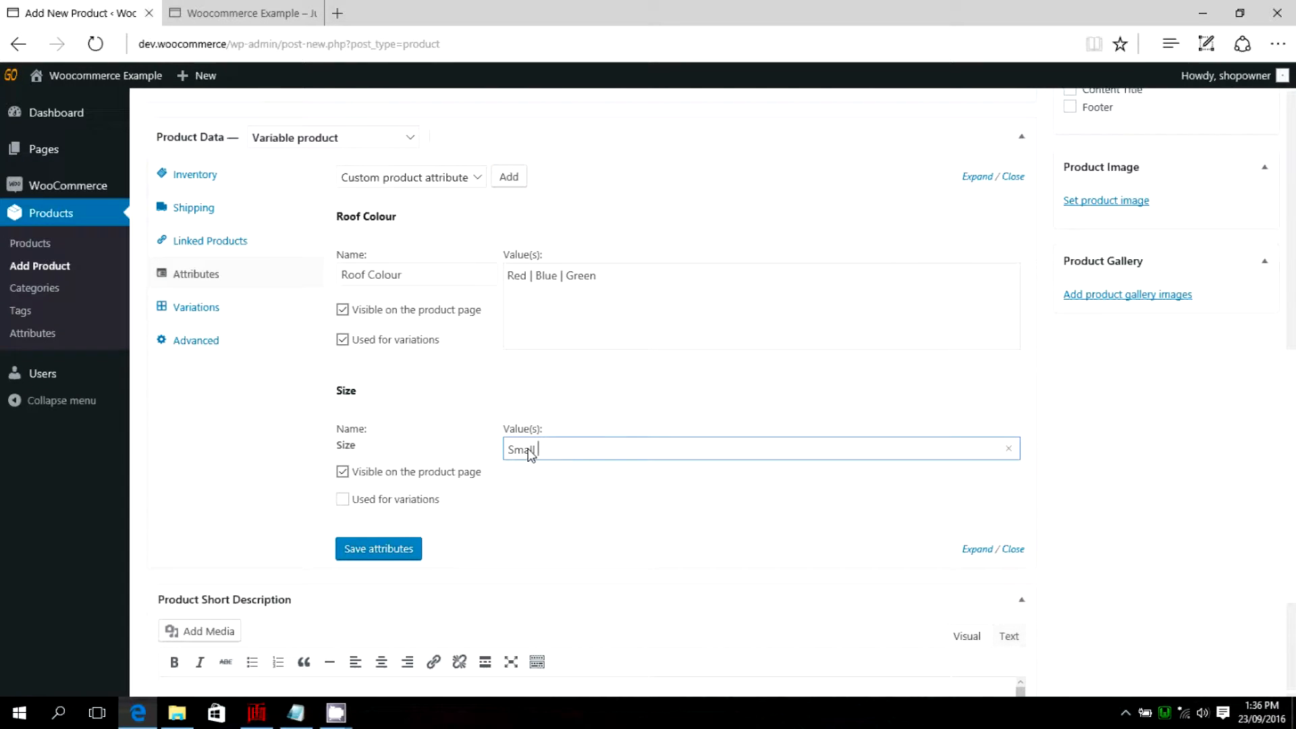
text(| Medium | Large)
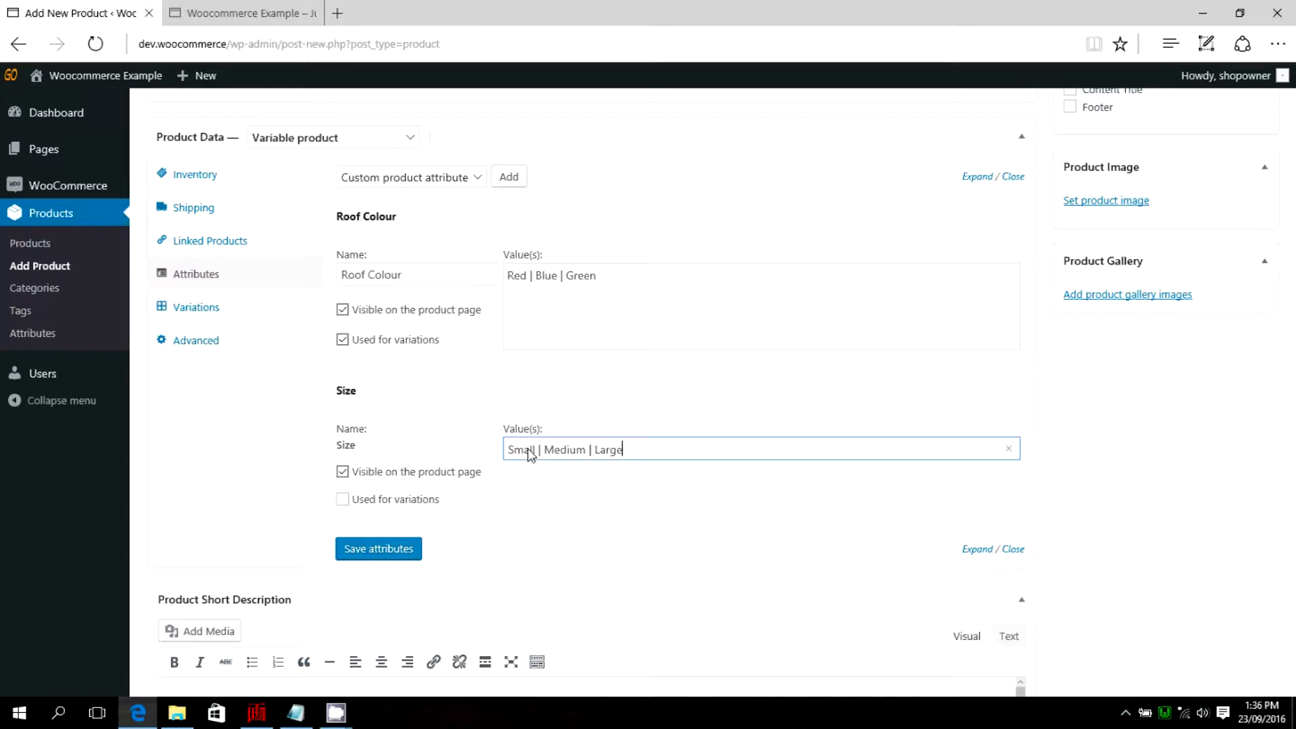
Enable the Size attribute for variations and save the product's attributes.
scroll(267, 427, down, 1)
click(342, 404)
click(375, 455)
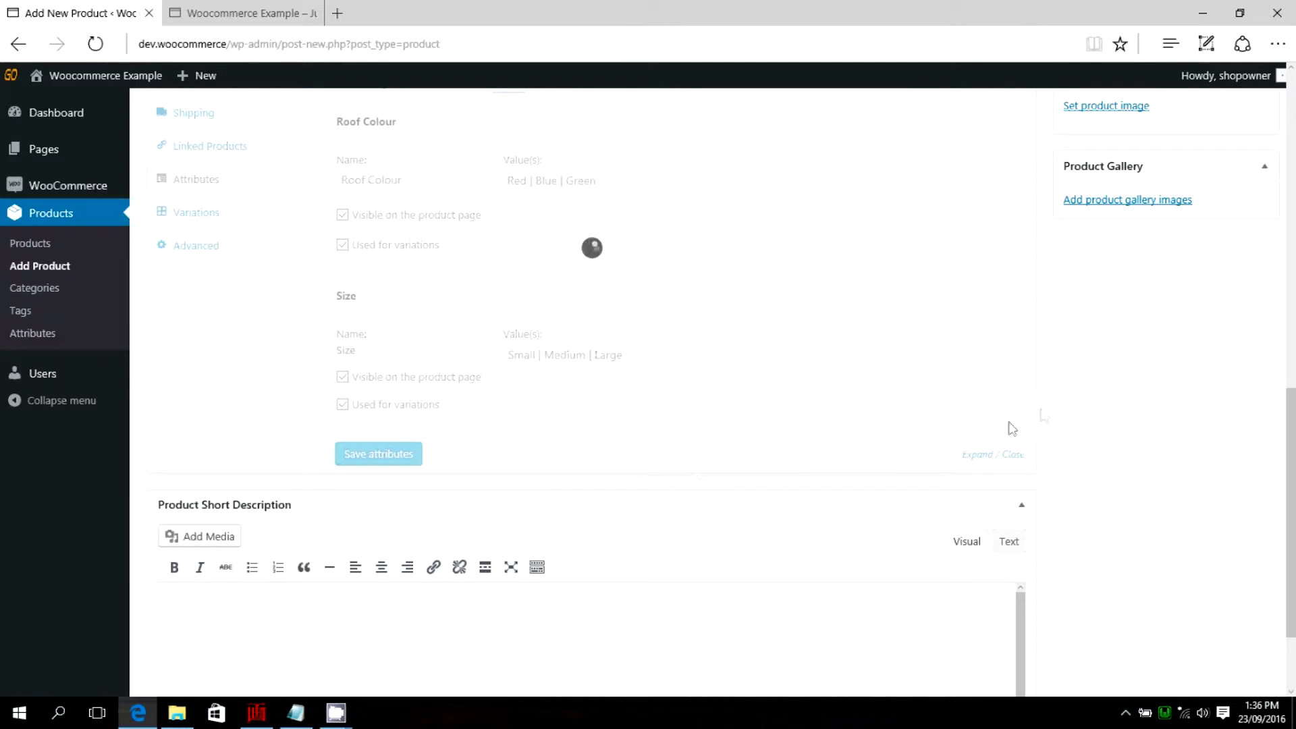
Publish the Blue House product.
scroll(1071, 387, up, 7)
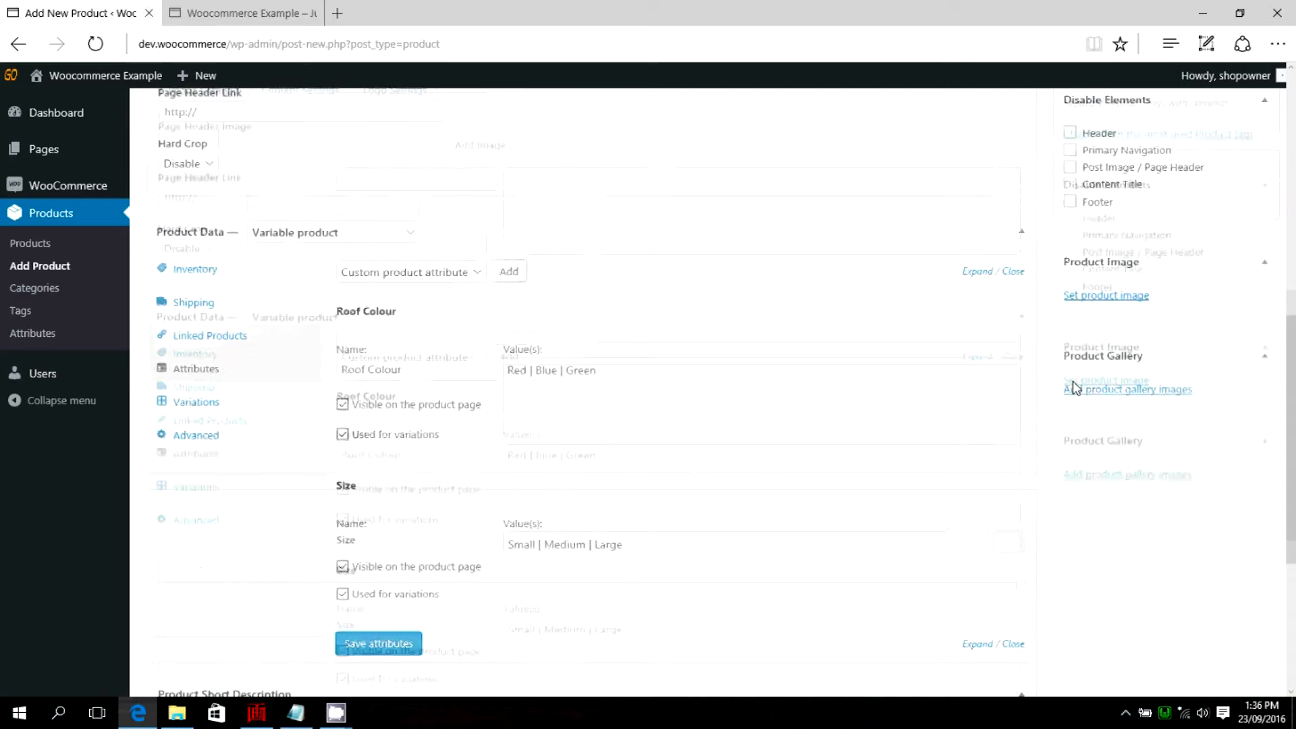
scroll(1075, 388, up, 3)
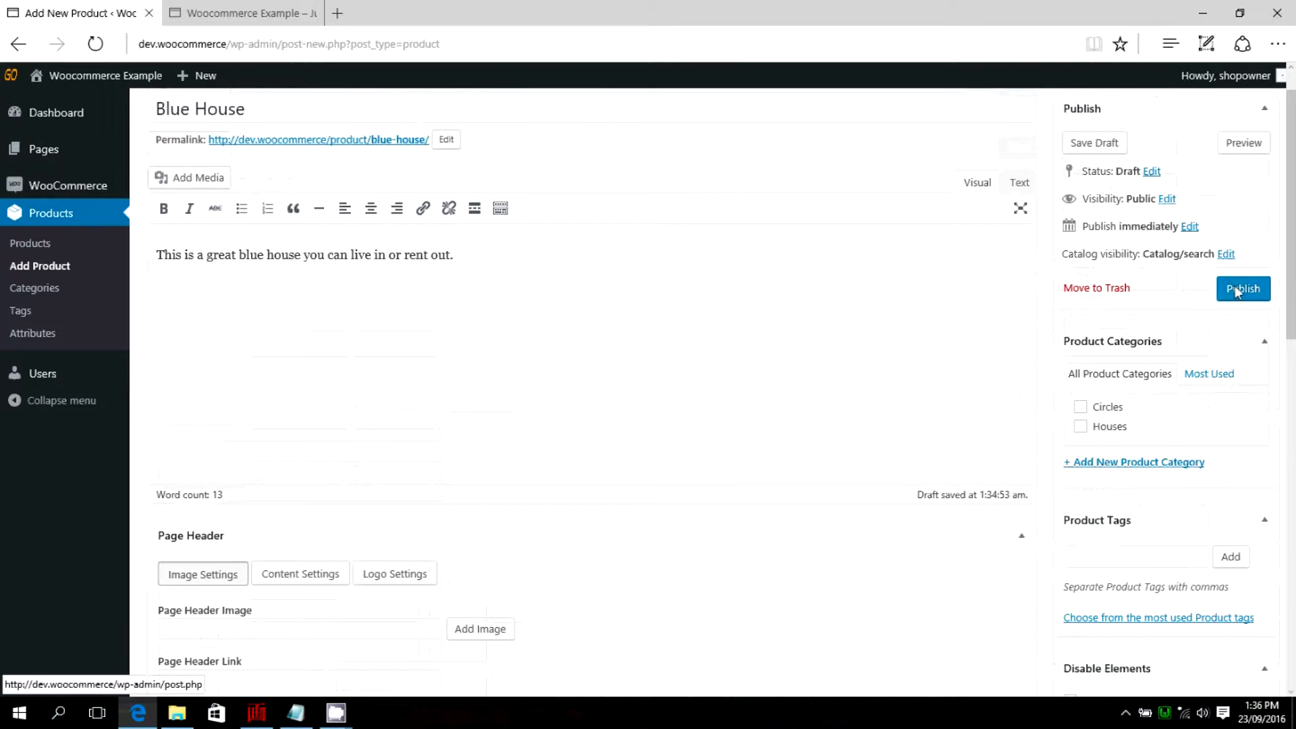
click(1246, 289)
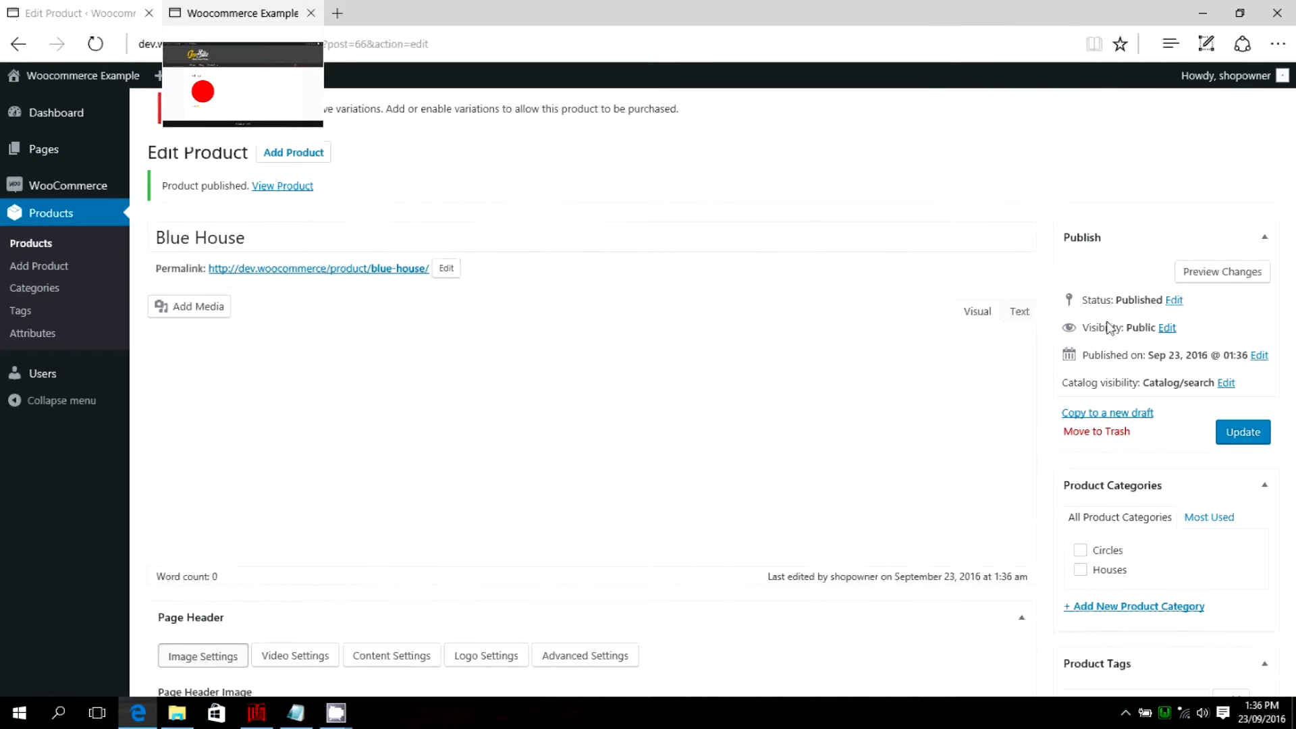
Assign the Blue House product to the Houses category and update the product.
scroll(1033, 262, down, 5)
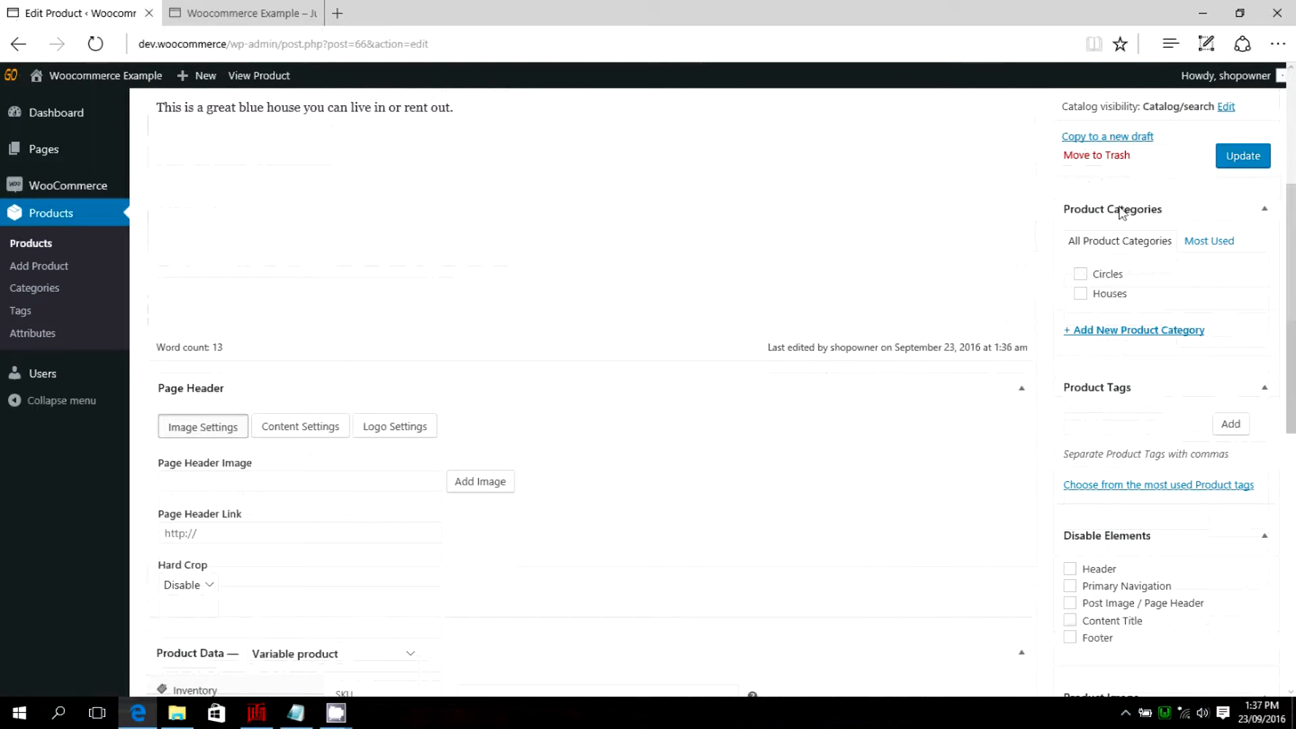
click(1081, 295)
click(1241, 156)
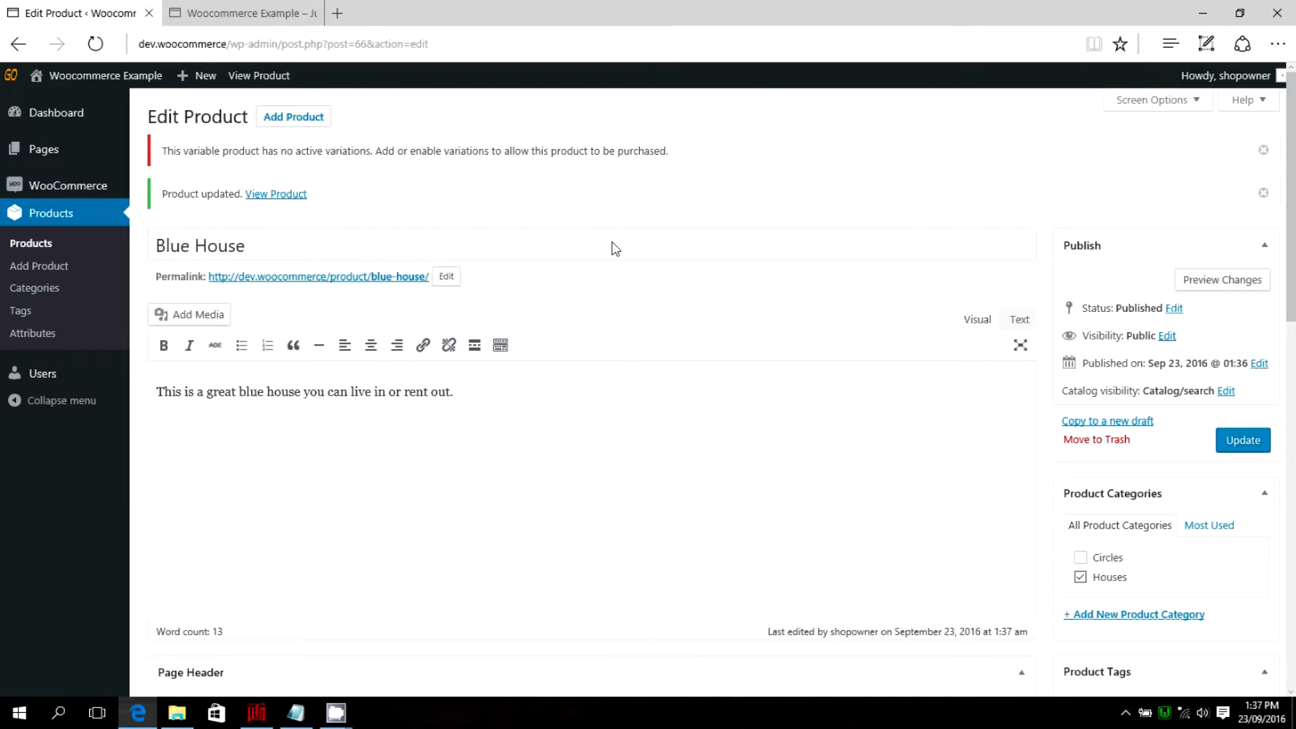
Add a single new variation to the Blue House product's data.
scroll(495, 347, down, 5)
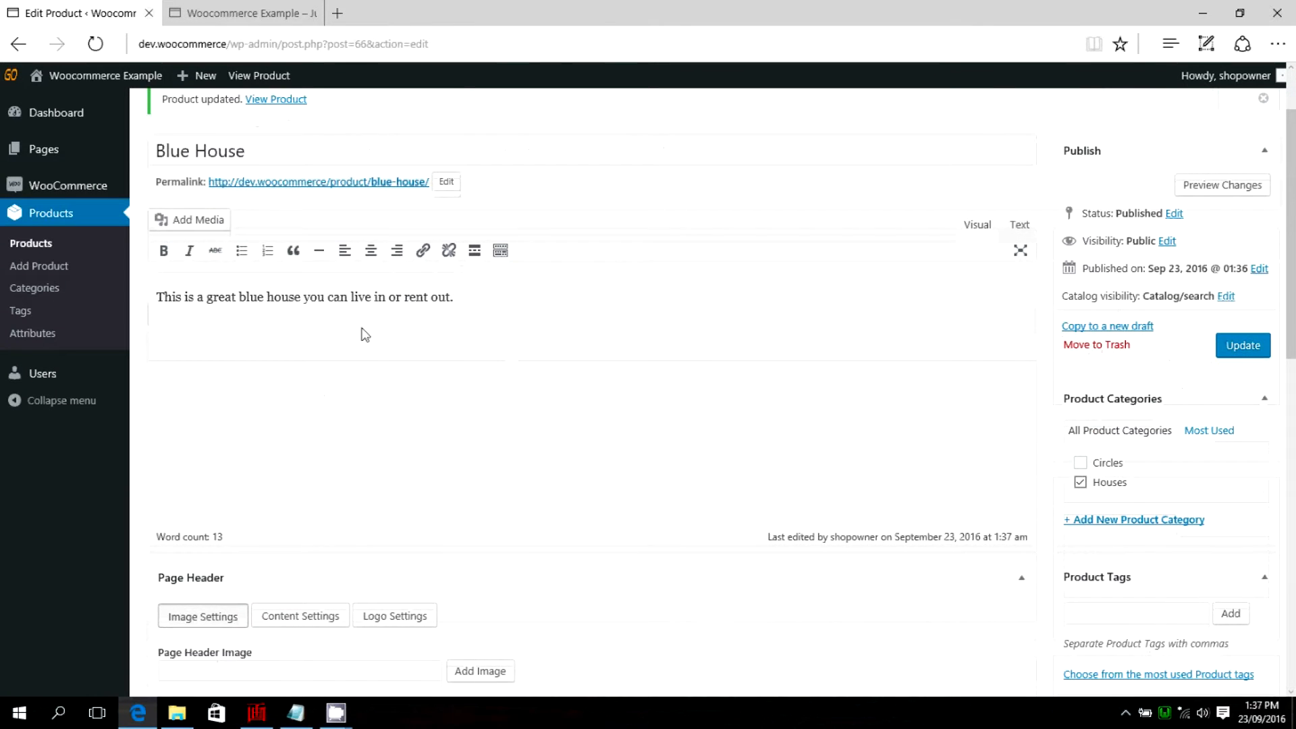
scroll(526, 337, down, 3)
scroll(312, 336, down, 1)
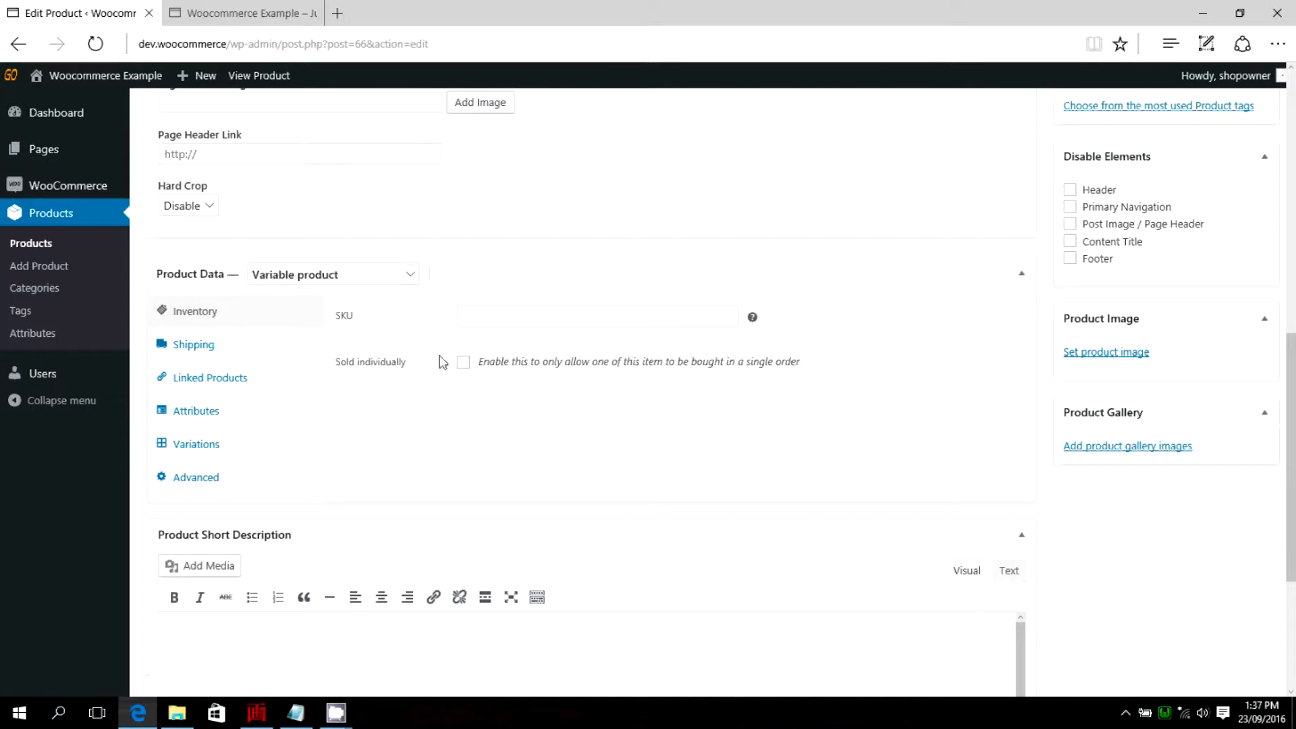
click(204, 413)
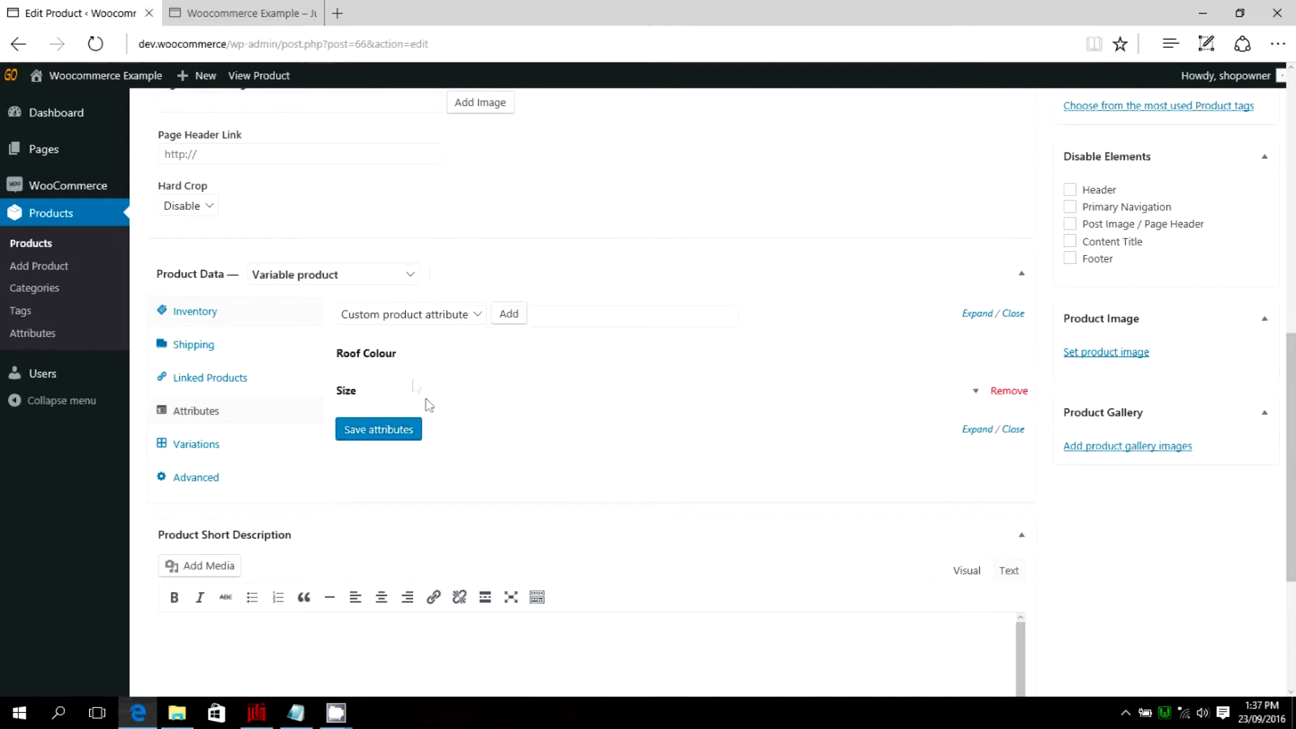
scroll(297, 395, down, 1)
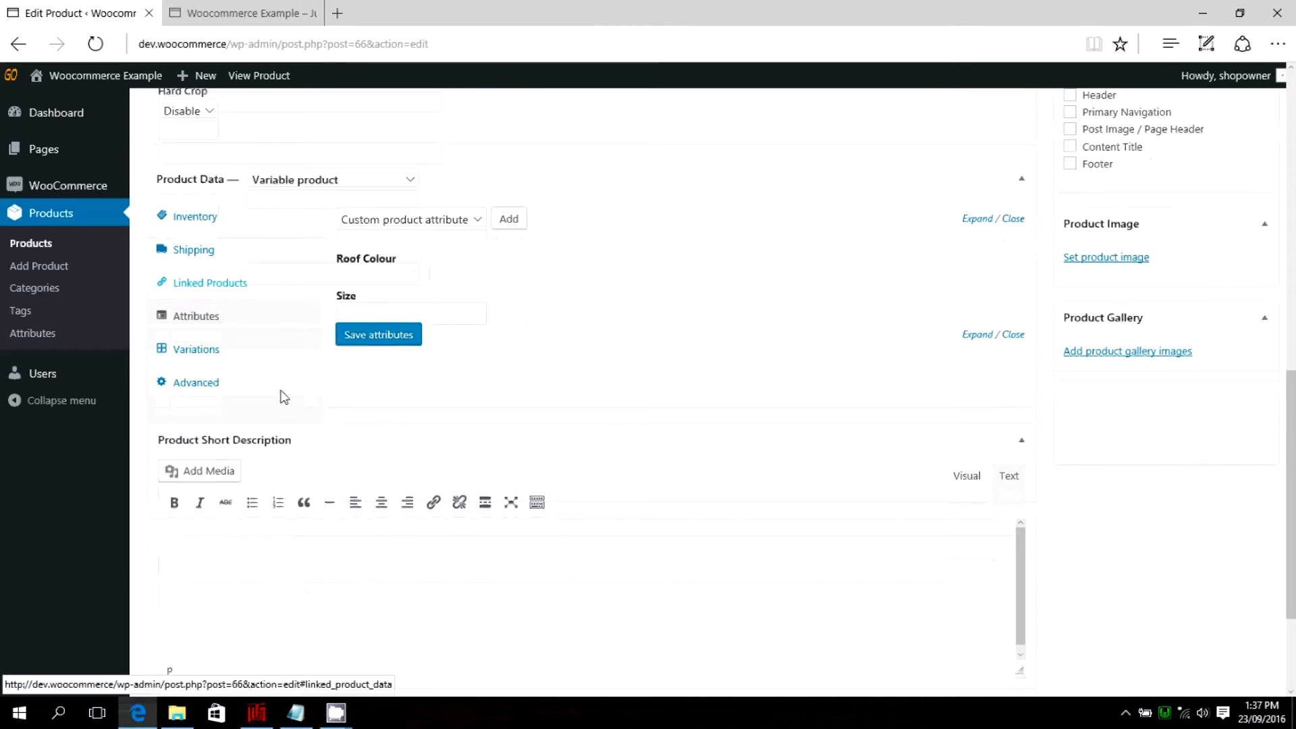
click(195, 349)
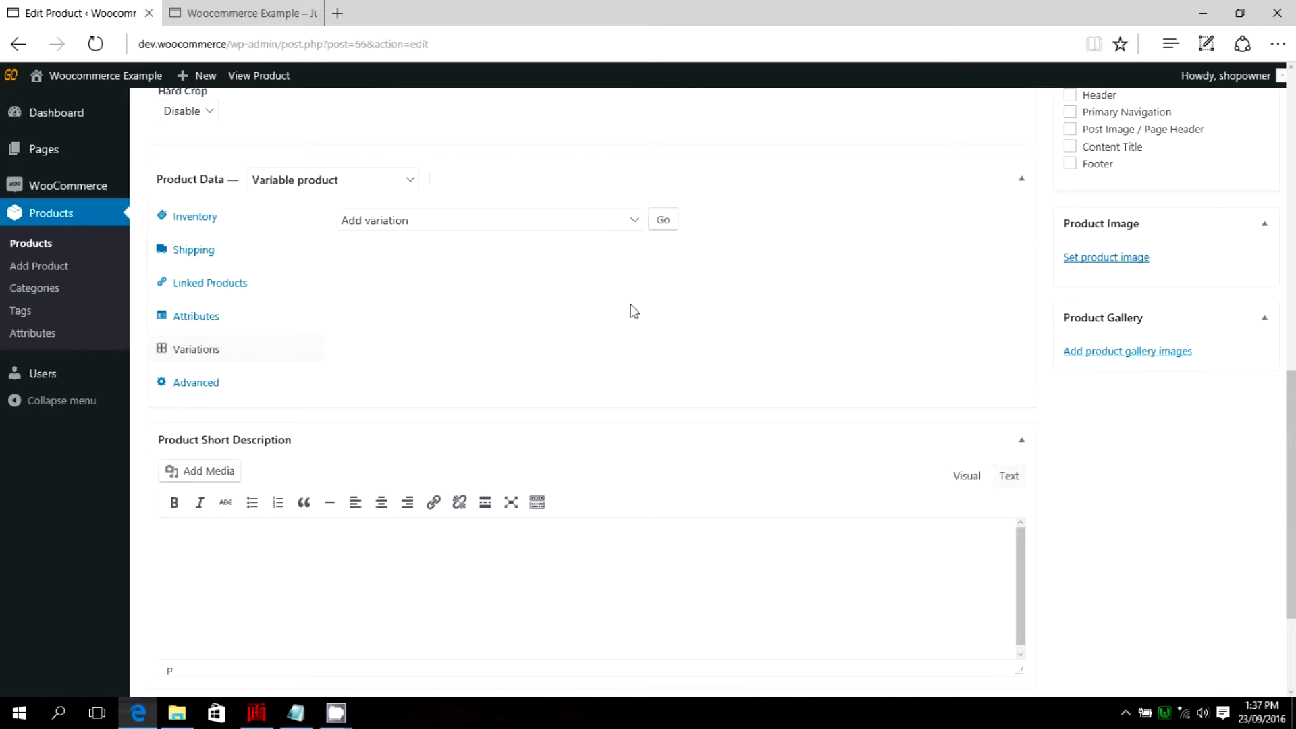
click(637, 223)
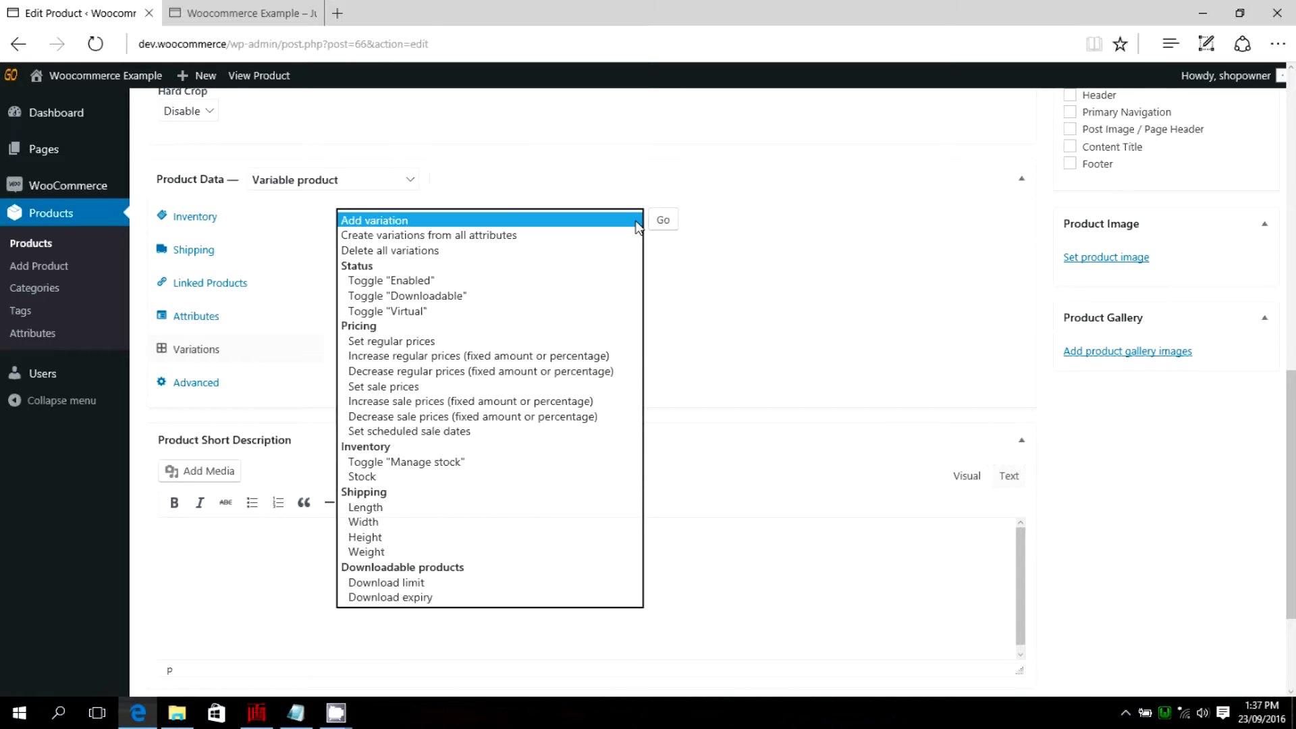
click(674, 256)
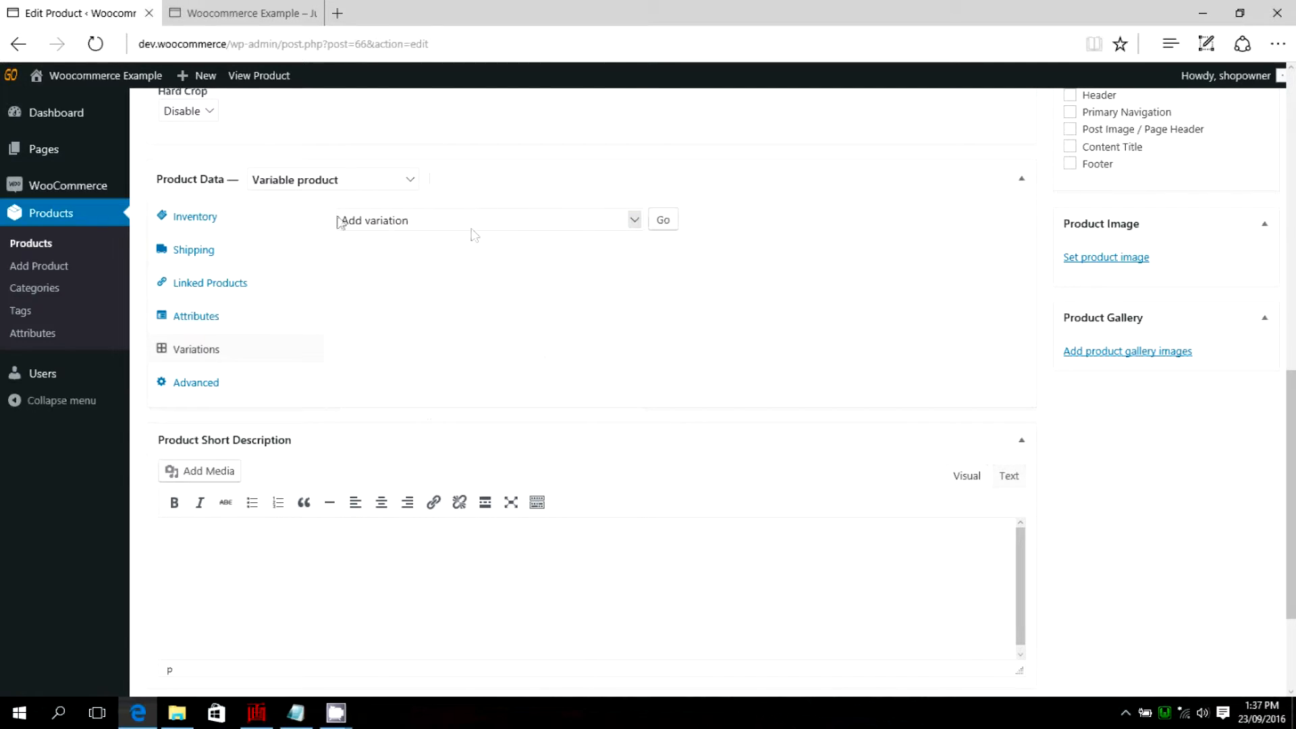
click(660, 220)
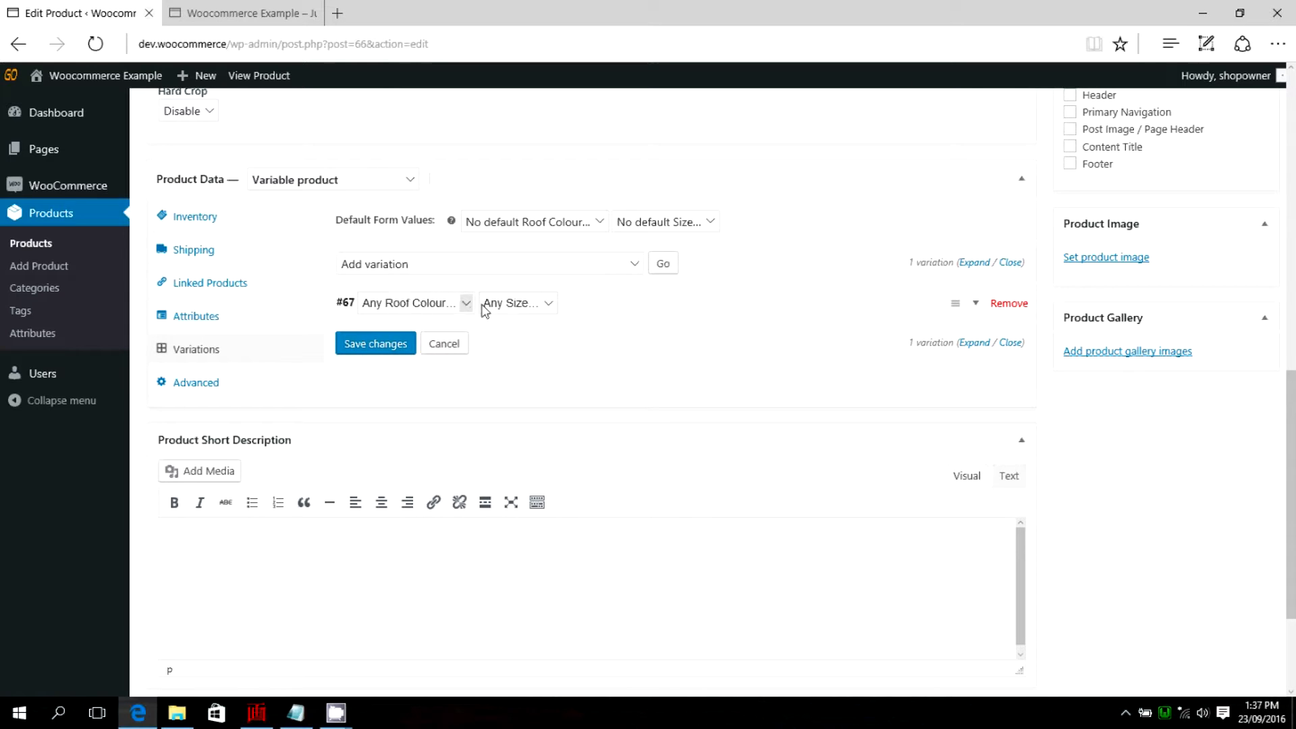
Examine the new variation's fields and the Roof Colour and Size options offered for the default form values and the variation.
click(976, 303)
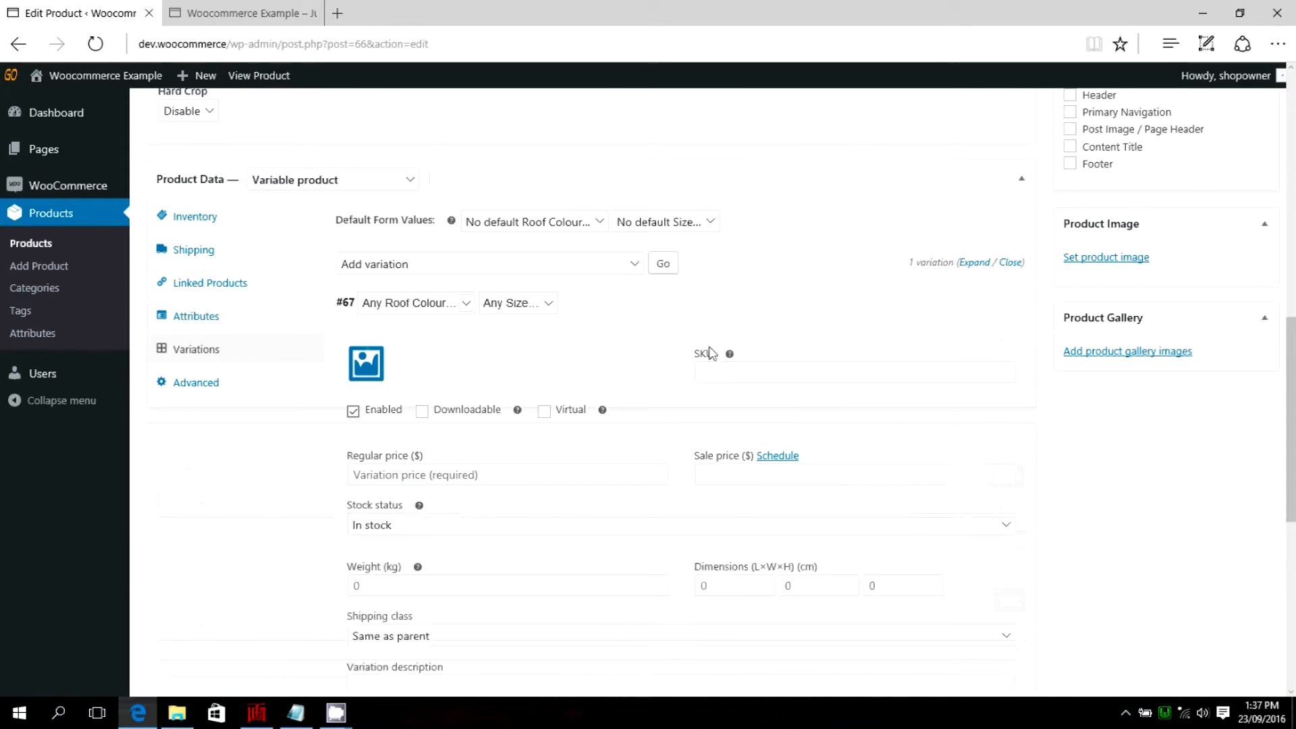
scroll(587, 345, down, 1)
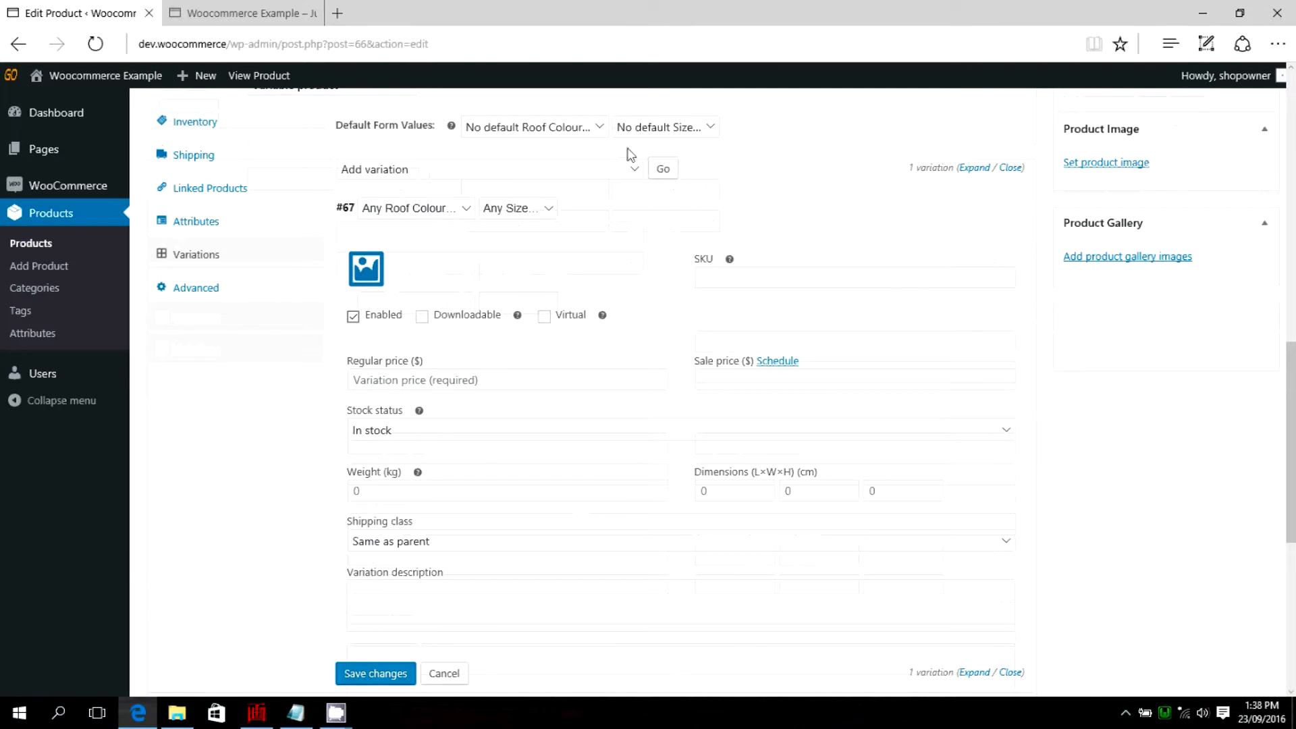
click(600, 128)
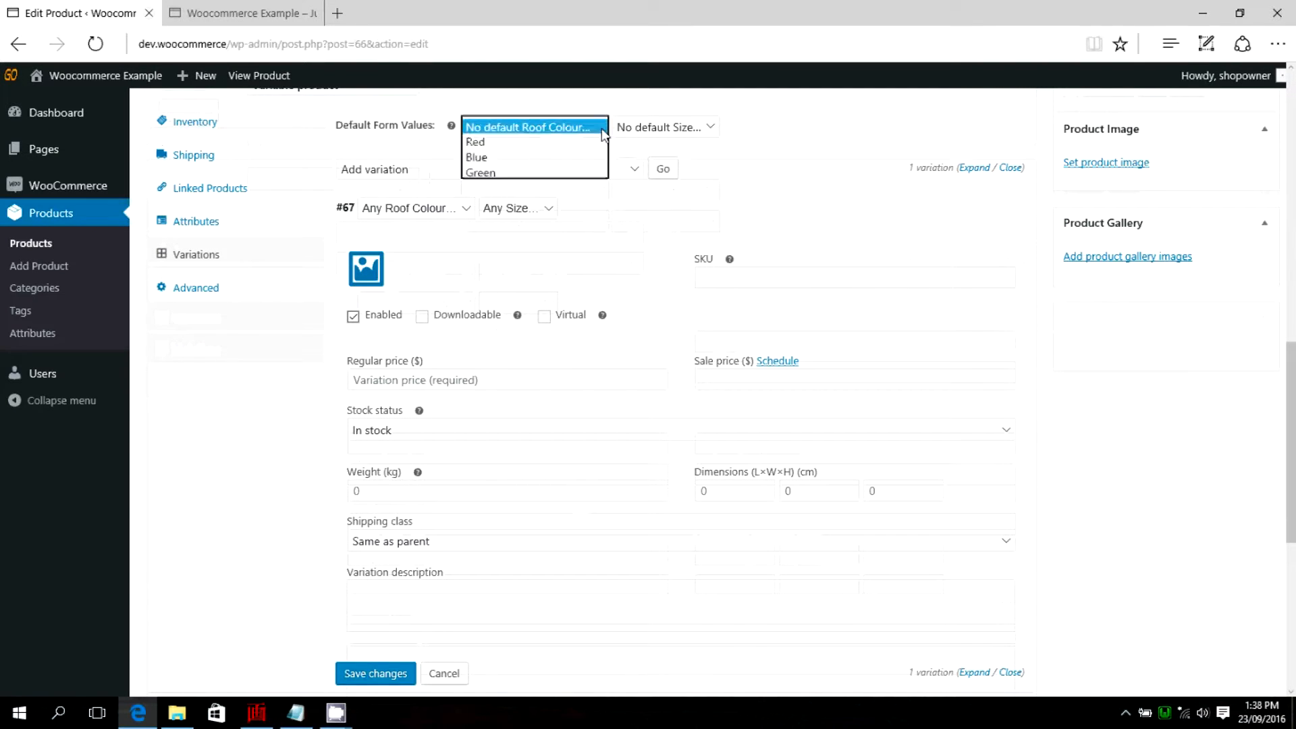
click(550, 129)
click(712, 129)
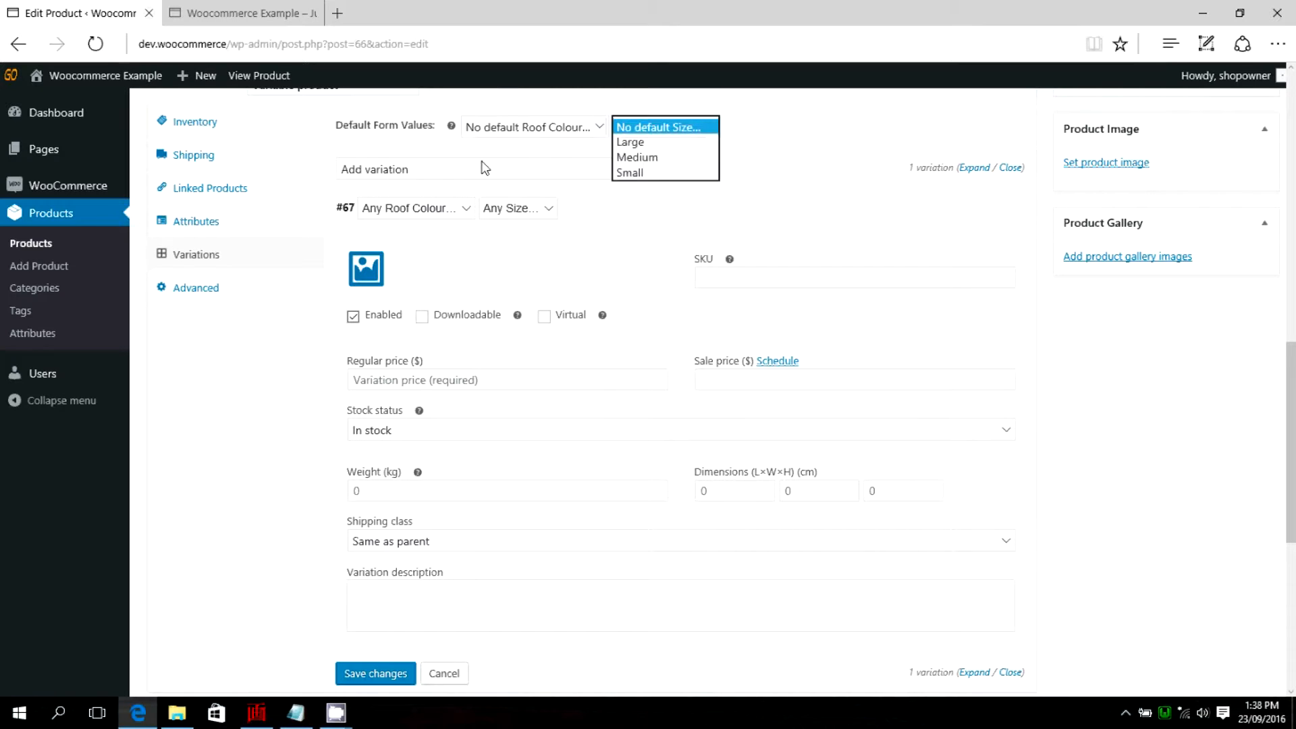
click(465, 215)
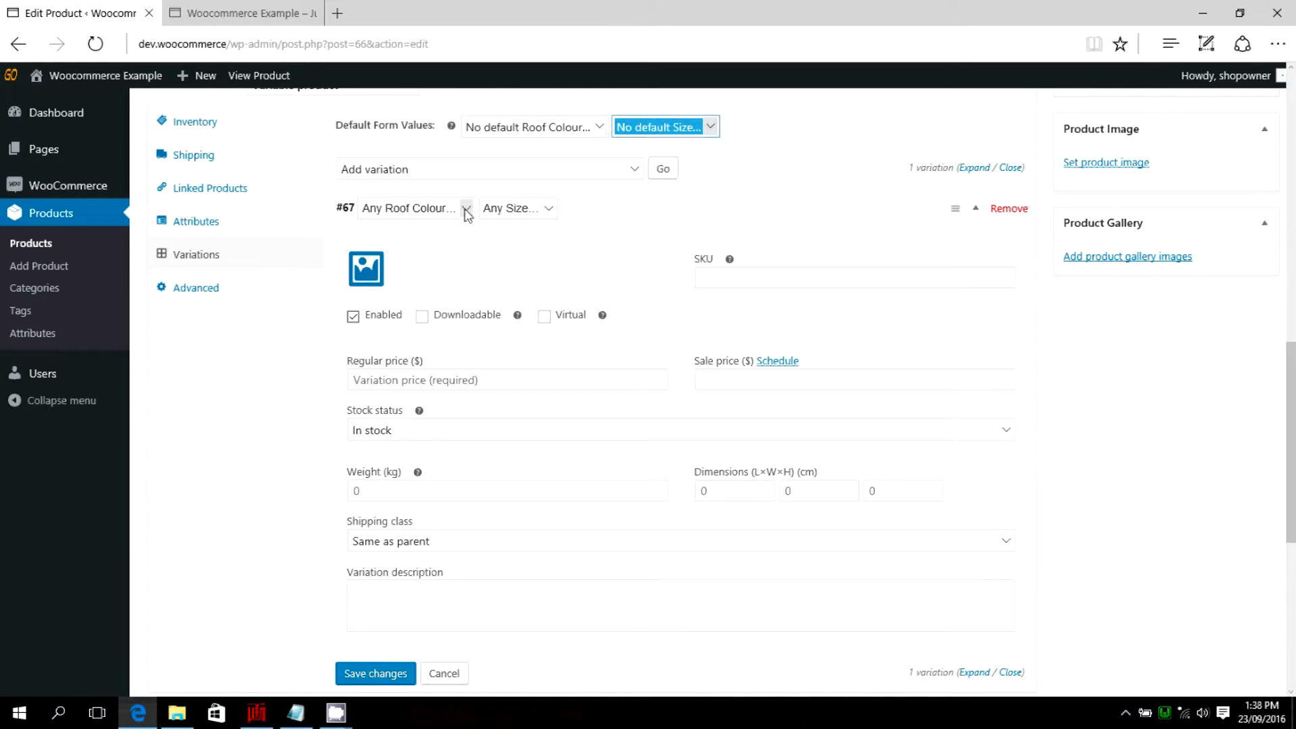
click(466, 213)
click(466, 215)
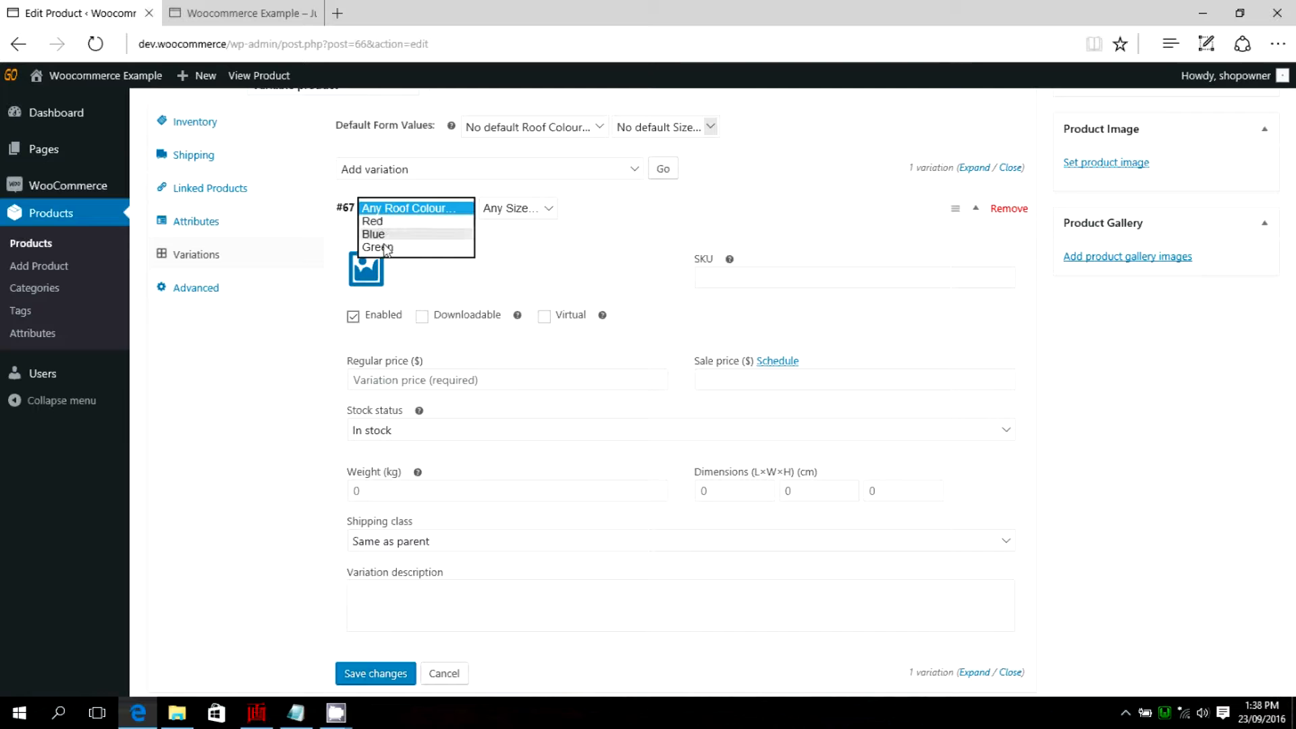
click(550, 210)
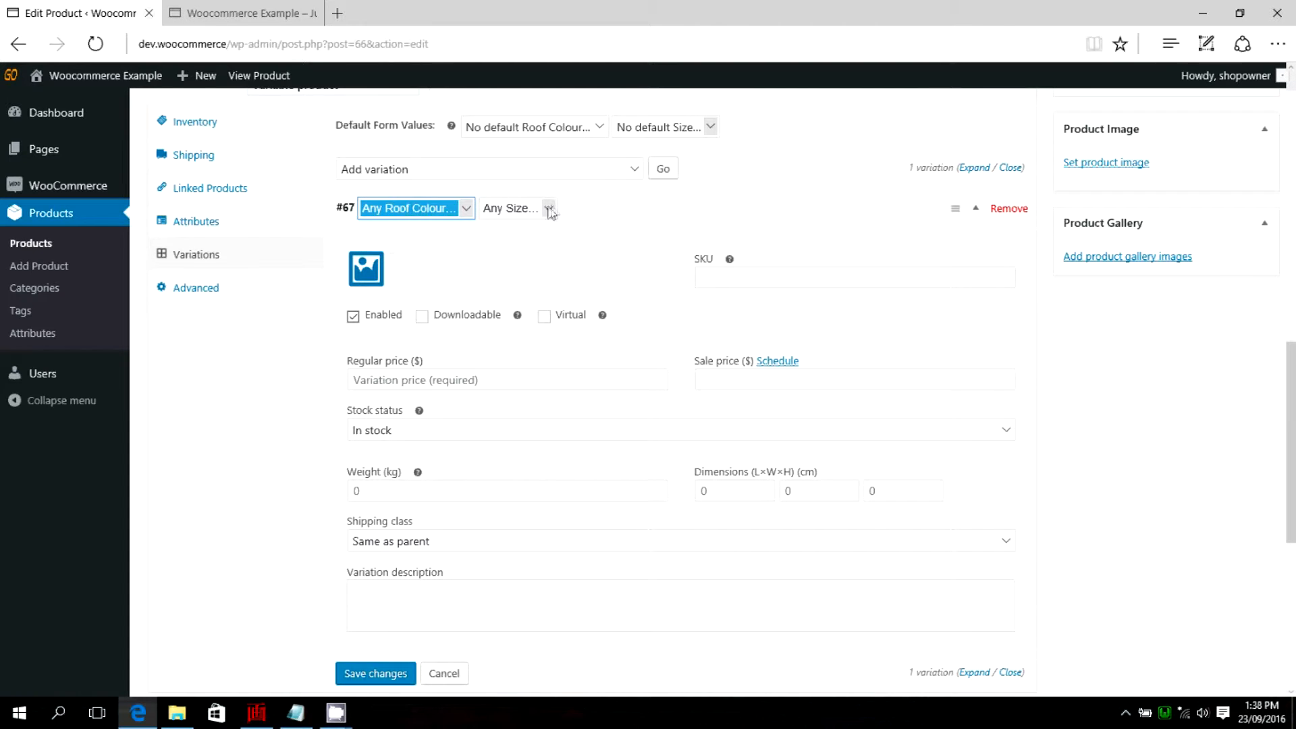
click(551, 210)
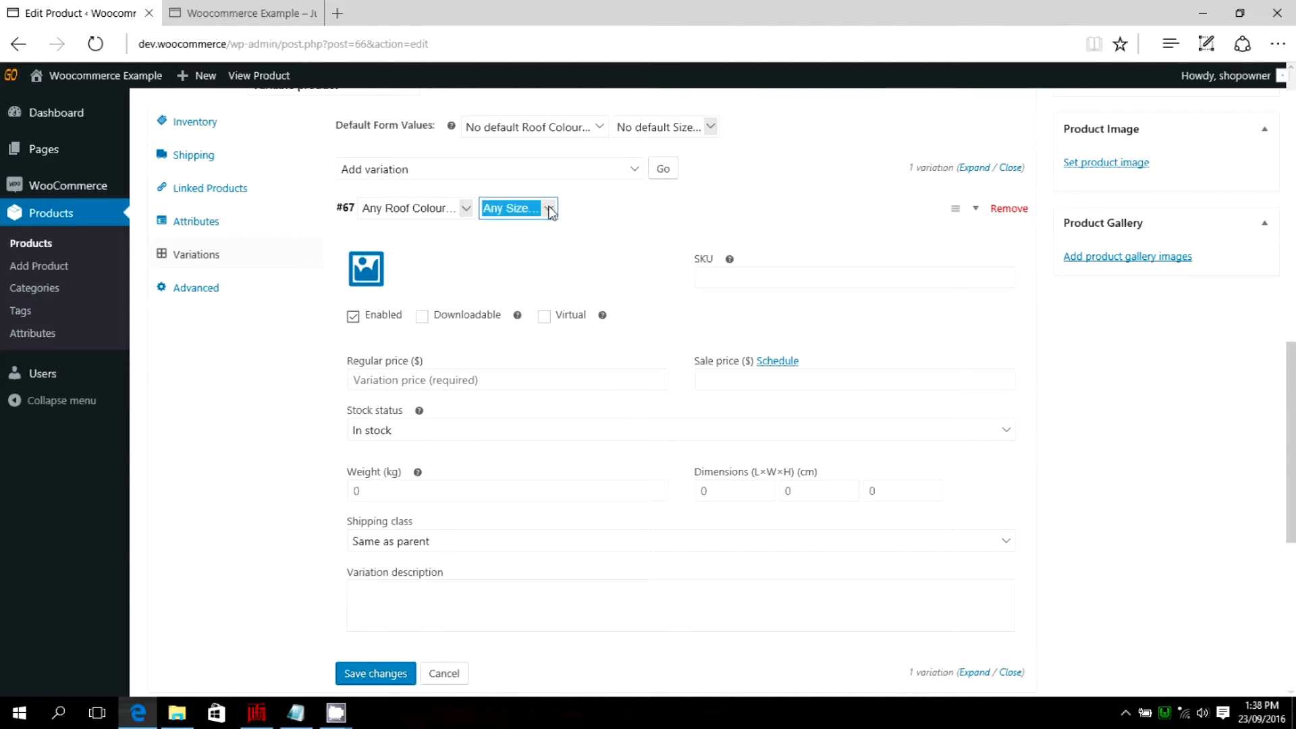
click(550, 210)
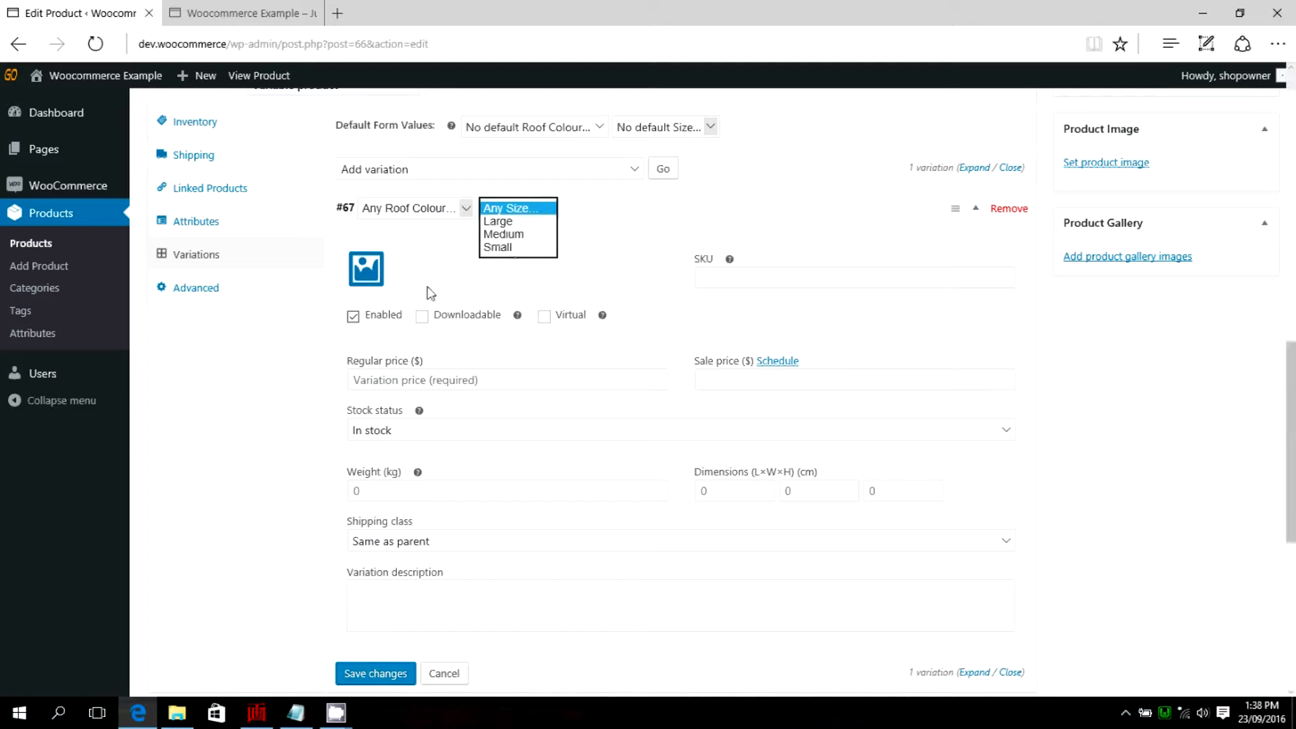
key(Escape)
scroll(594, 286, down, 1)
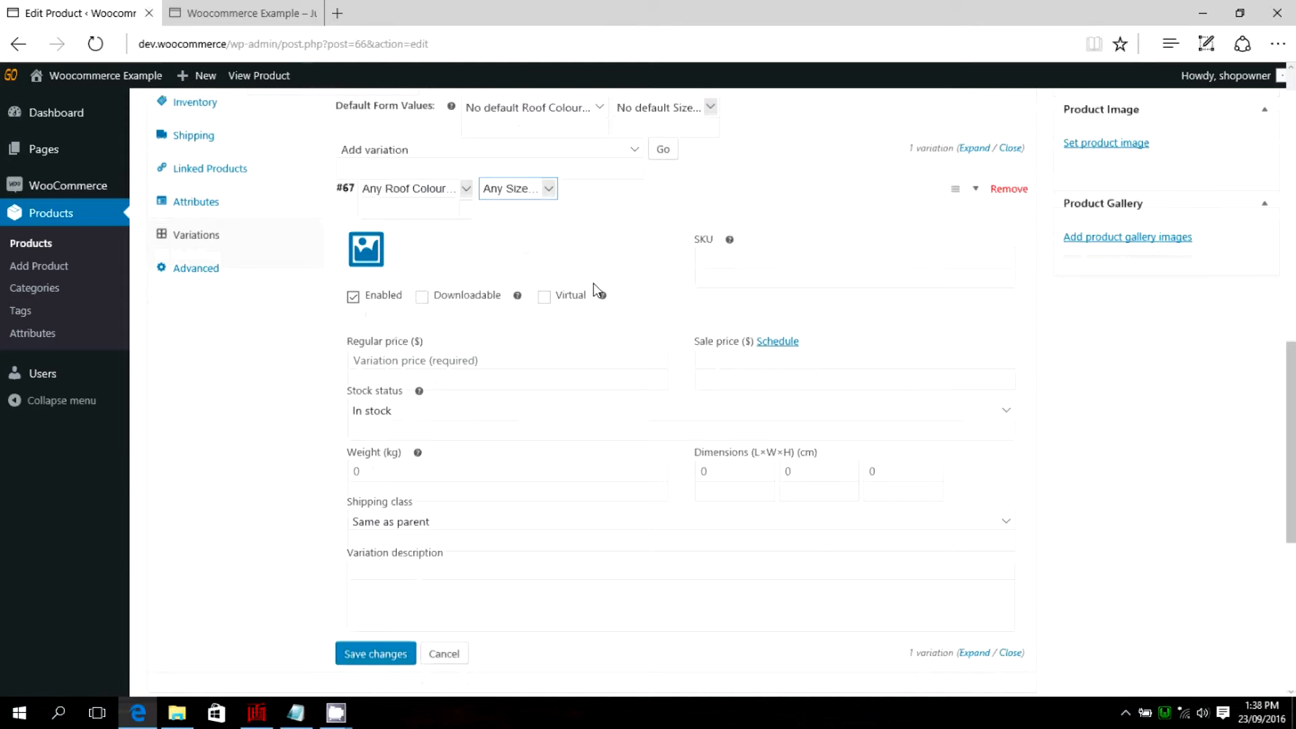
click(587, 283)
scroll(562, 245, up, 1)
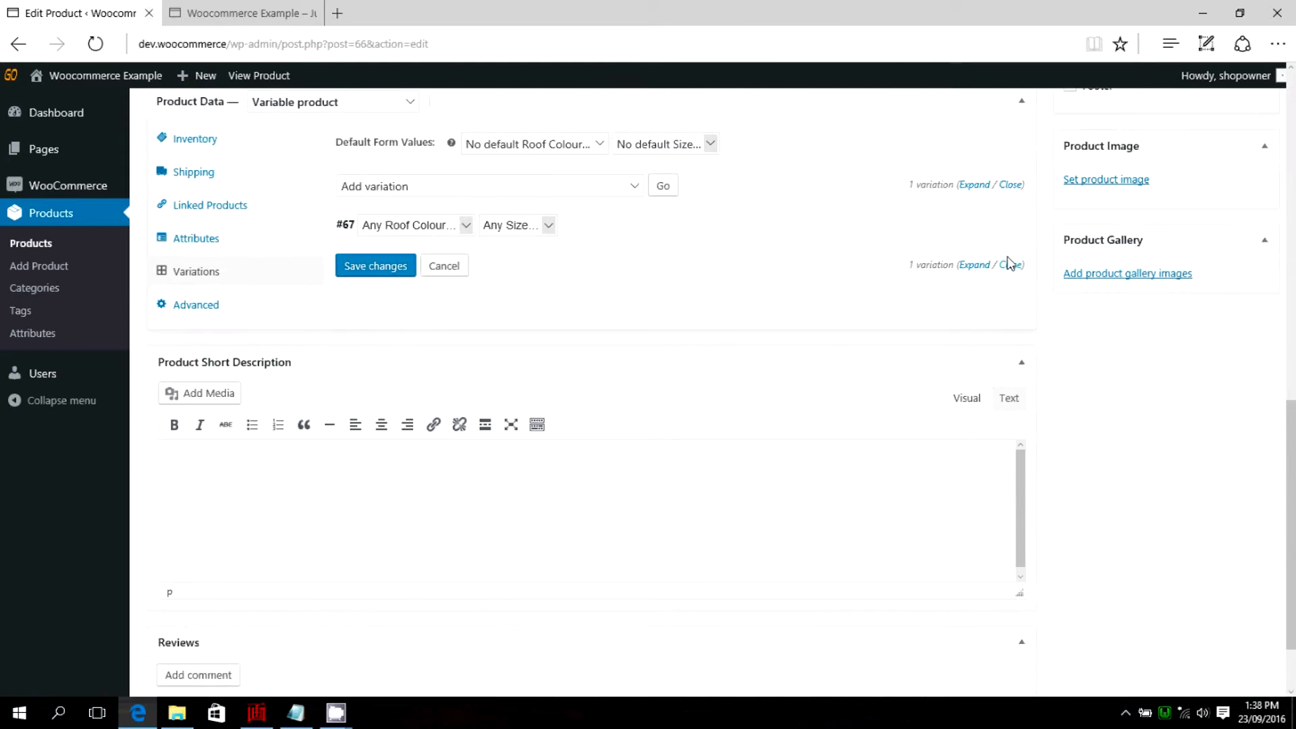
click(976, 226)
scroll(432, 283, down, 1)
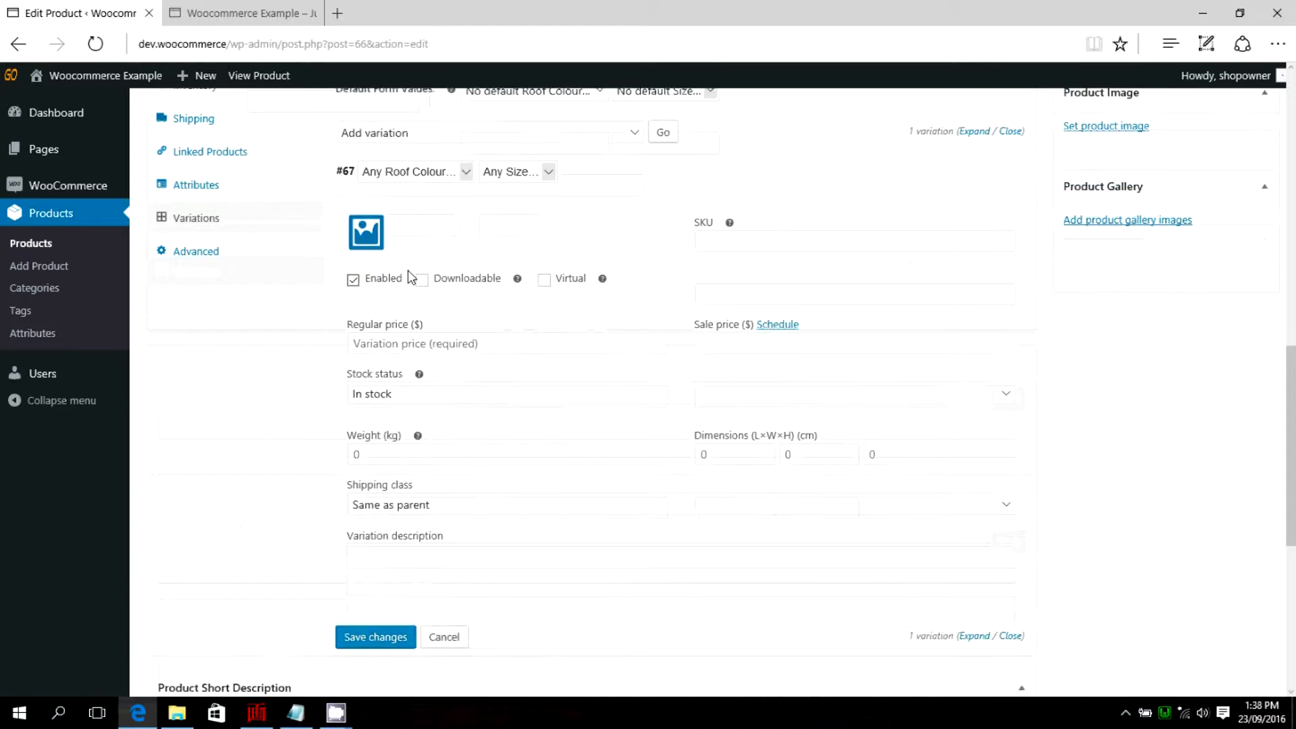
scroll(405, 331, up, 1)
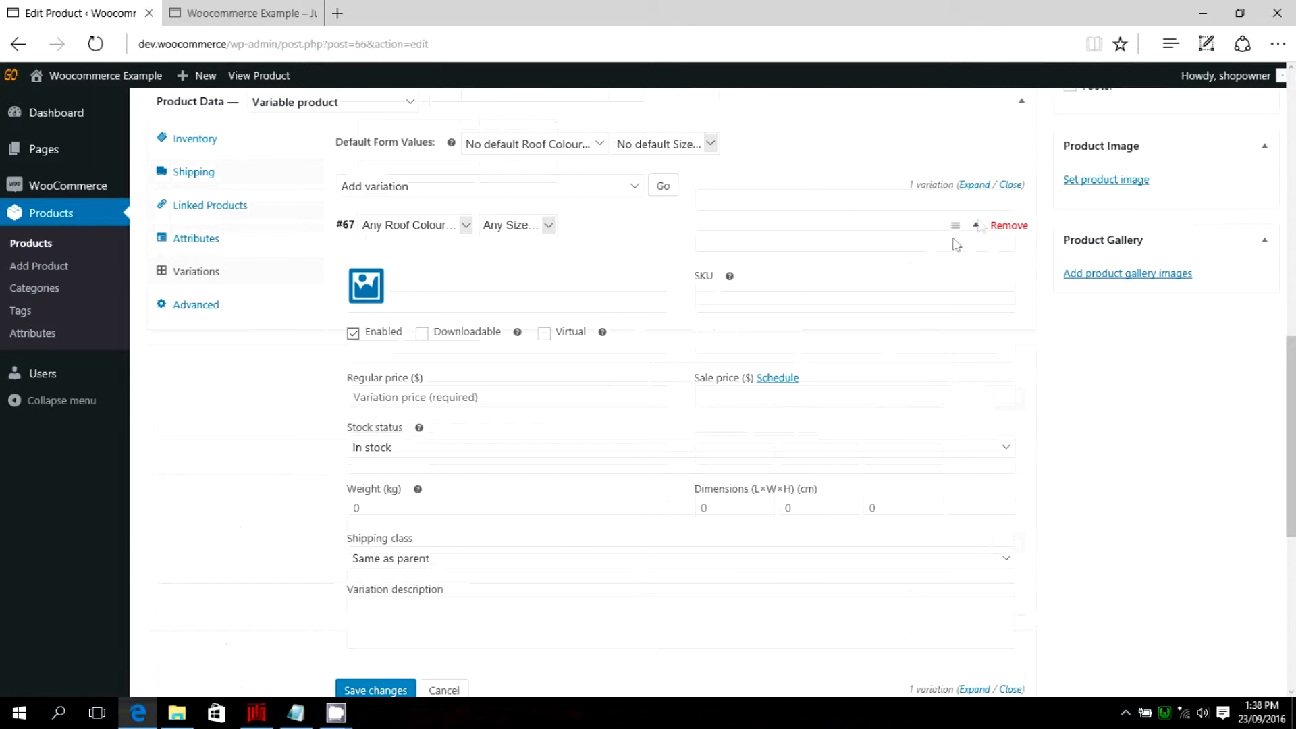
click(974, 230)
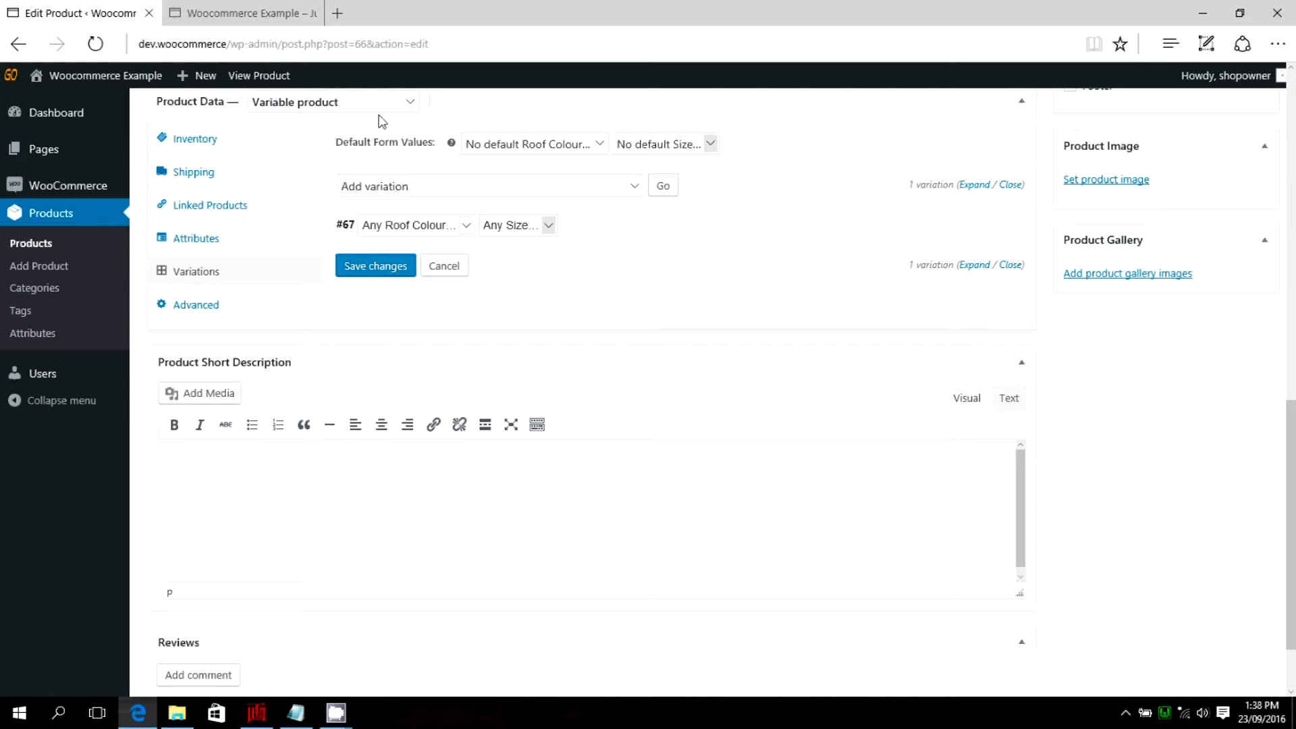
Expand the new variation and set its Roof Colour to Red and its Size to Small.
scroll(424, 254, up, 1)
mouse_move(358, 322)
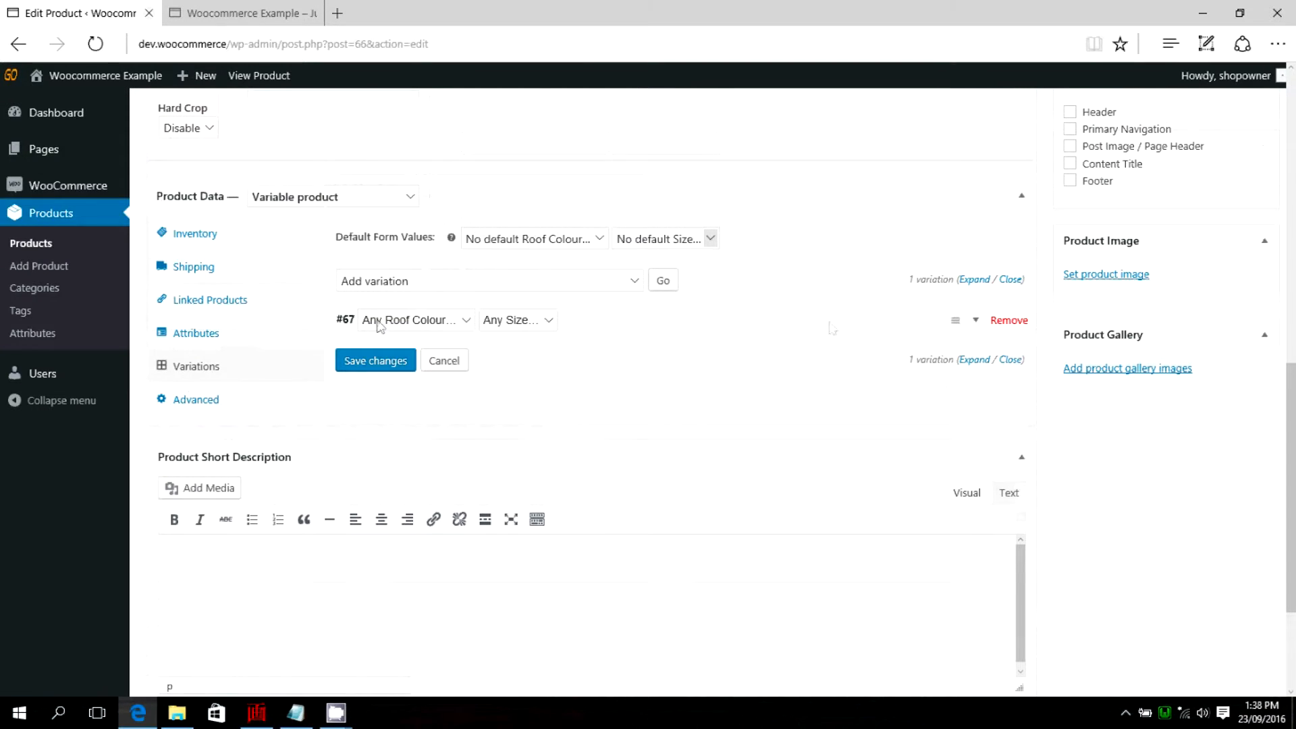
click(977, 323)
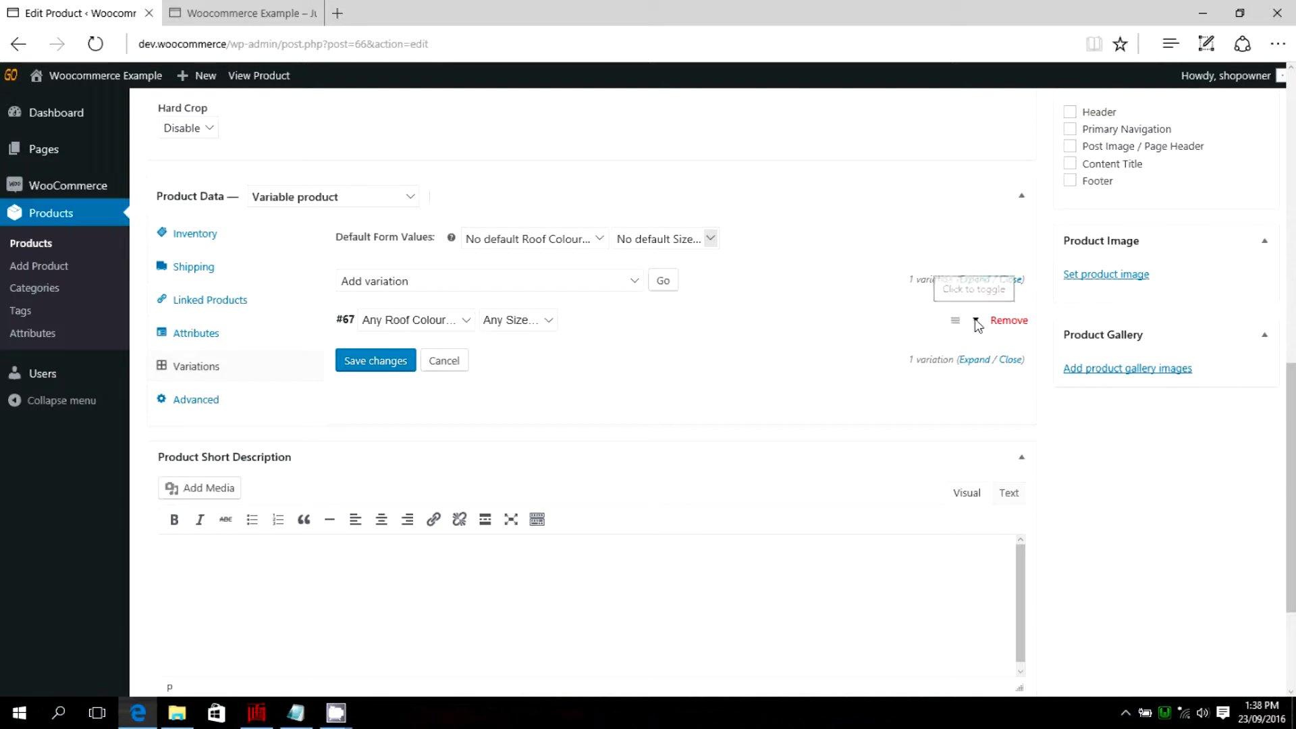
scroll(729, 354, down, 2)
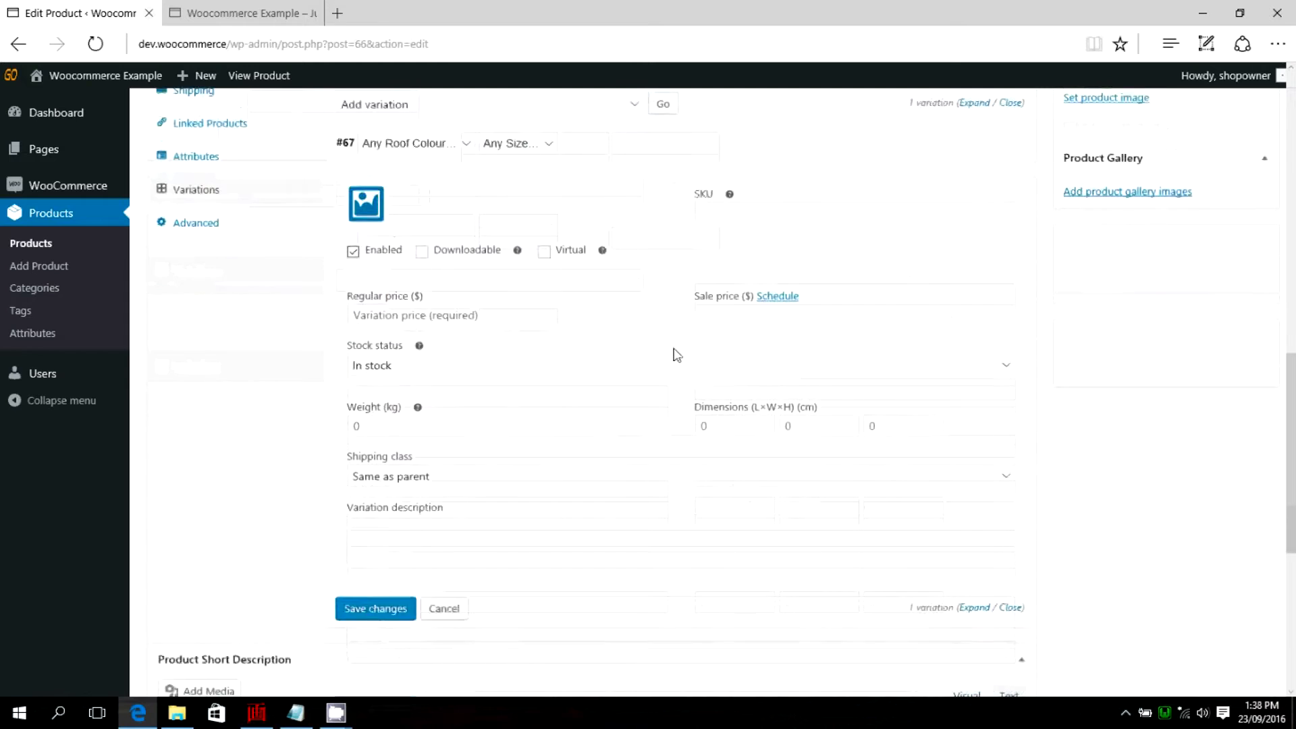
scroll(570, 356, down, 2)
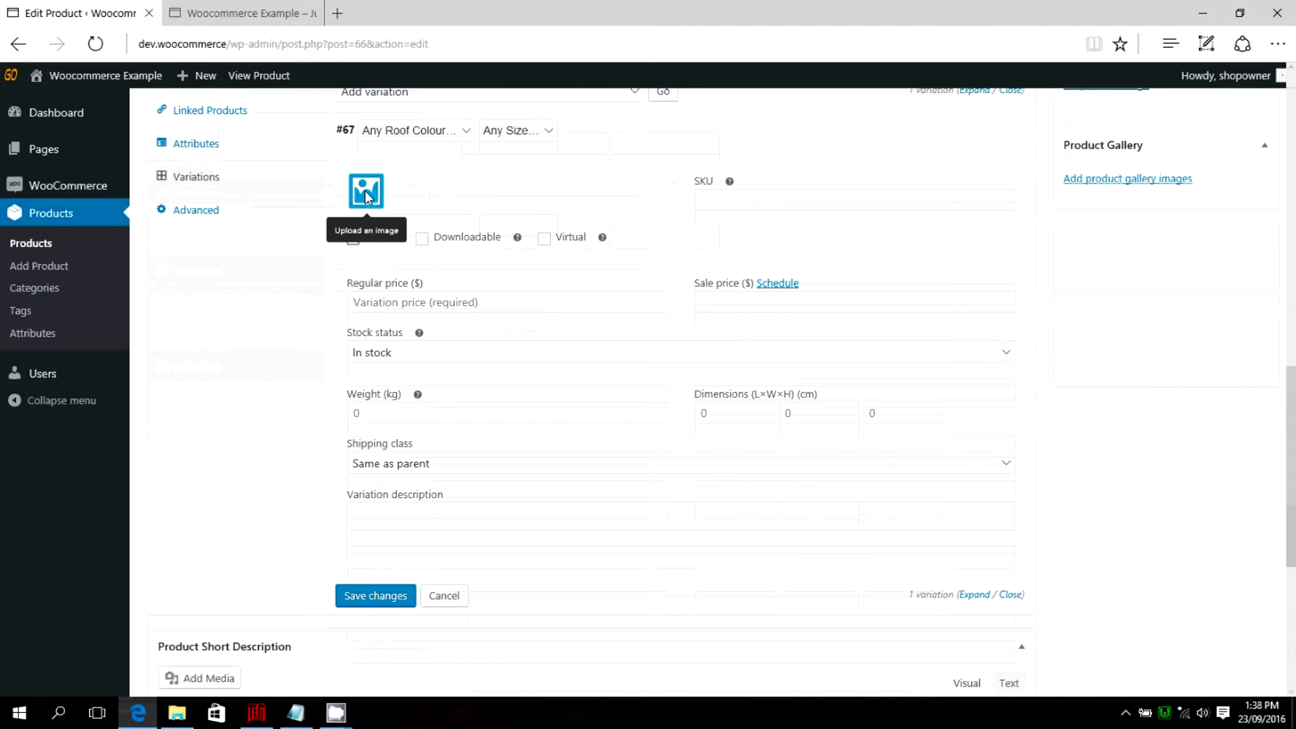
click(454, 132)
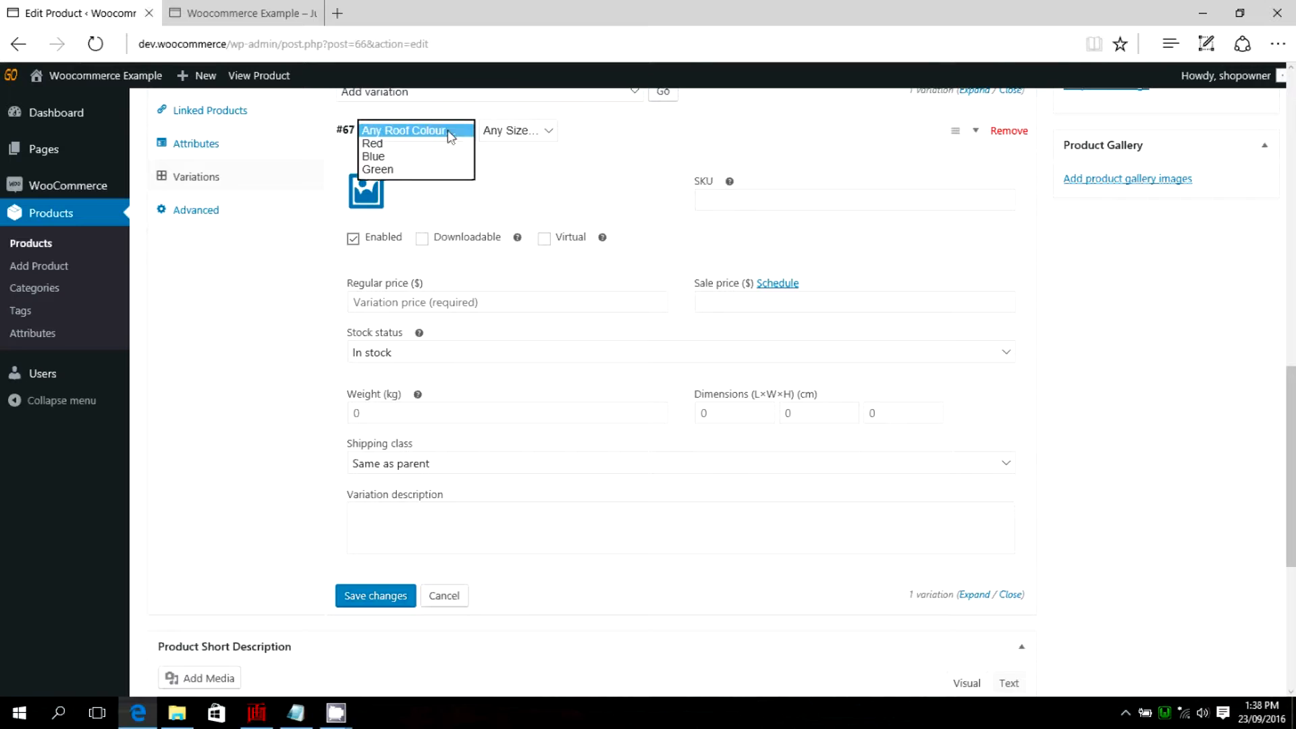
click(375, 144)
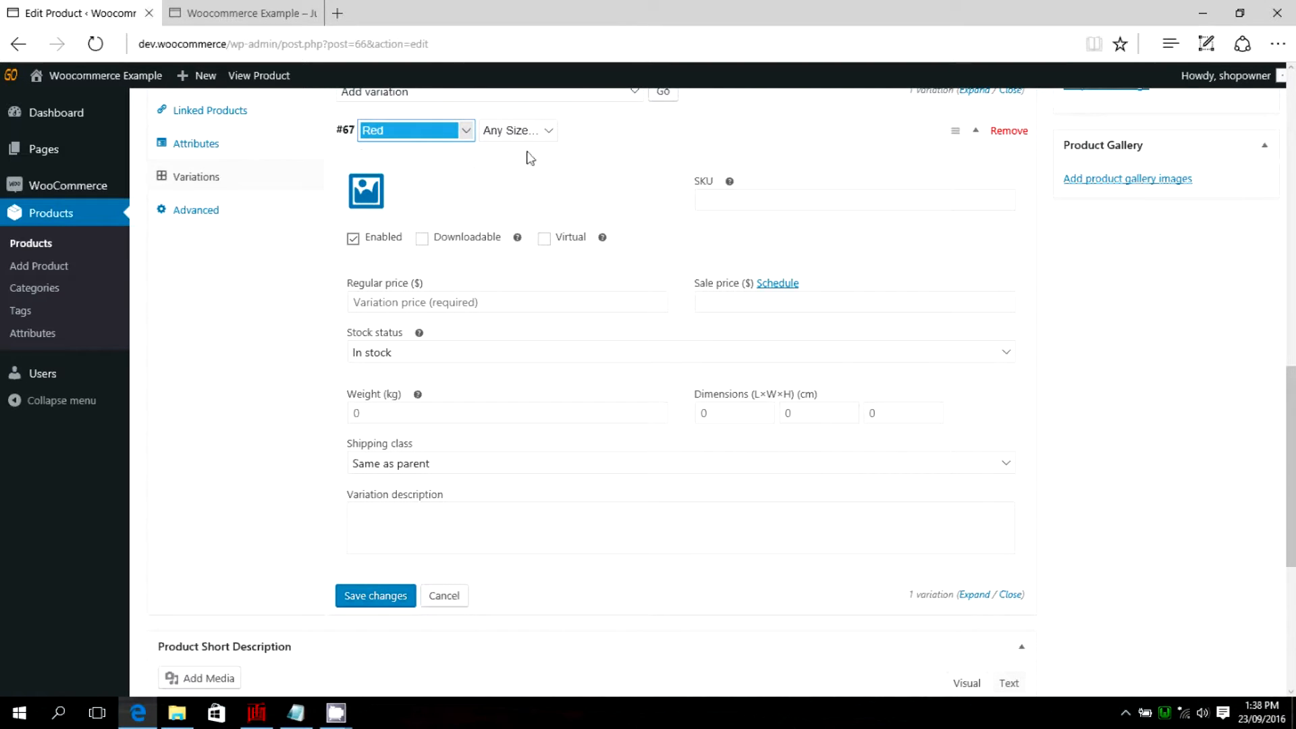
click(550, 132)
click(505, 173)
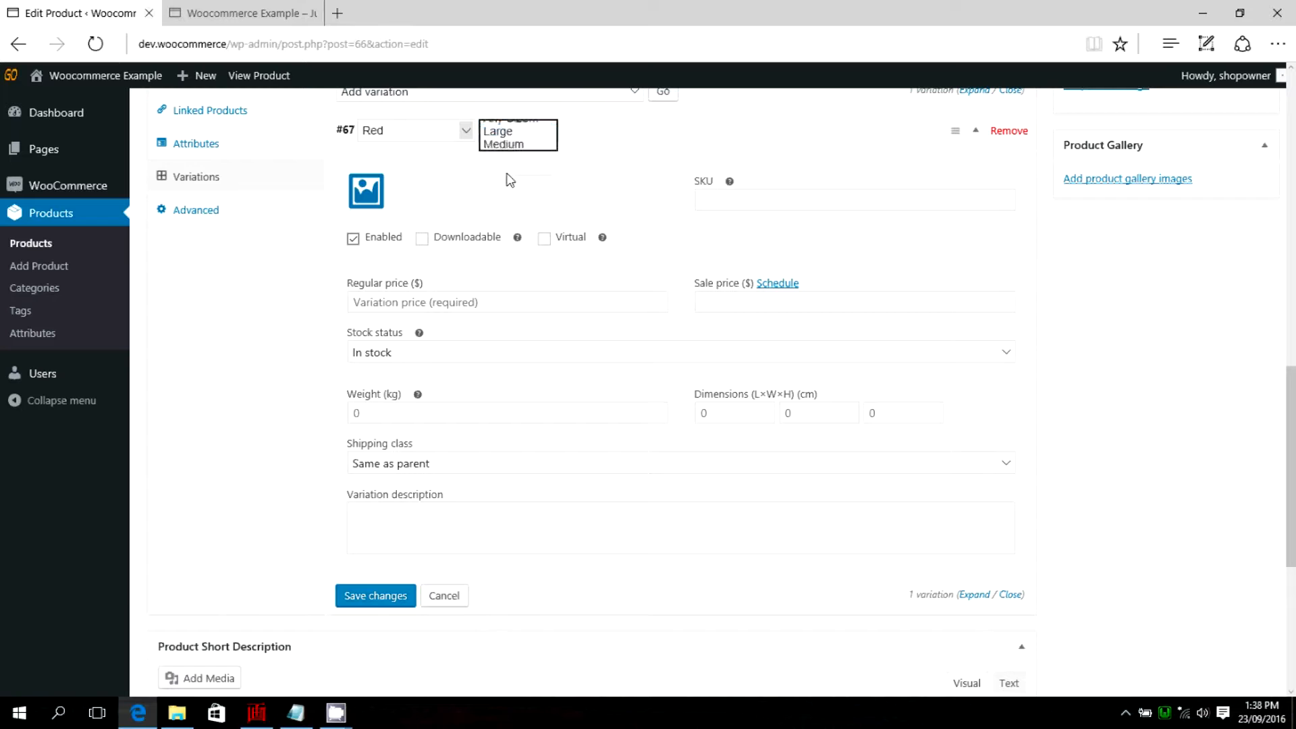
Upload the blue-red picture from the Houses folder and set it as the variation's image.
click(365, 194)
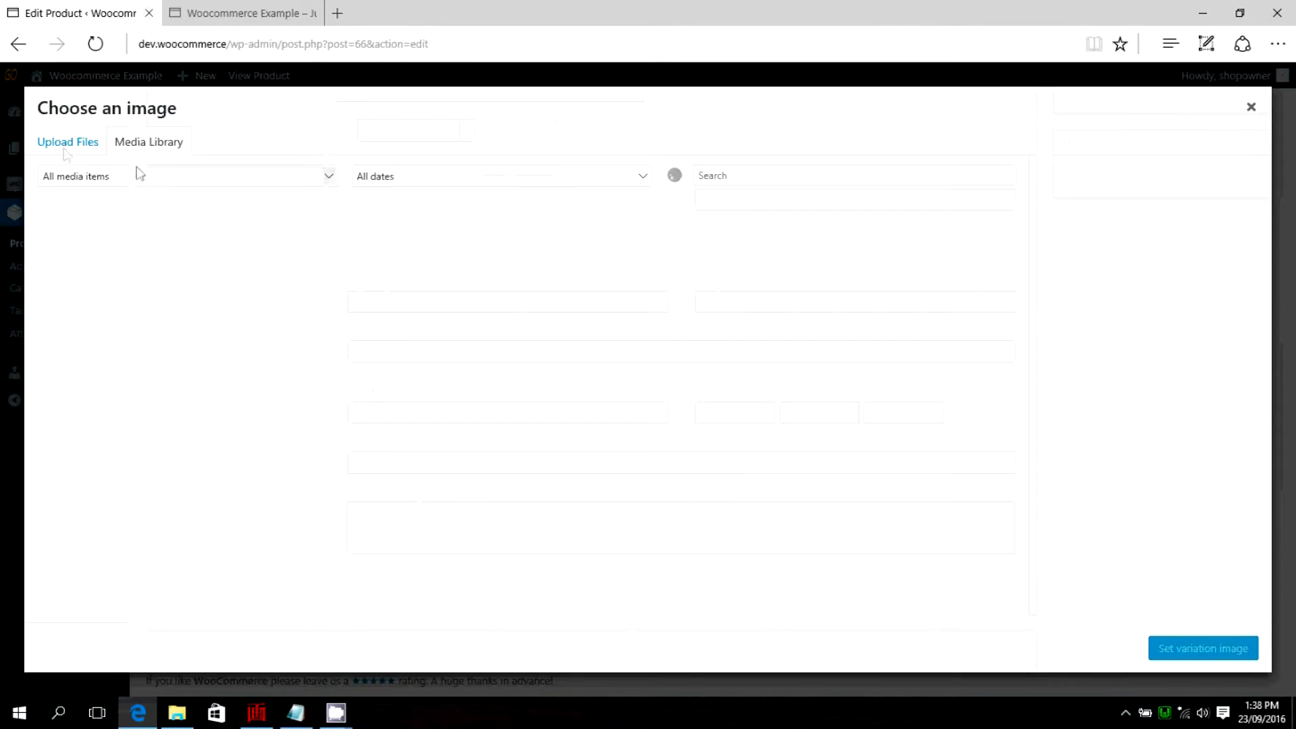
click(64, 144)
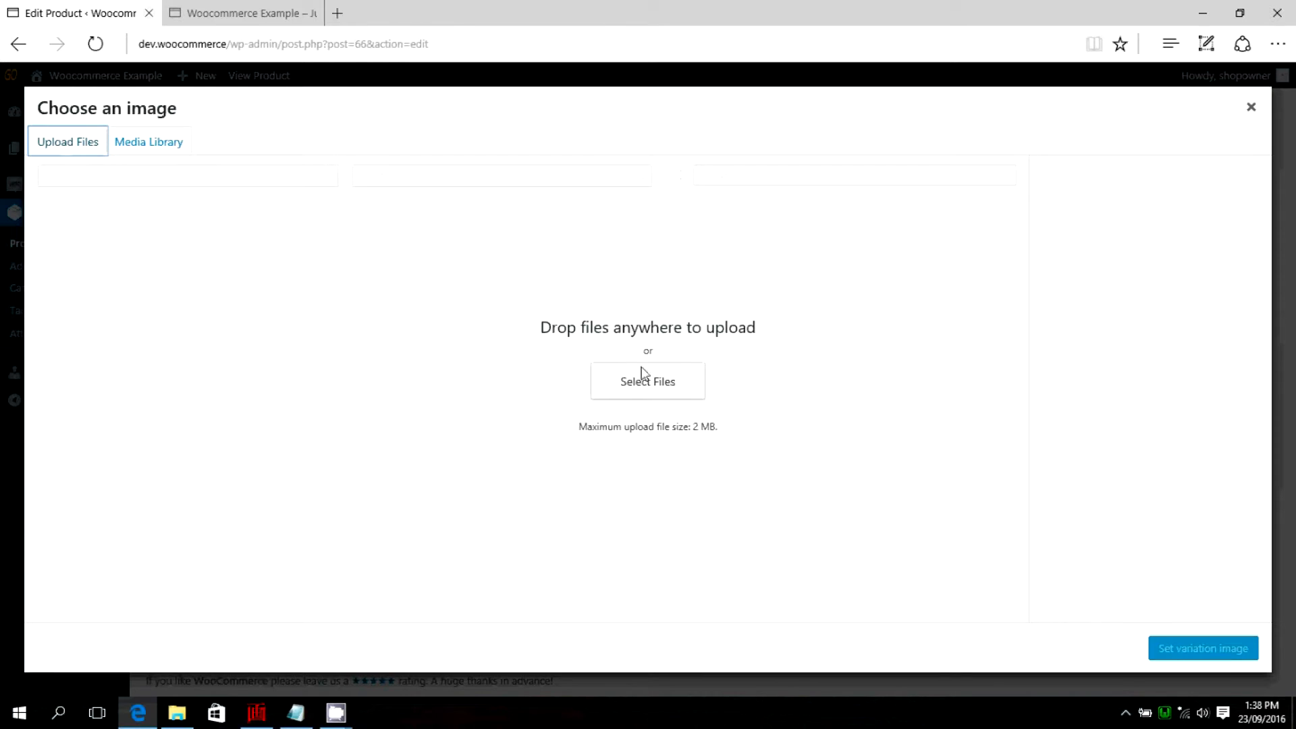
click(642, 391)
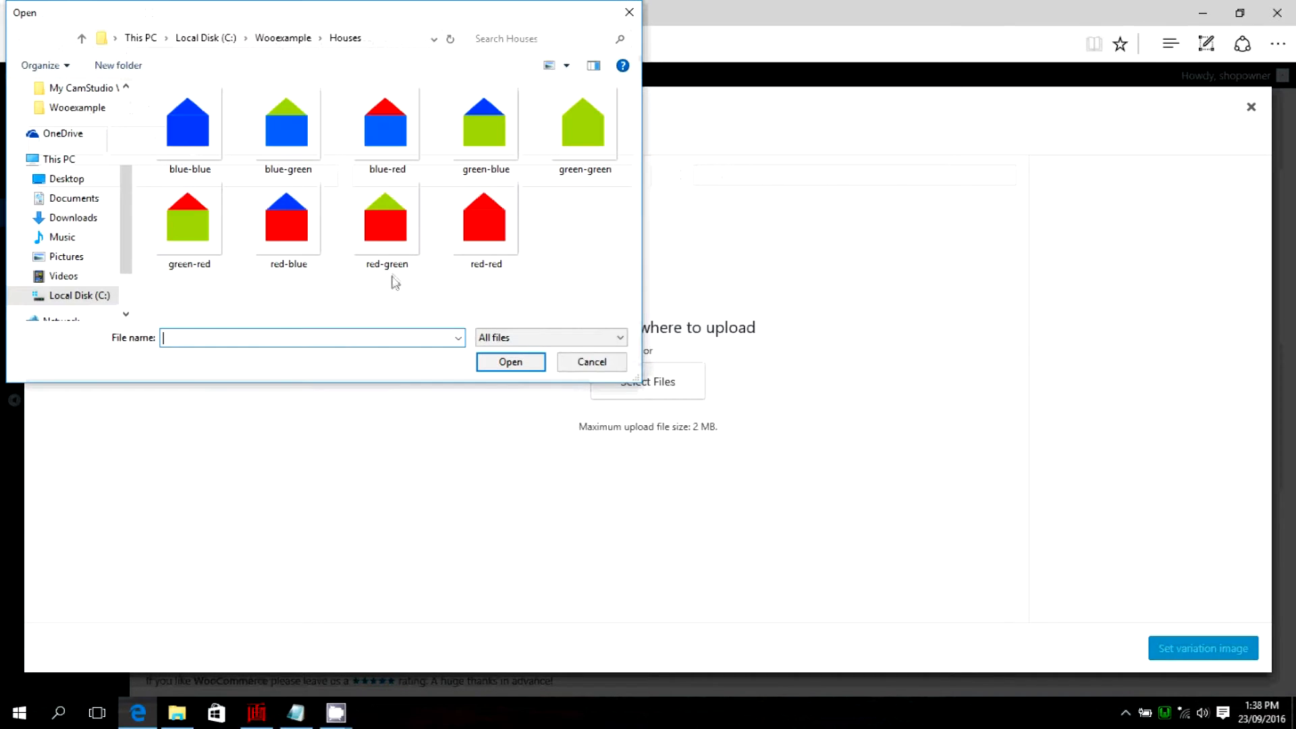
click(390, 139)
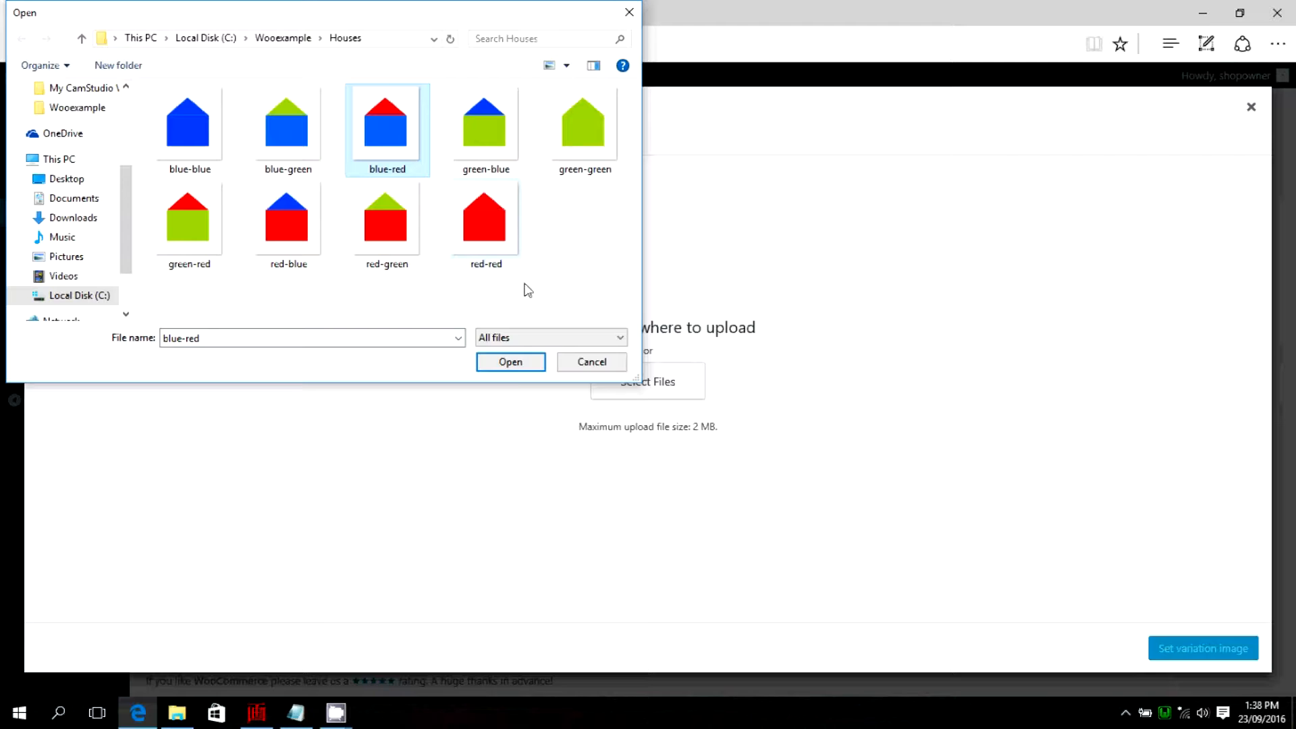
click(511, 363)
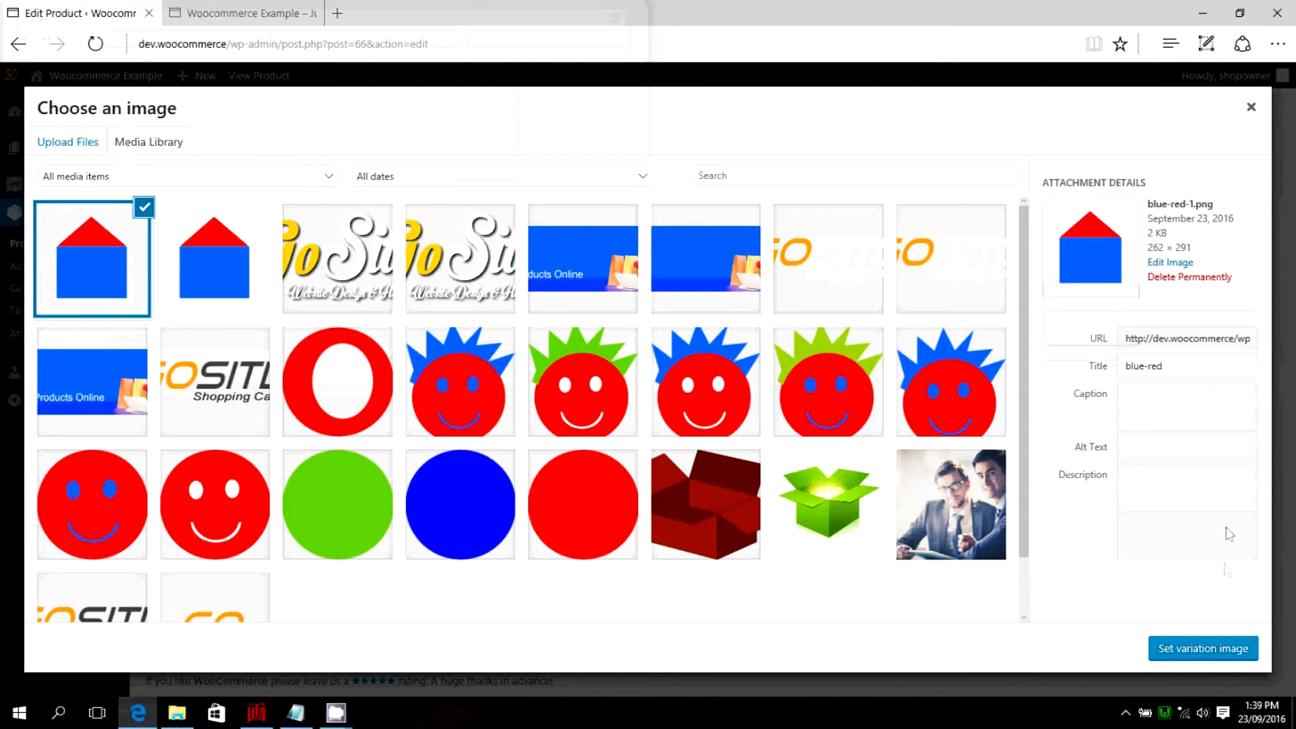
click(1192, 646)
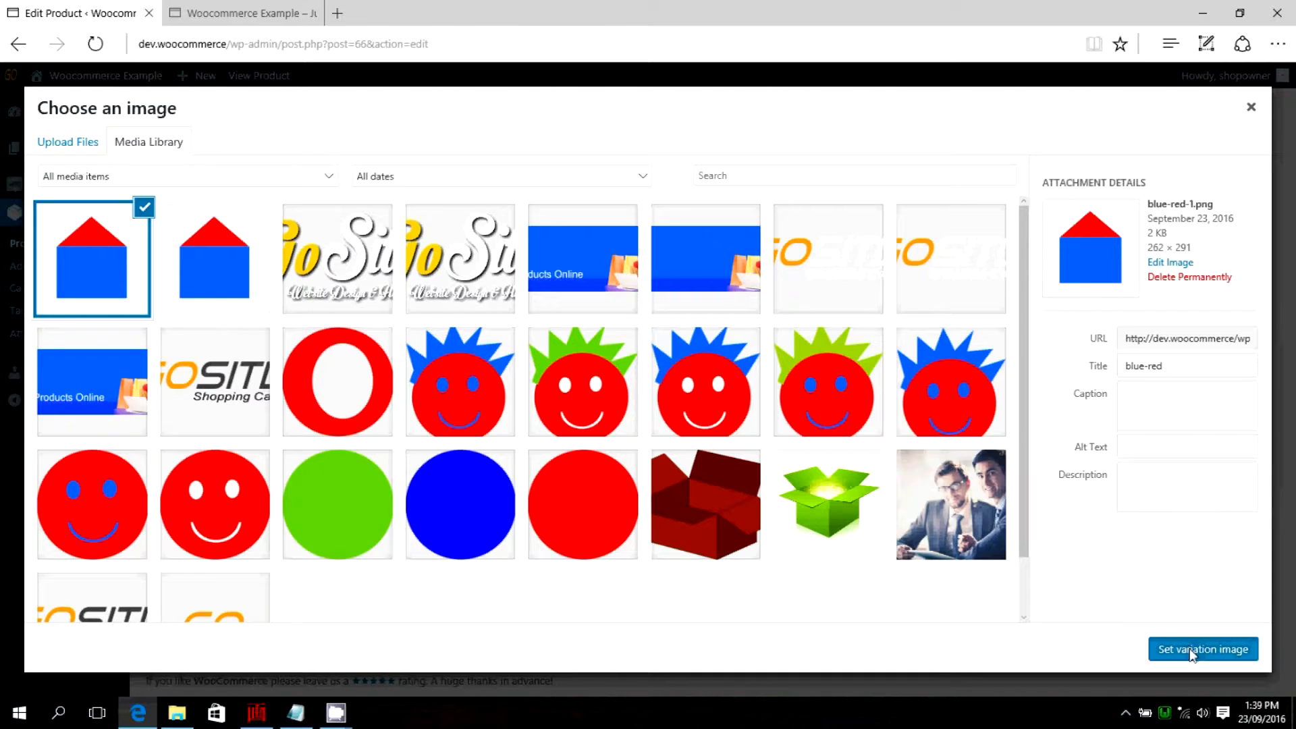
Set the Red Small variation's regular price to 200 and its dimensions to 20 × 30 × 20 cm.
scroll(498, 345, up, 3)
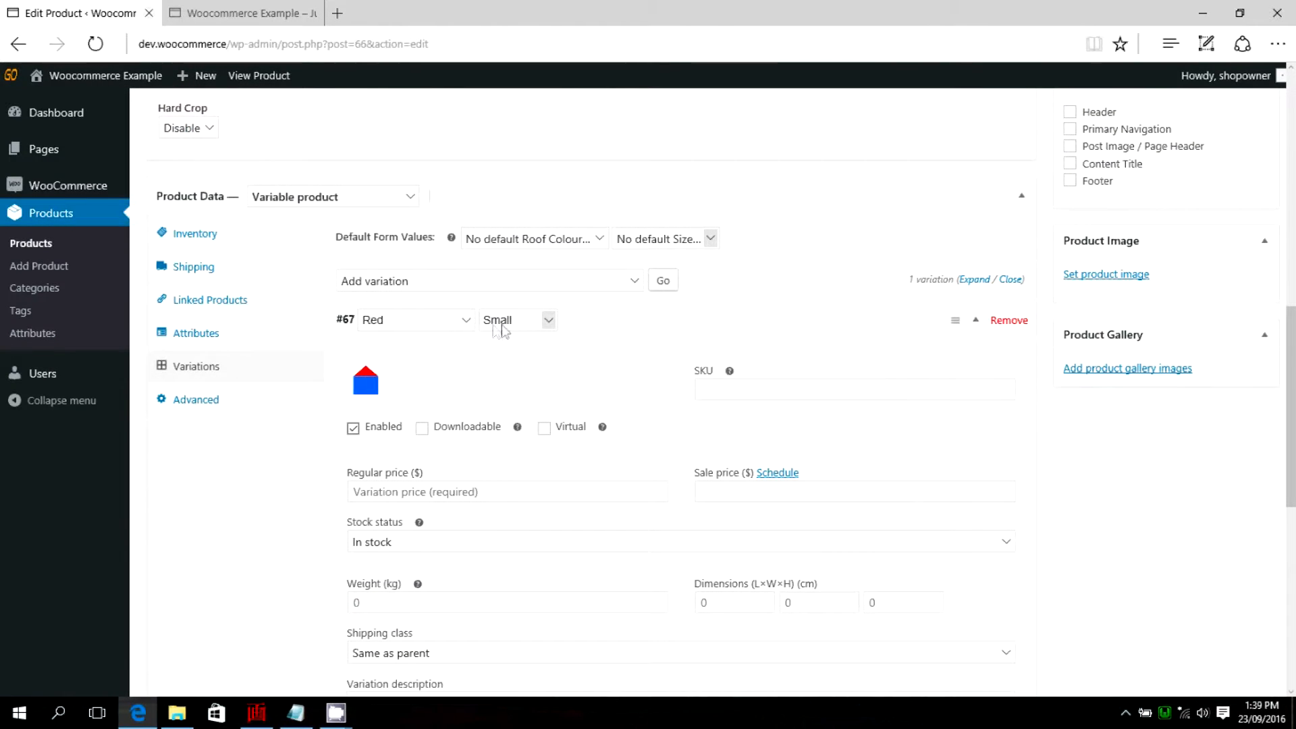
scroll(428, 410, down, 3)
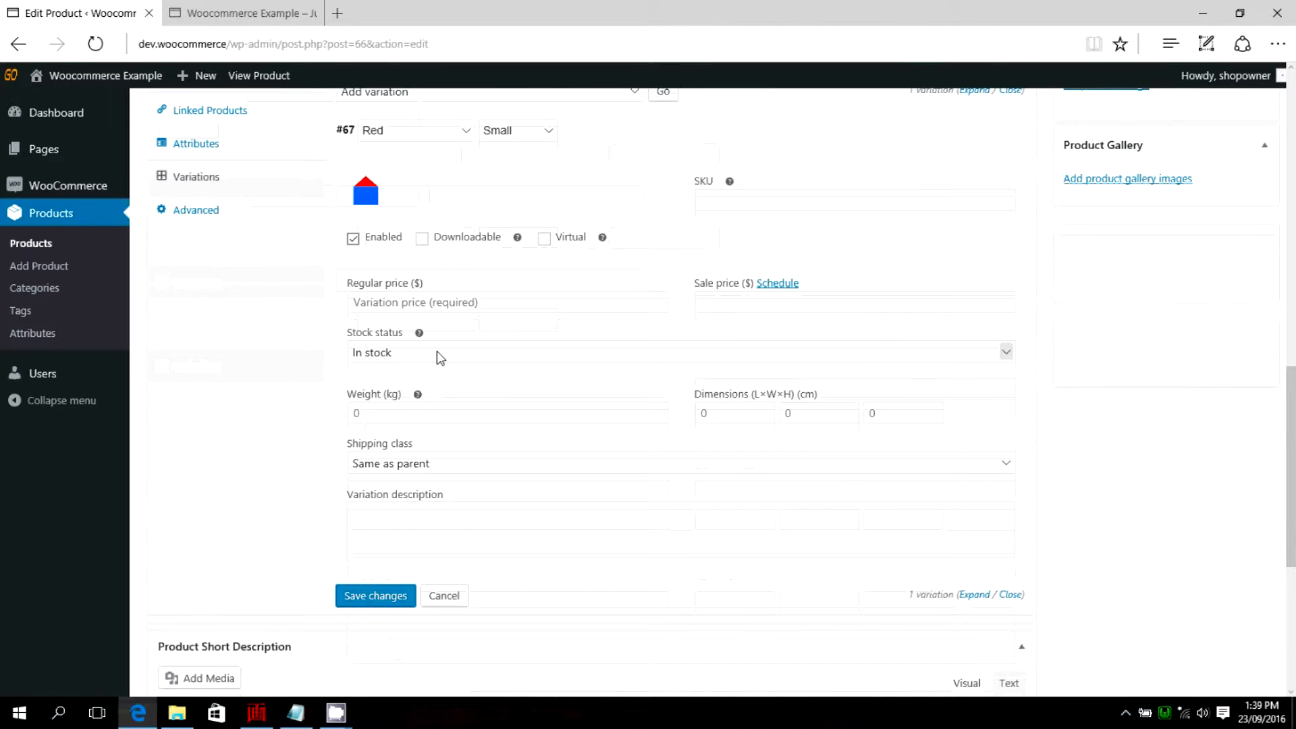
click(396, 303)
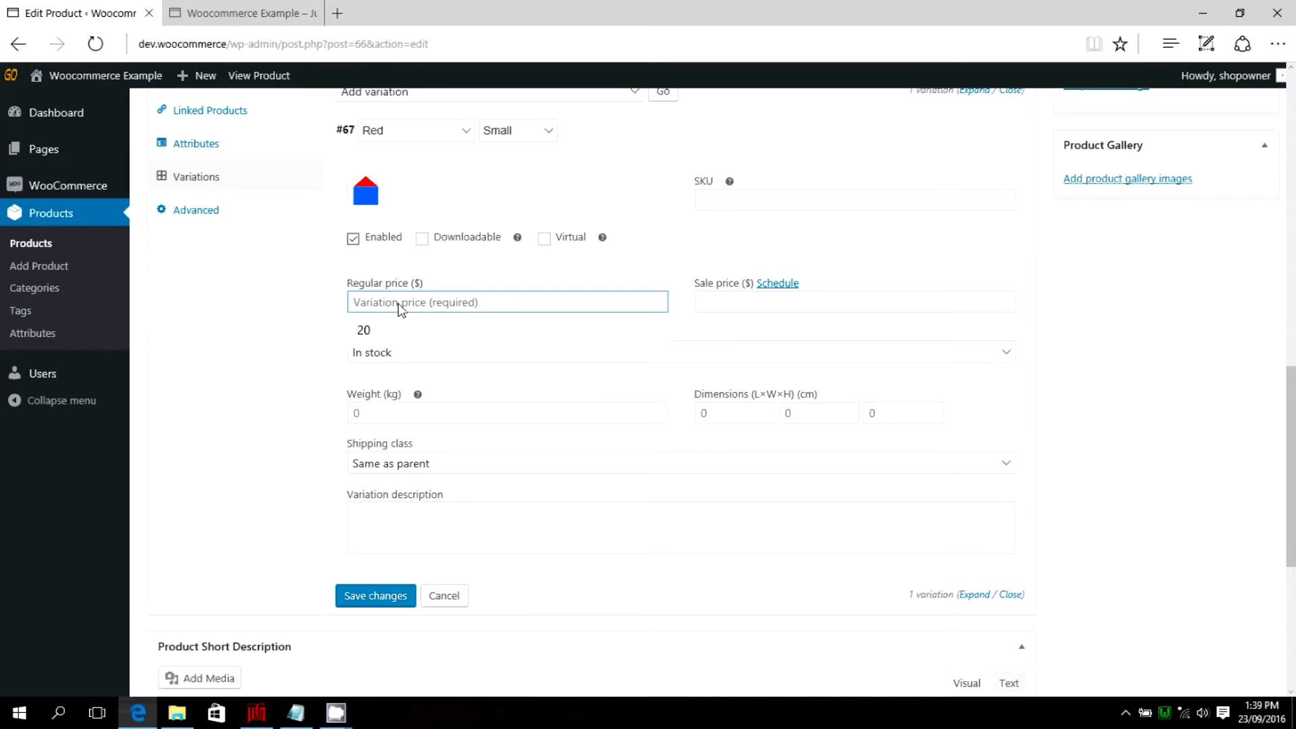
text(200)
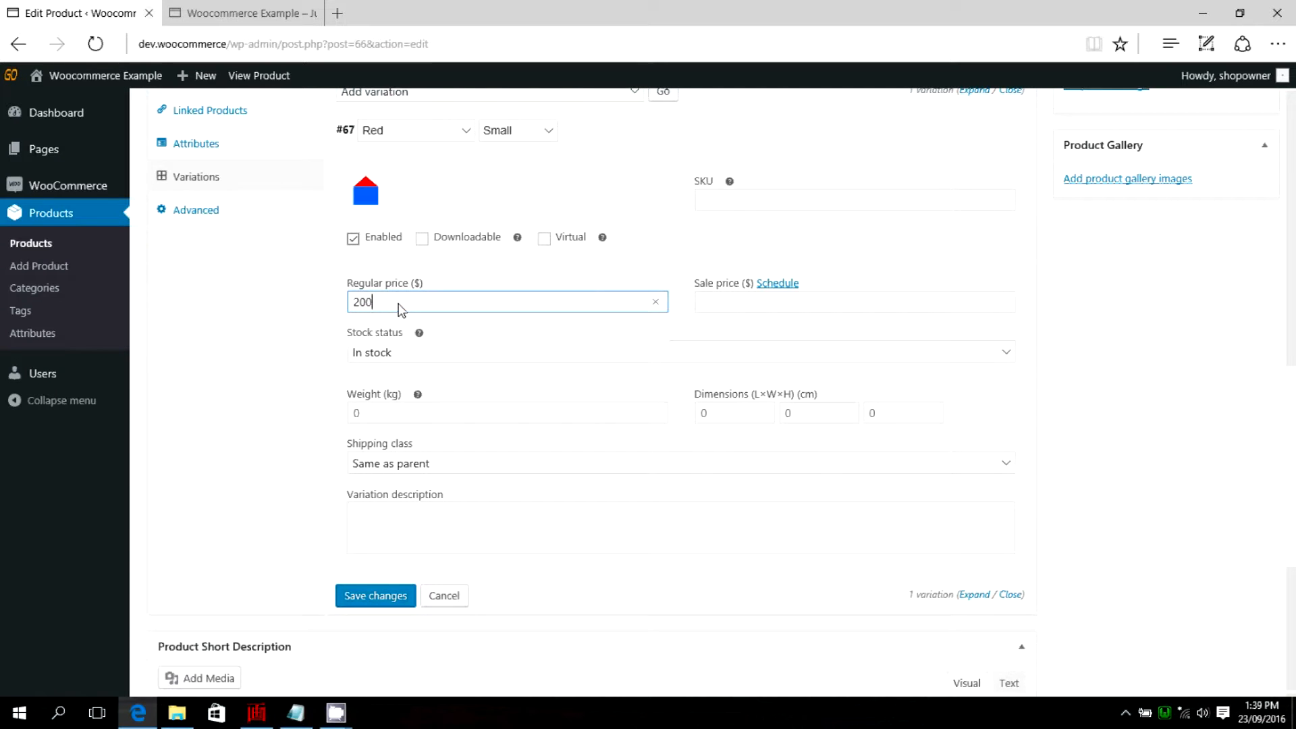
scroll(318, 358, down, 2)
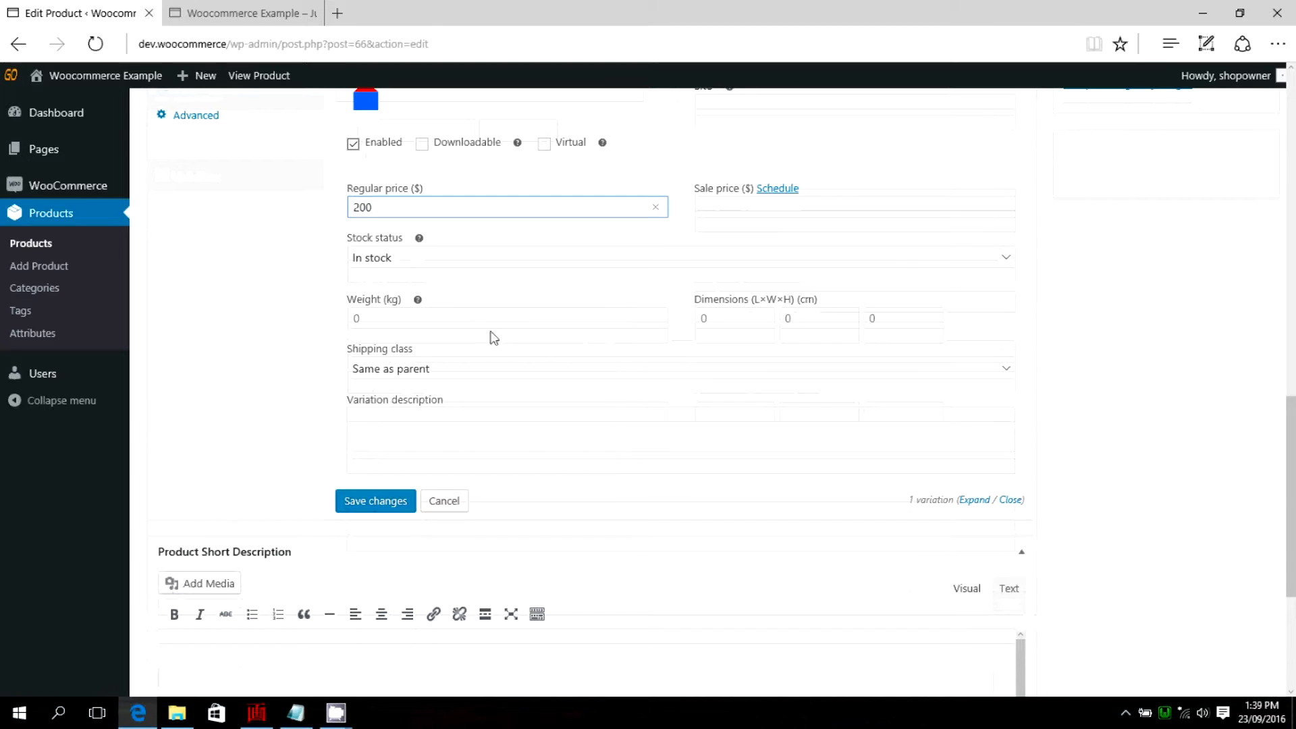
click(723, 327)
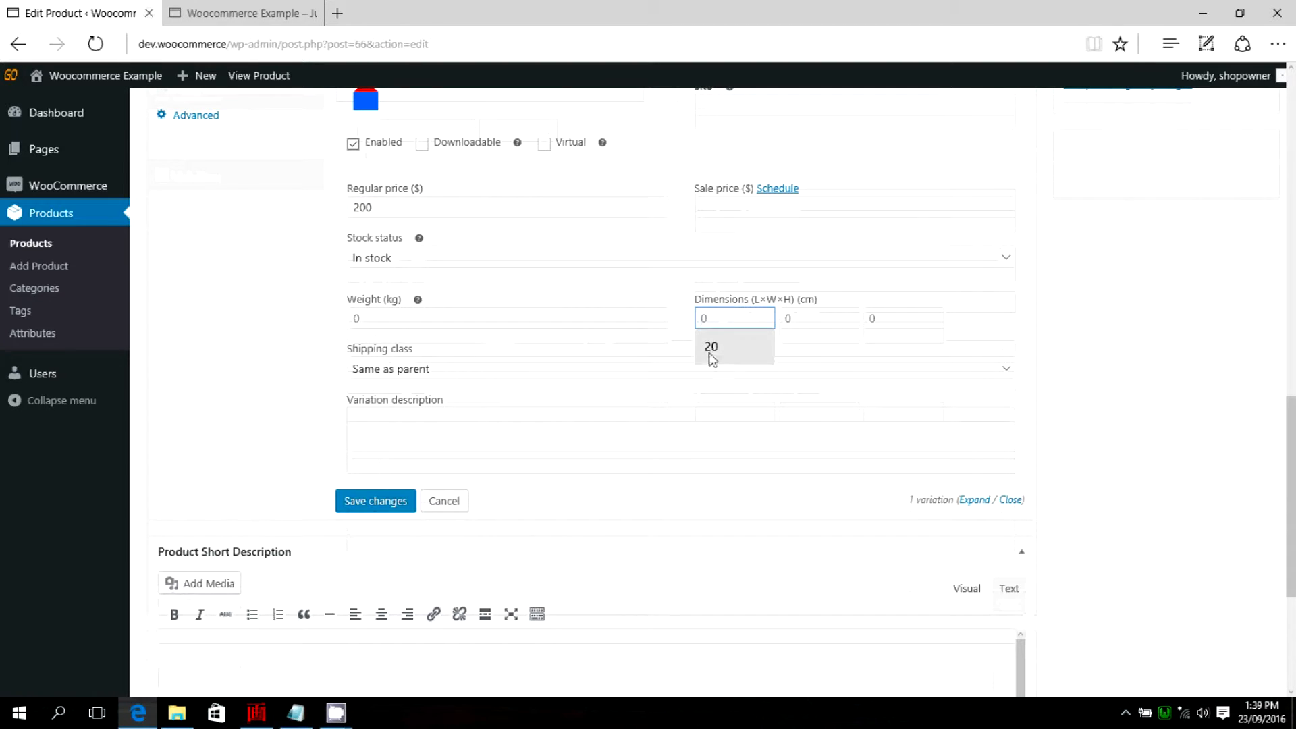
click(716, 348)
click(799, 326)
text(30)
click(900, 326)
click(892, 351)
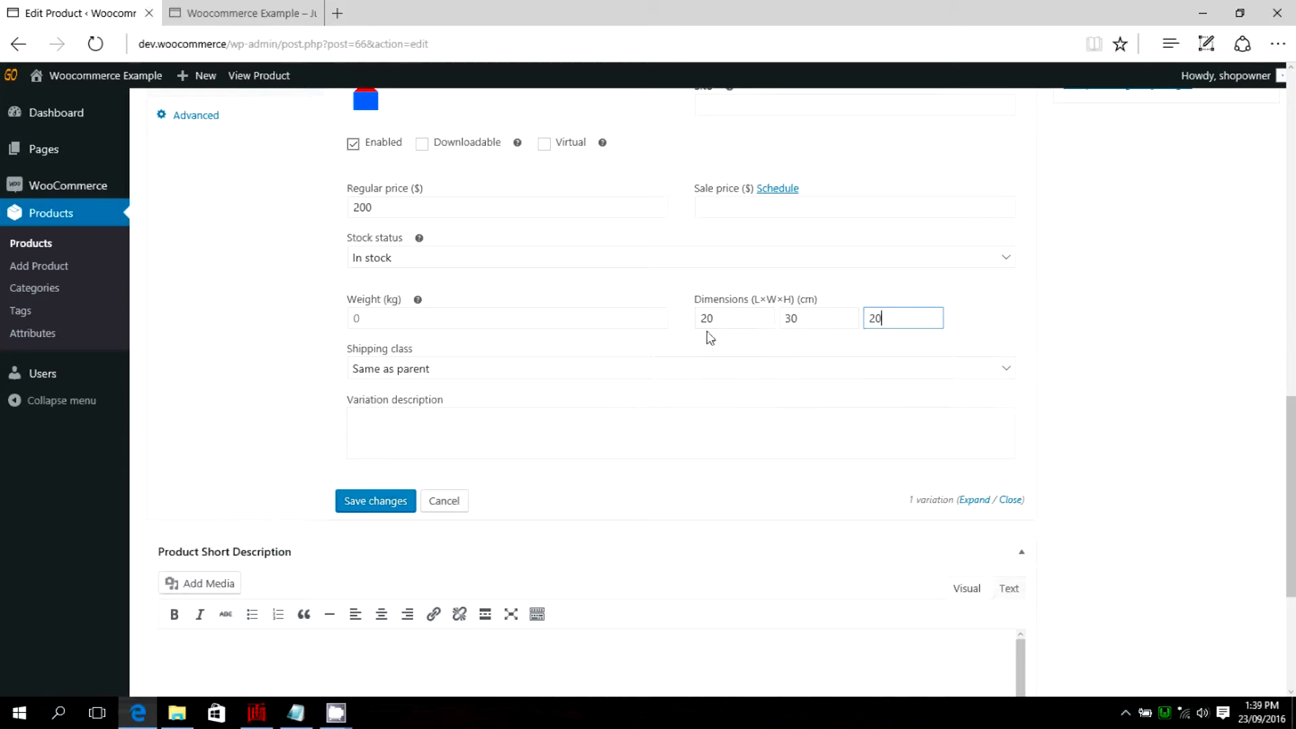
Enter the variation description "This is a blue house with a red roof." and save the variation changes.
click(395, 442)
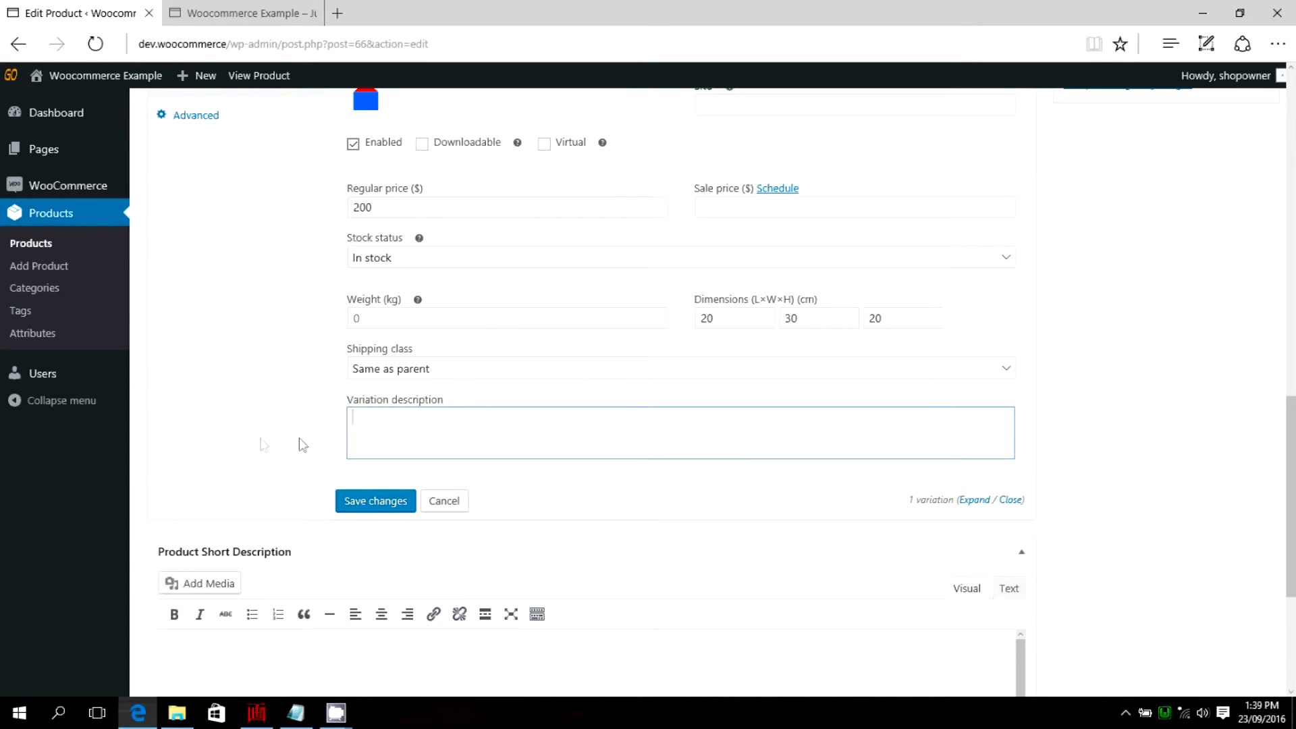
scroll(263, 443, up, 1)
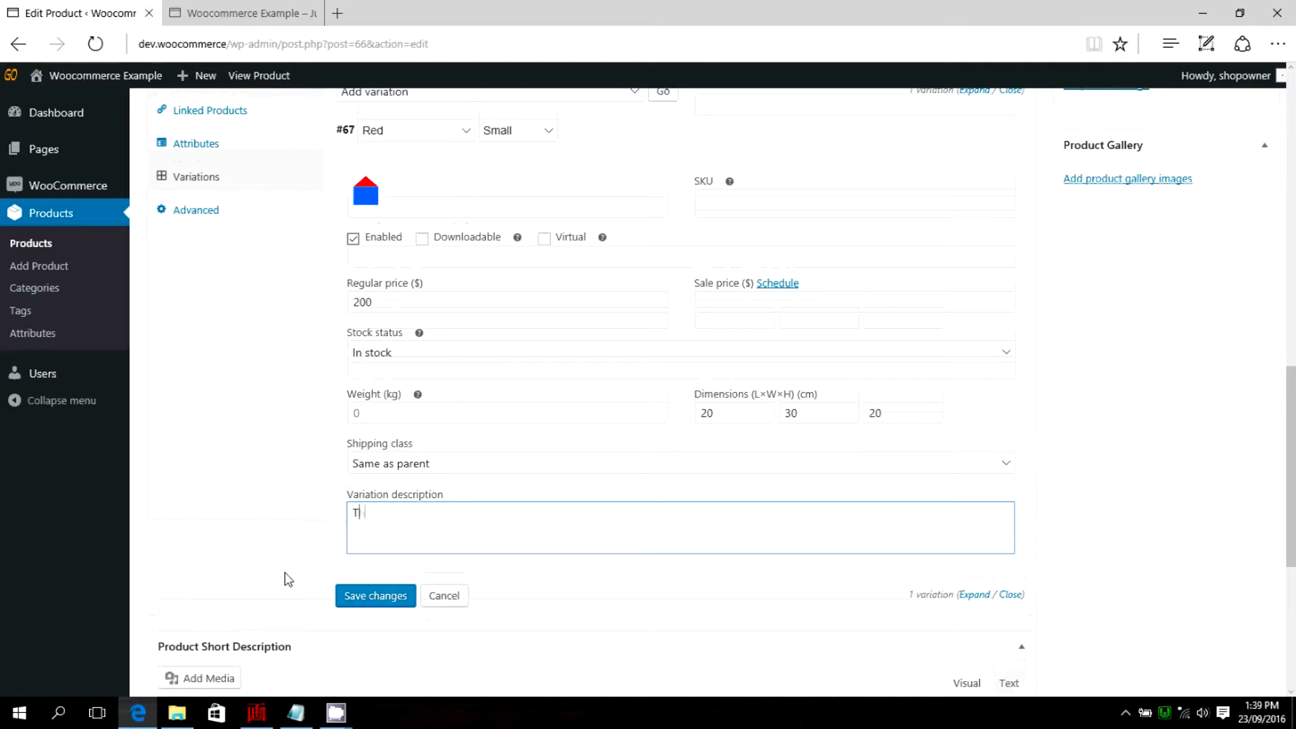
text(This is a b)
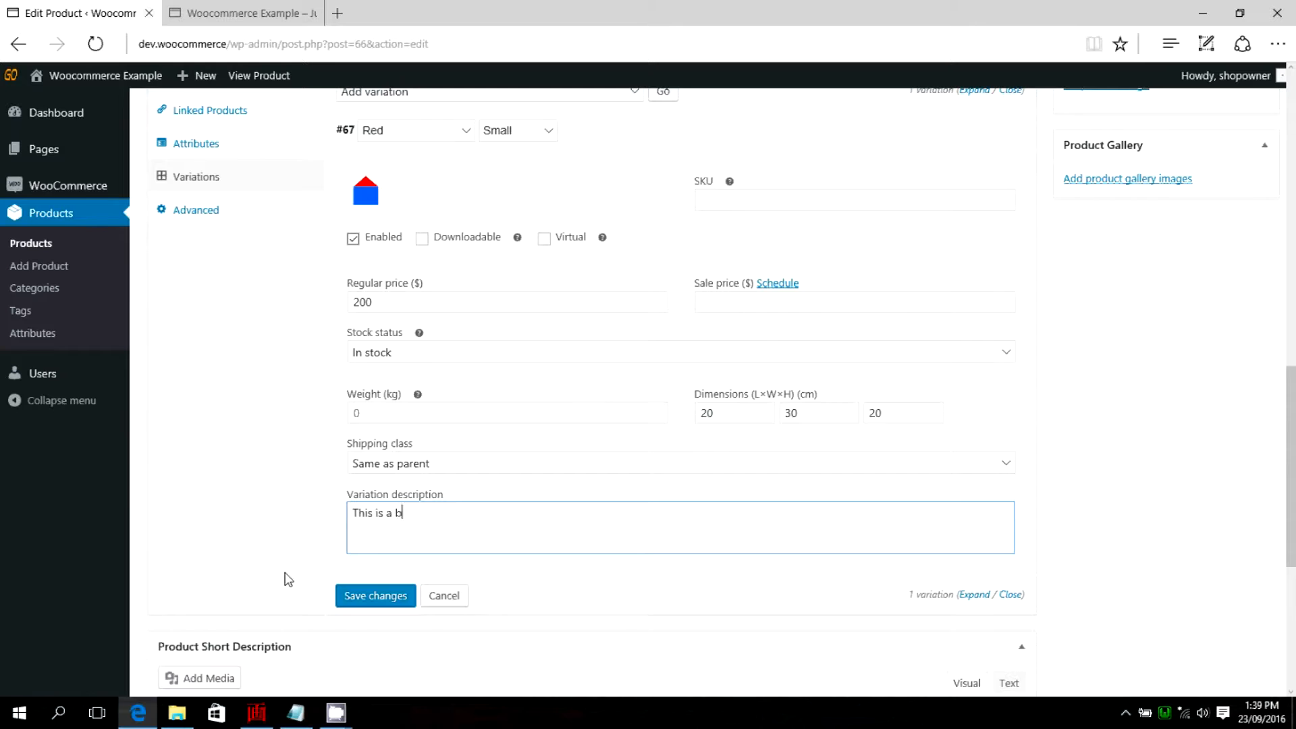
text(lue house wi)
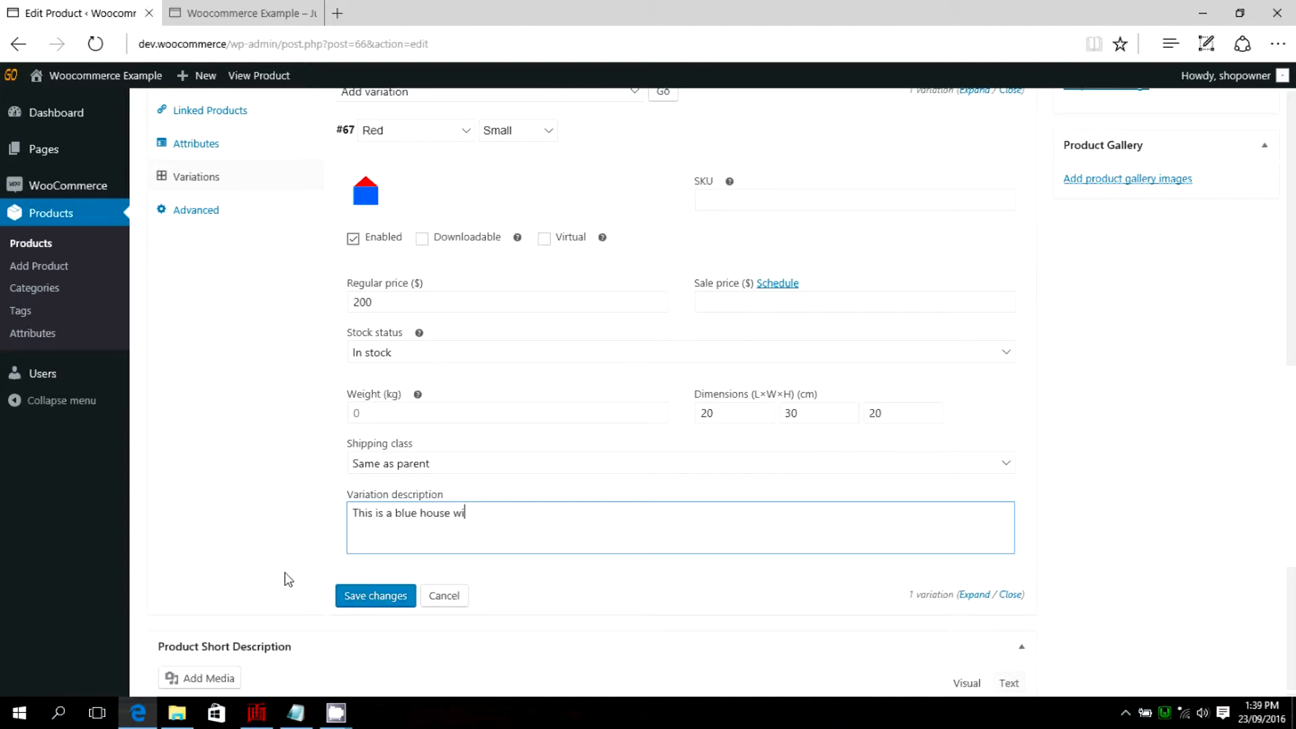
text(th a red roof.)
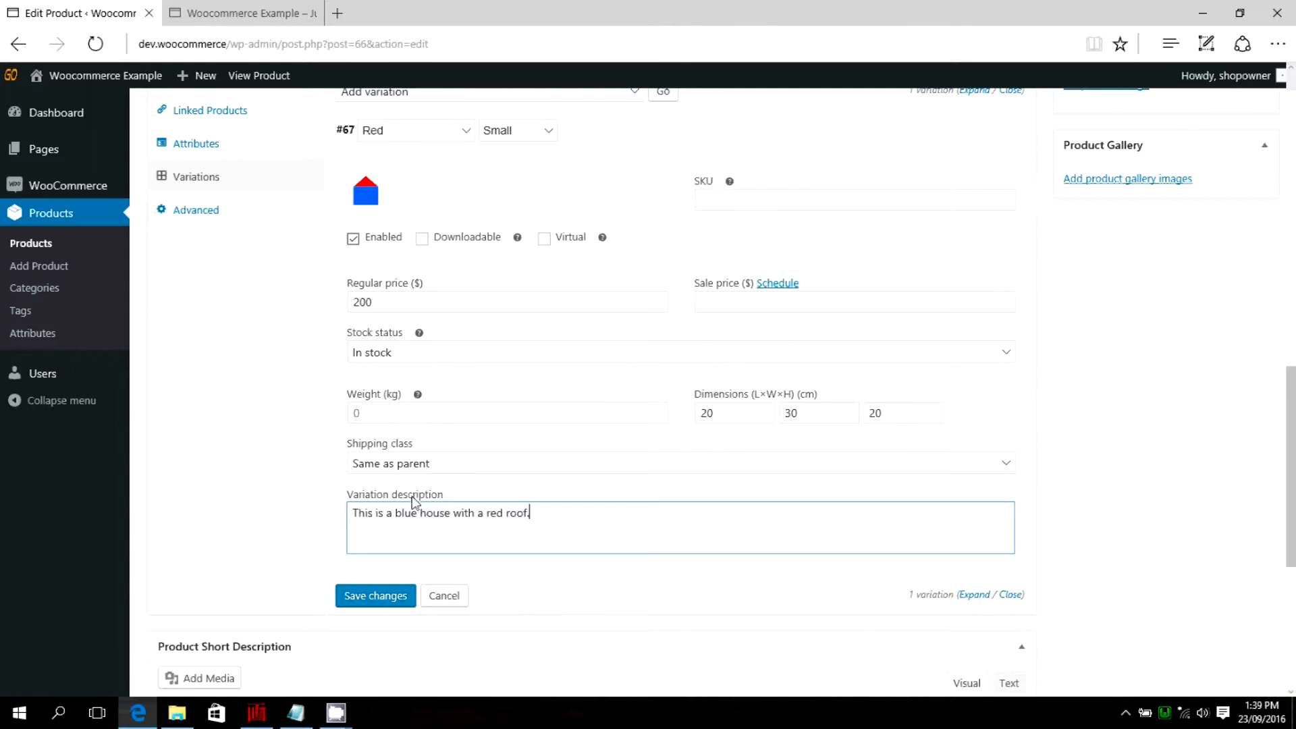
scroll(375, 526, down, 1)
click(370, 508)
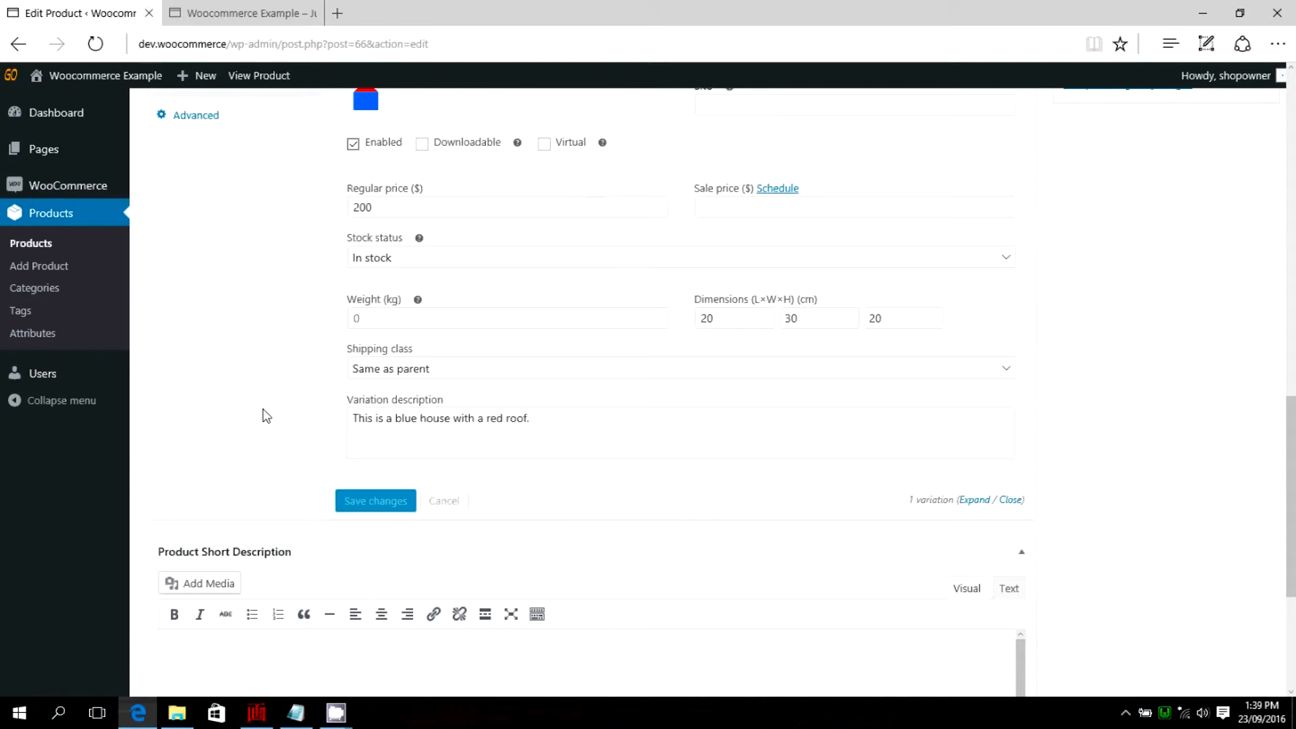
Add a second variation and set its Roof Colour to Blue and its Size to Small.
scroll(254, 403, up, 3)
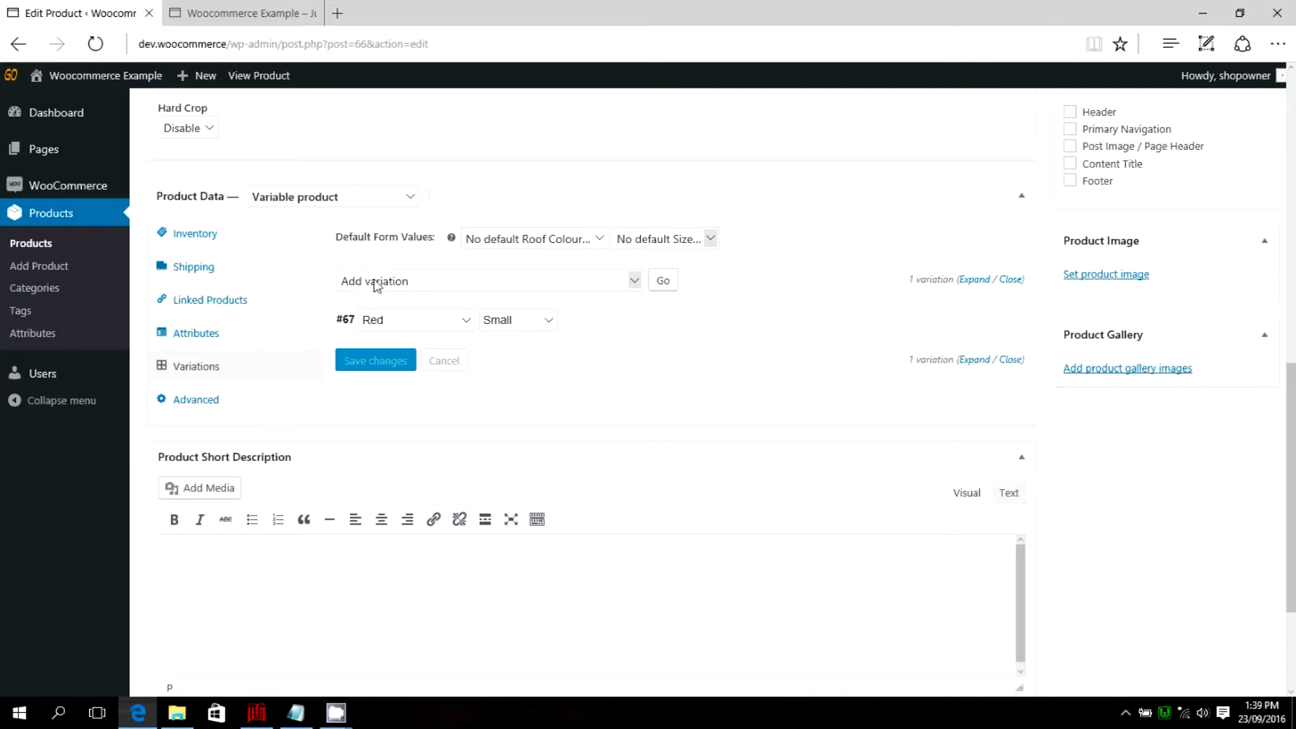
click(664, 281)
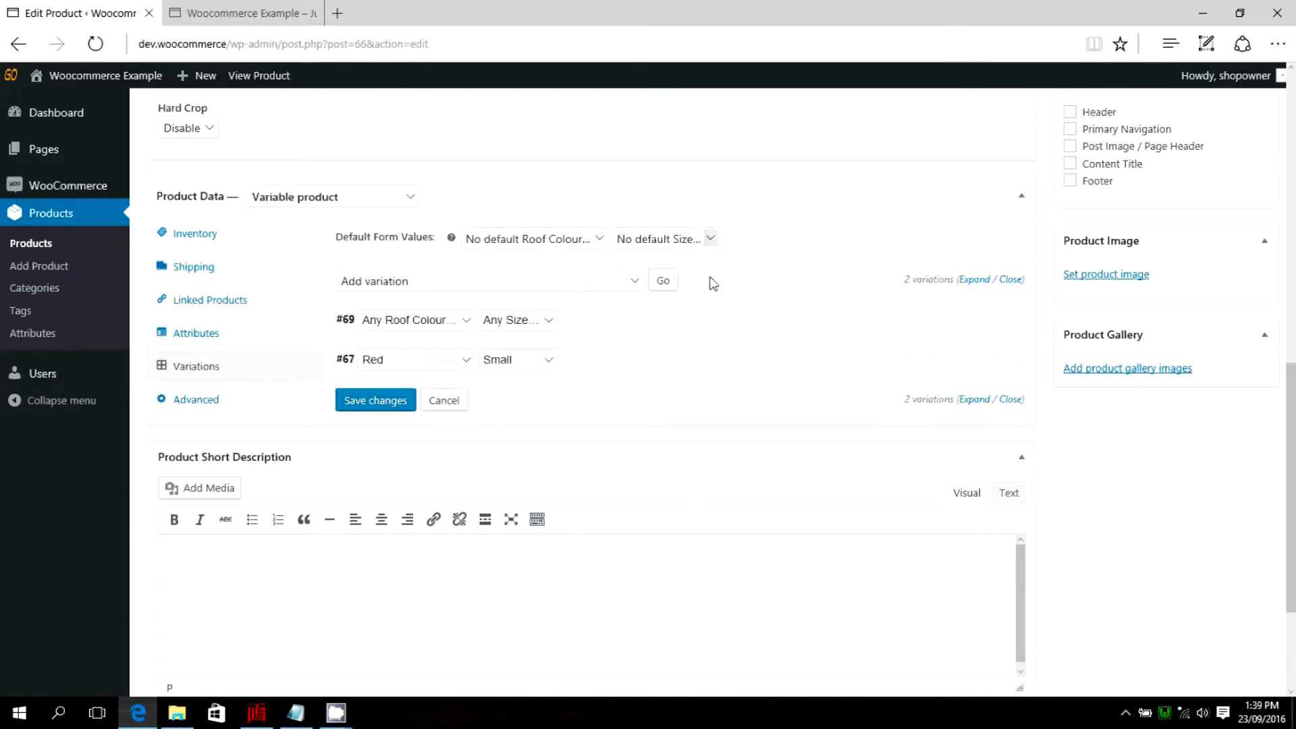
click(464, 321)
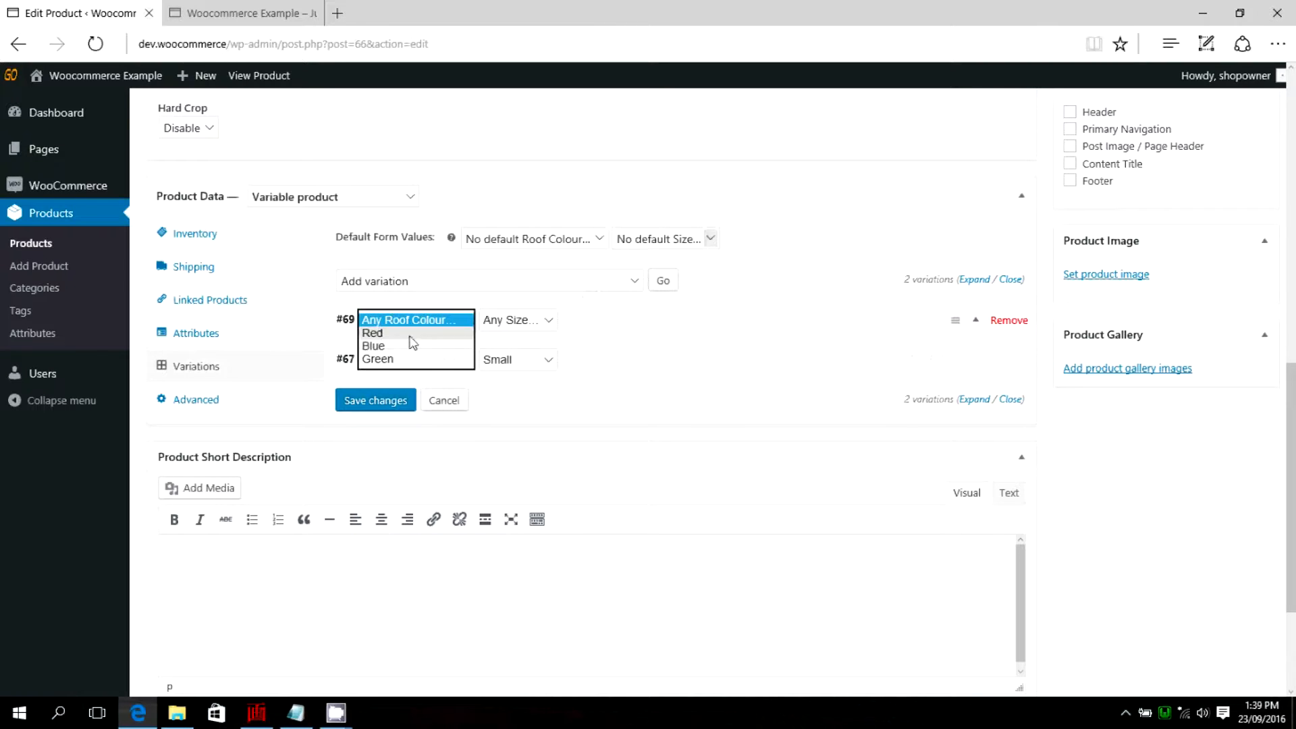
click(390, 347)
click(551, 327)
click(500, 360)
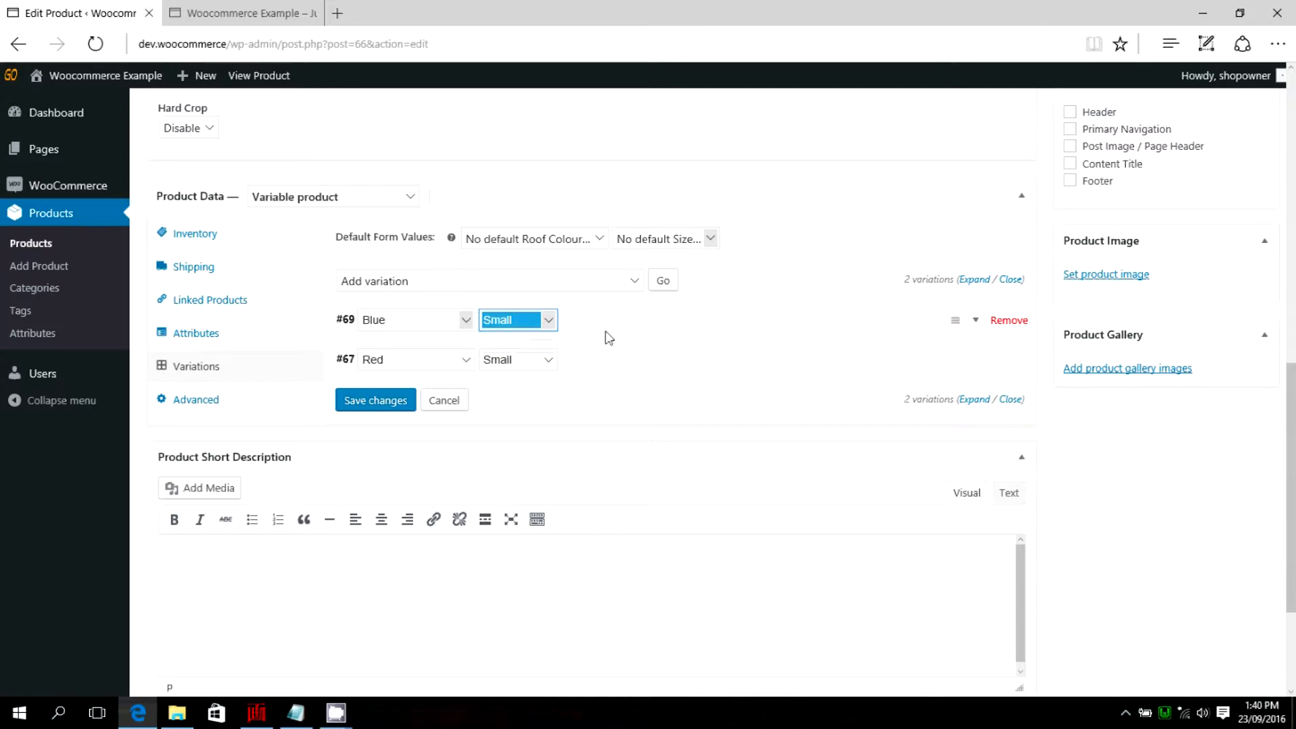
Expand the Blue Small variation, upload the blue-blue picture from the Houses folder and set it as the variation's image.
click(980, 329)
scroll(378, 338, down, 2)
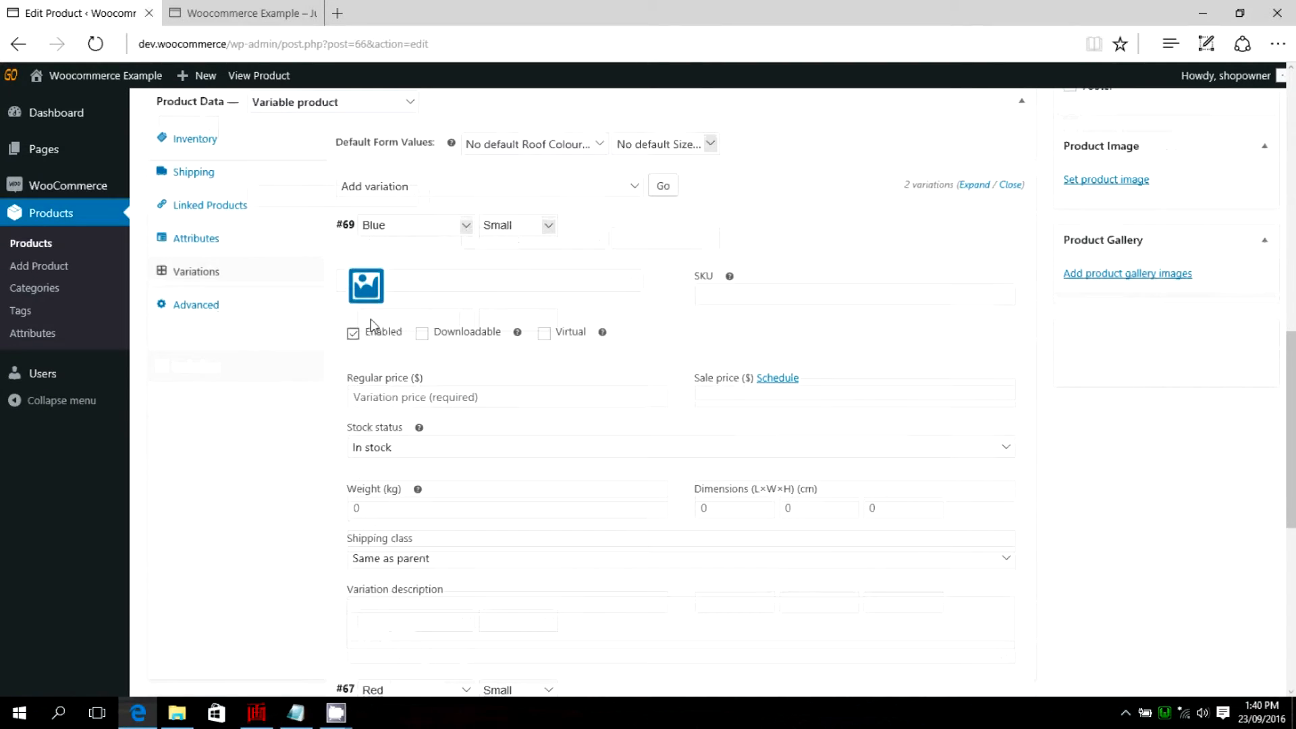
click(365, 282)
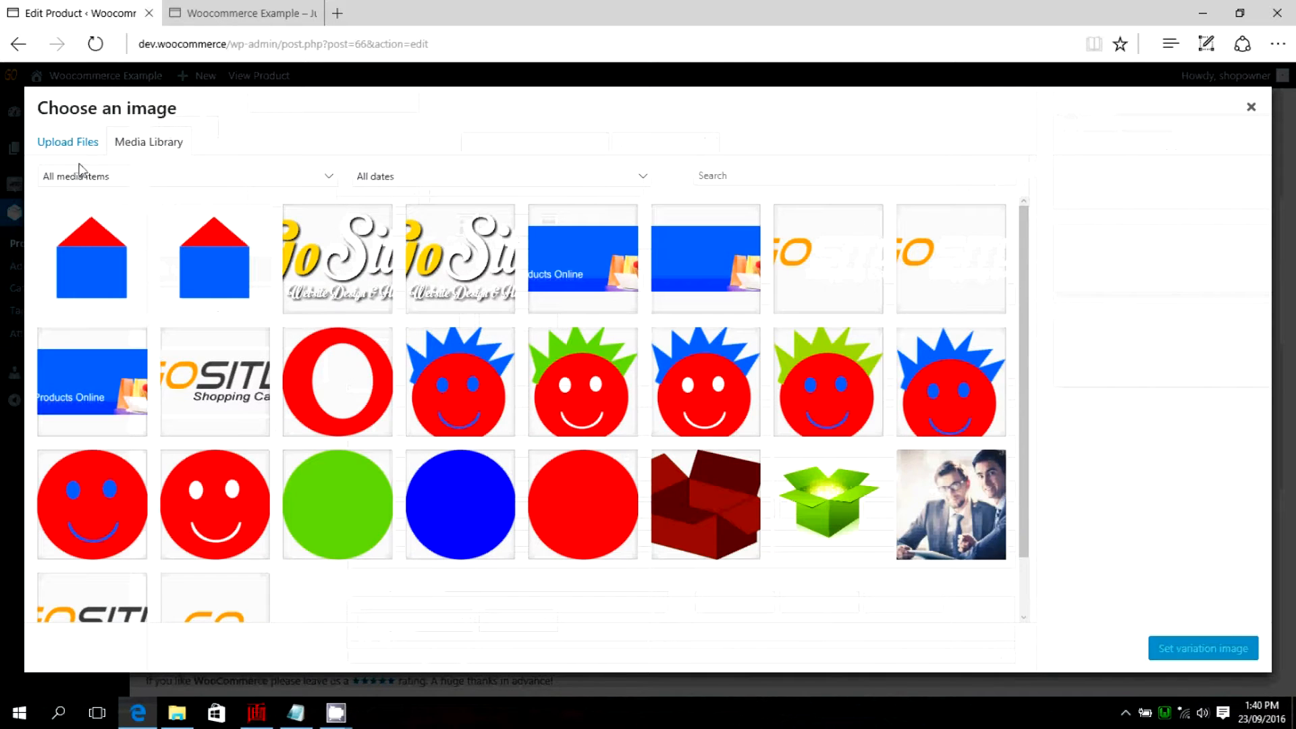
click(634, 390)
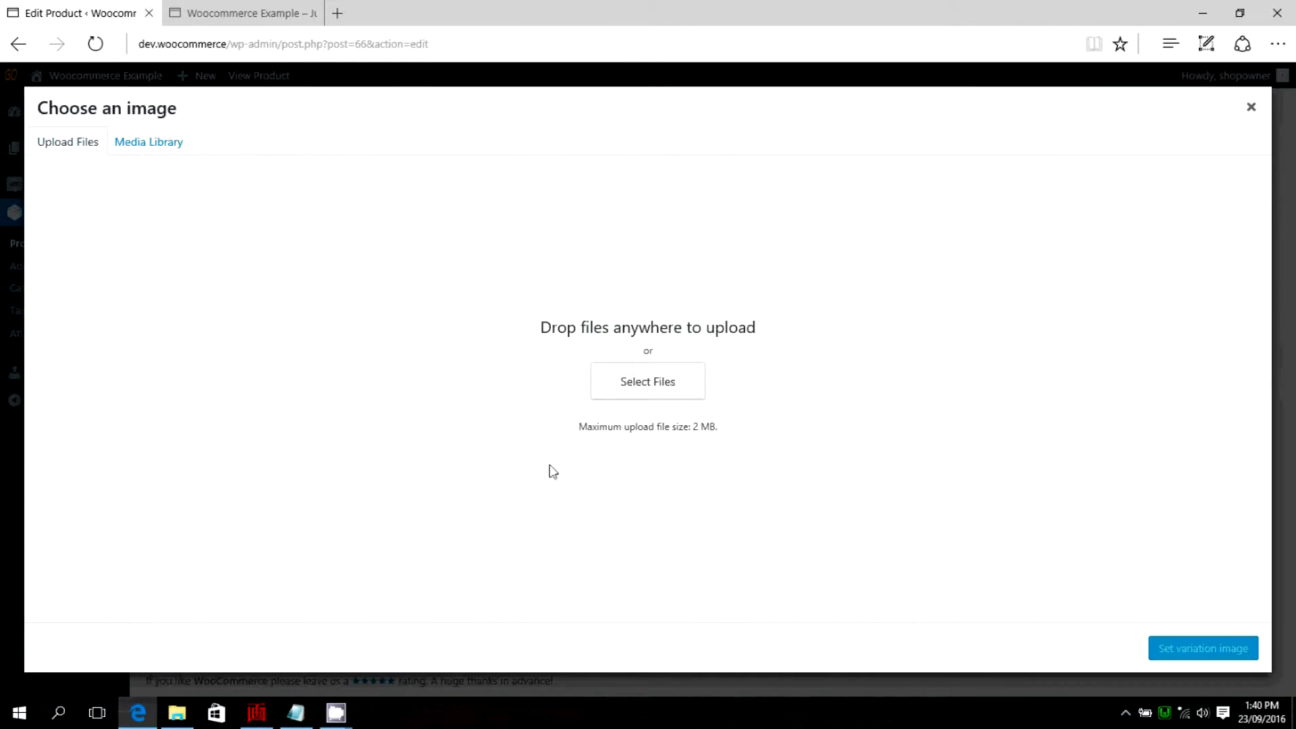
click(188, 125)
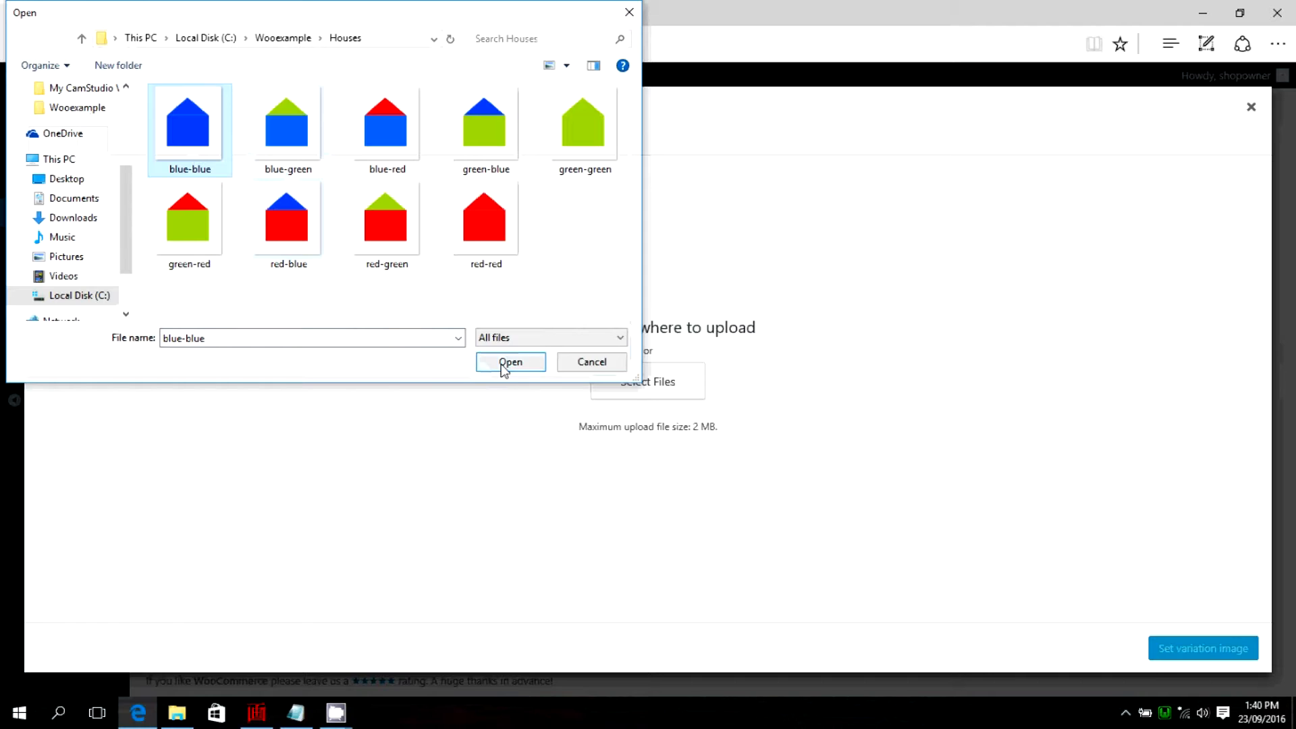
click(504, 367)
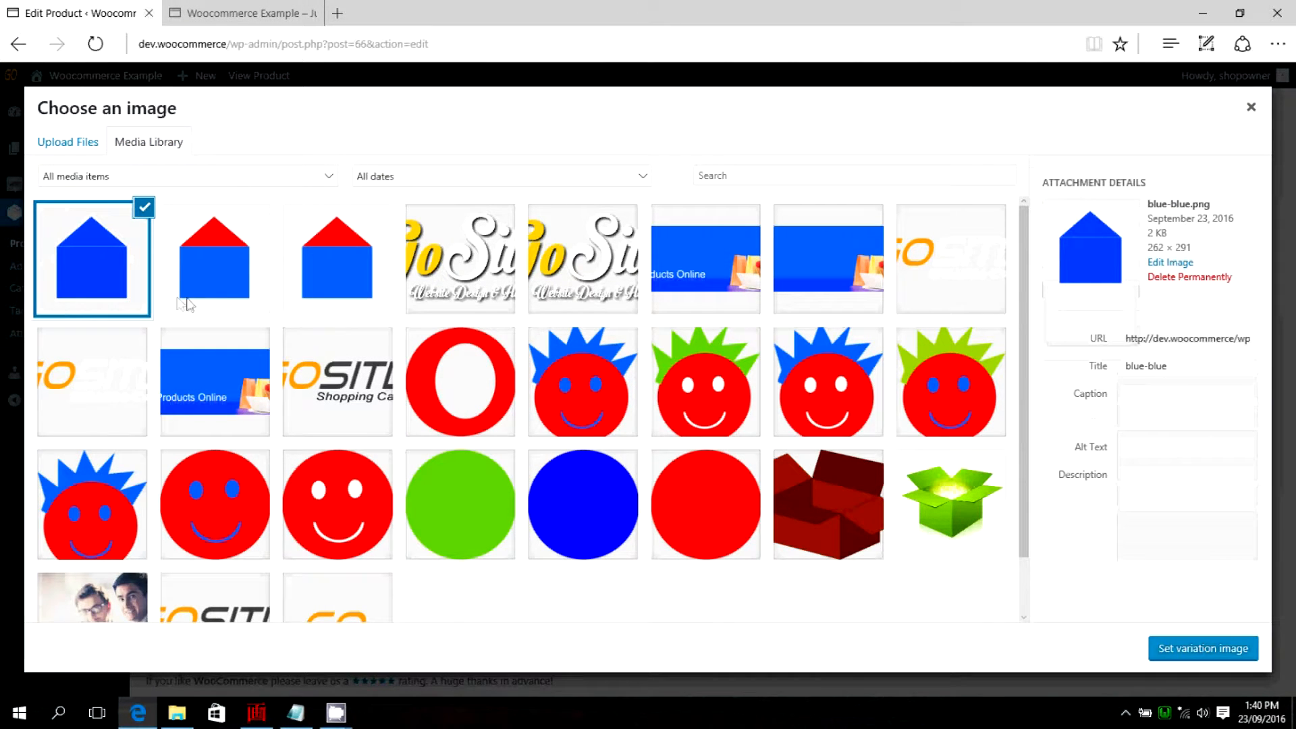
click(1195, 650)
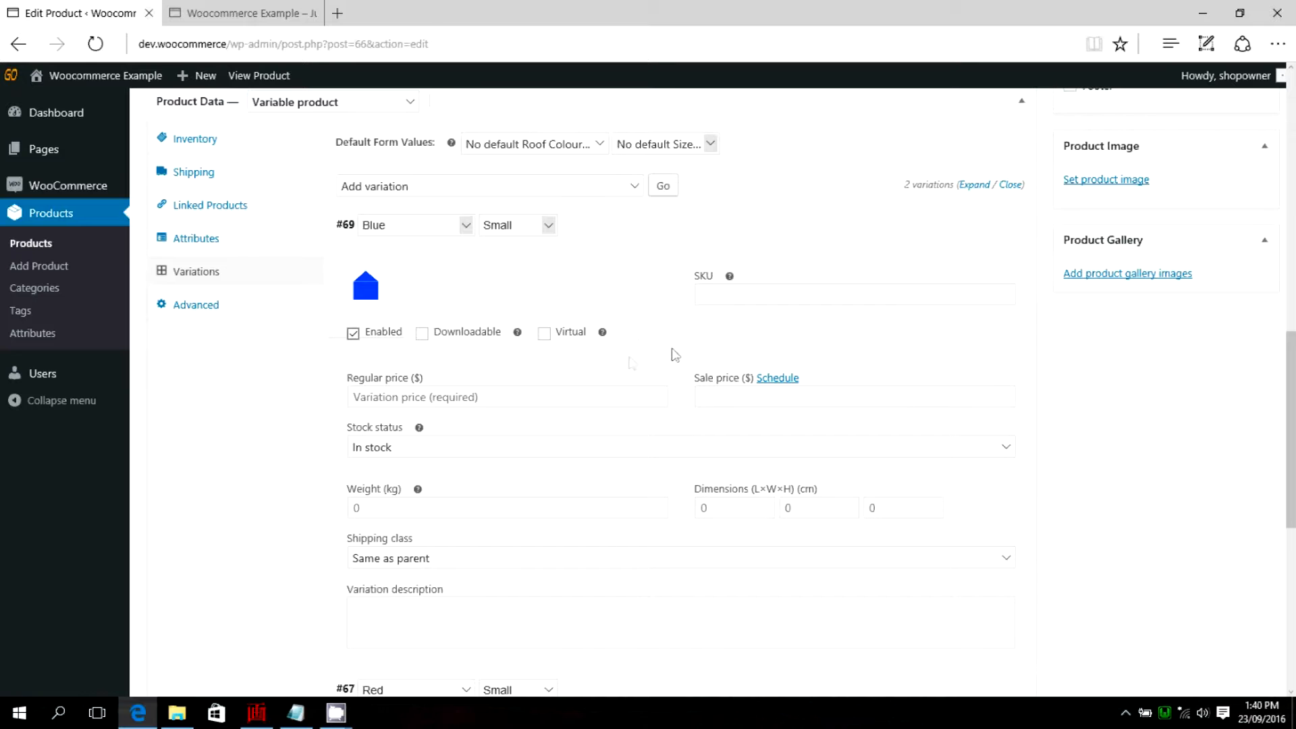
Set the Blue Small variation's regular price to 200 and its dimensions to 20 × 15 × 20 cm.
scroll(523, 328, down, 2)
click(415, 305)
text(200)
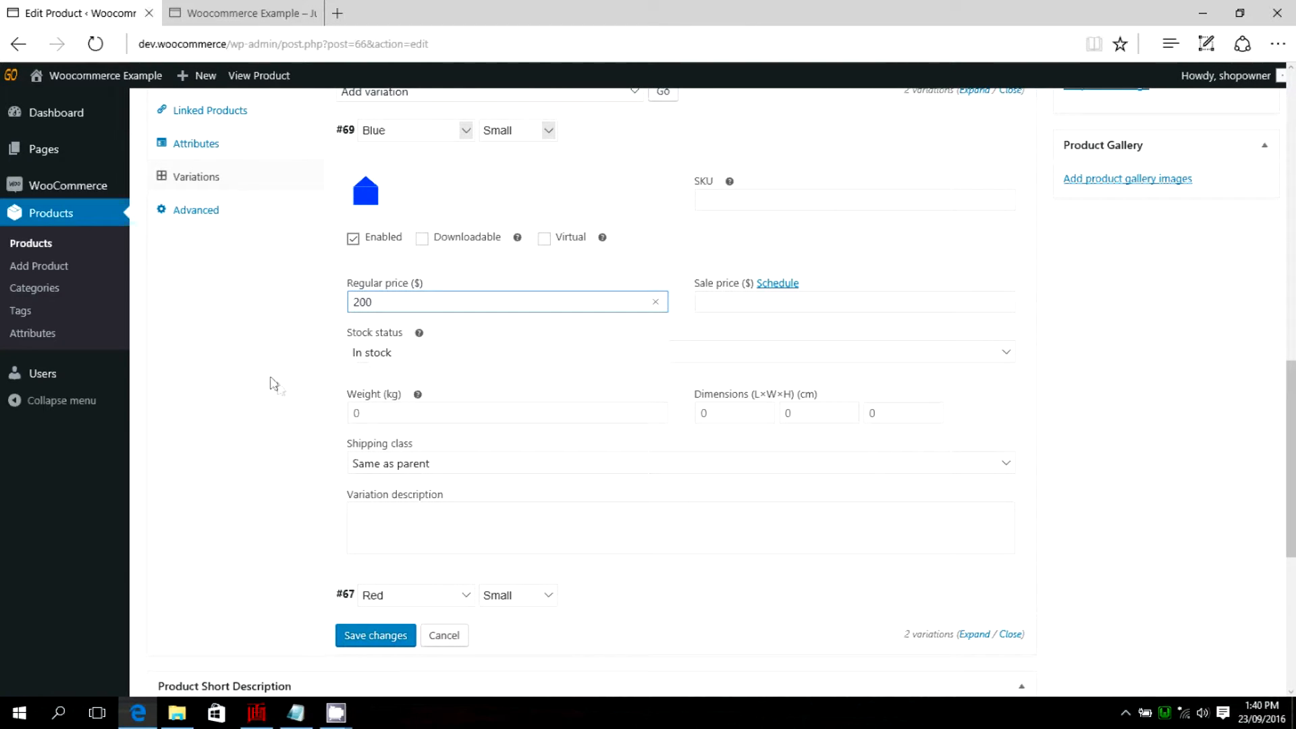
click(713, 414)
text(20)
click(807, 415)
click(813, 447)
click(898, 413)
click(879, 442)
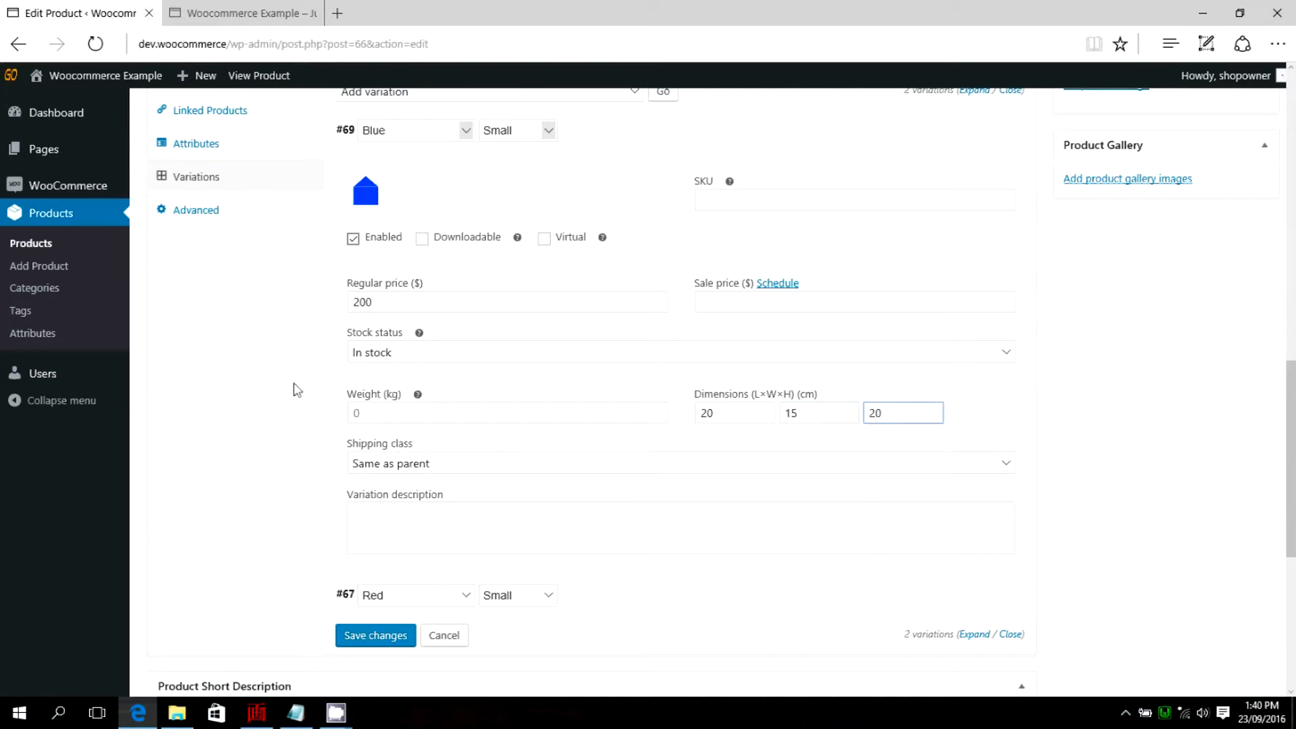
click(398, 414)
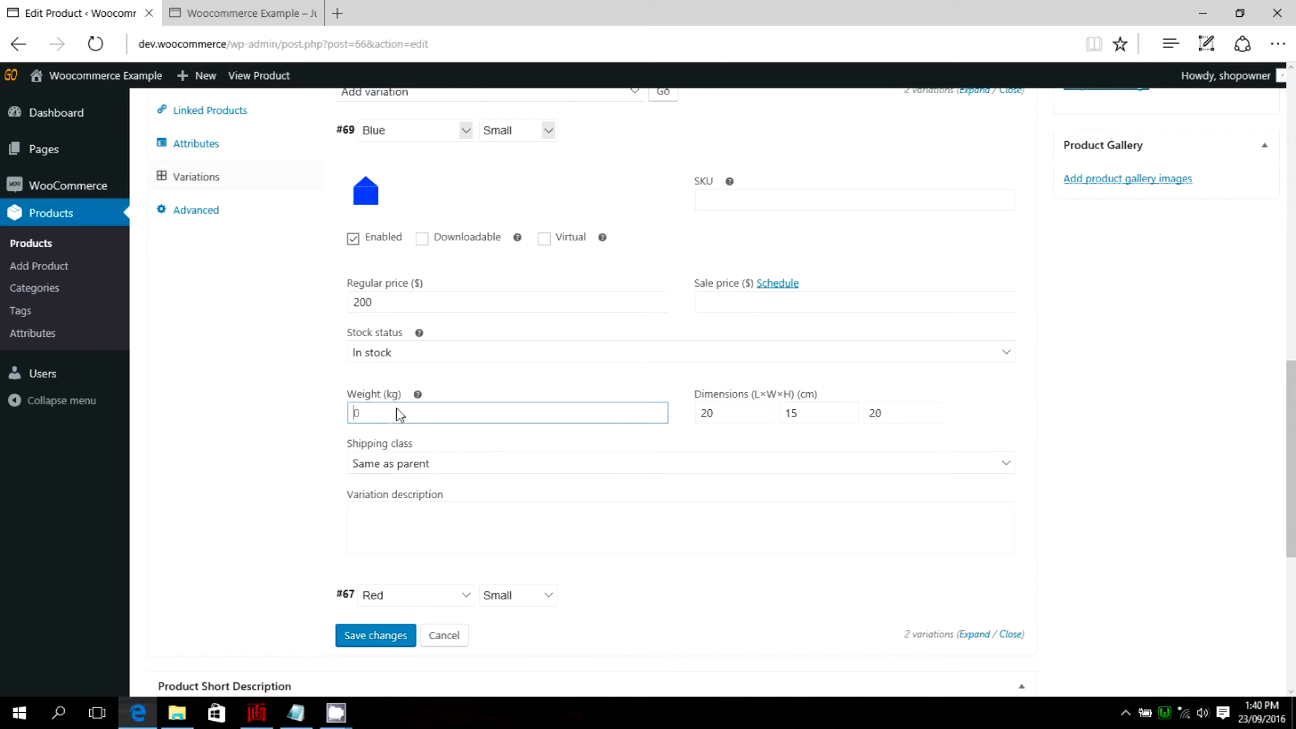
Describe the Blue Small variation as "This is a blue house with a blue roof." and save the variation changes.
click(368, 515)
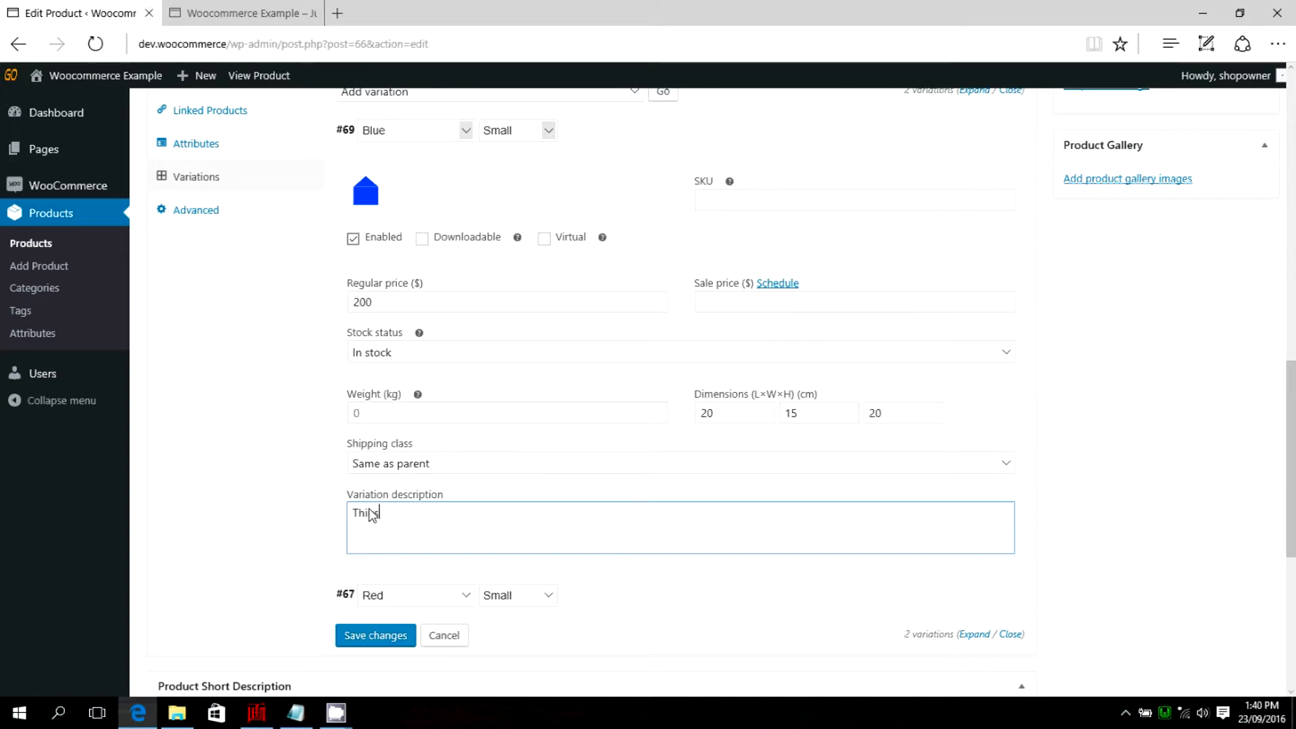
text(This is)
key(BackSpace)
key(BackSpace)
key(BackSpace)
key(BackSpace)
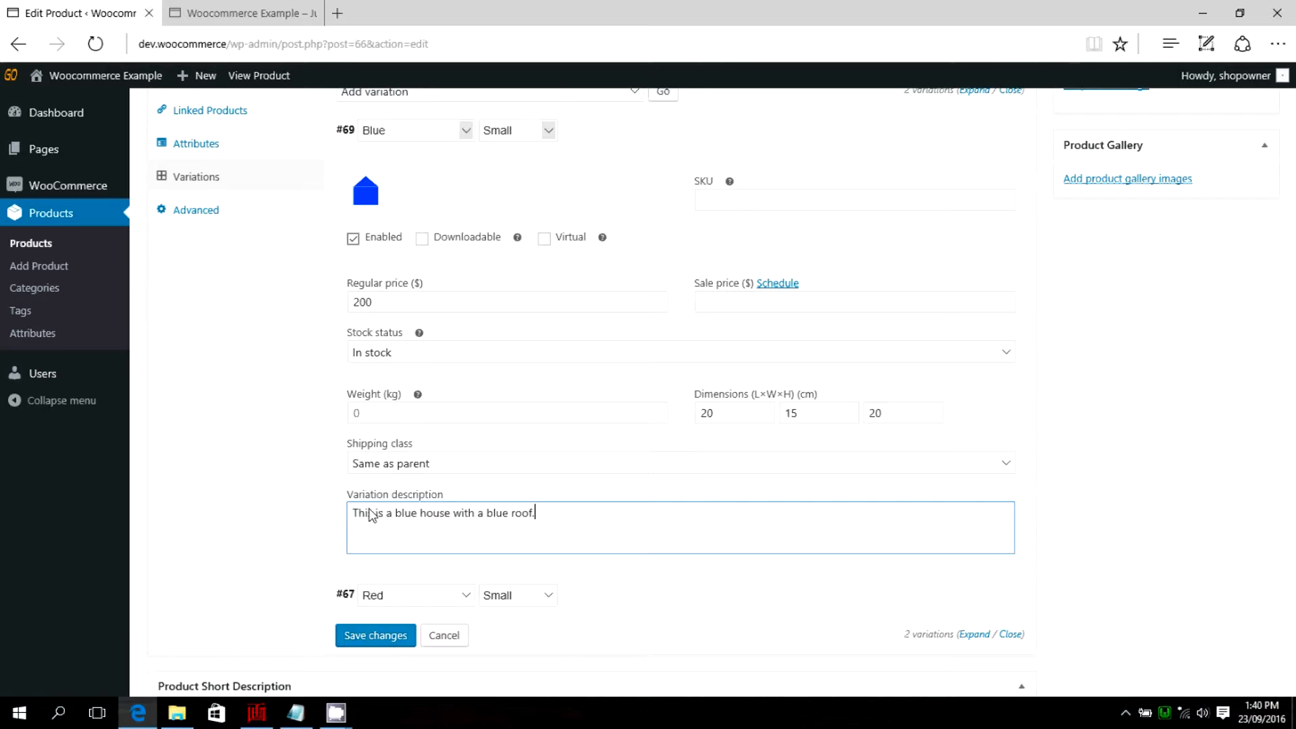
scroll(464, 571, down, 2)
click(407, 544)
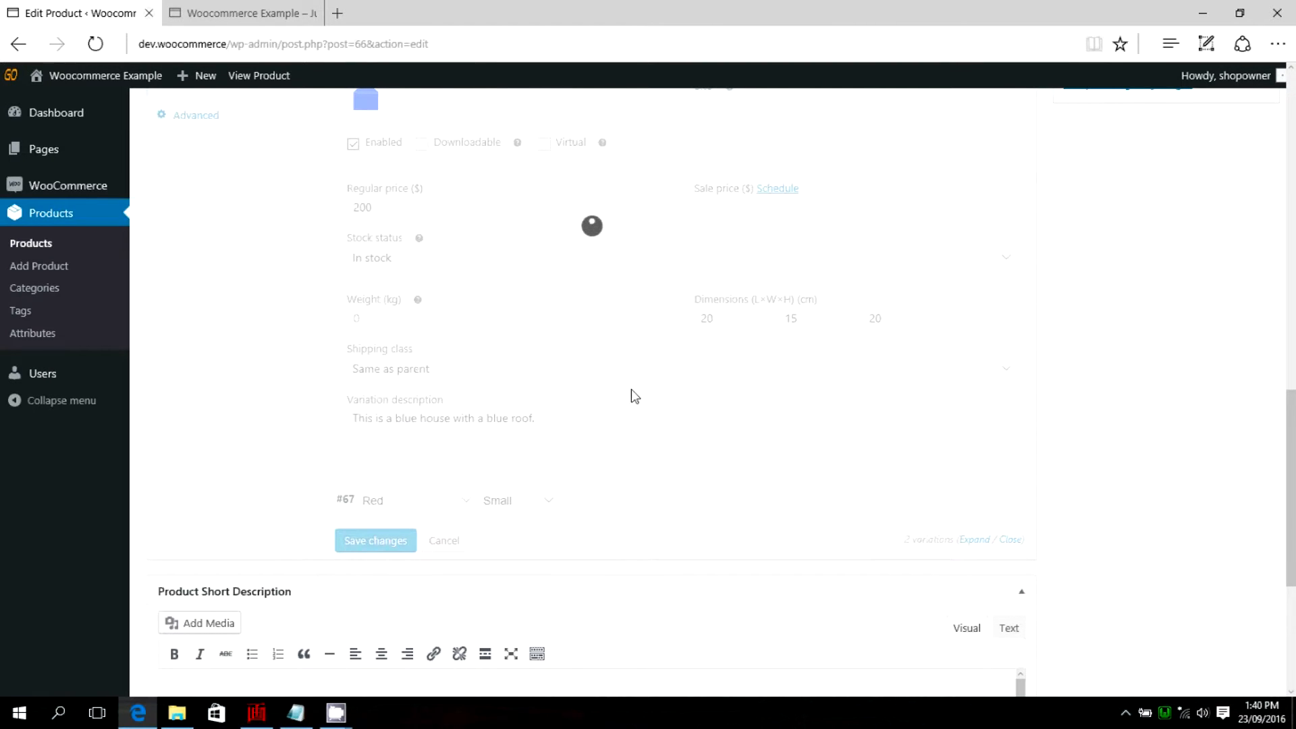
Add a third variation with Roof Colour Green and Size Large, and expand its details.
scroll(905, 354, up, 6)
scroll(1013, 338, up, 2)
scroll(1044, 351, down, 3)
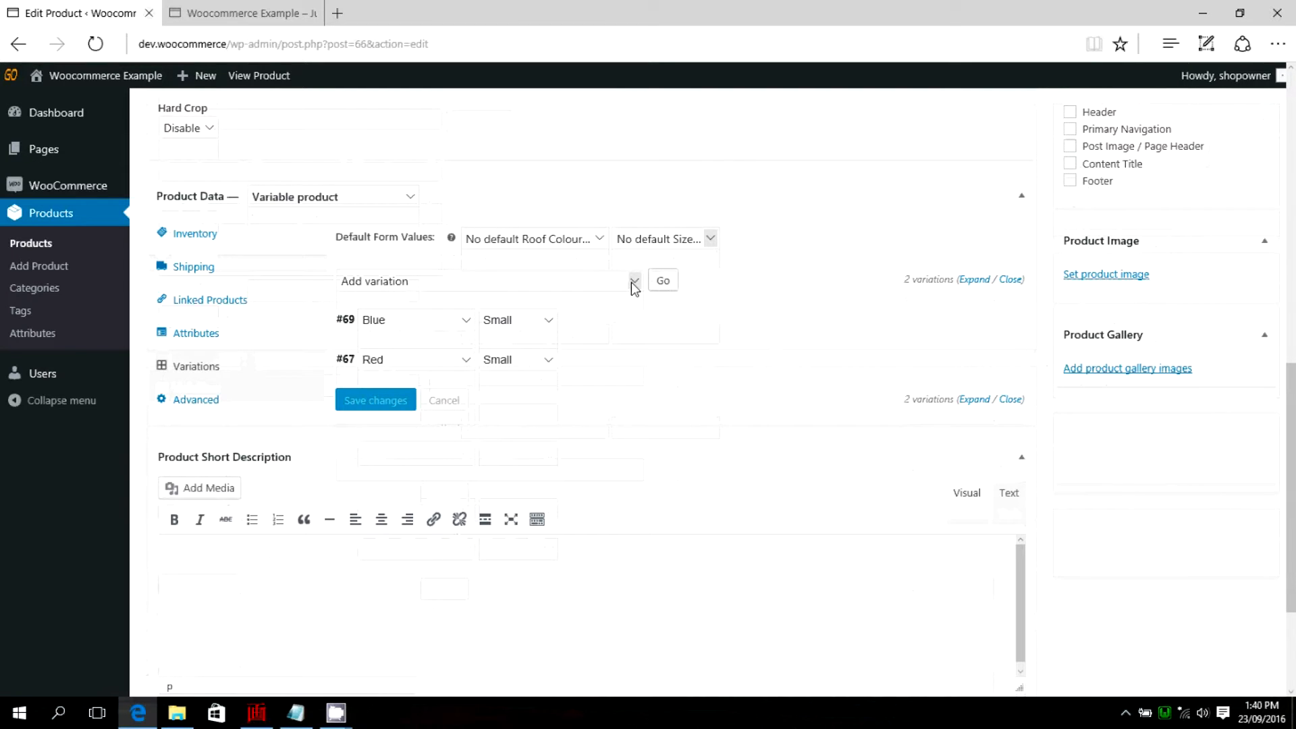
click(663, 281)
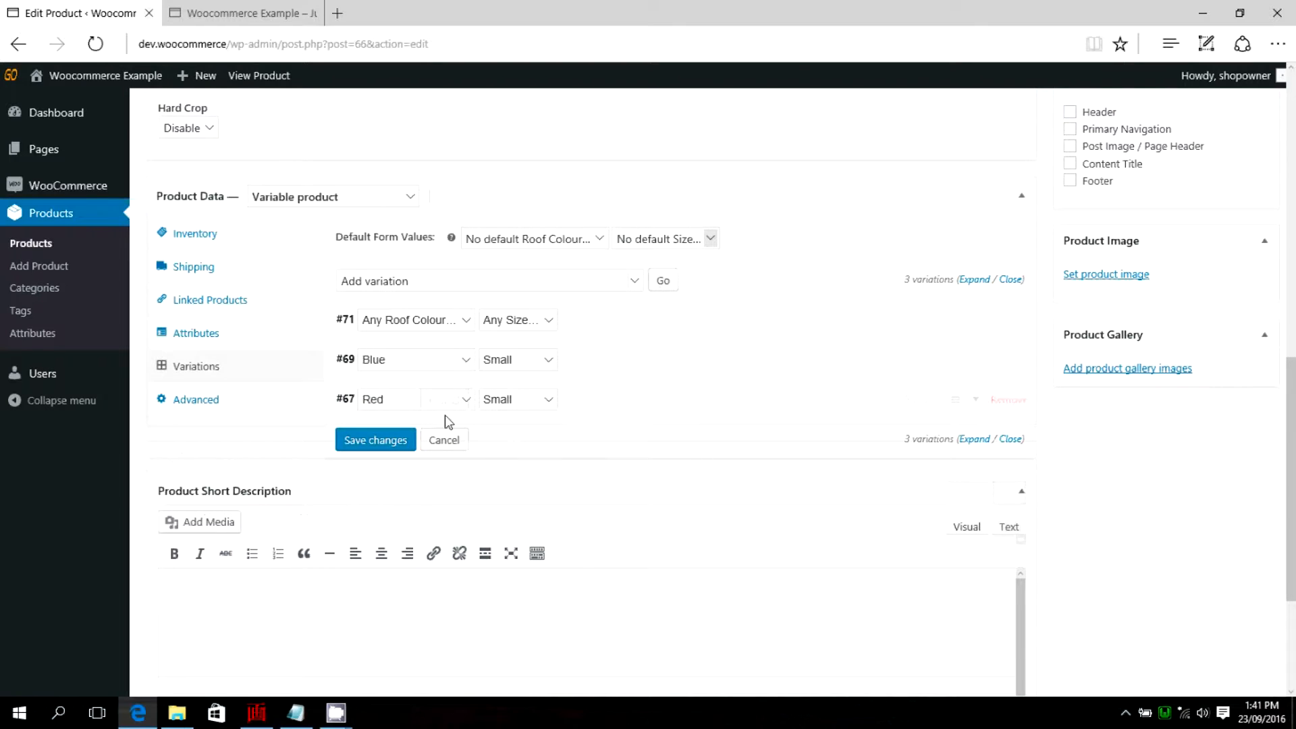
click(466, 320)
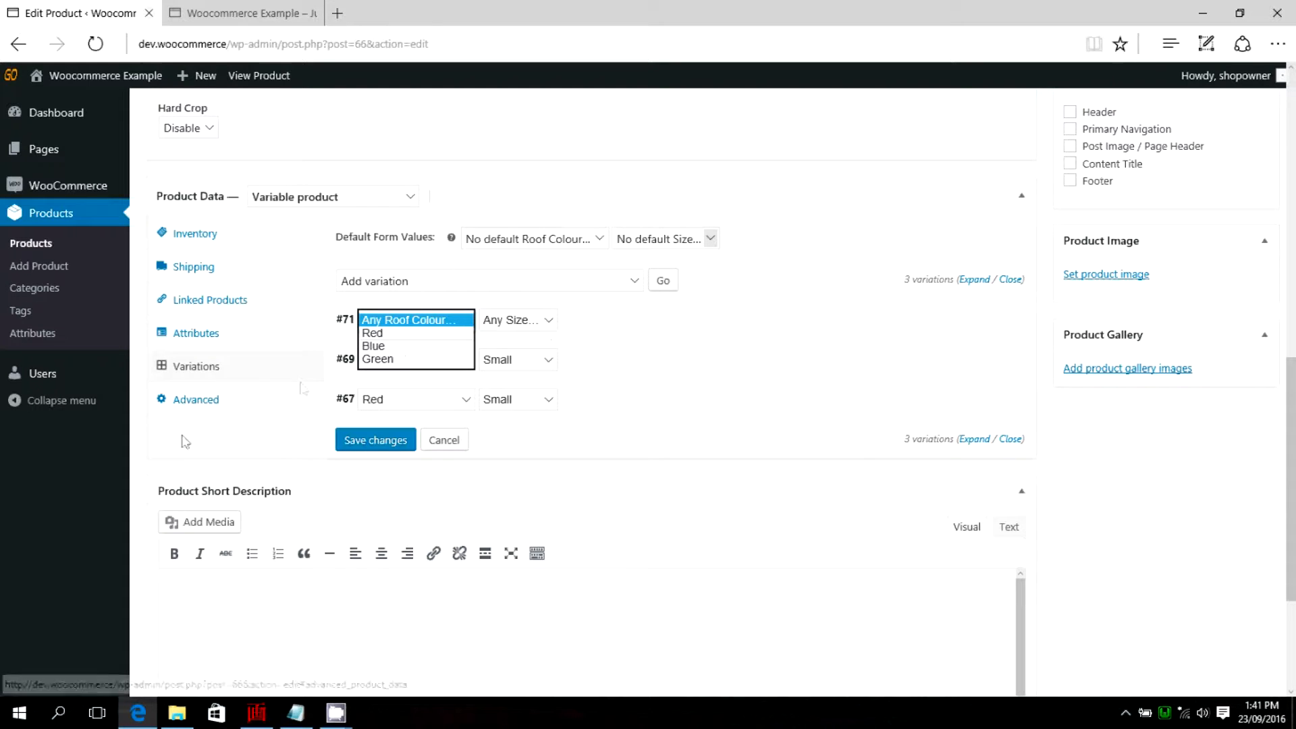
click(381, 360)
click(549, 321)
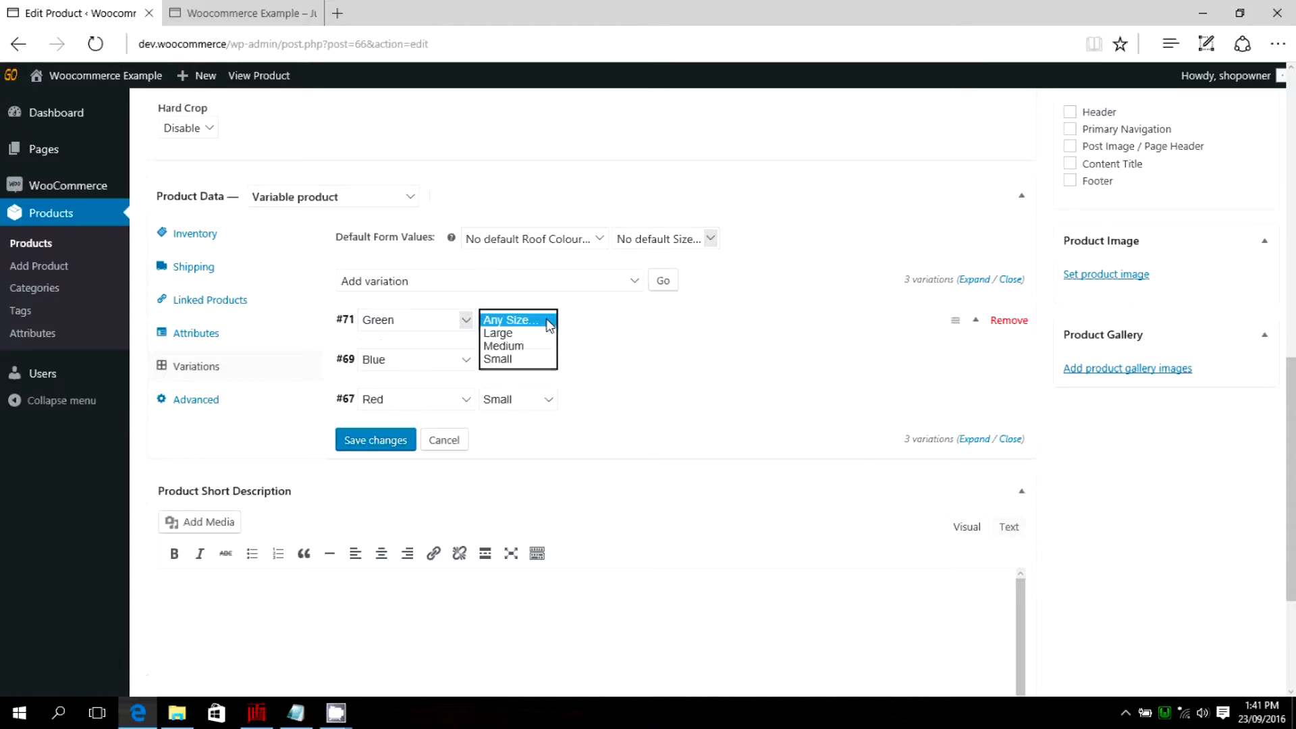
click(499, 332)
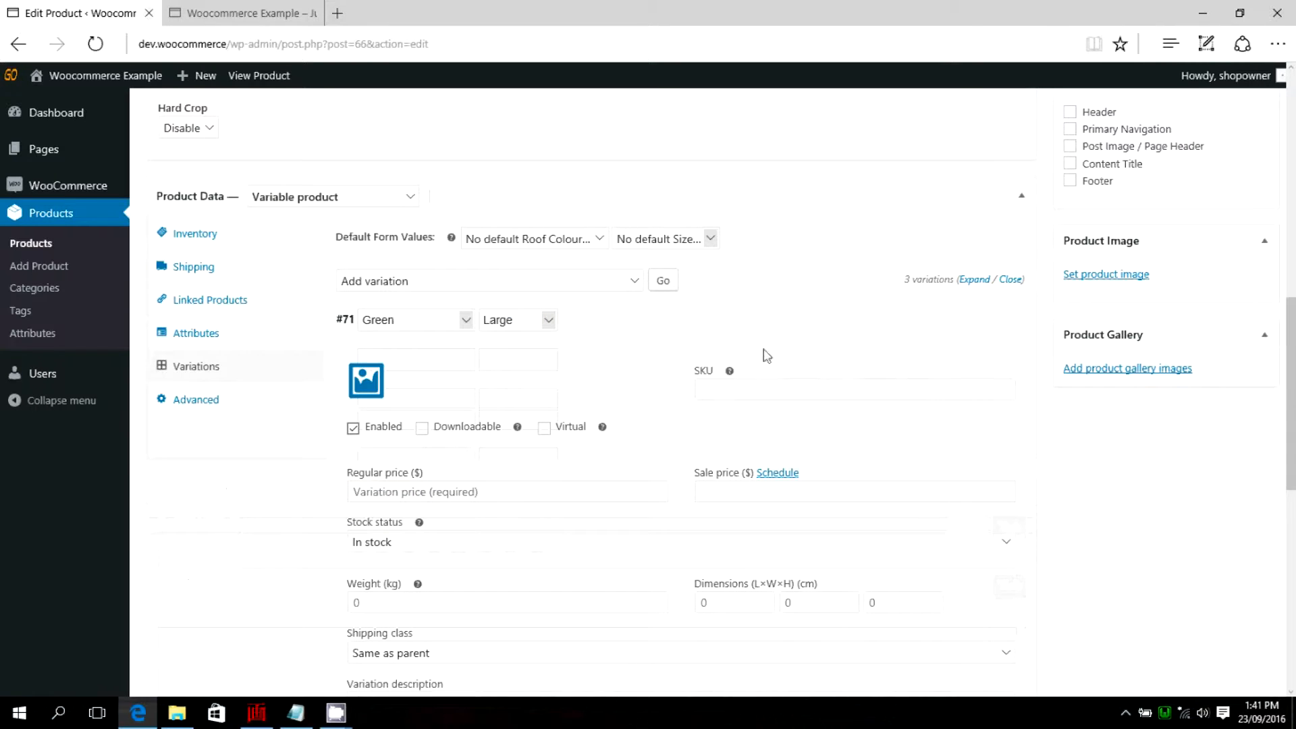
scroll(475, 373, down, 2)
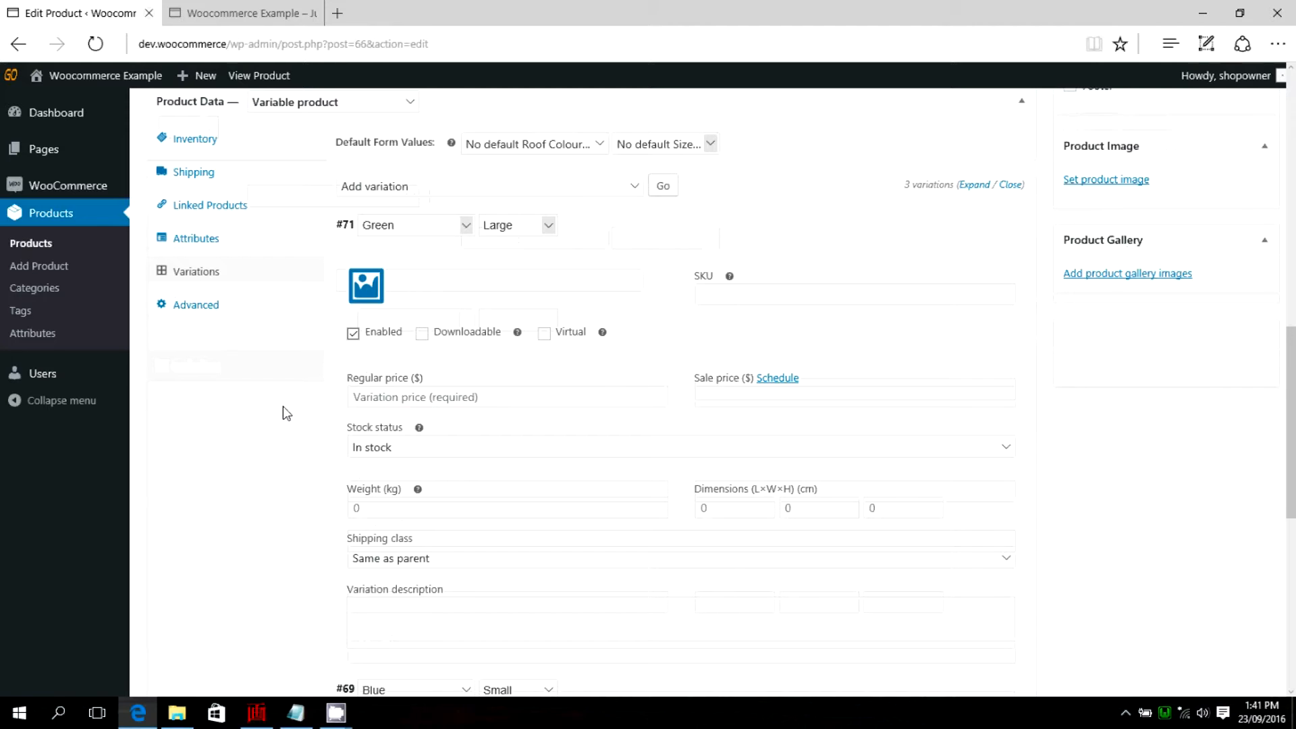
Upload the blue-green picture from the Houses folder and set it as the Green Large variation's image.
scroll(238, 395, down, 2)
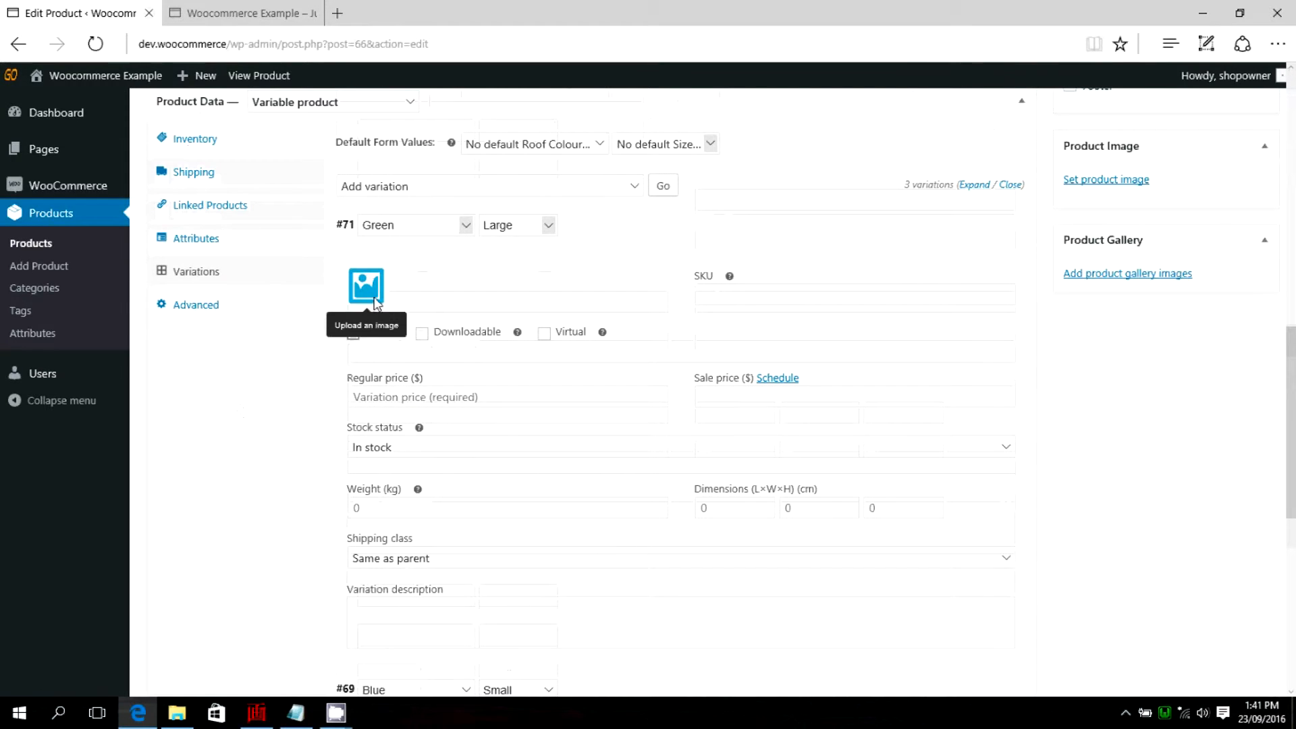
click(367, 283)
click(61, 142)
click(636, 386)
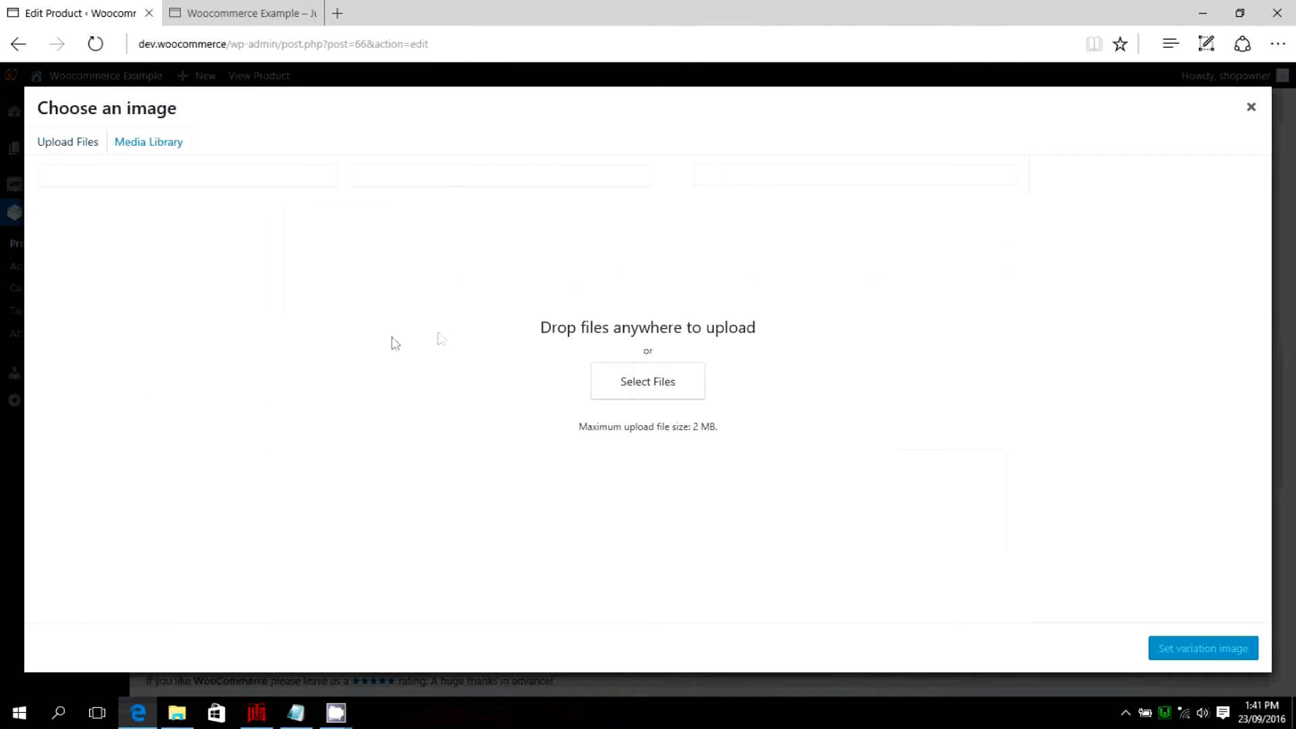
click(281, 153)
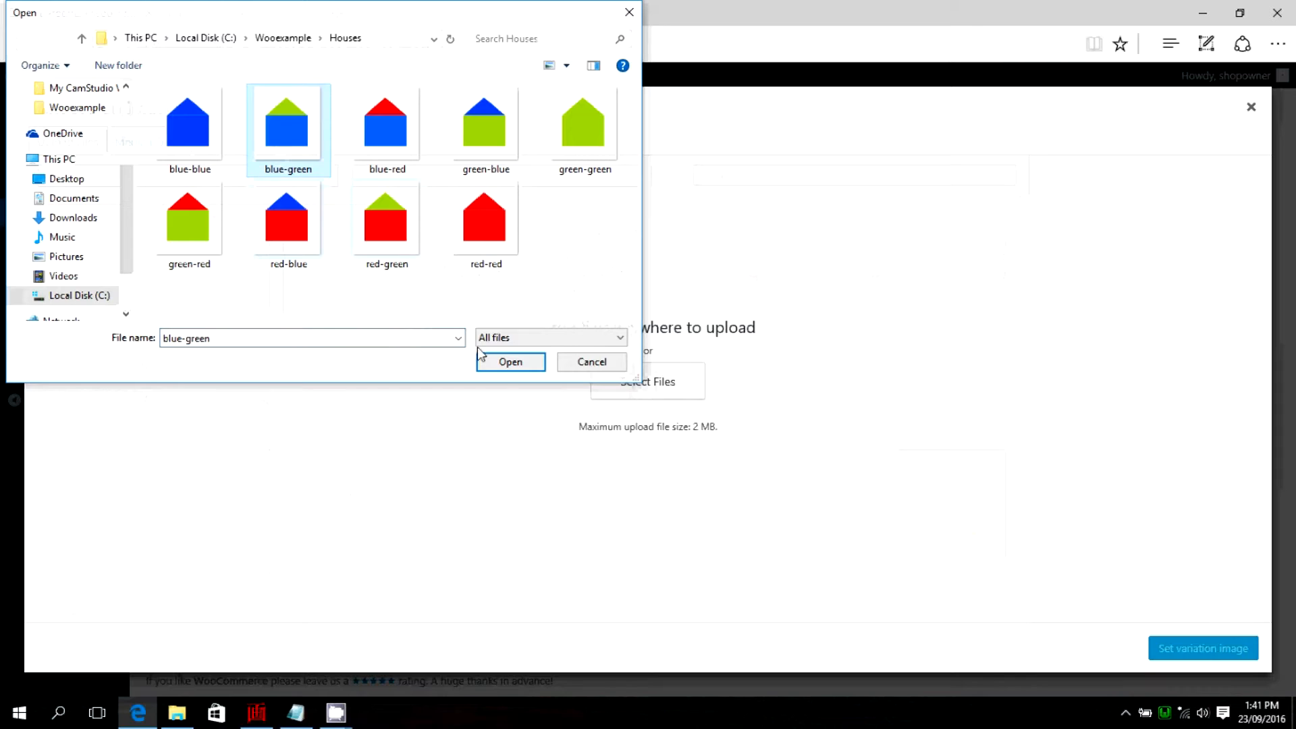
click(484, 359)
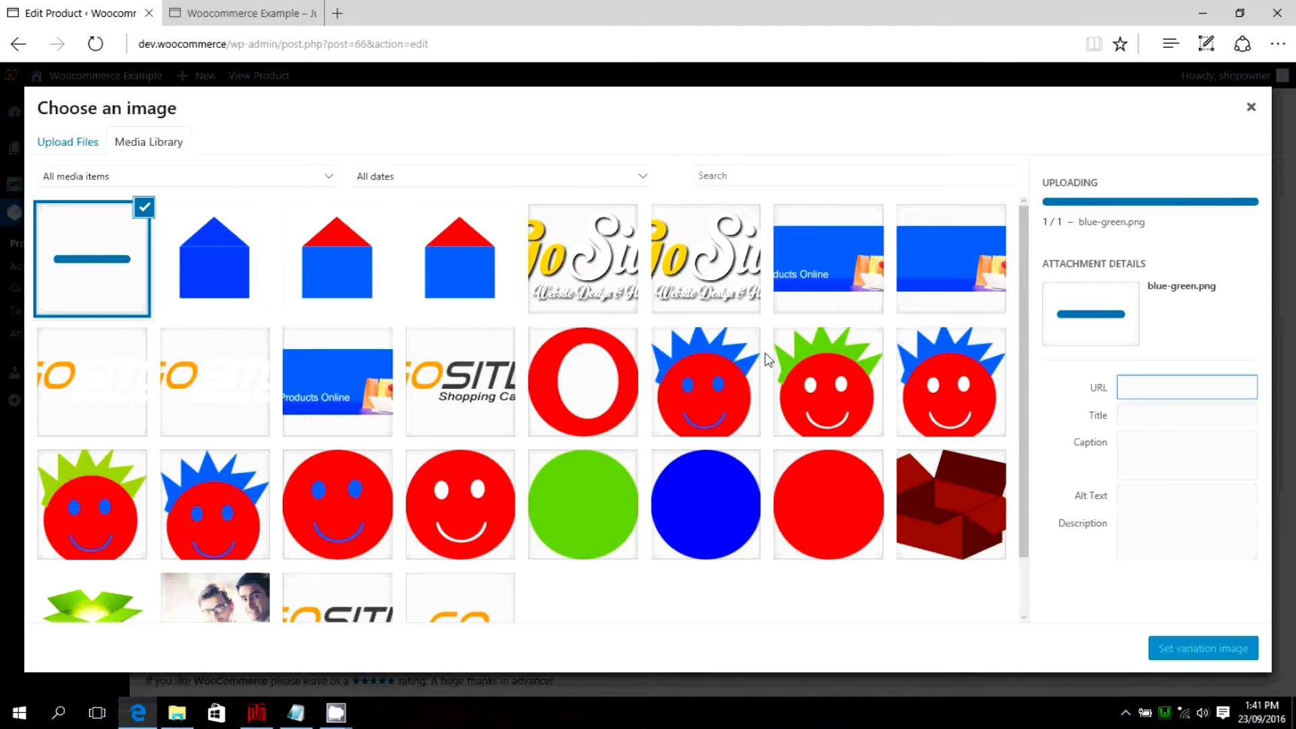
click(1201, 650)
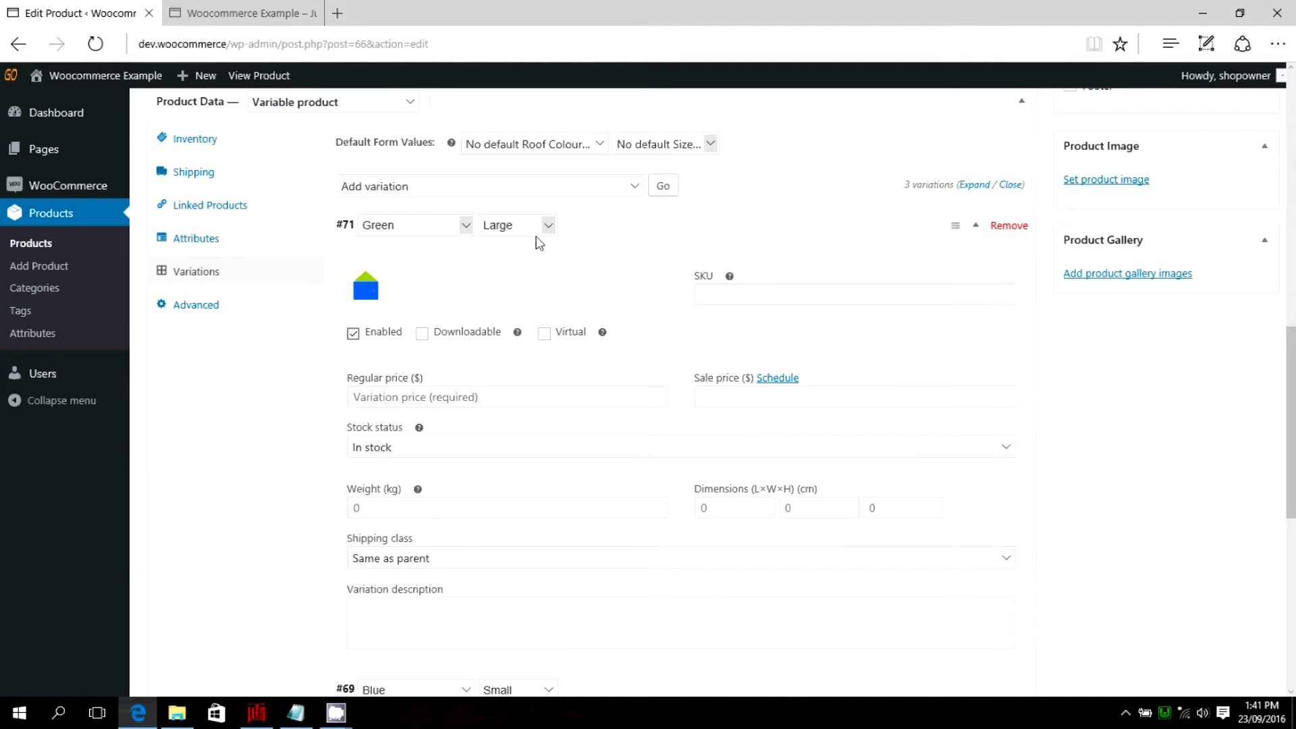
Set the Green Large variation's regular price to 500, leaving the sale price empty.
click(422, 398)
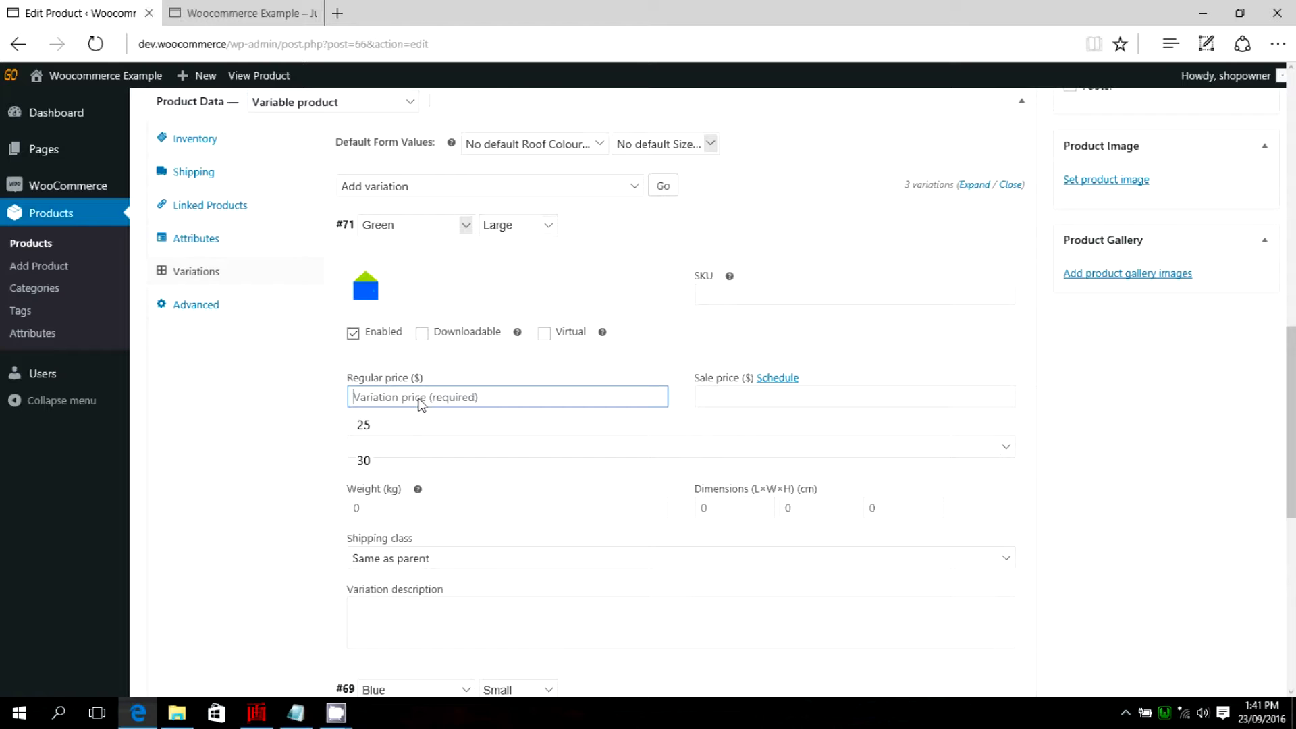
text(500)
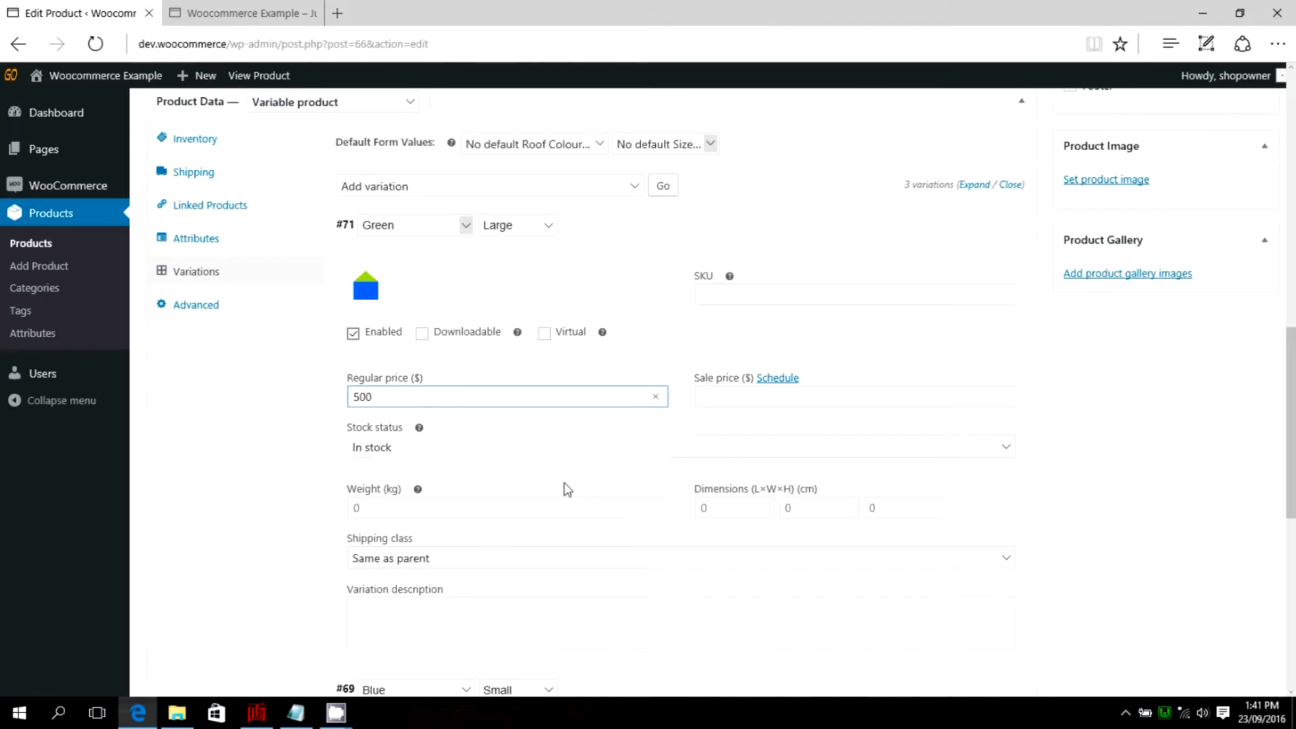
click(728, 404)
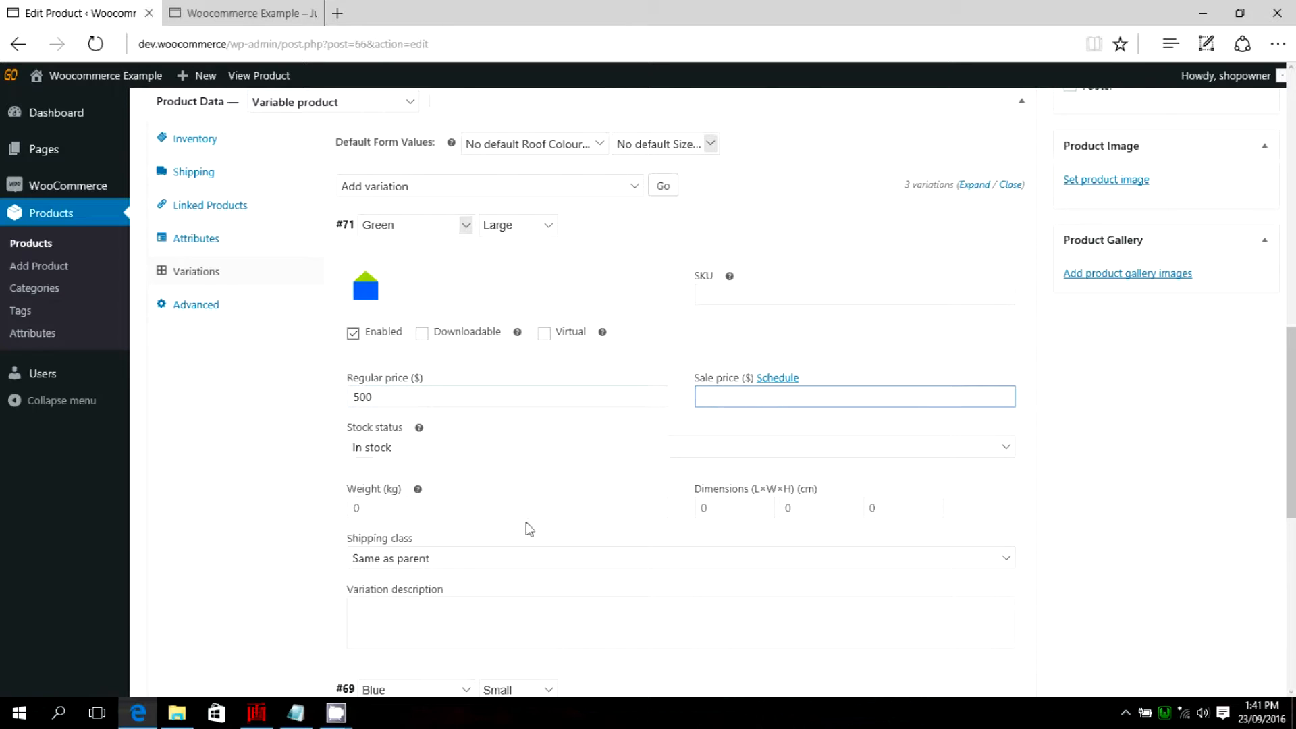
Describe the Green Large variation as "This is a large blue house with a green roof." and save the variation changes.
scroll(530, 523, down, 2)
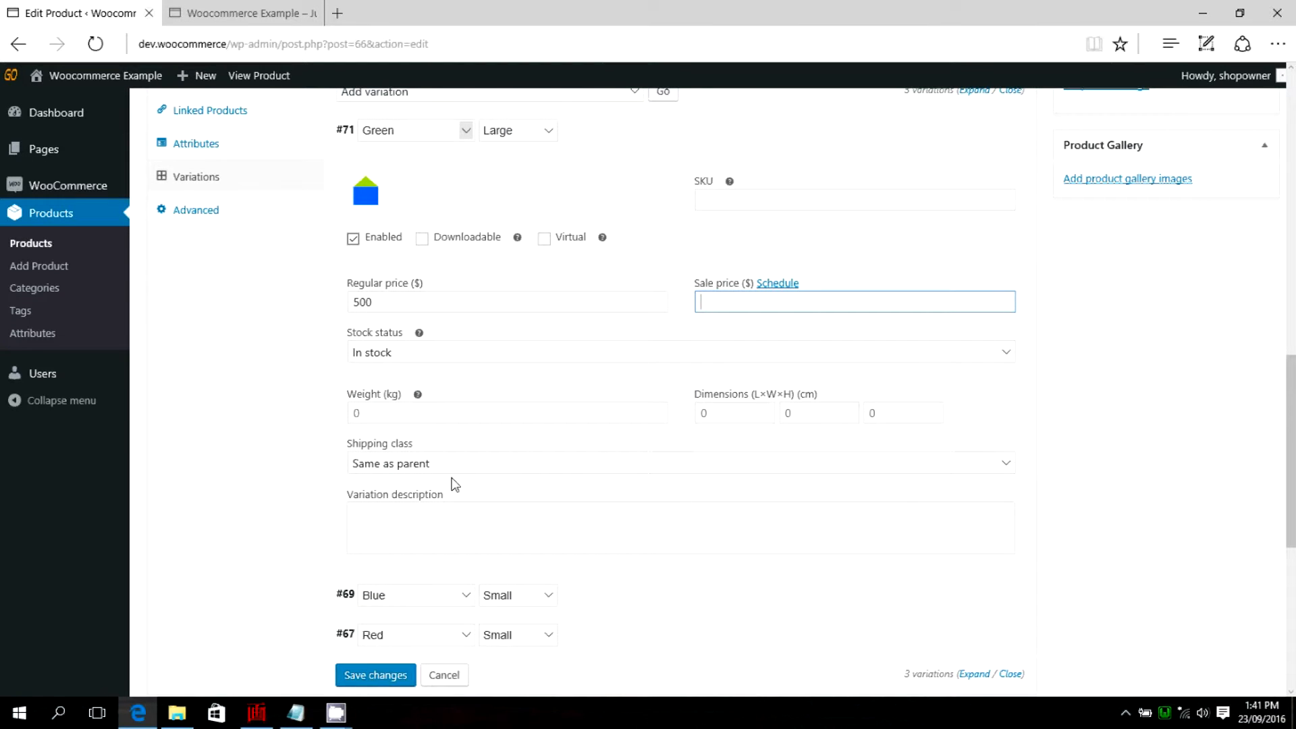
scroll(475, 472, down, 2)
click(378, 448)
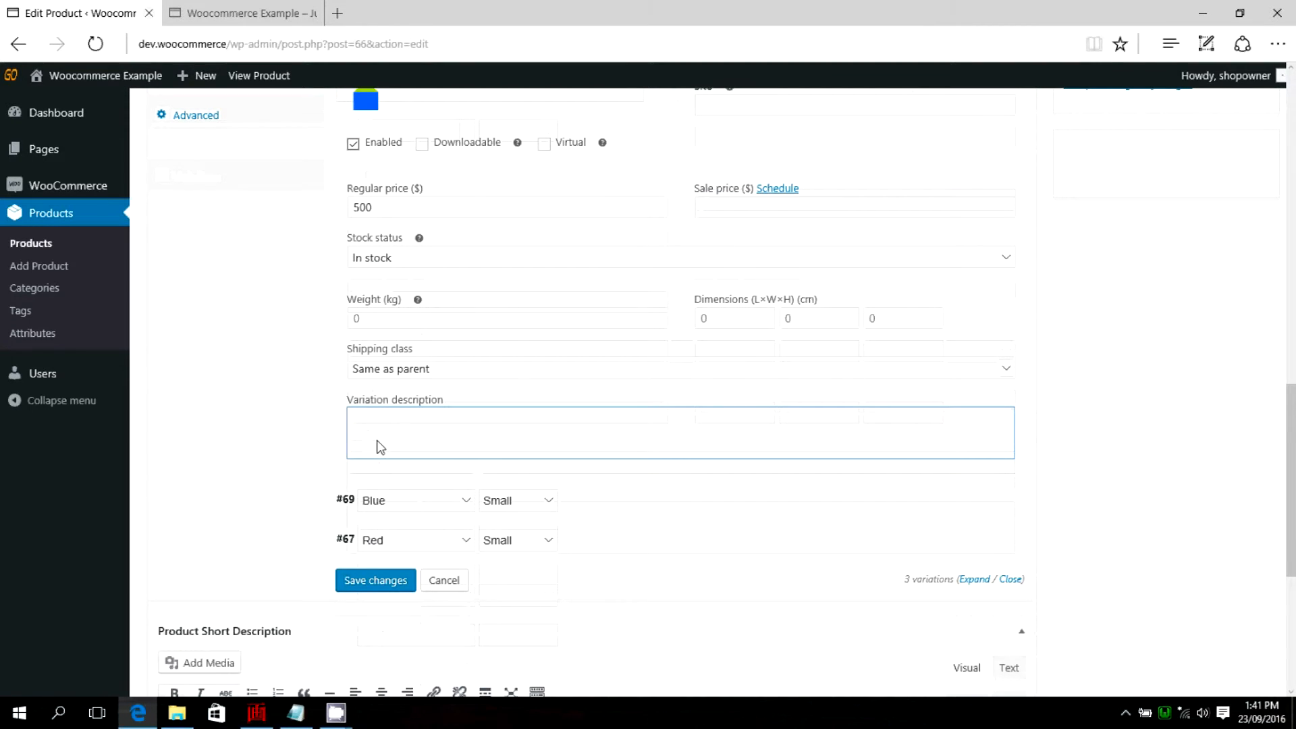
text(This is a large bl)
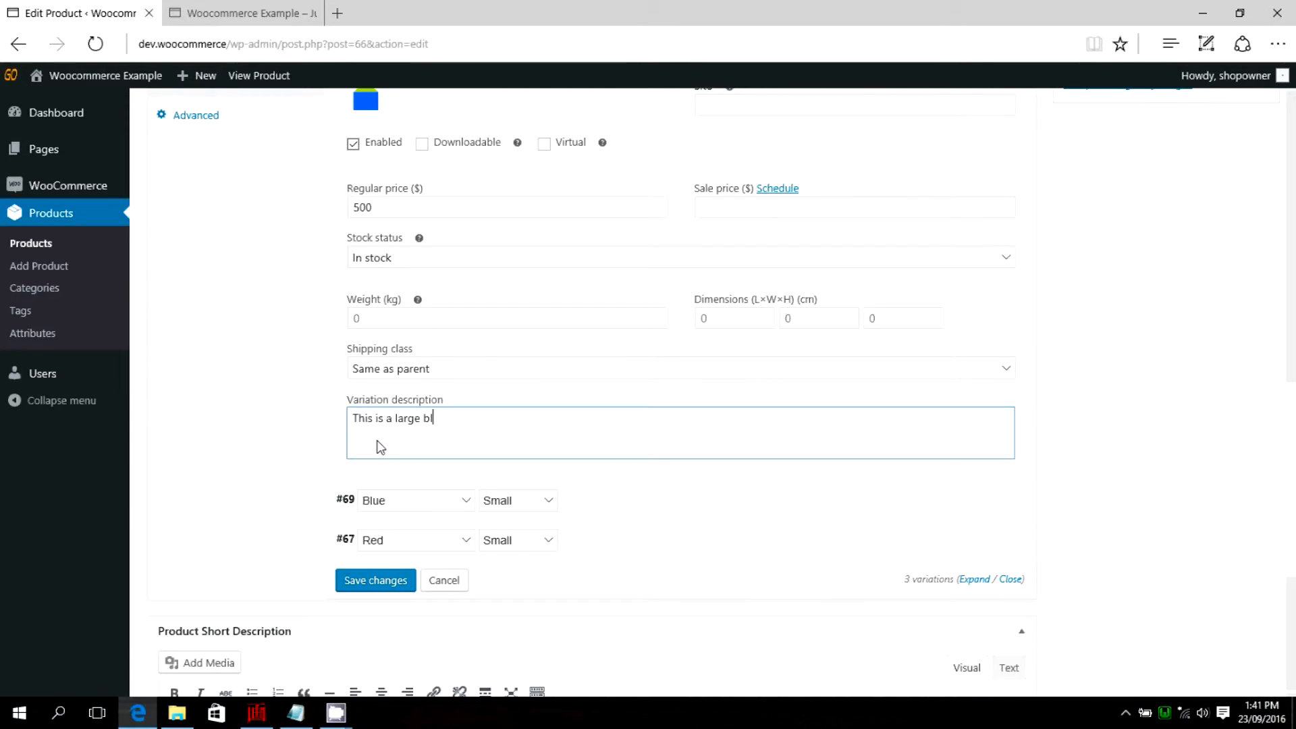
text(ue house with a green ro)
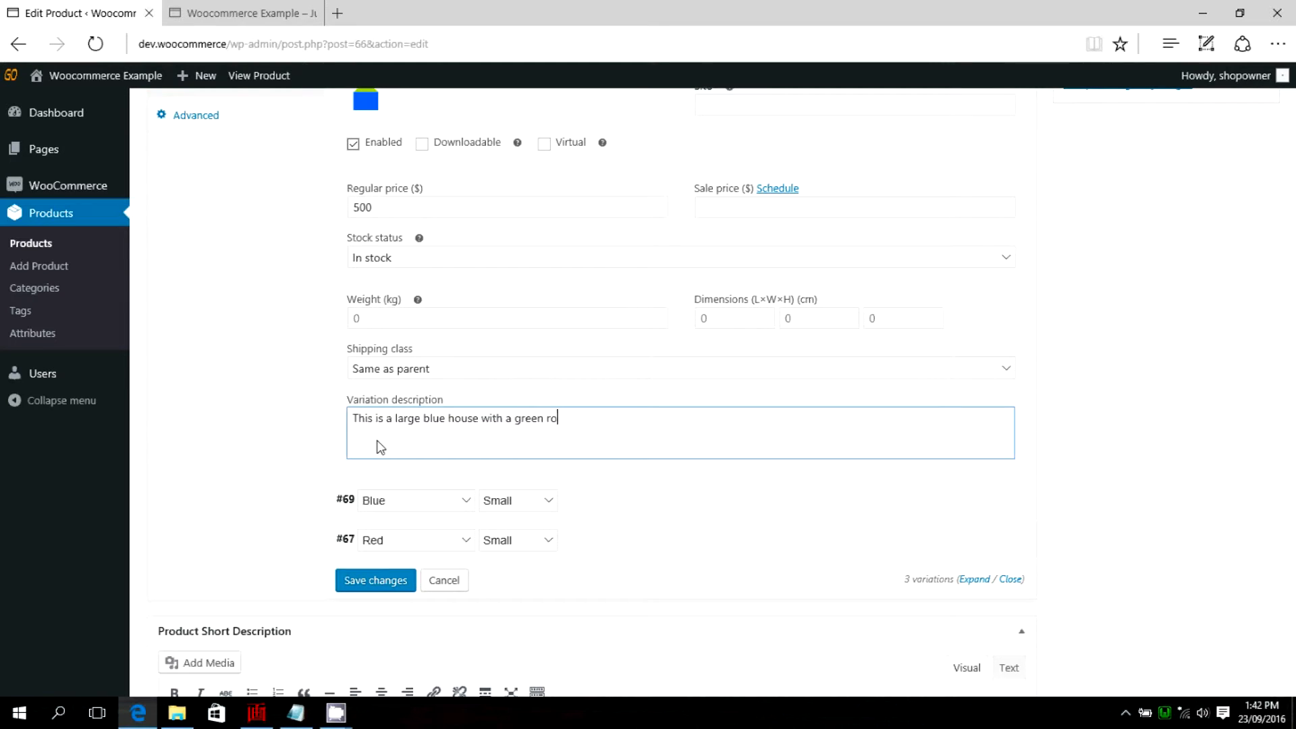
click(370, 581)
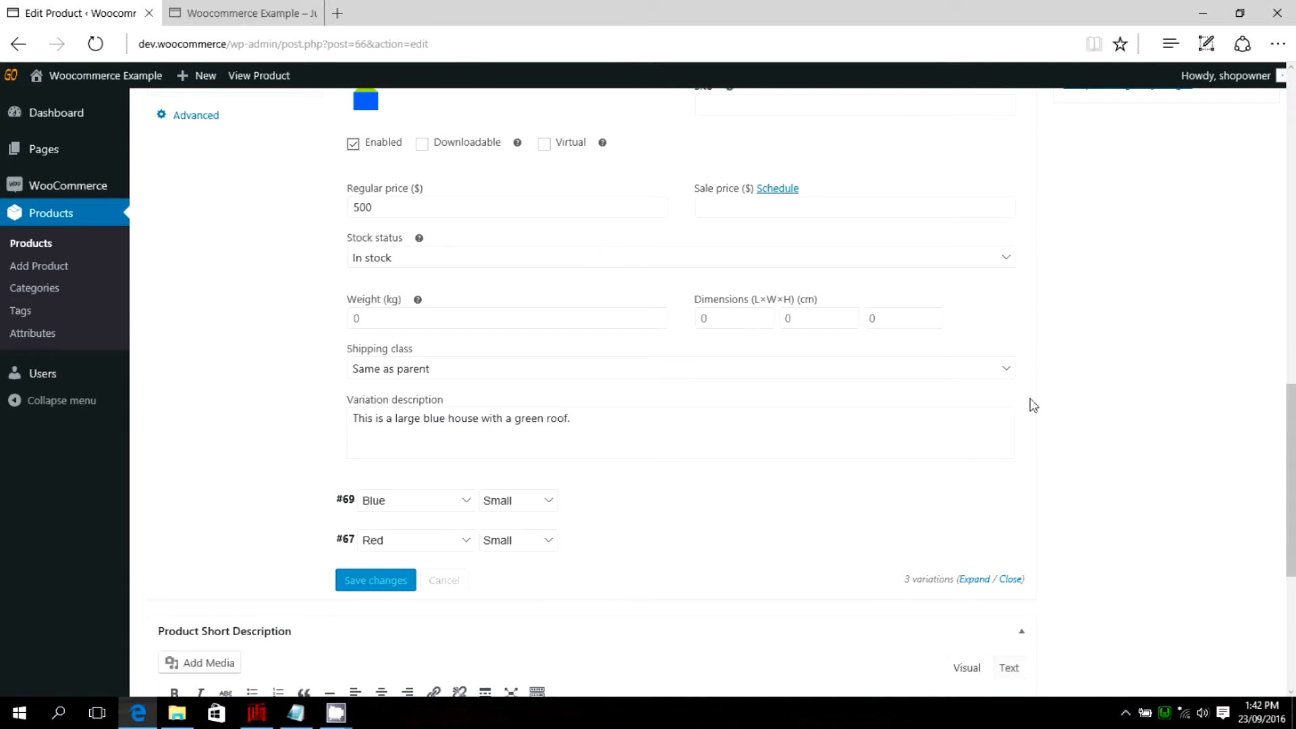
scroll(1040, 404, up, 5)
click(1028, 420)
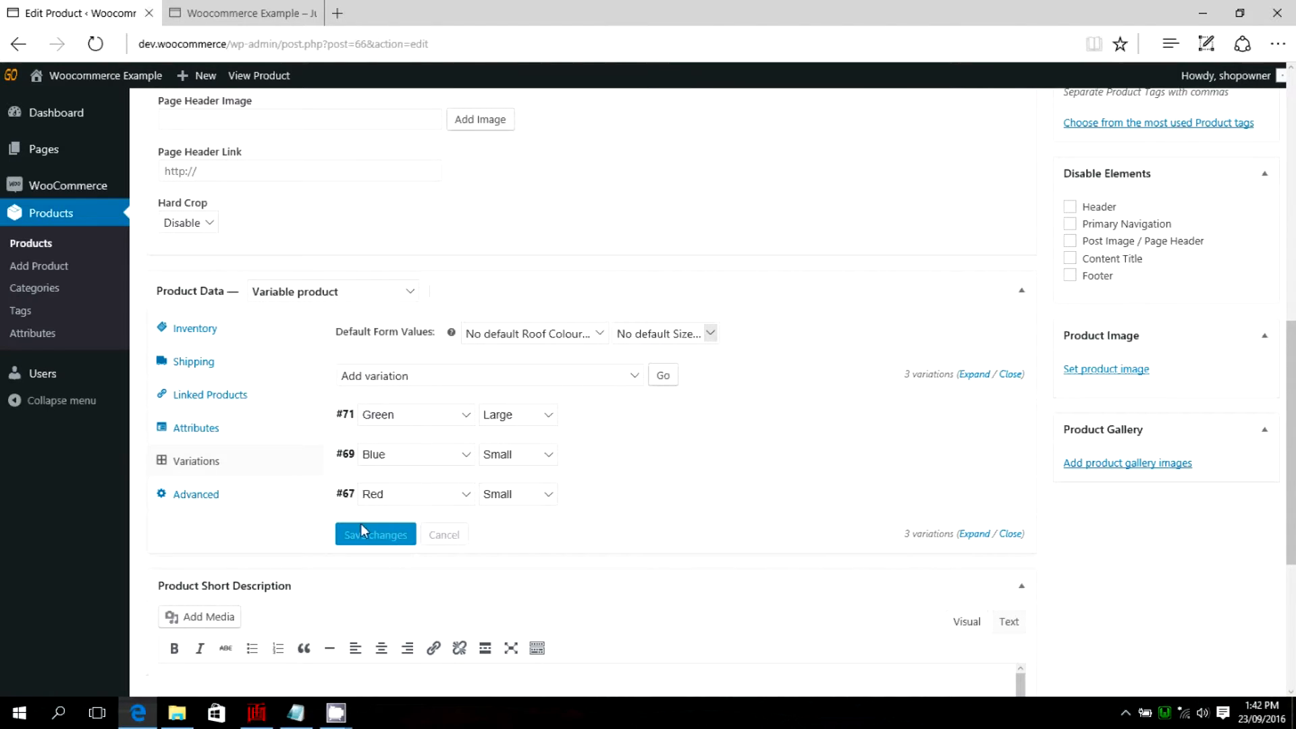
Set the blue-green picture from the media library as the main product image.
scroll(1139, 546, up, 2)
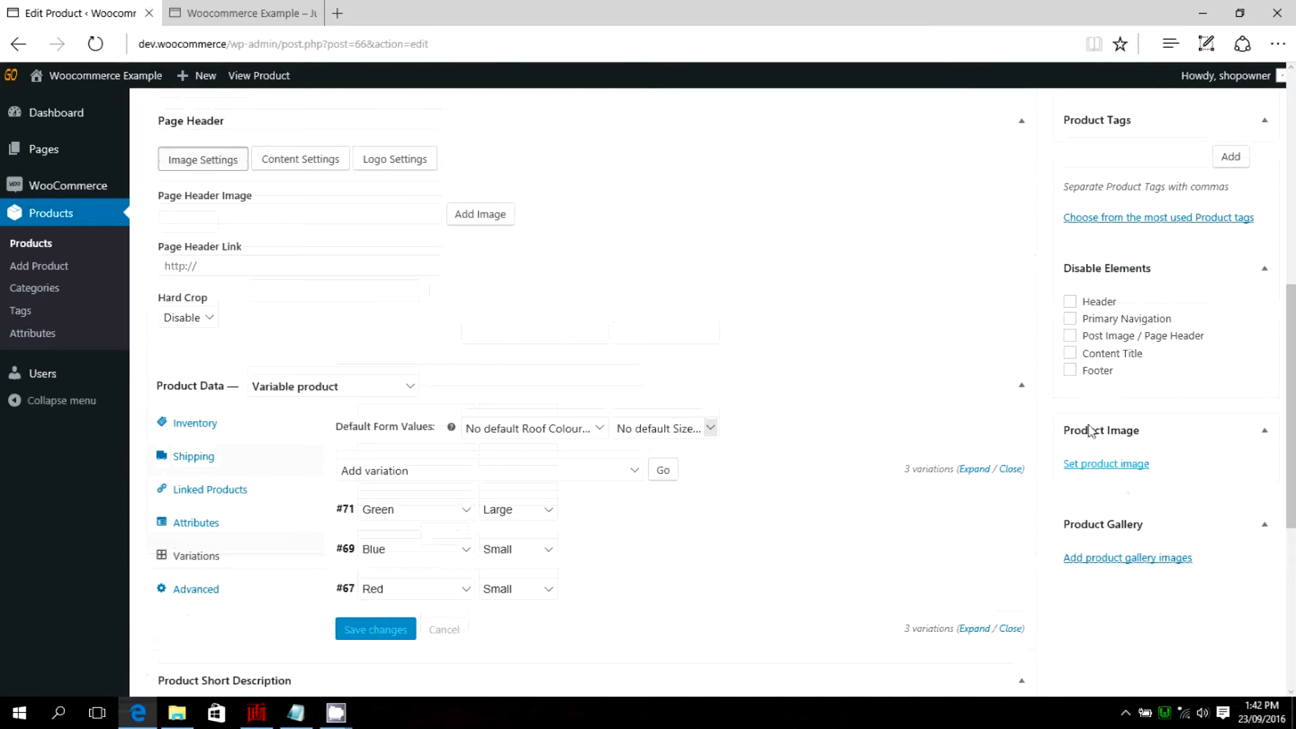
click(1096, 464)
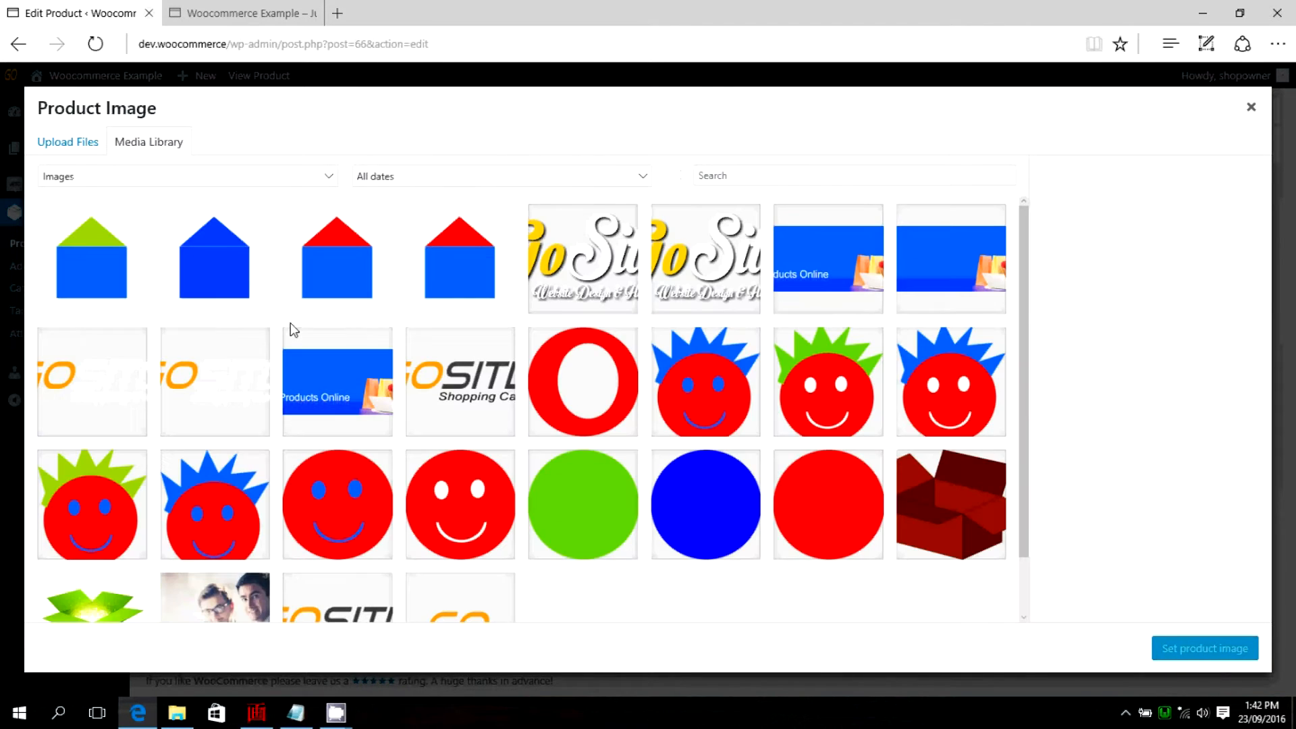
click(88, 260)
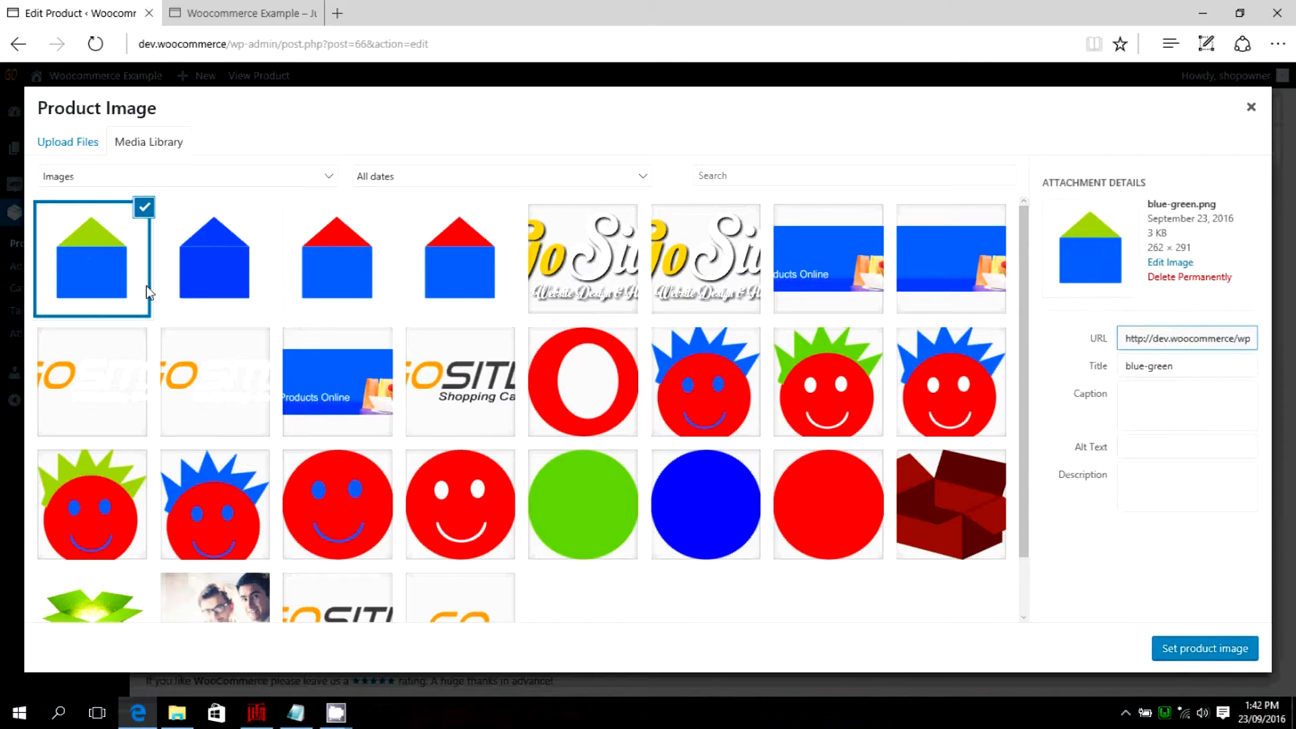
click(1206, 648)
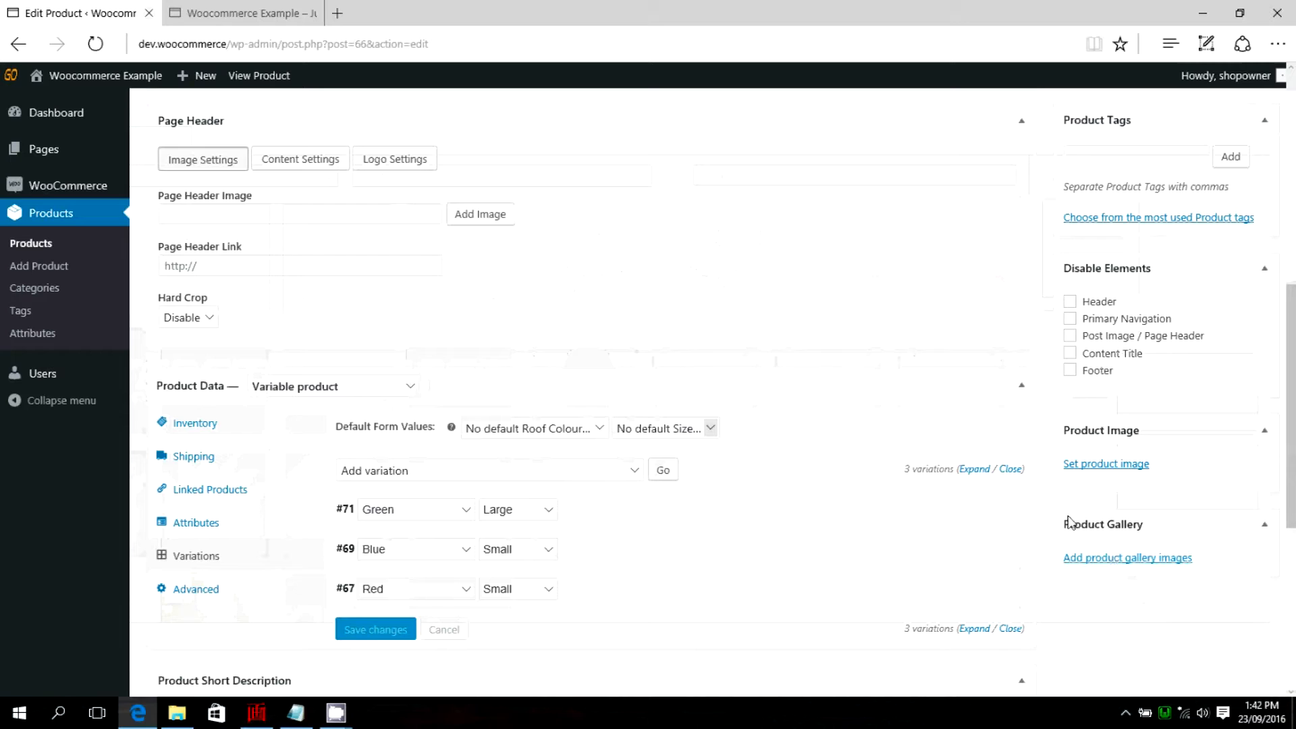
Review the Blue House product's description, variations and image, and update the published product.
scroll(1054, 517, down, 4)
scroll(1050, 507, down, 1)
scroll(1085, 529, up, 3)
scroll(1080, 527, up, 8)
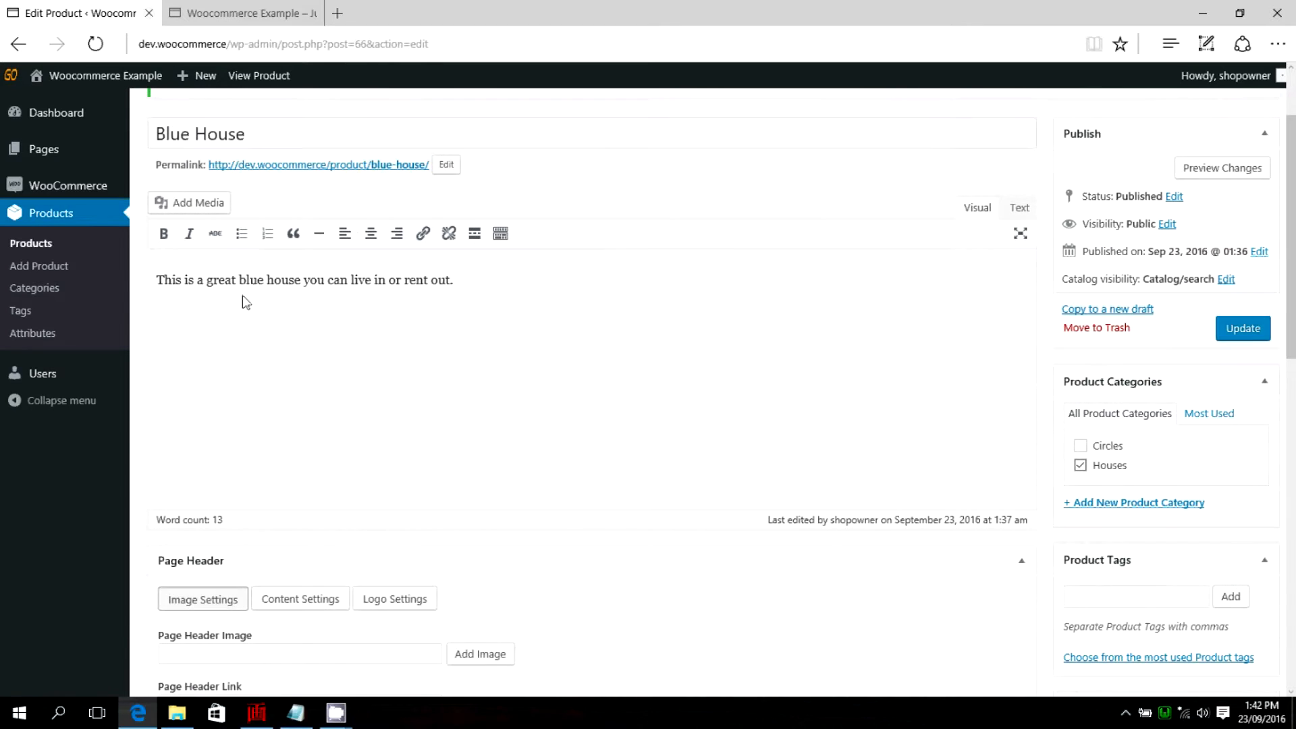
scroll(749, 386, down, 8)
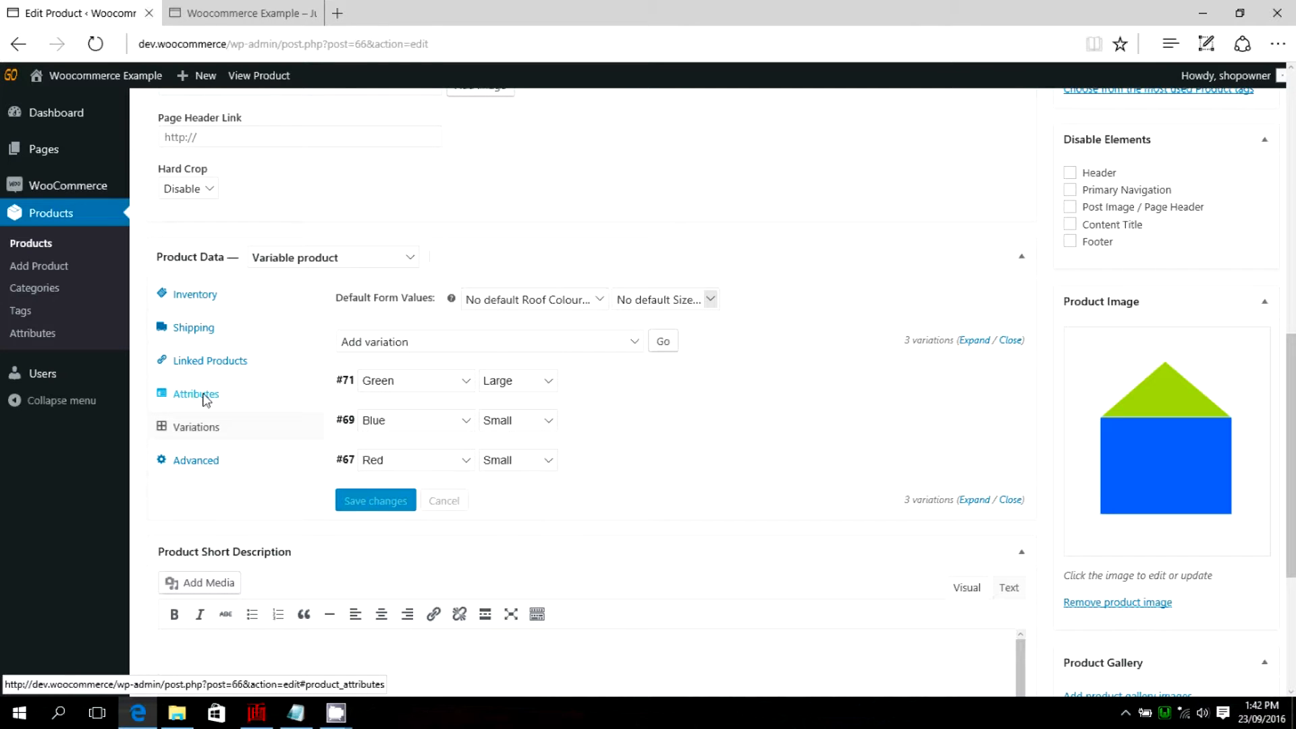
scroll(768, 393, down, 3)
scroll(768, 393, up, 10)
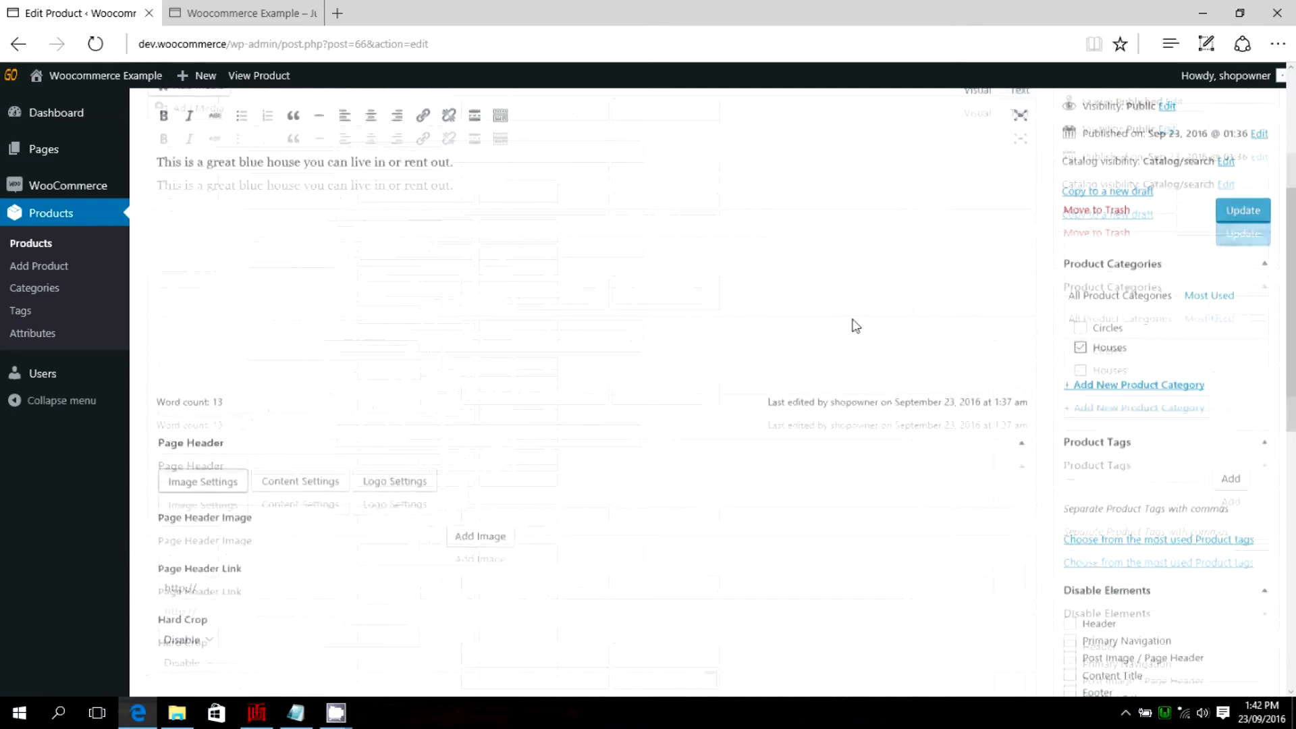
click(1240, 235)
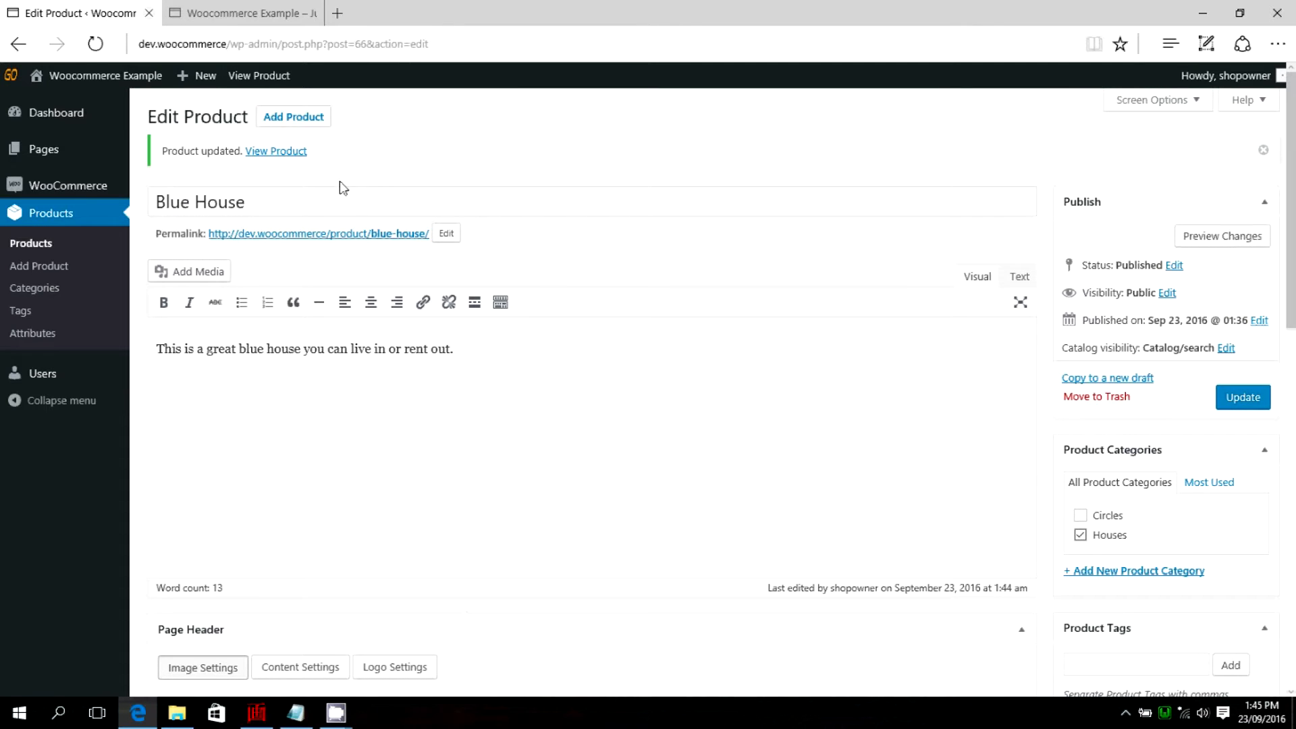
Switch to the shop front, view the Houses category and open the Blue House product page.
click(238, 14)
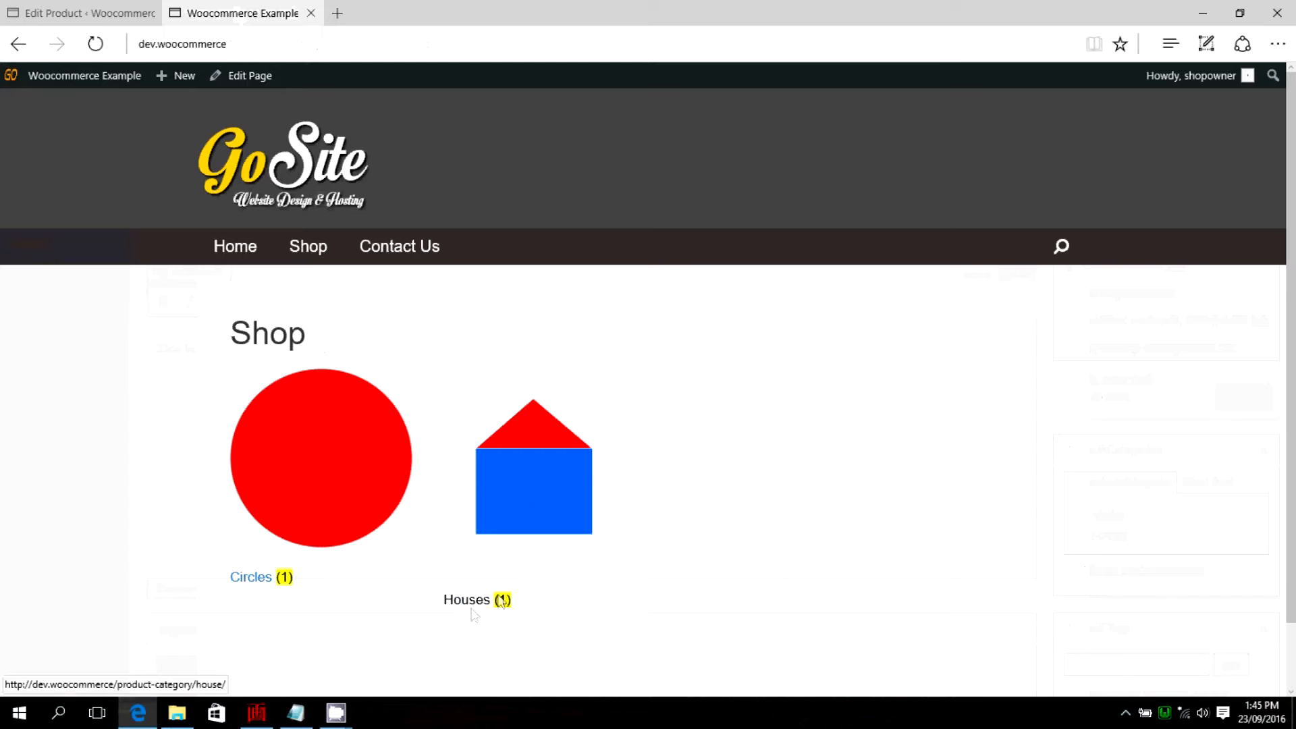
scroll(799, 380, down, 1)
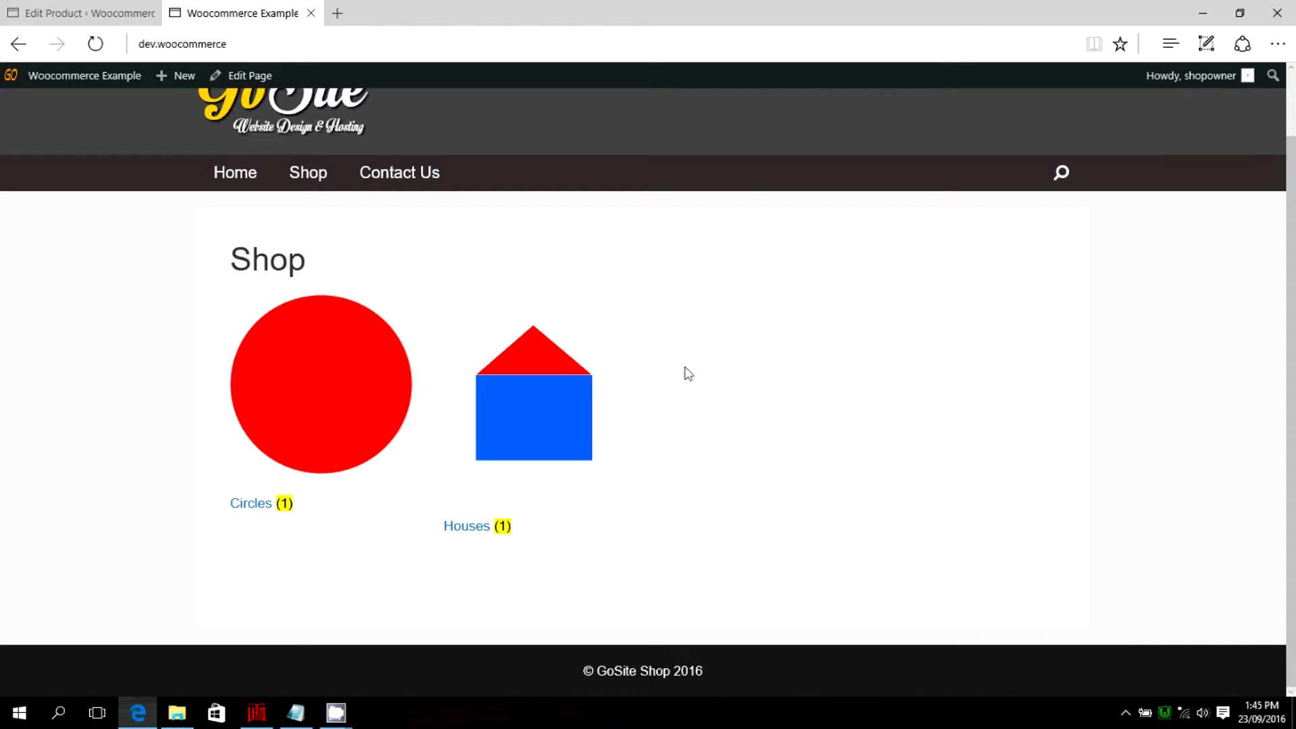
click(519, 461)
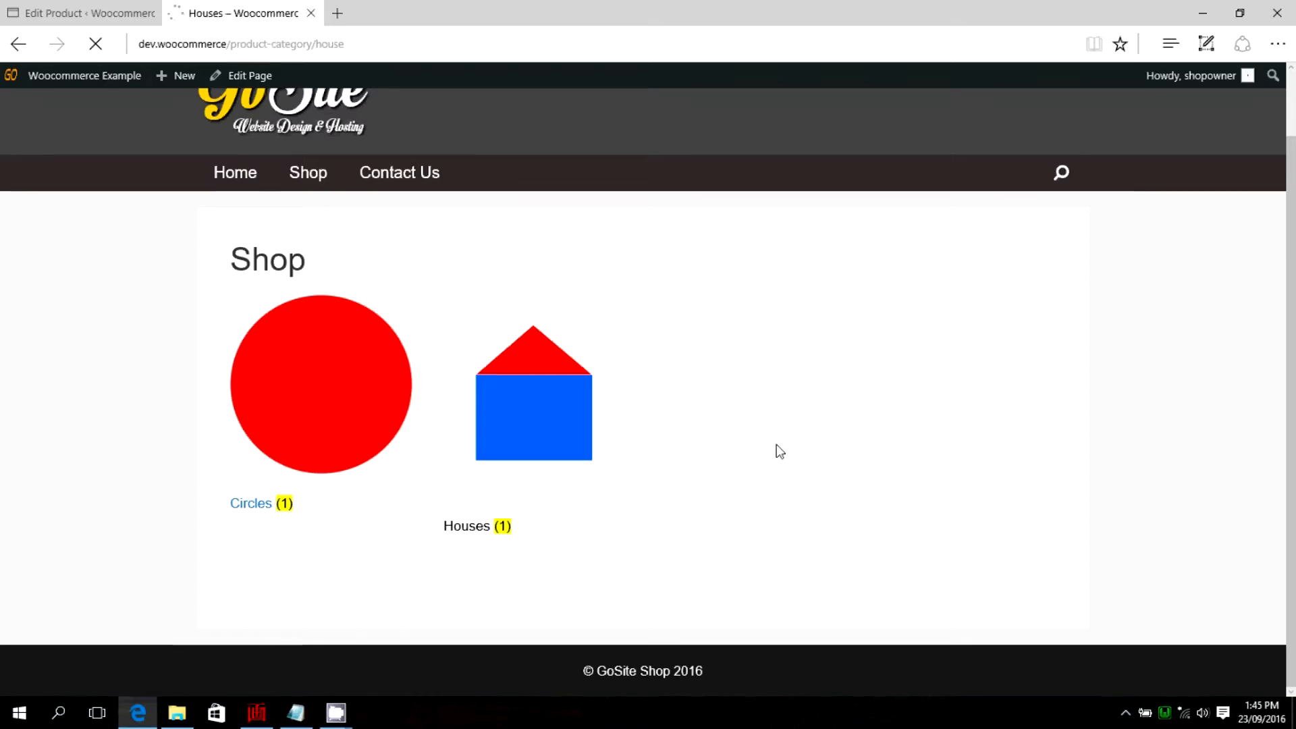
scroll(606, 404, down, 4)
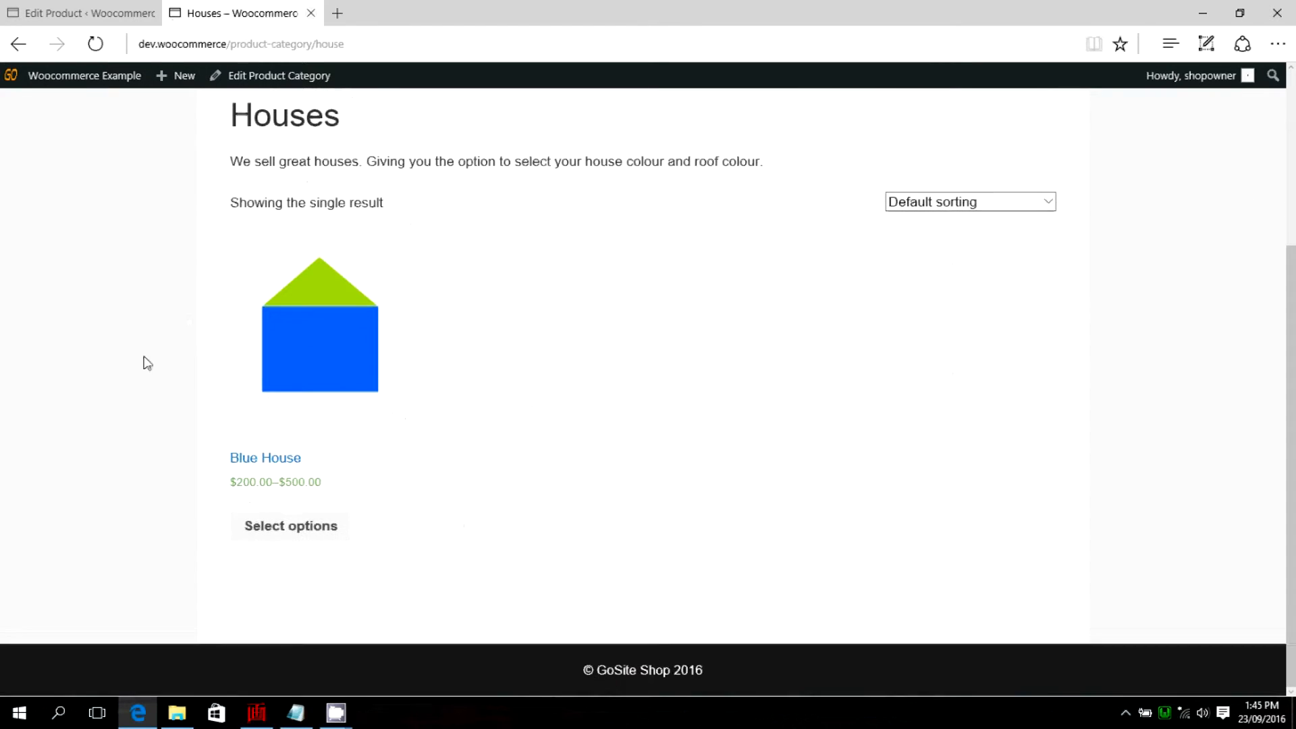
scroll(179, 395, up, 2)
scroll(180, 395, down, 2)
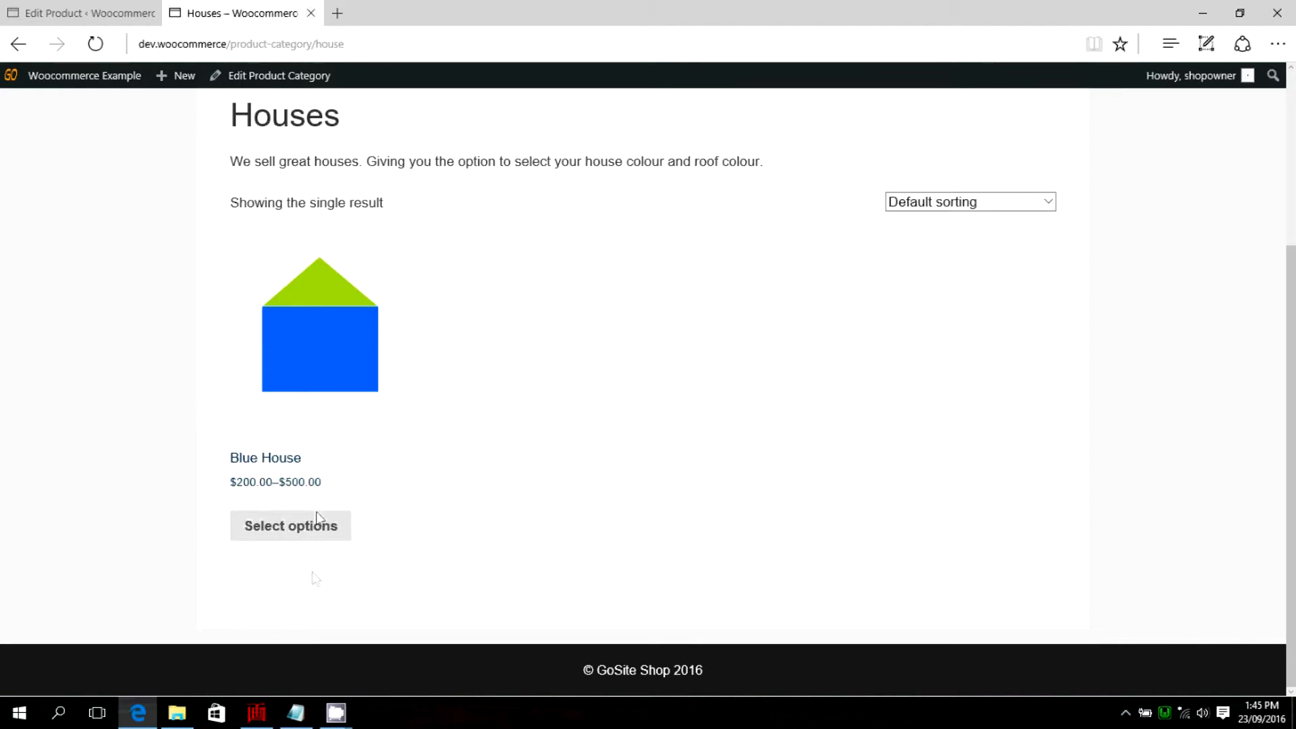
click(342, 369)
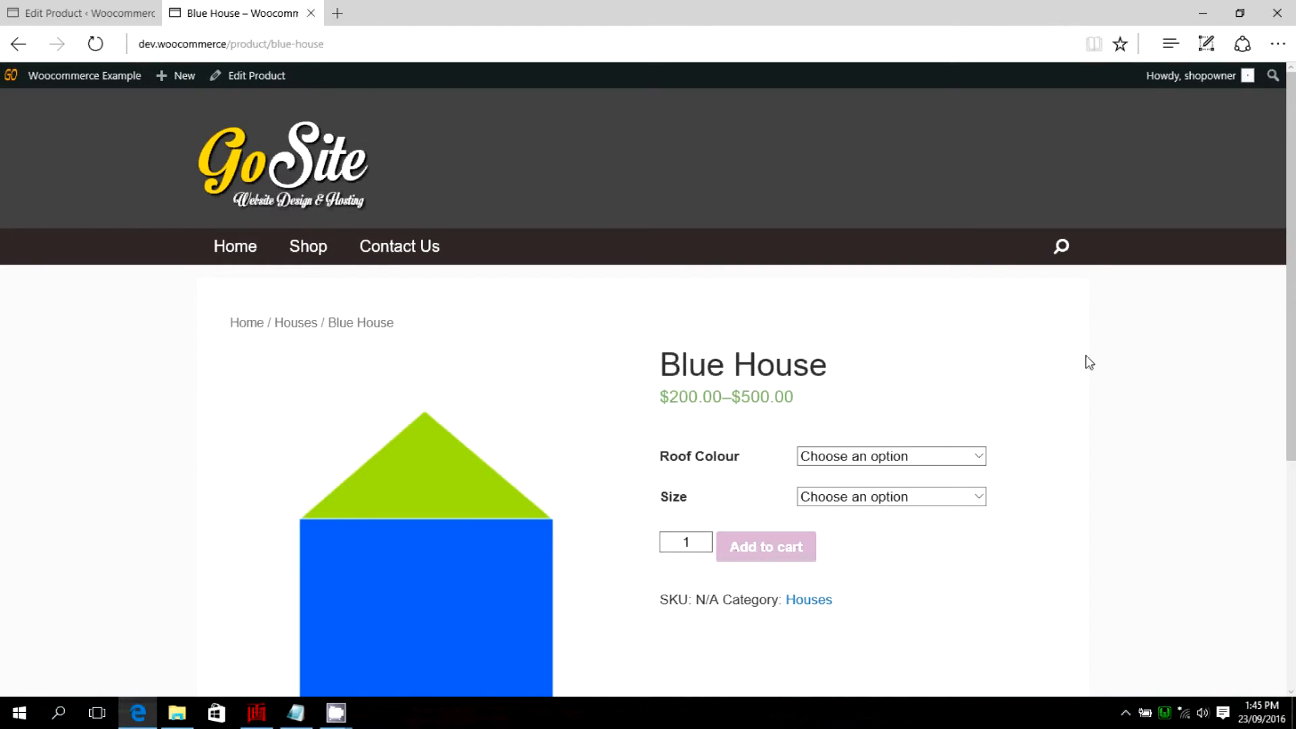
Choose Roof Colour Green and Size Large on the product page, and check the variation's description and the product description.
scroll(1089, 363, down, 3)
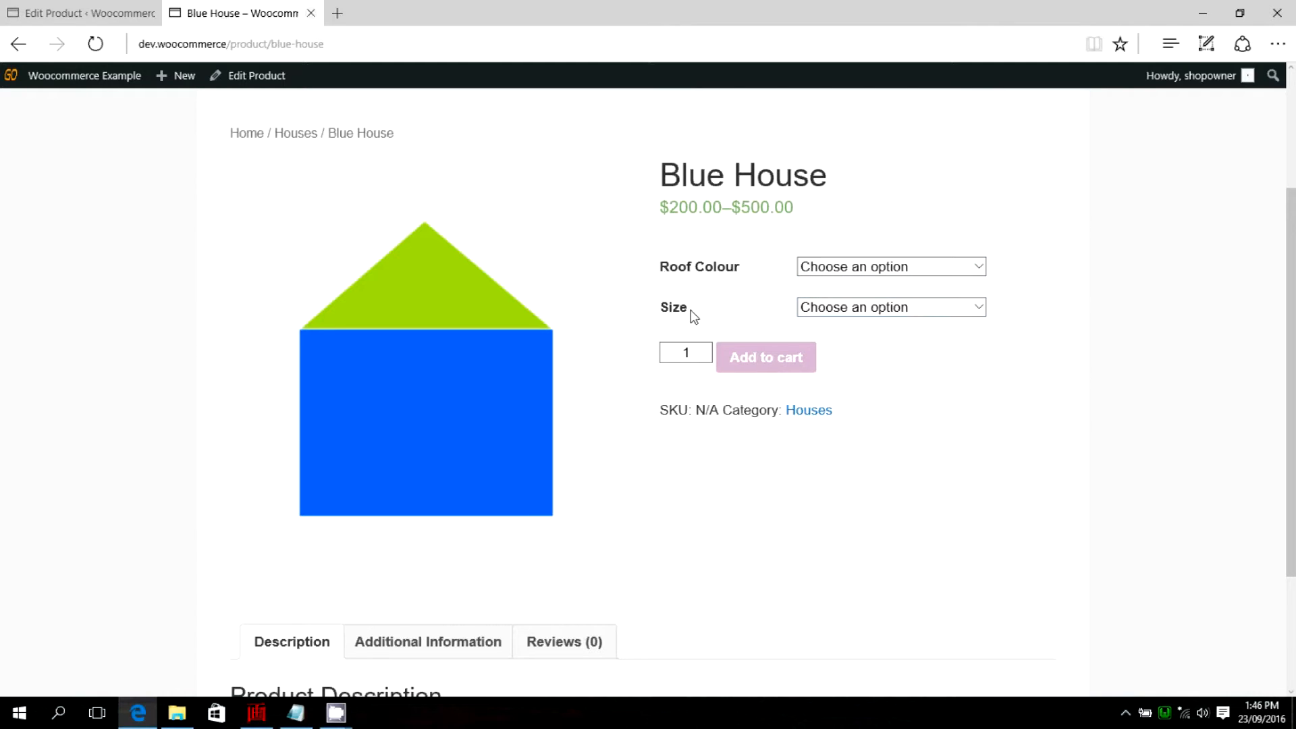
click(979, 268)
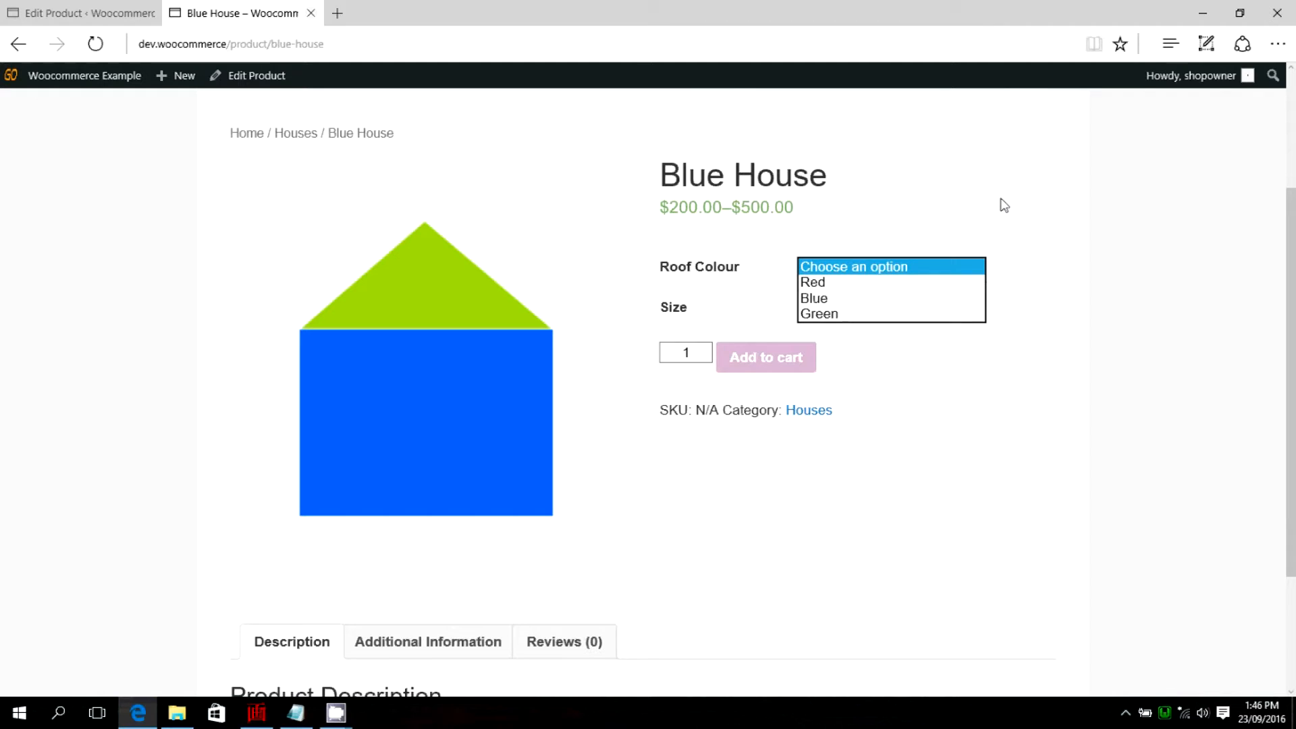
click(820, 315)
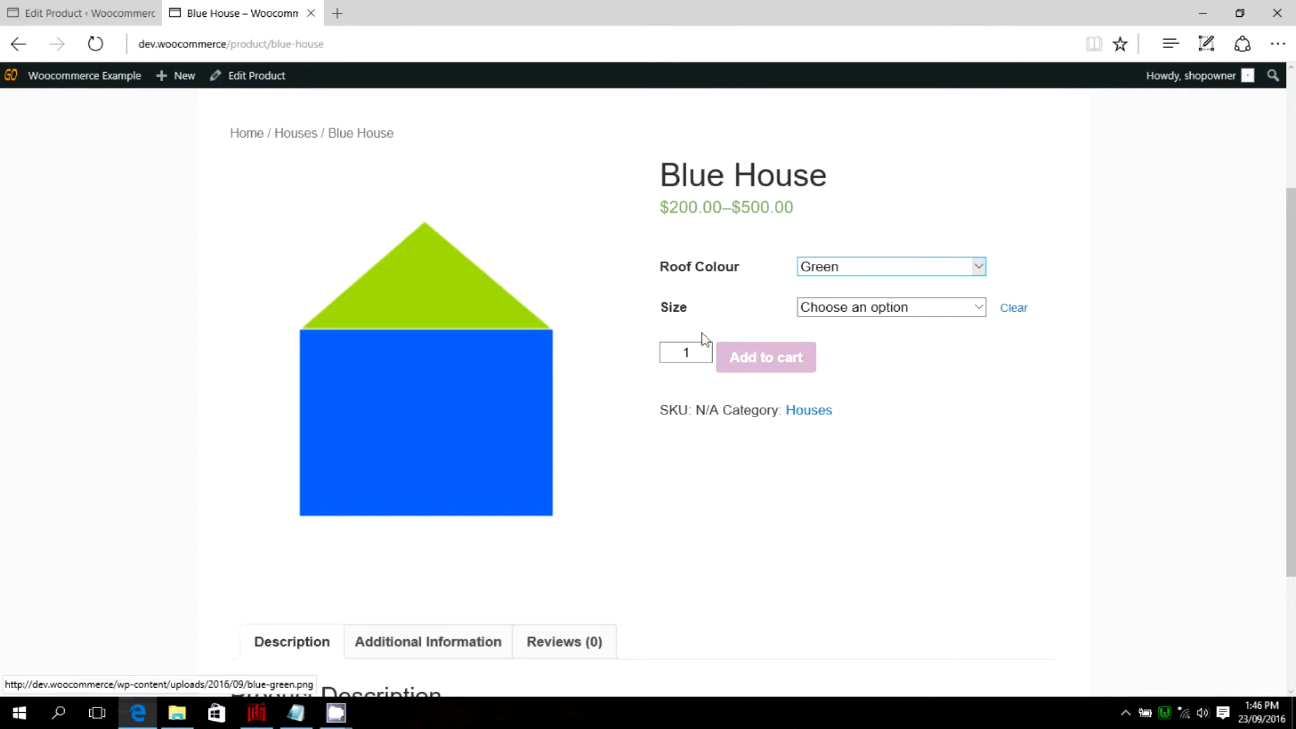
click(977, 310)
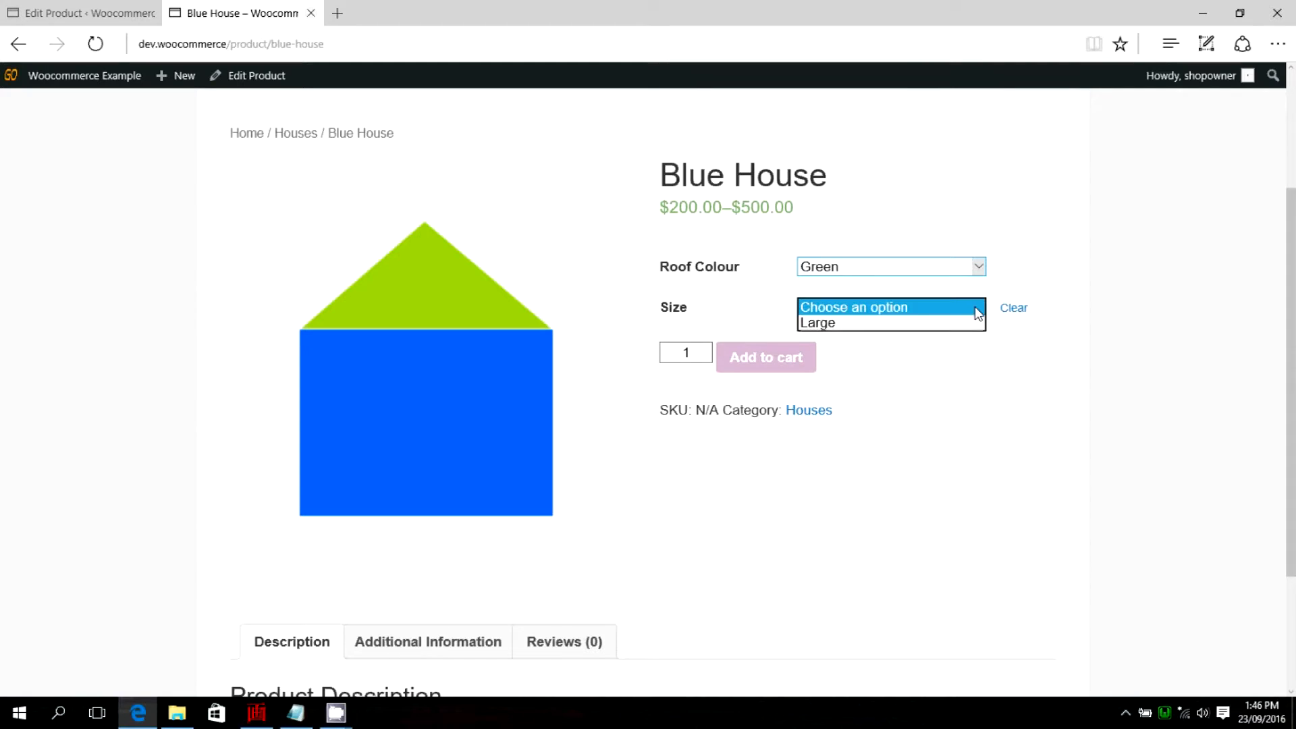
click(839, 324)
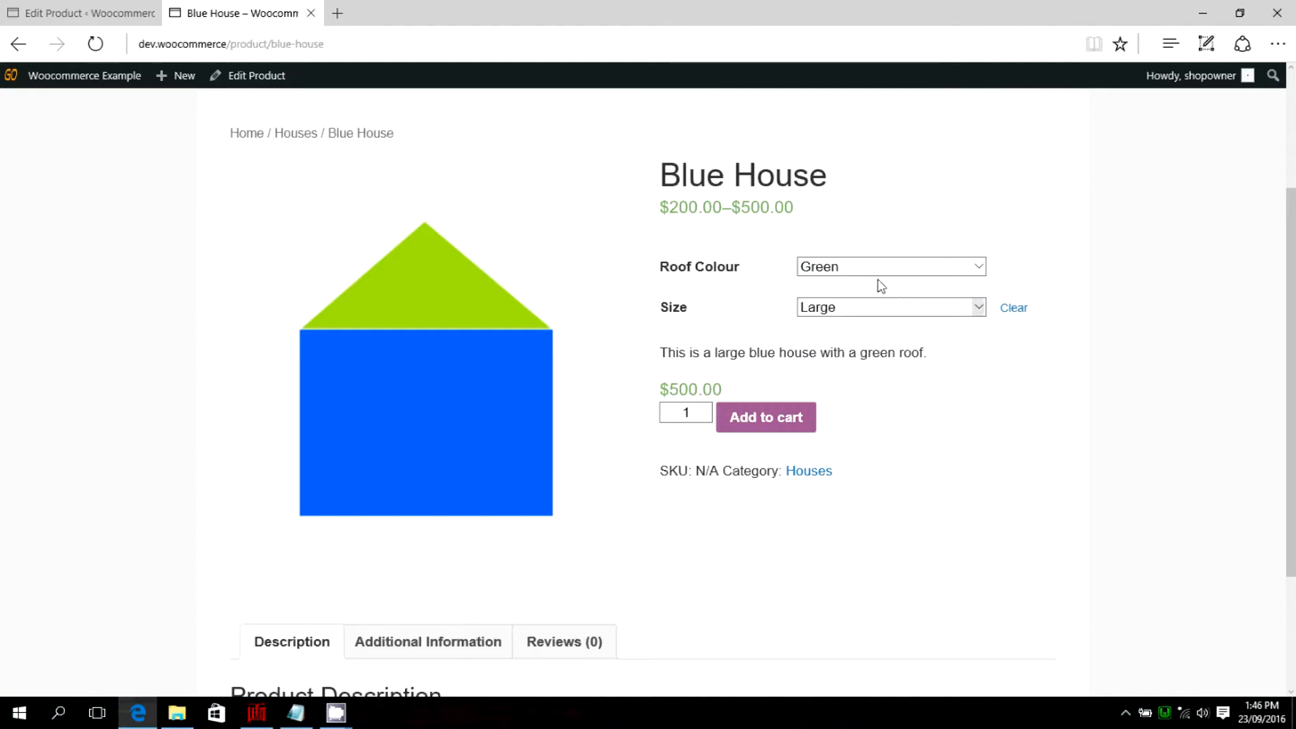
drag(658, 354, 949, 362)
click(942, 362)
scroll(957, 391, down, 3)
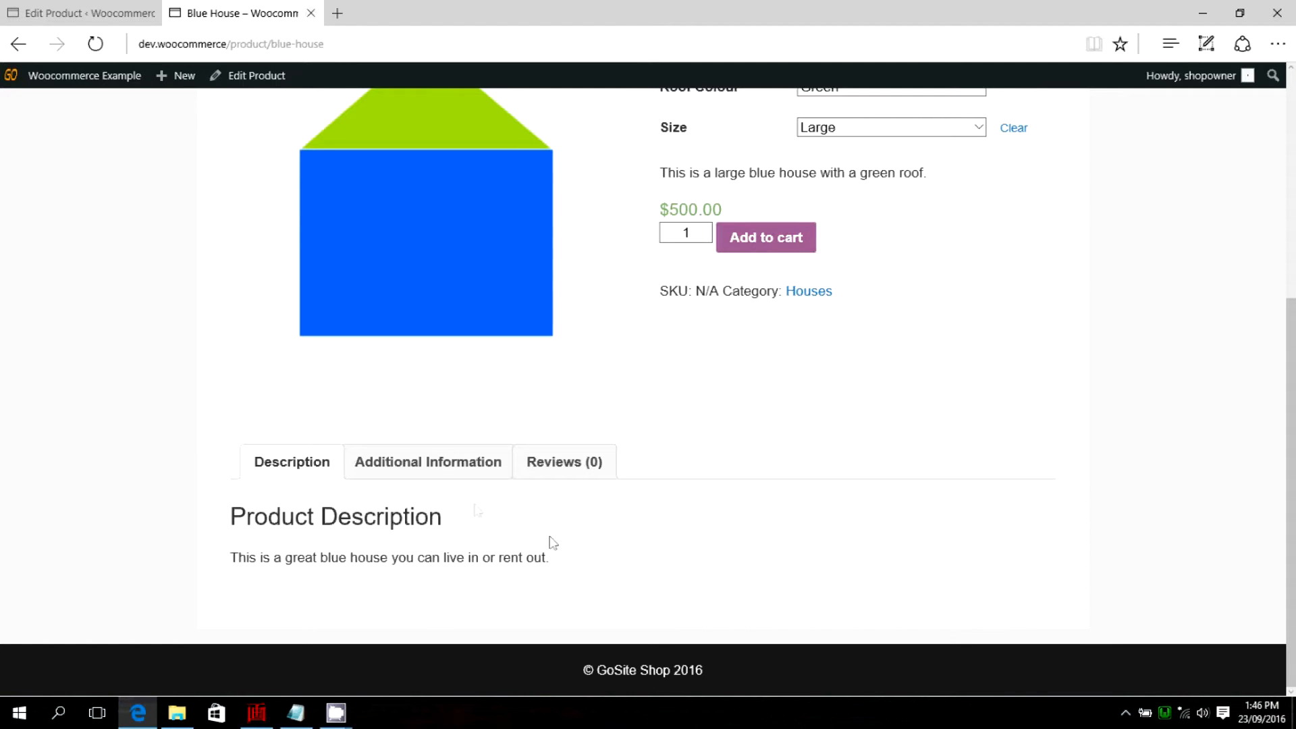
scroll(982, 472, up, 3)
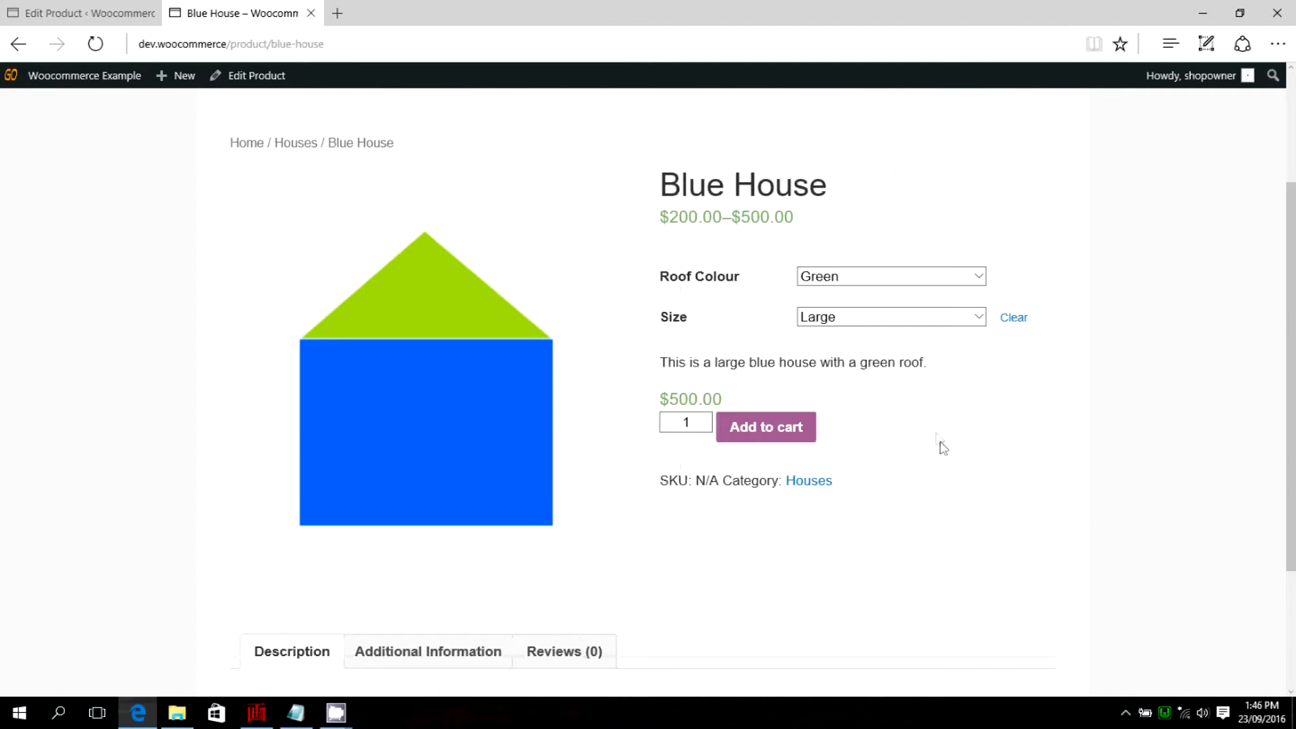
Check the Roof Colour and Size choices for the Green, Large variation and clear the selected options.
click(973, 277)
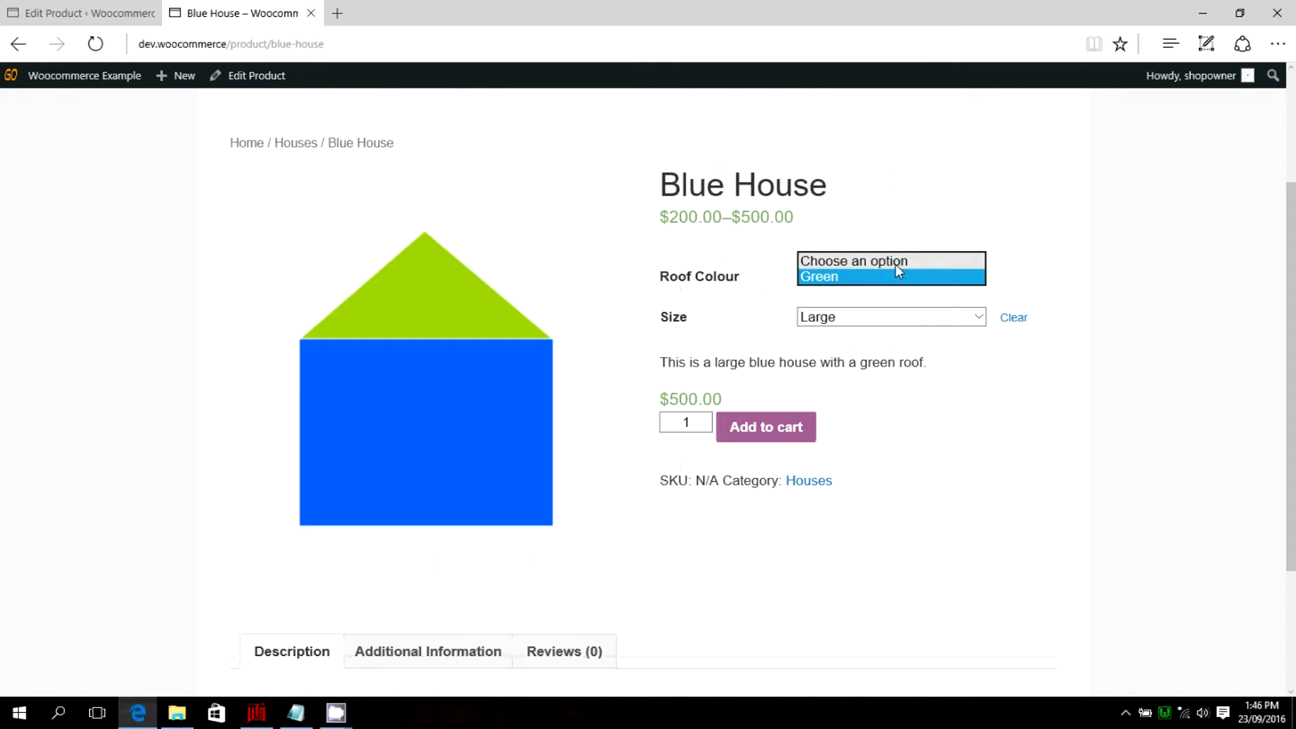
click(896, 266)
click(857, 318)
click(847, 314)
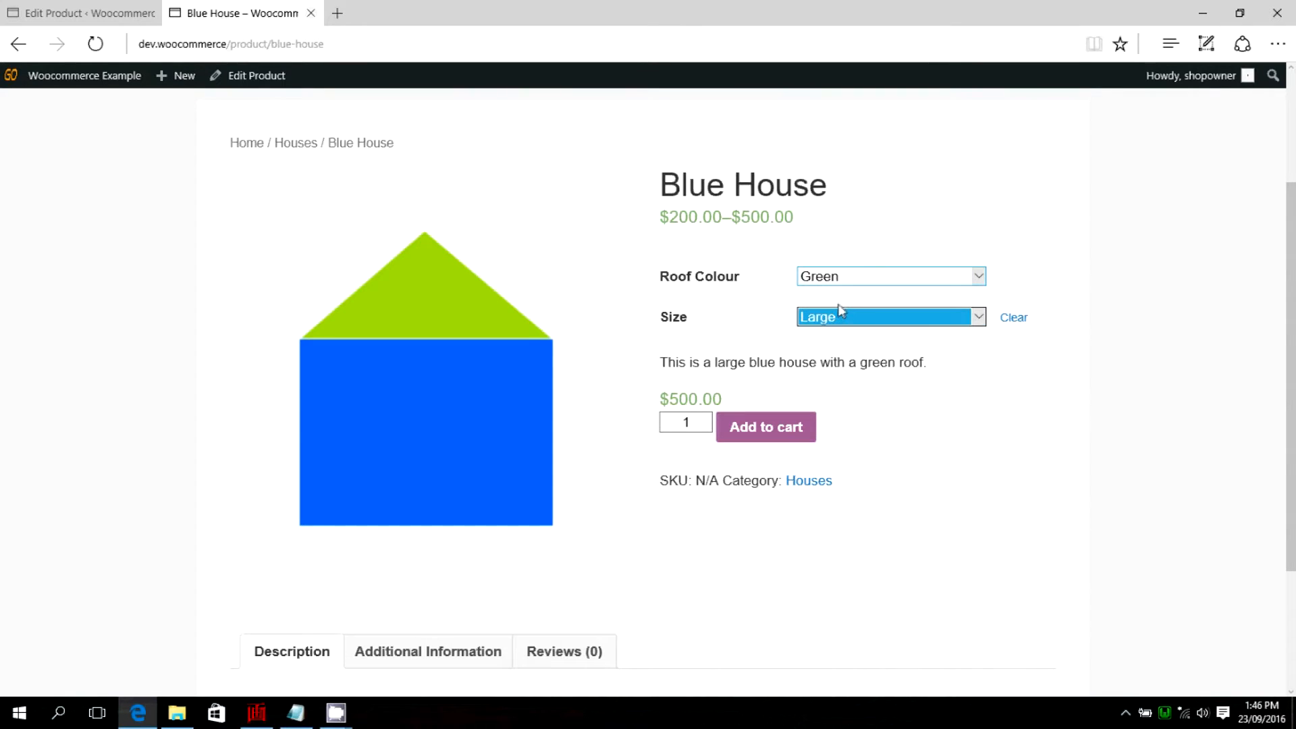
click(836, 320)
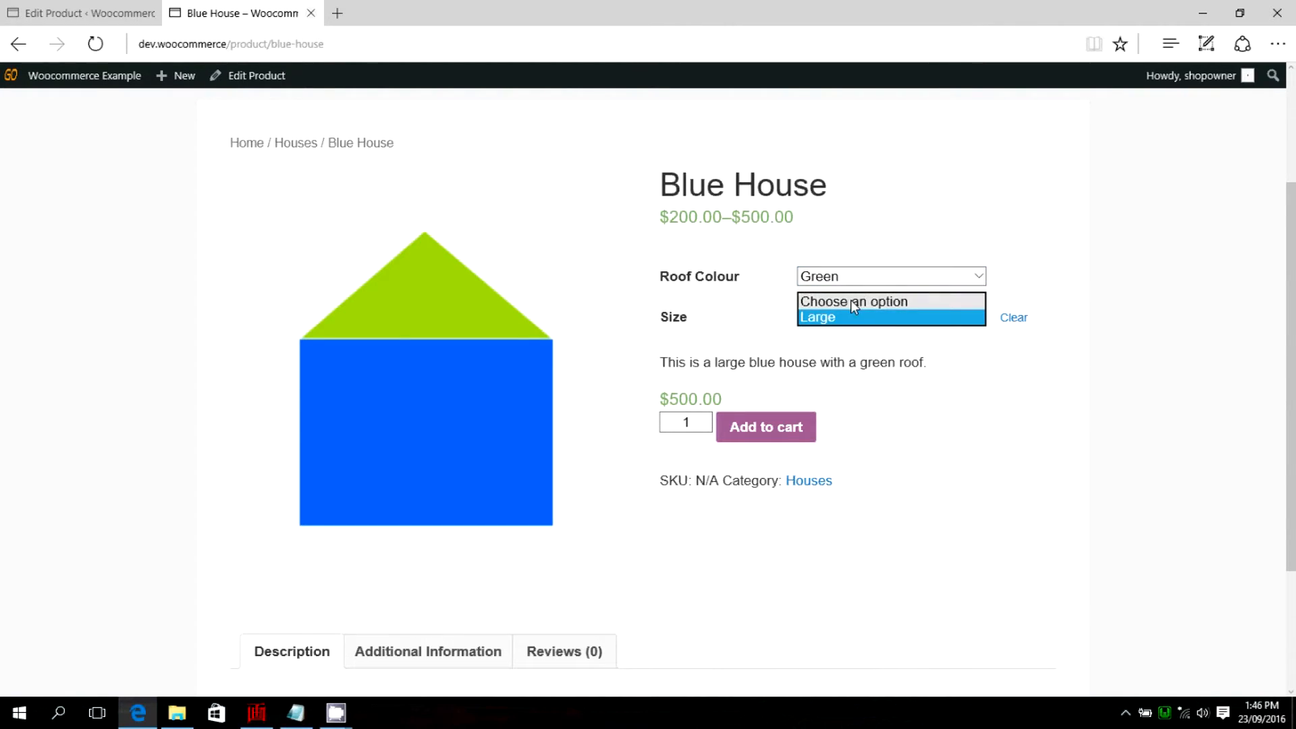
click(851, 300)
click(1013, 318)
Choose Roof Colour Red and Size Small on the product page, and check the variation's image, price and the product description.
click(976, 277)
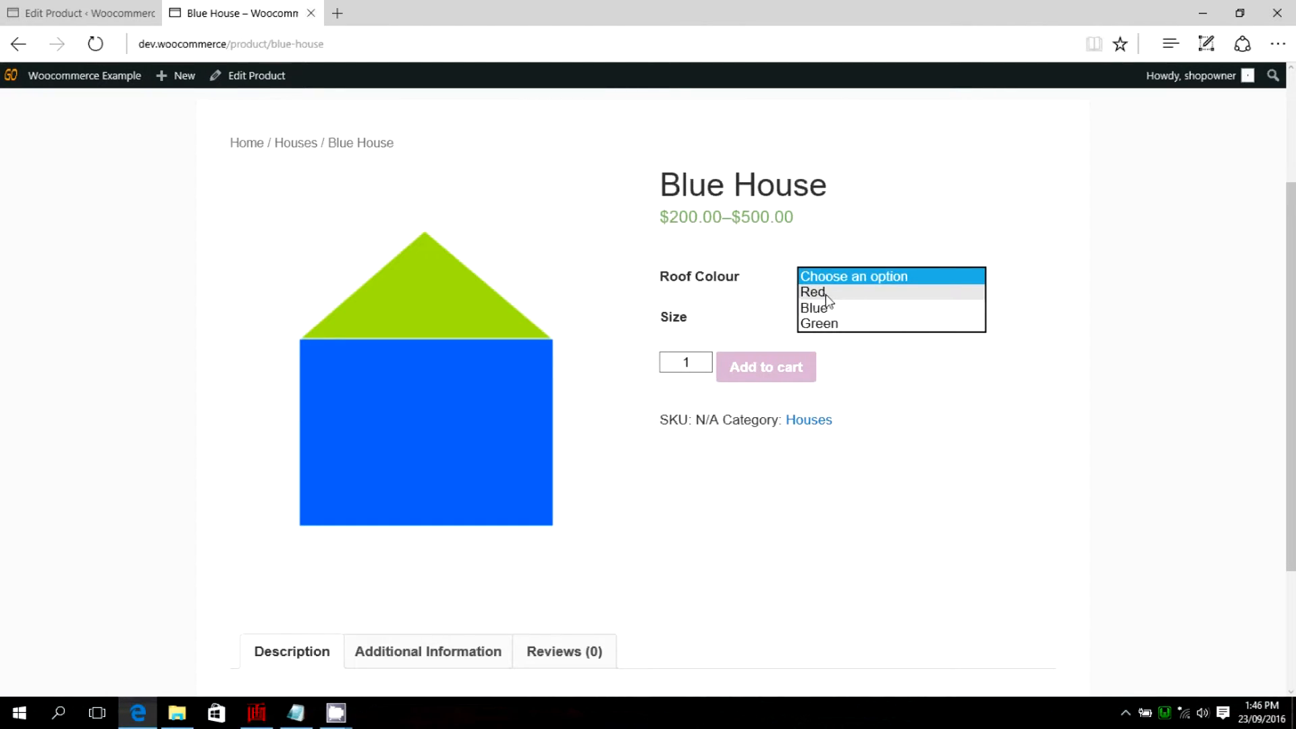
click(825, 295)
click(970, 316)
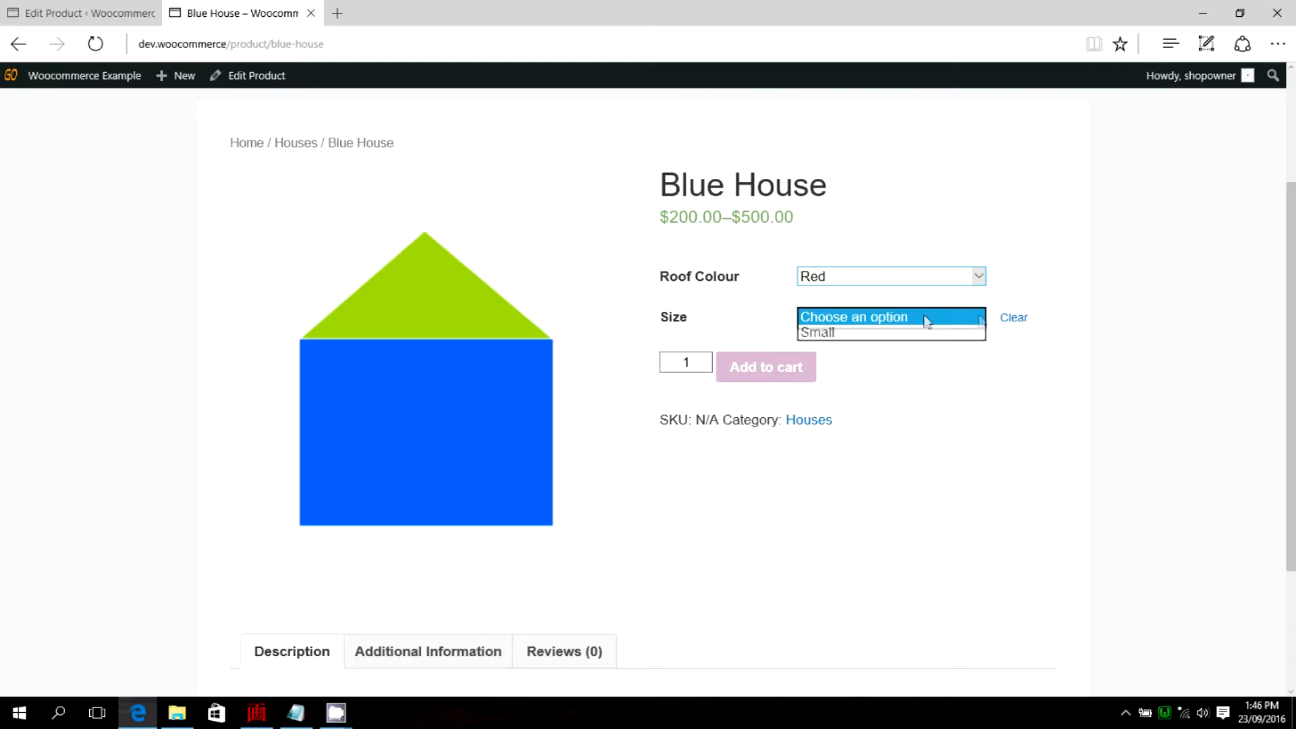
click(824, 333)
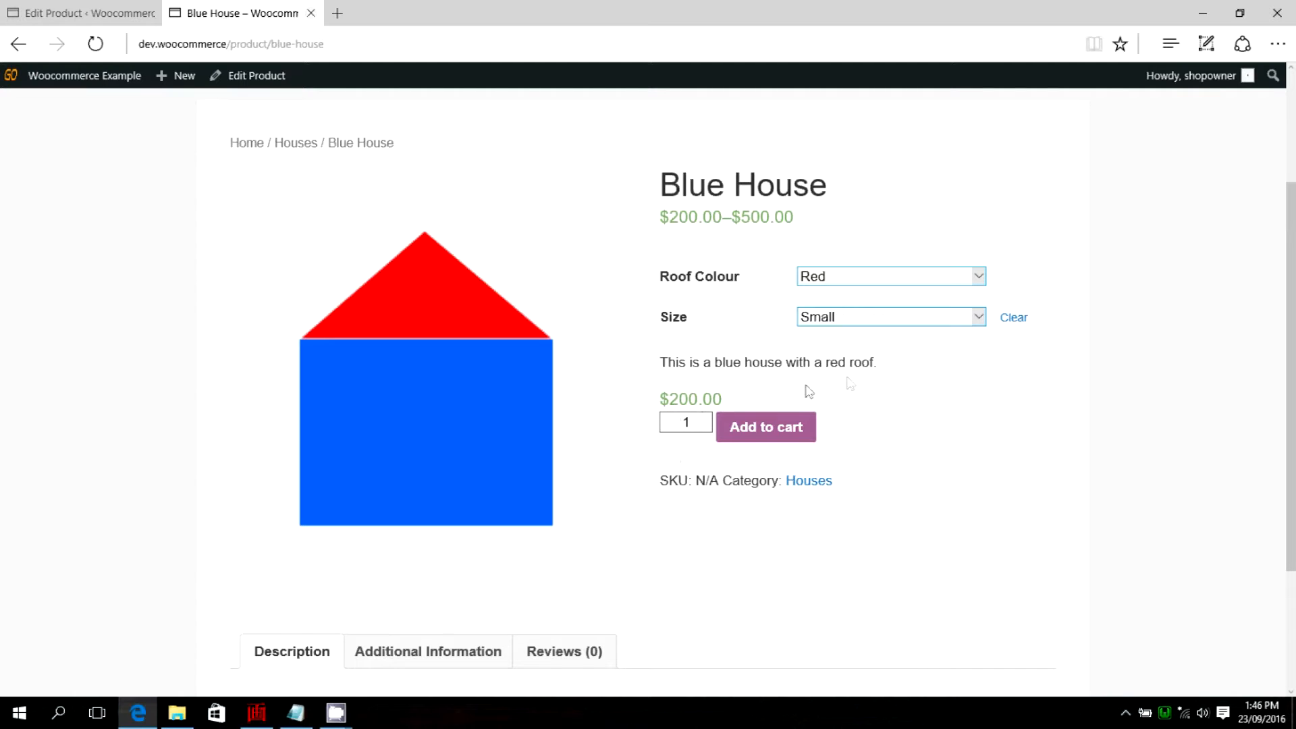
scroll(808, 388, down, 3)
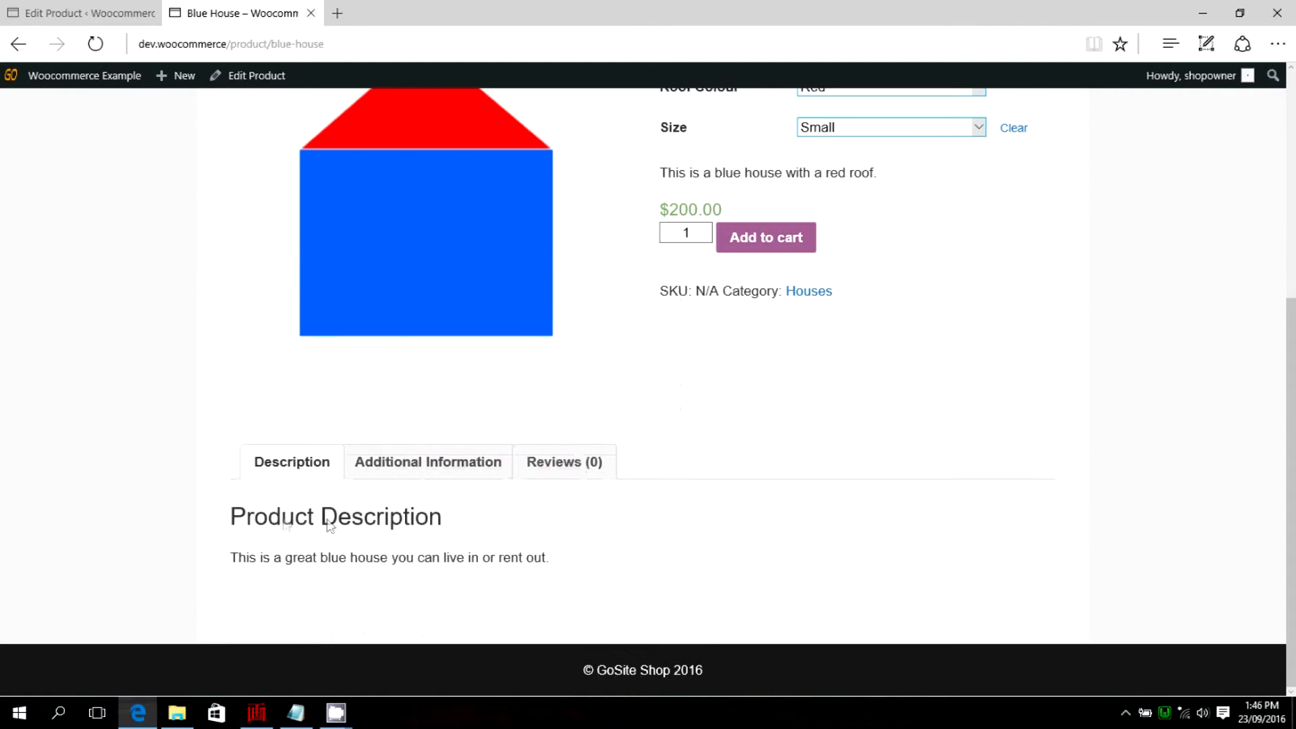
scroll(937, 561, up, 6)
scroll(540, 428, down, 4)
scroll(574, 432, up, 1)
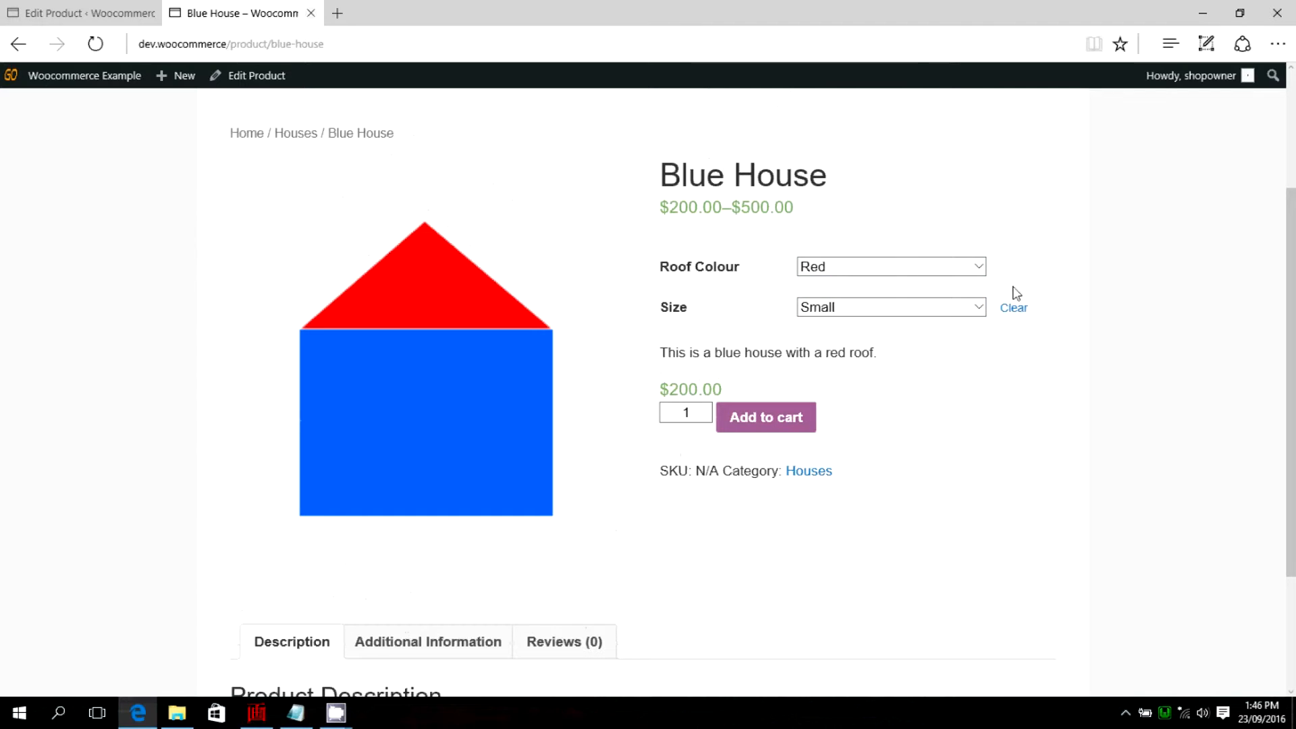
Look over the Blue House shop page once more and return to its Edit Product page.
click(979, 266)
click(1199, 276)
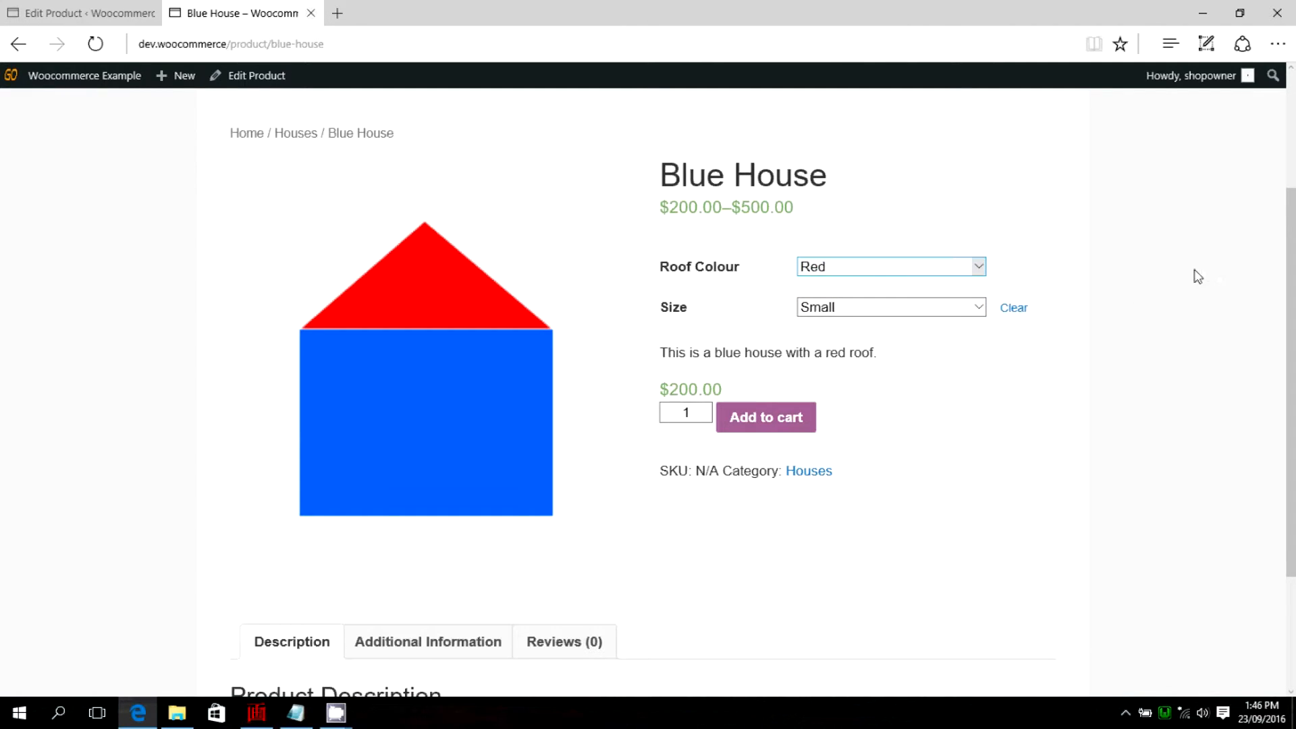
scroll(310, 254, up, 3)
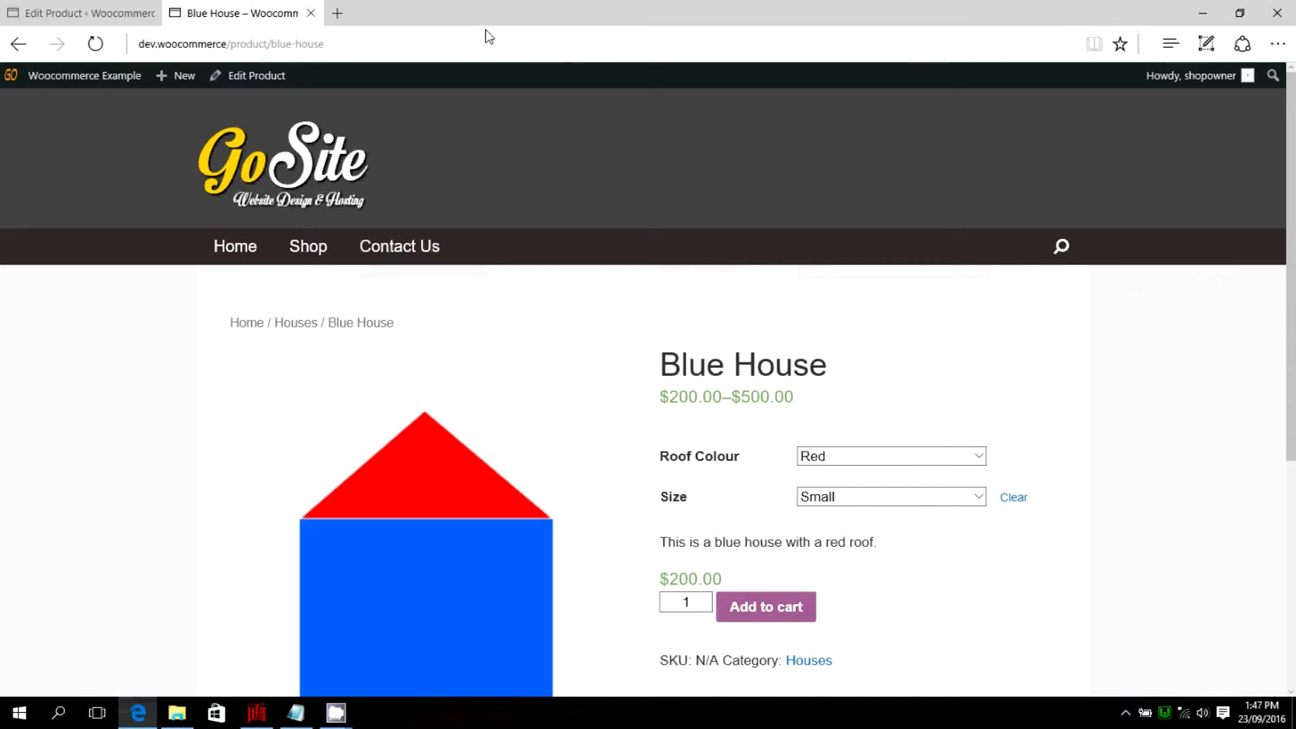
scroll(581, 404, down, 1)
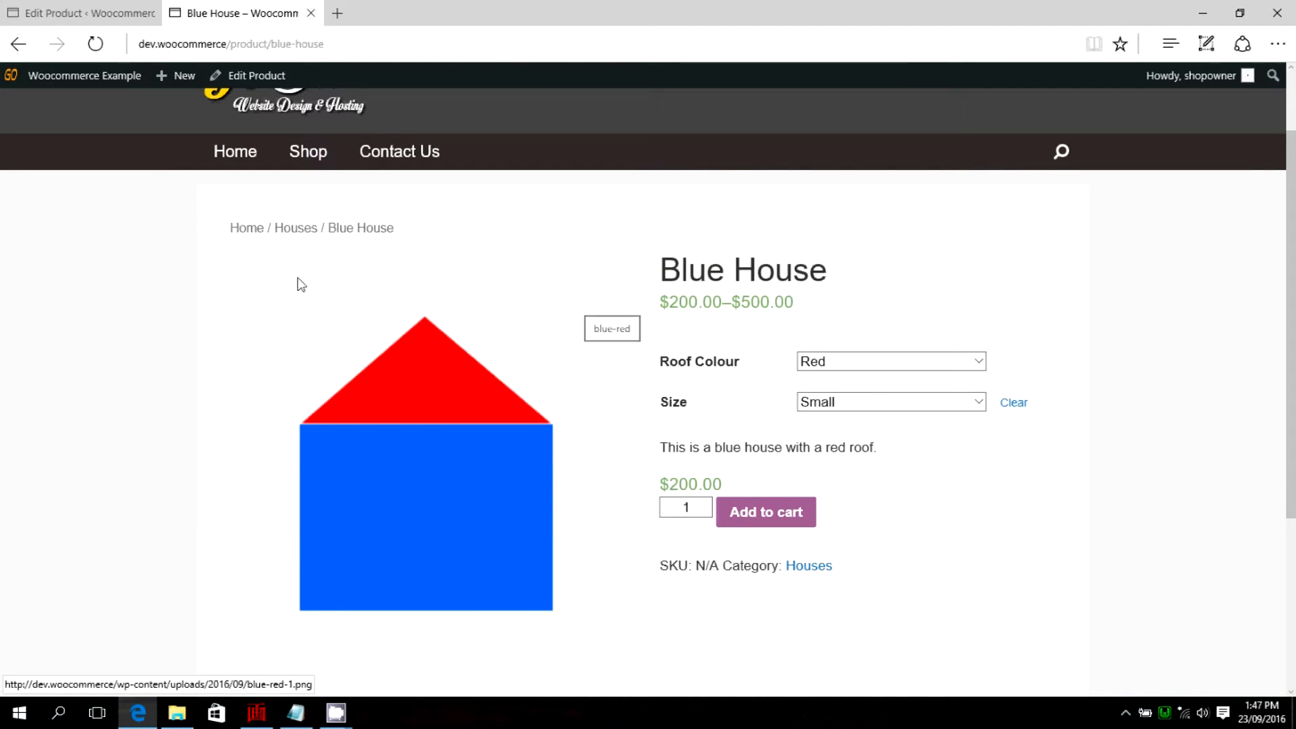
scroll(501, 250, up, 1)
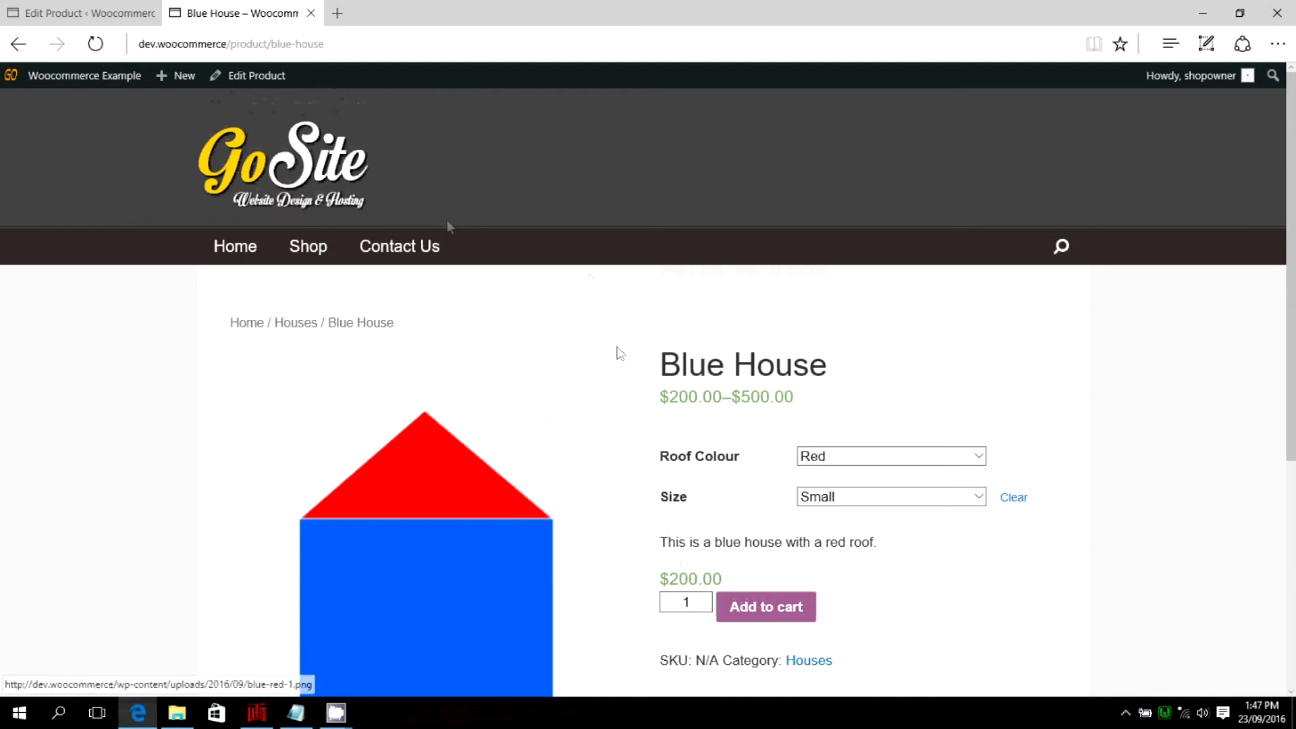
click(81, 12)
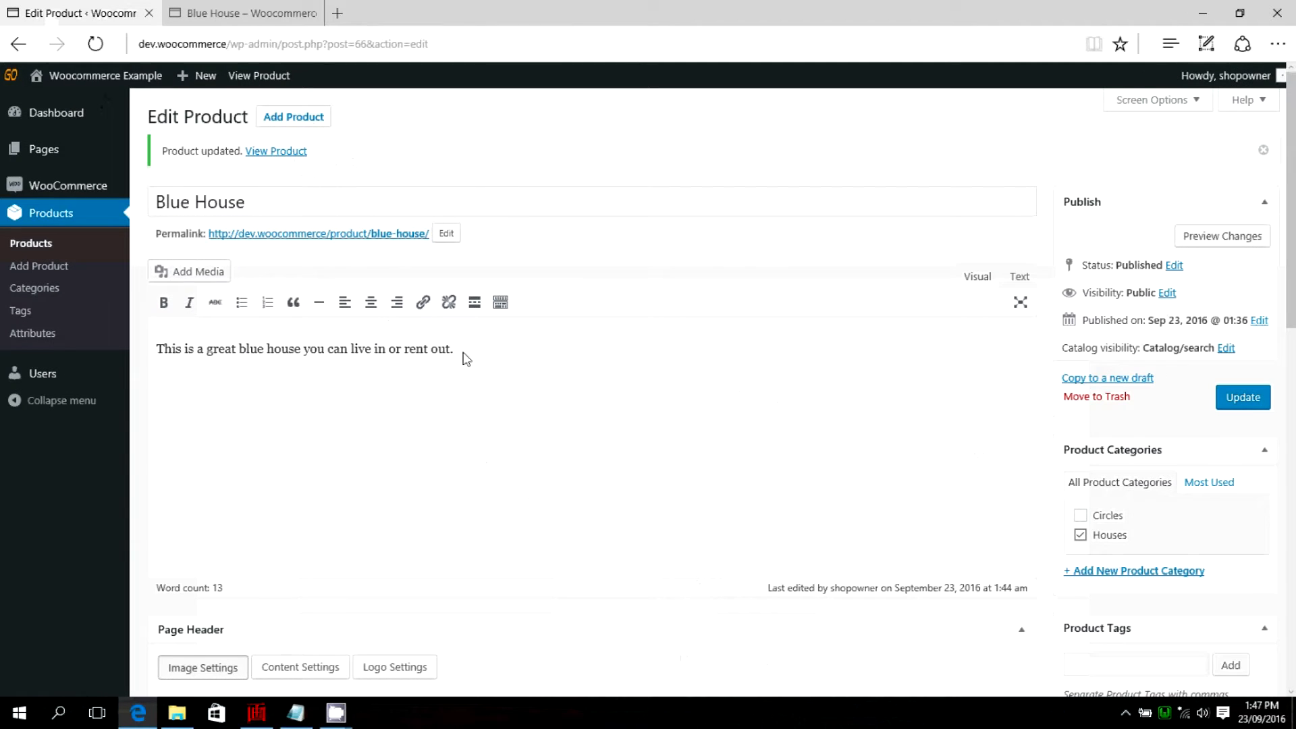
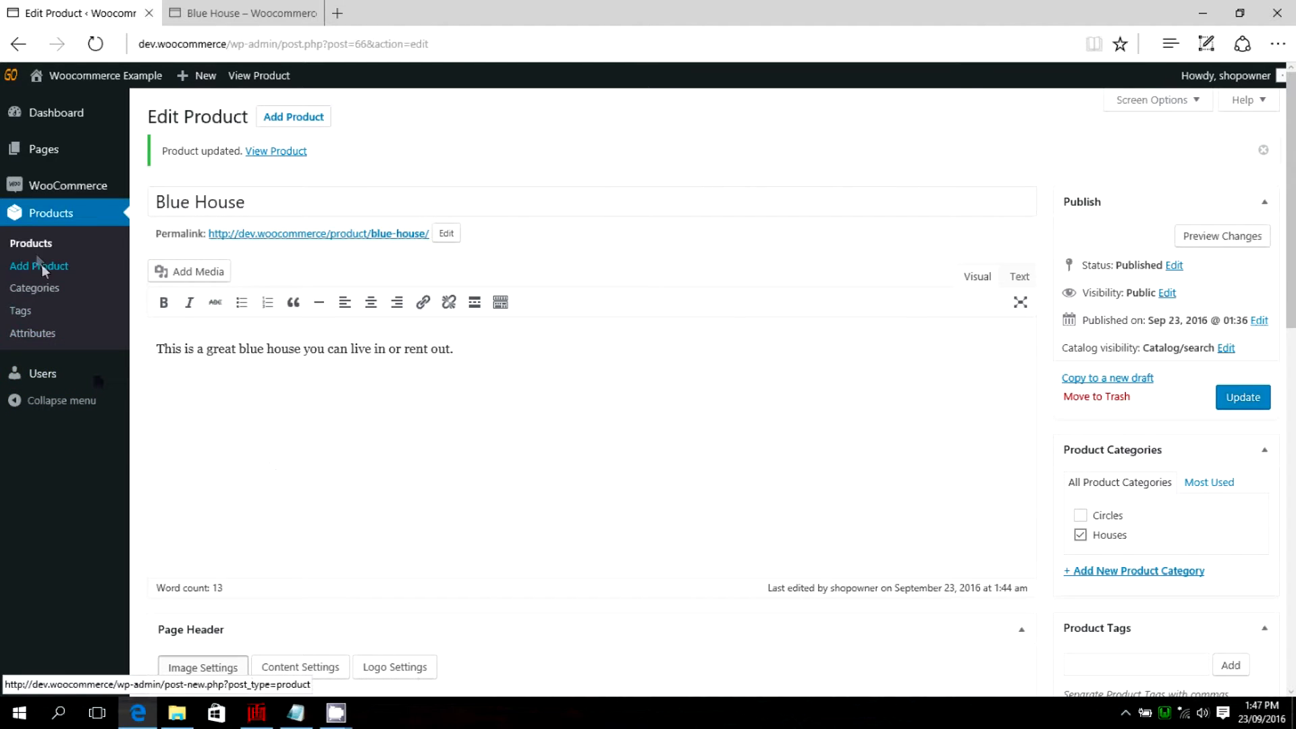
Start a new product and name it Green Houses.
click(292, 118)
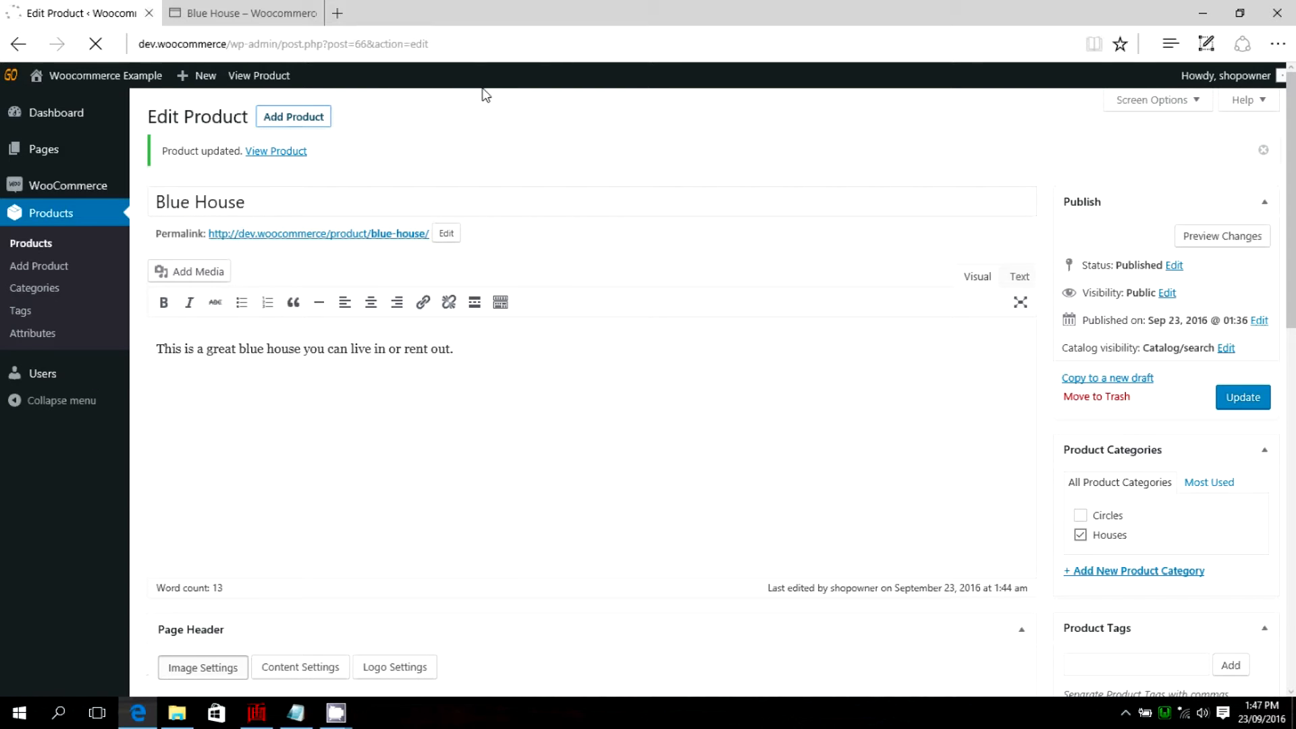
click(177, 713)
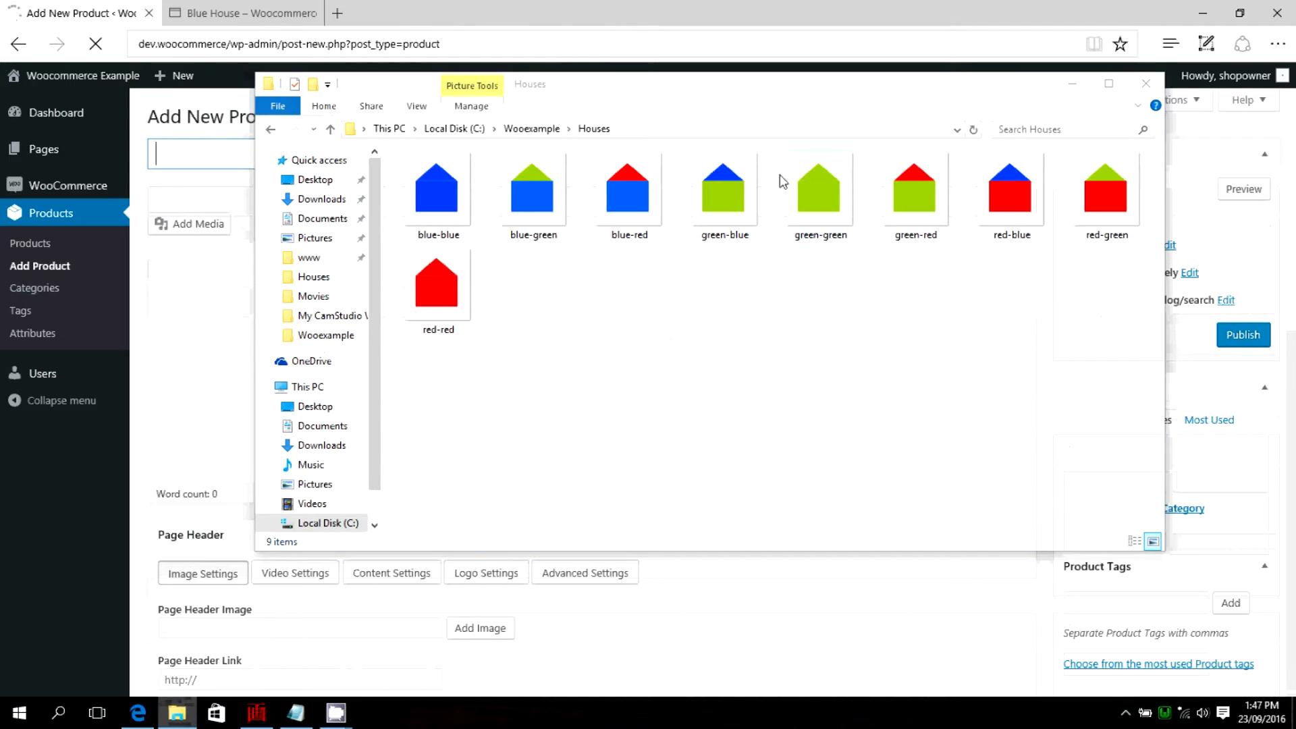
click(1072, 83)
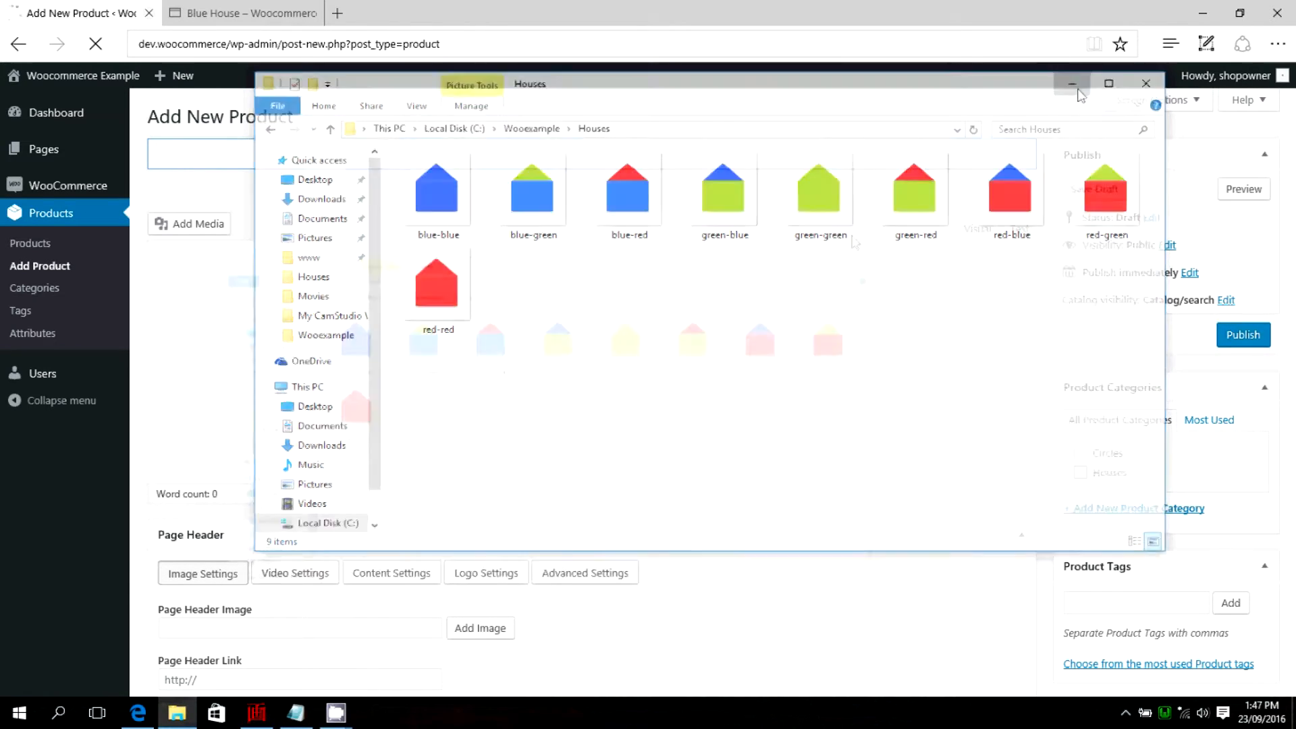
click(1240, 13)
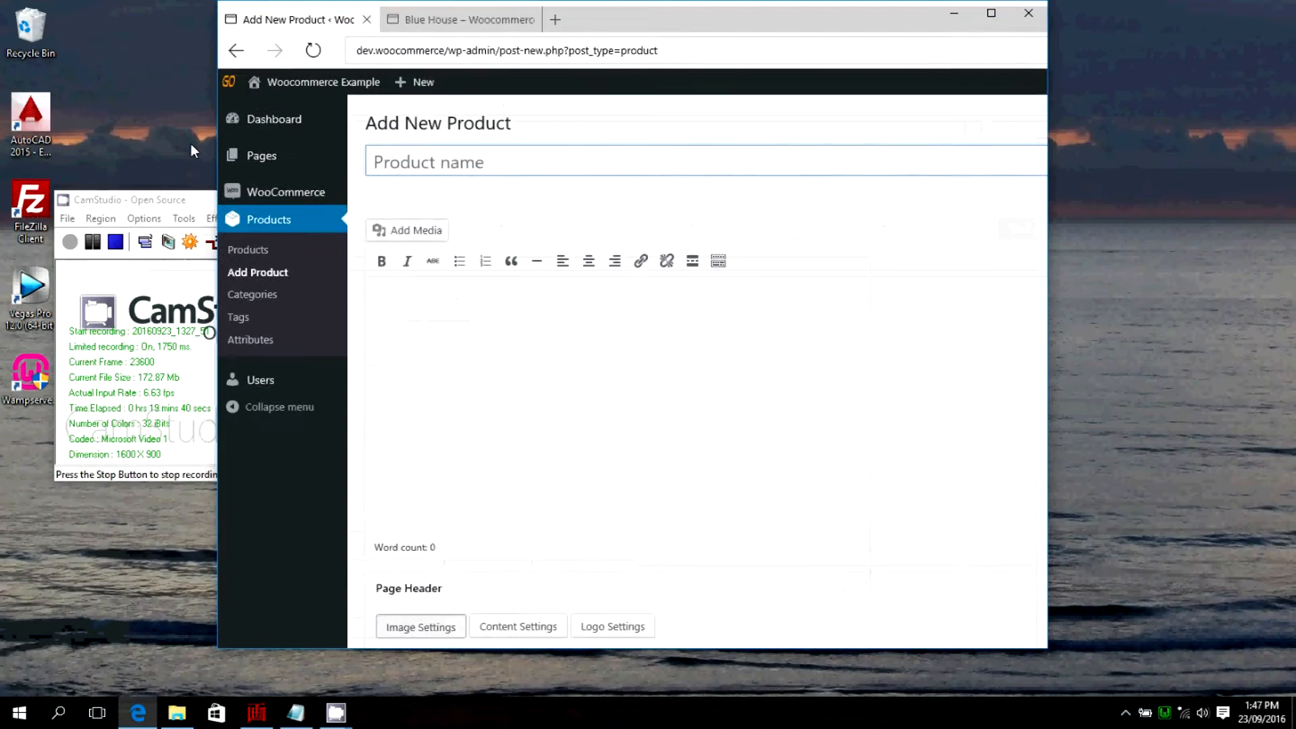
click(980, 14)
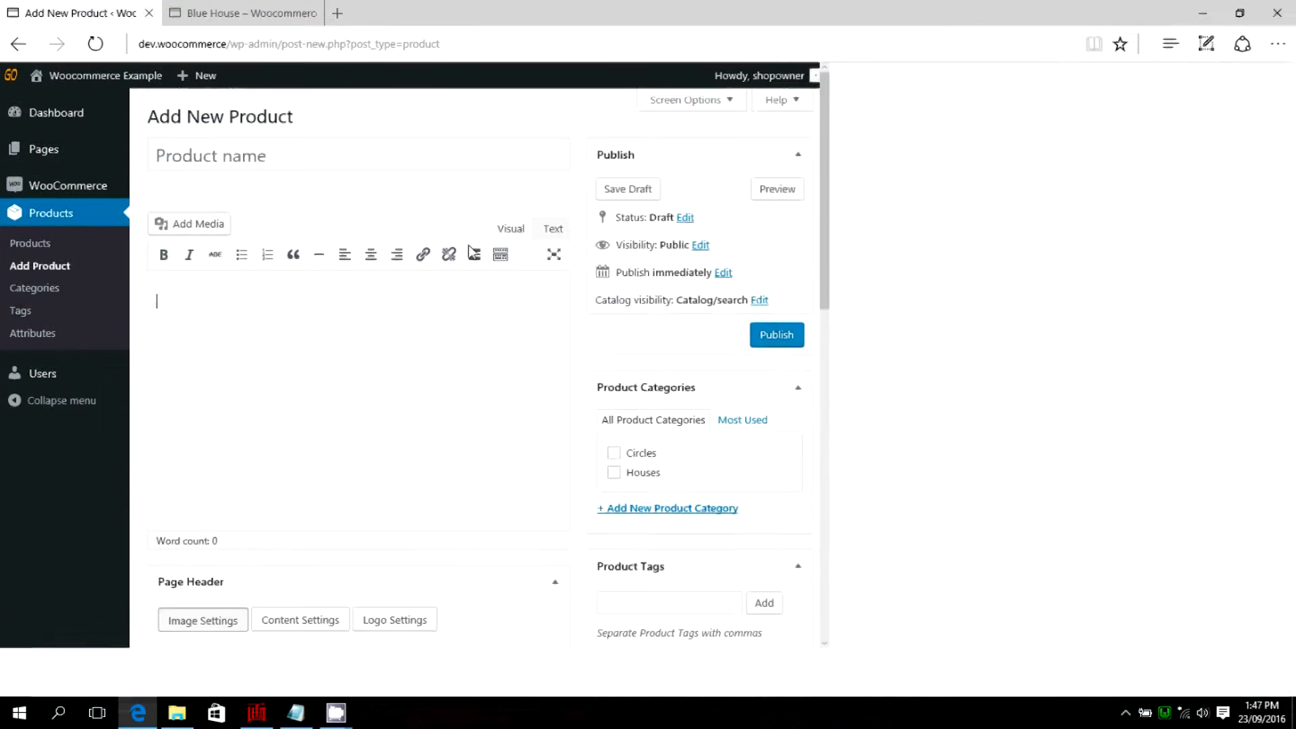
click(226, 154)
text(Green Houses)
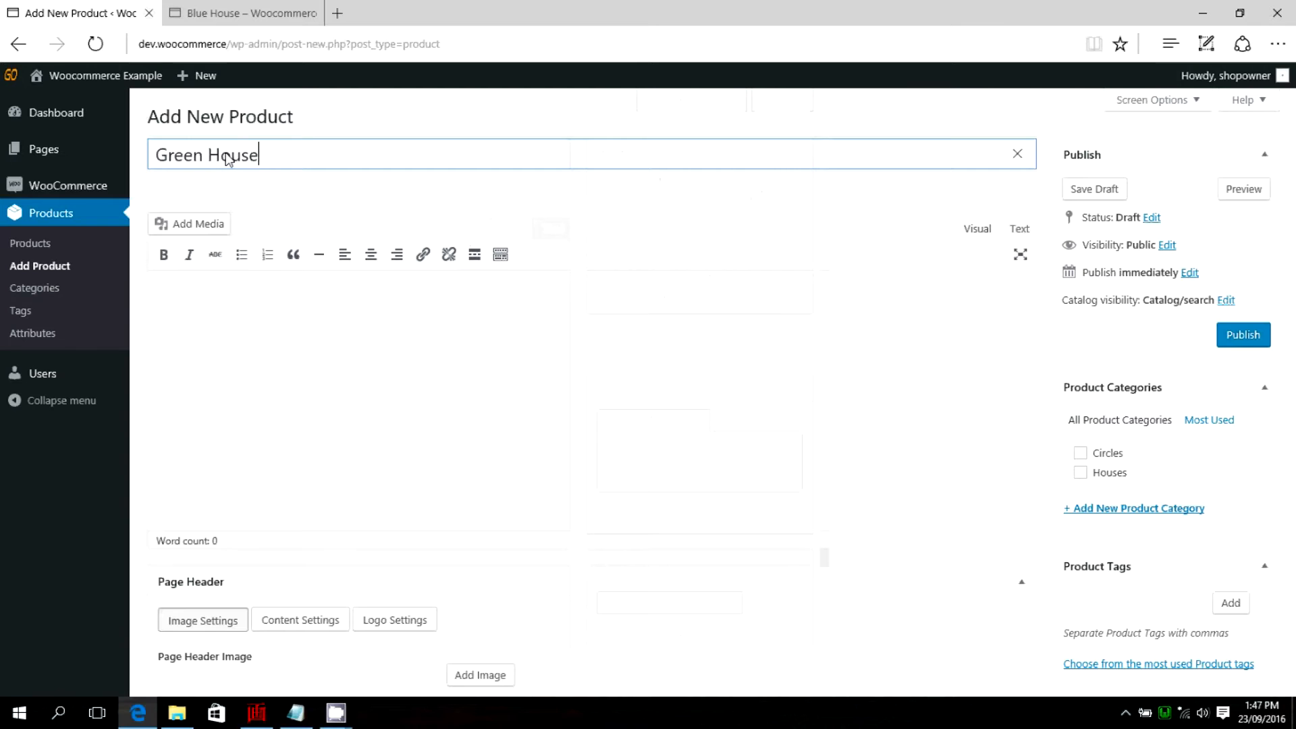
Enter the product description "This is our selection of great geen houses providing you with different roof colours and house sizes.".
click(534, 304)
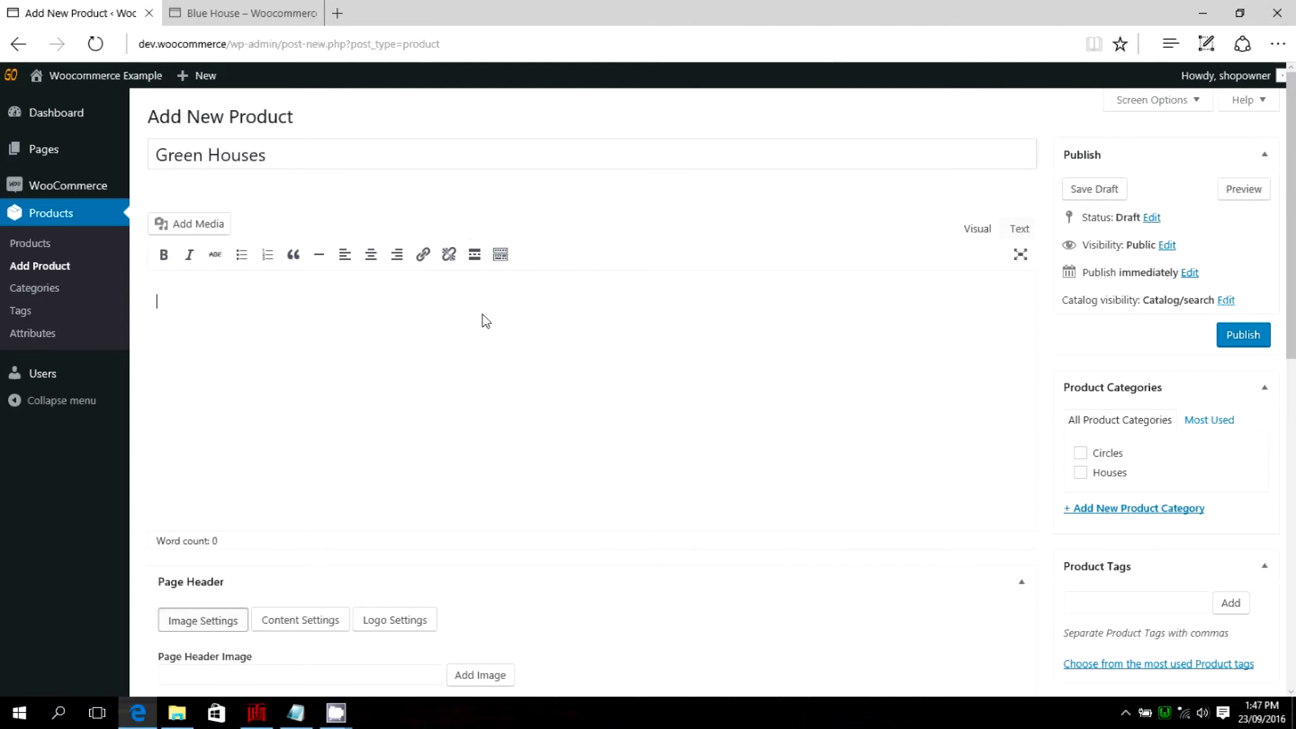
text(This is our selection of great geen houses)
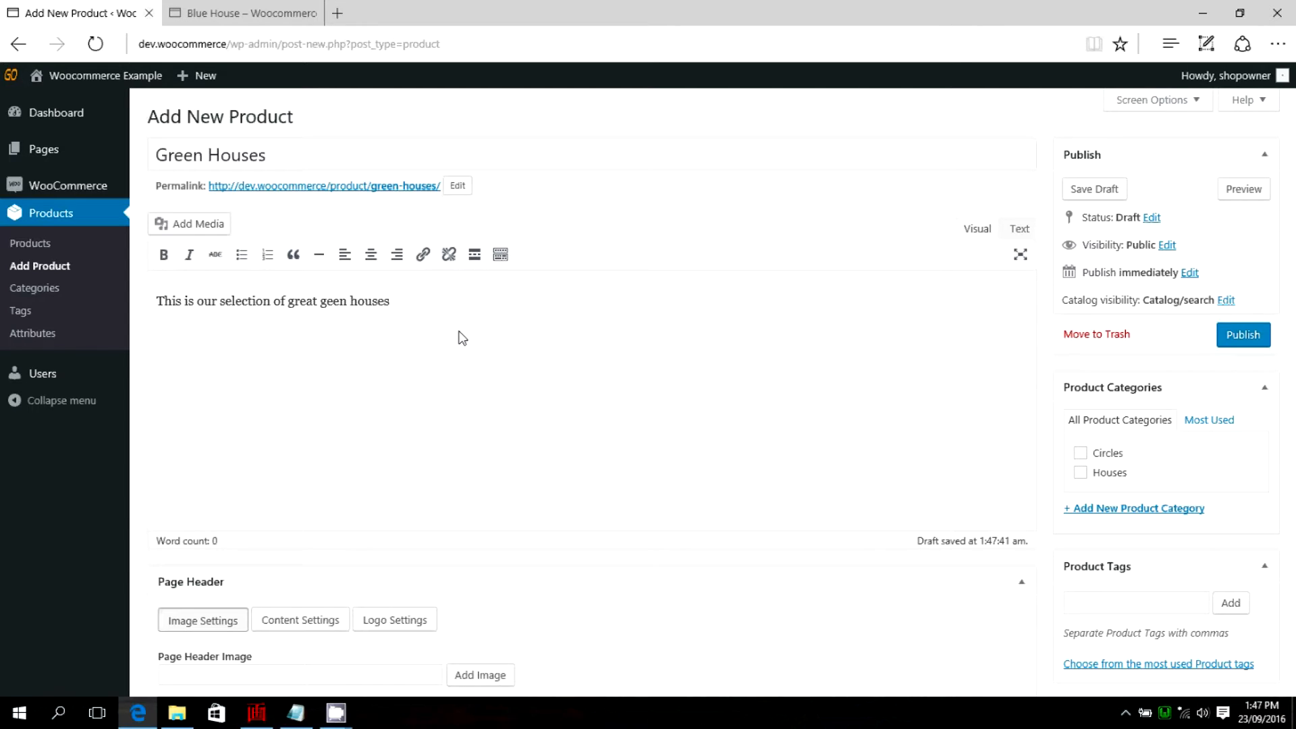
text(iding you with different roof col)
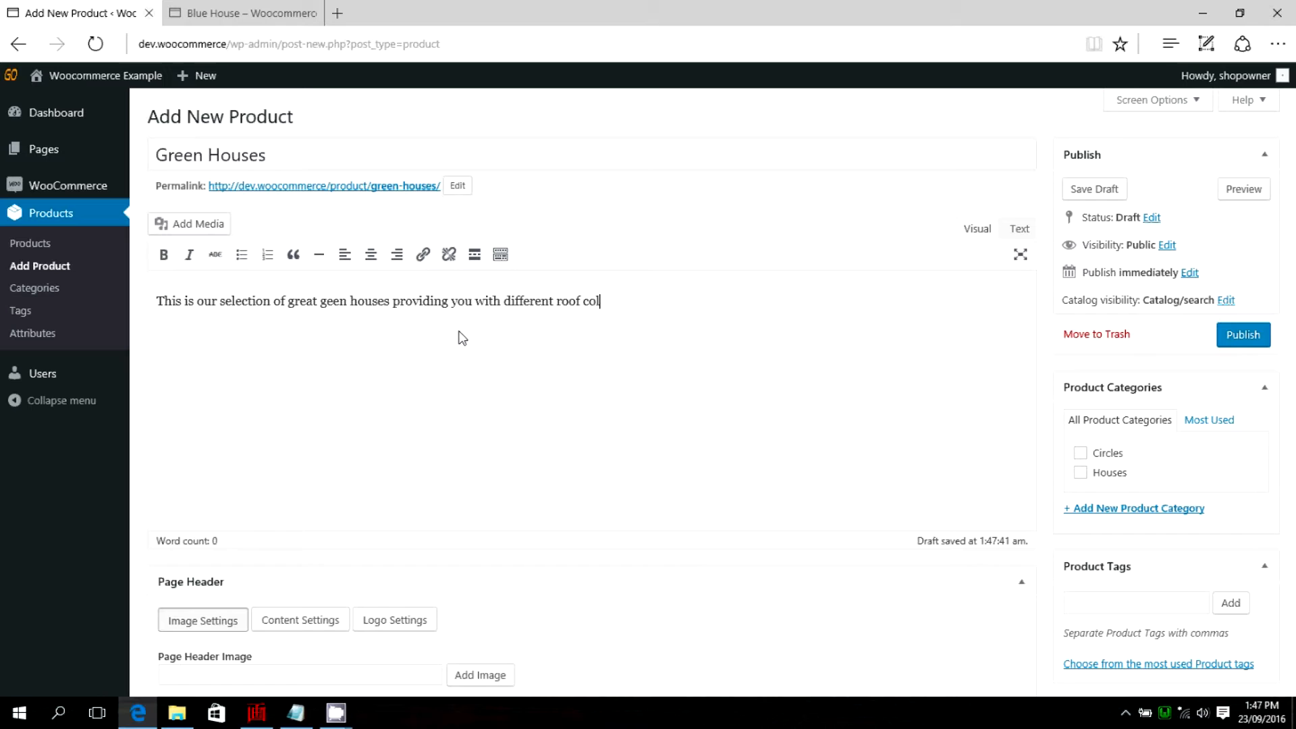
text(nd house sizes.)
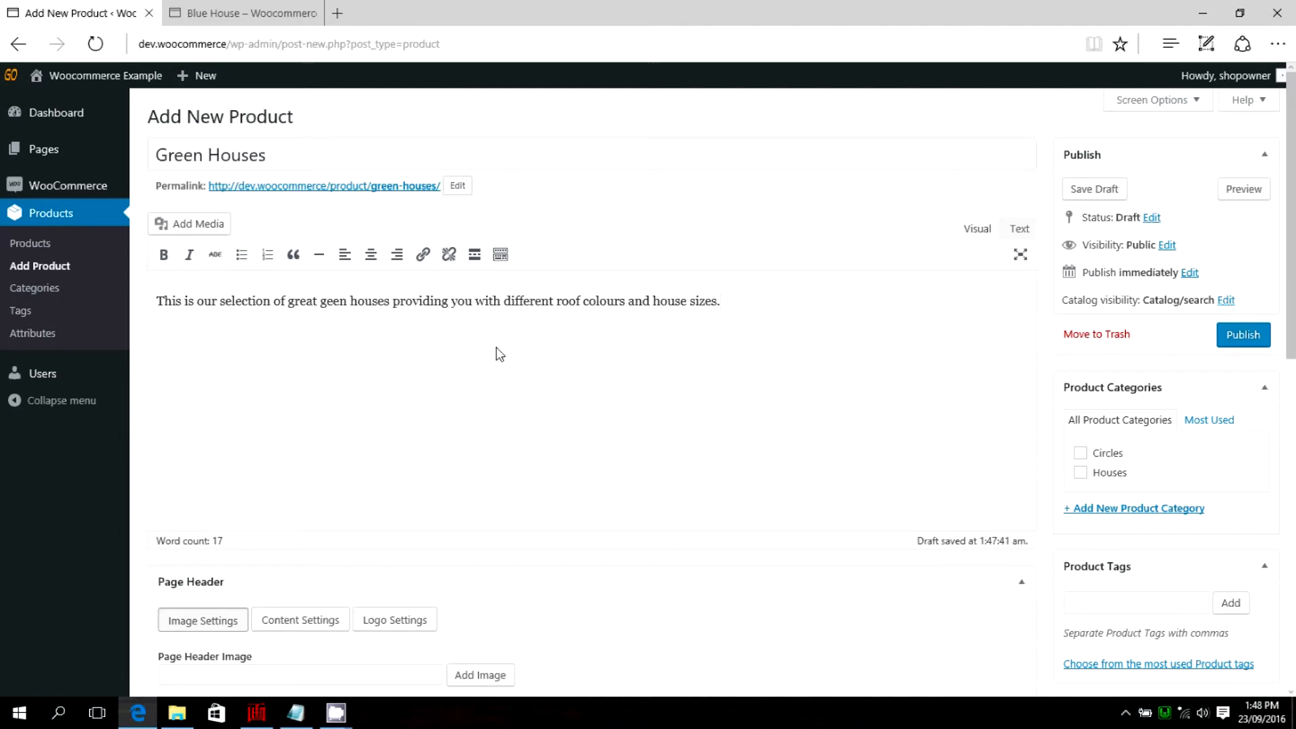
Set the product type in the product data to Variable product.
scroll(500, 353, down, 3)
scroll(581, 318, down, 2)
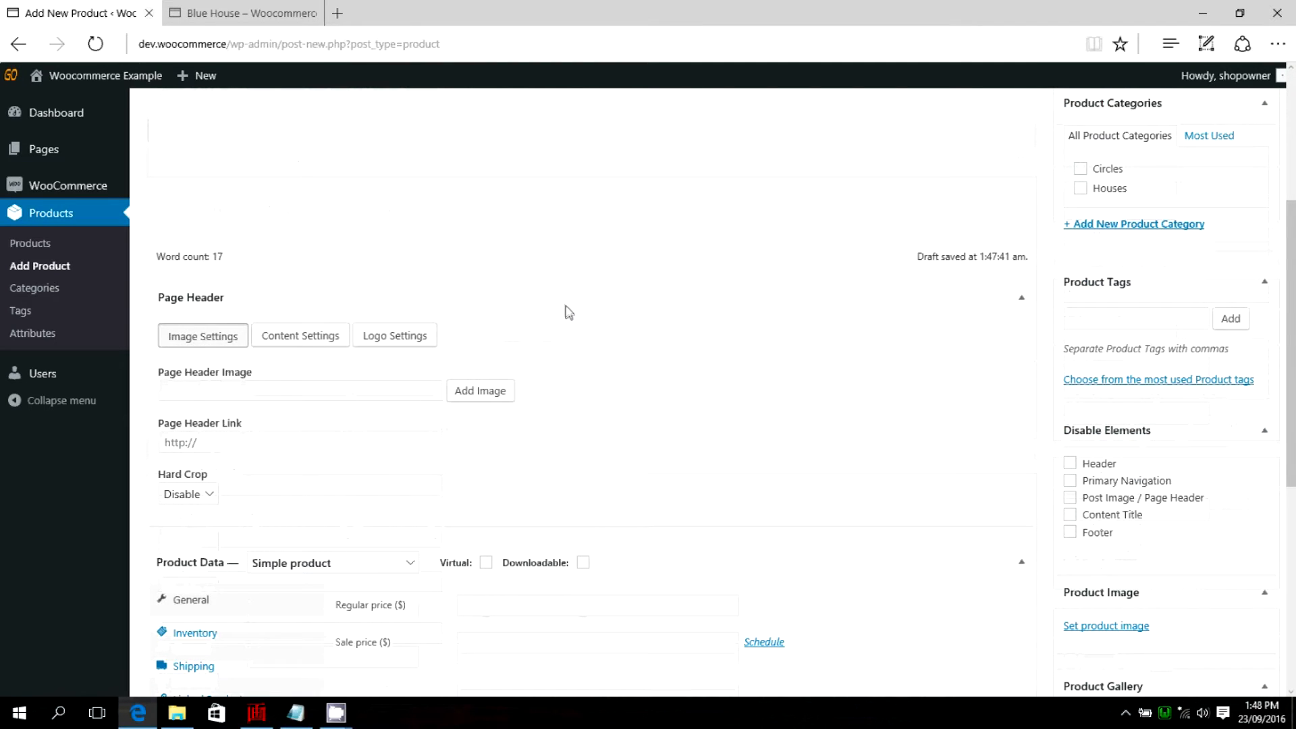
scroll(567, 312, down, 2)
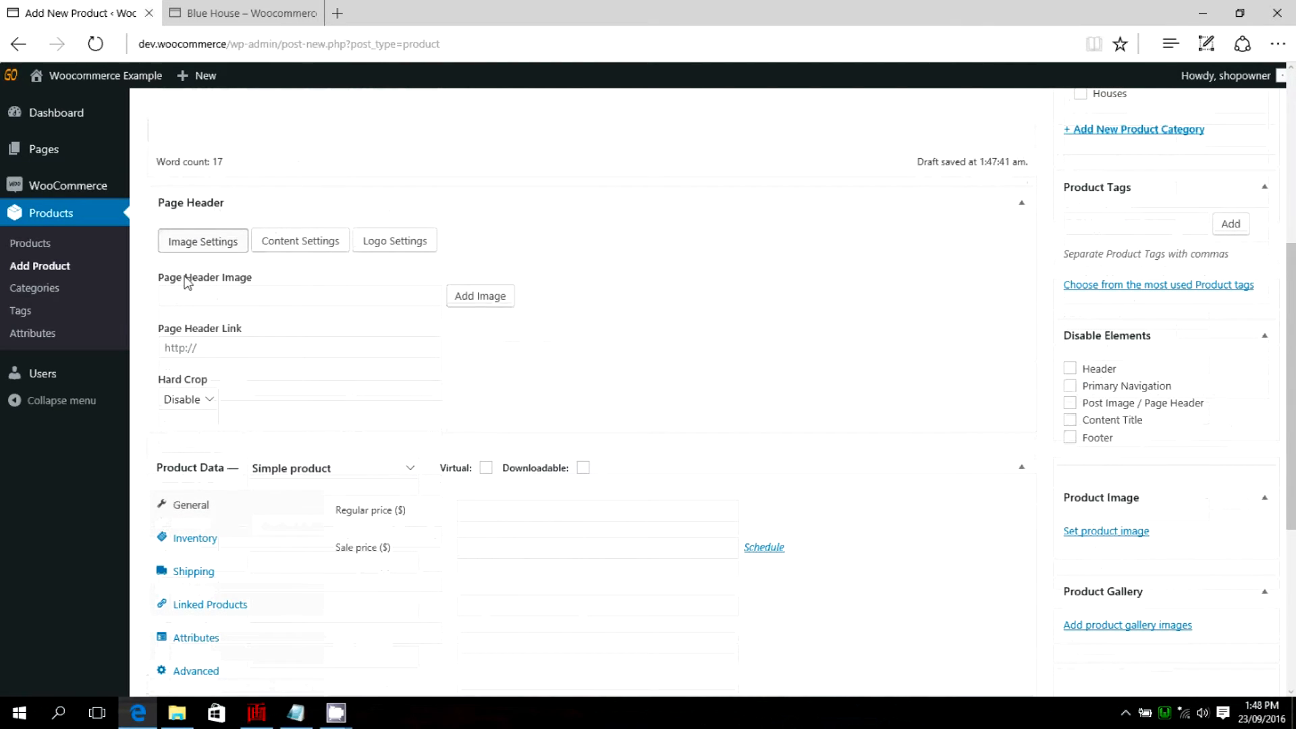
scroll(257, 304, down, 2)
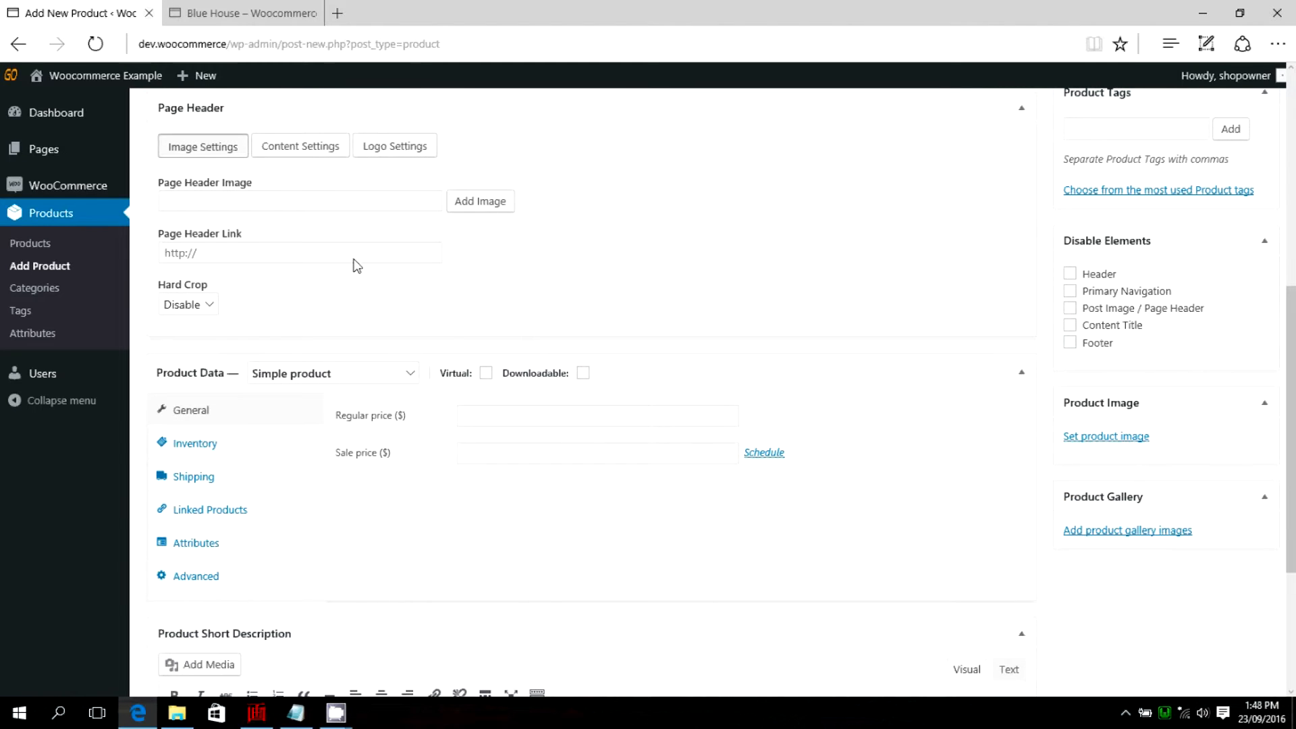
scroll(356, 264, down, 4)
click(410, 185)
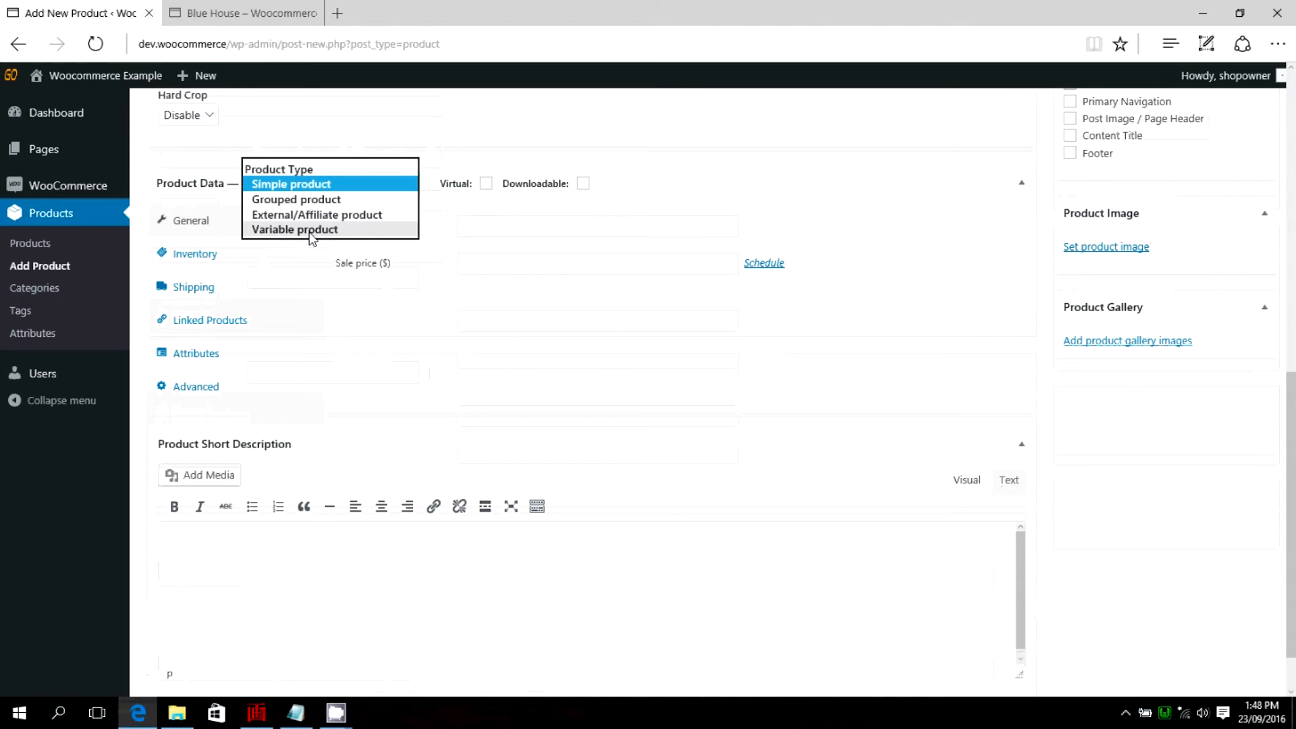
click(275, 232)
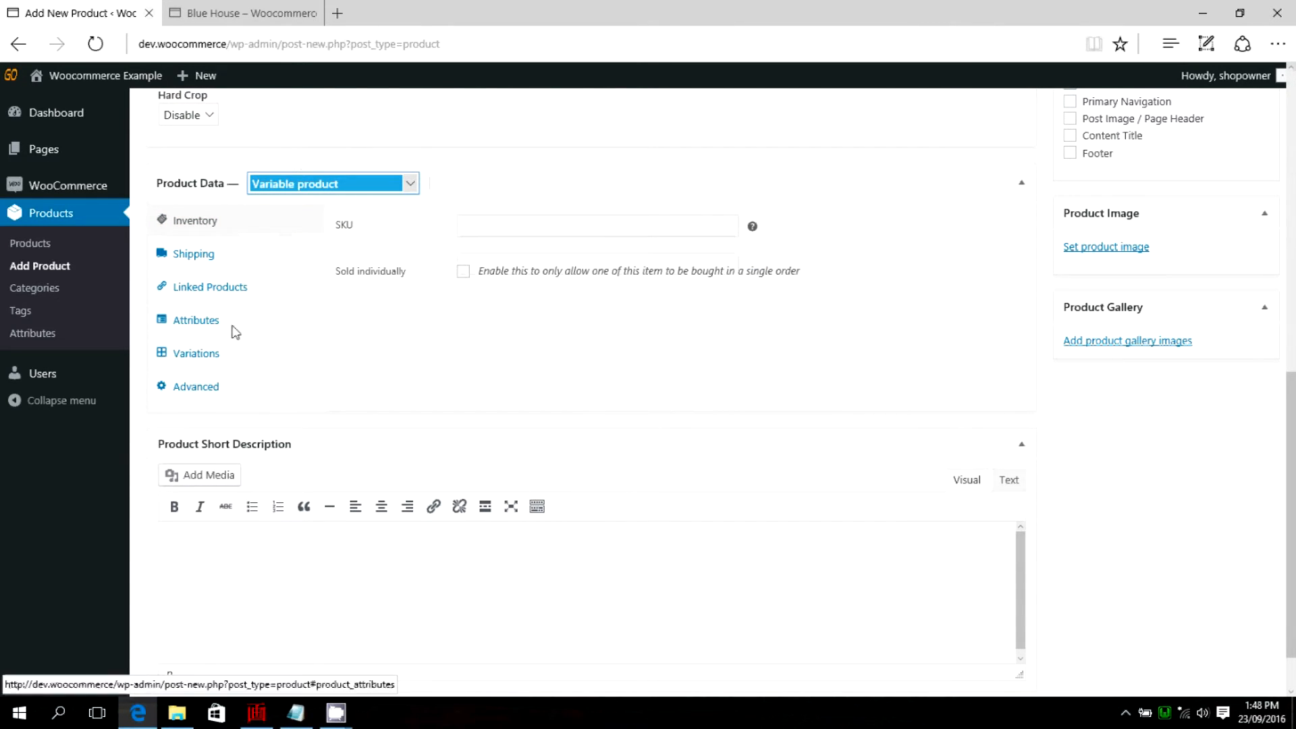
Add the existing Size attribute to the Green Houses product.
click(192, 322)
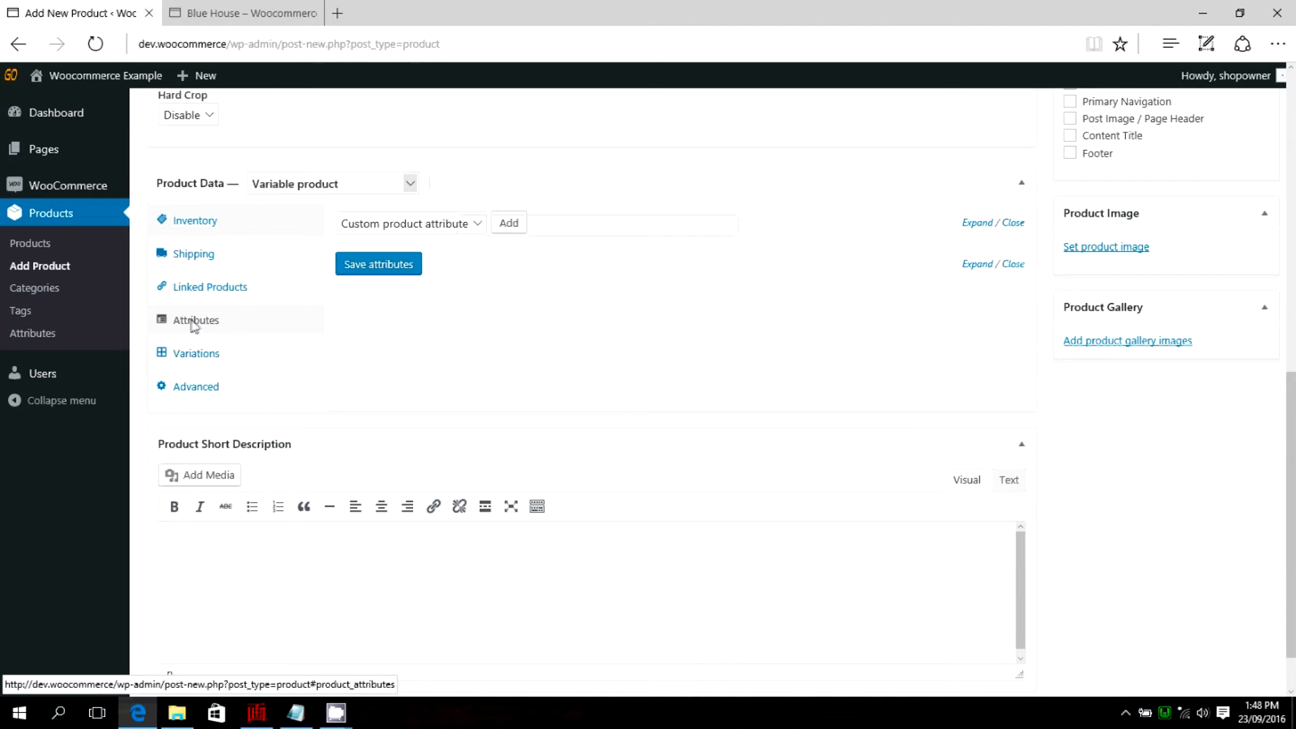
click(479, 224)
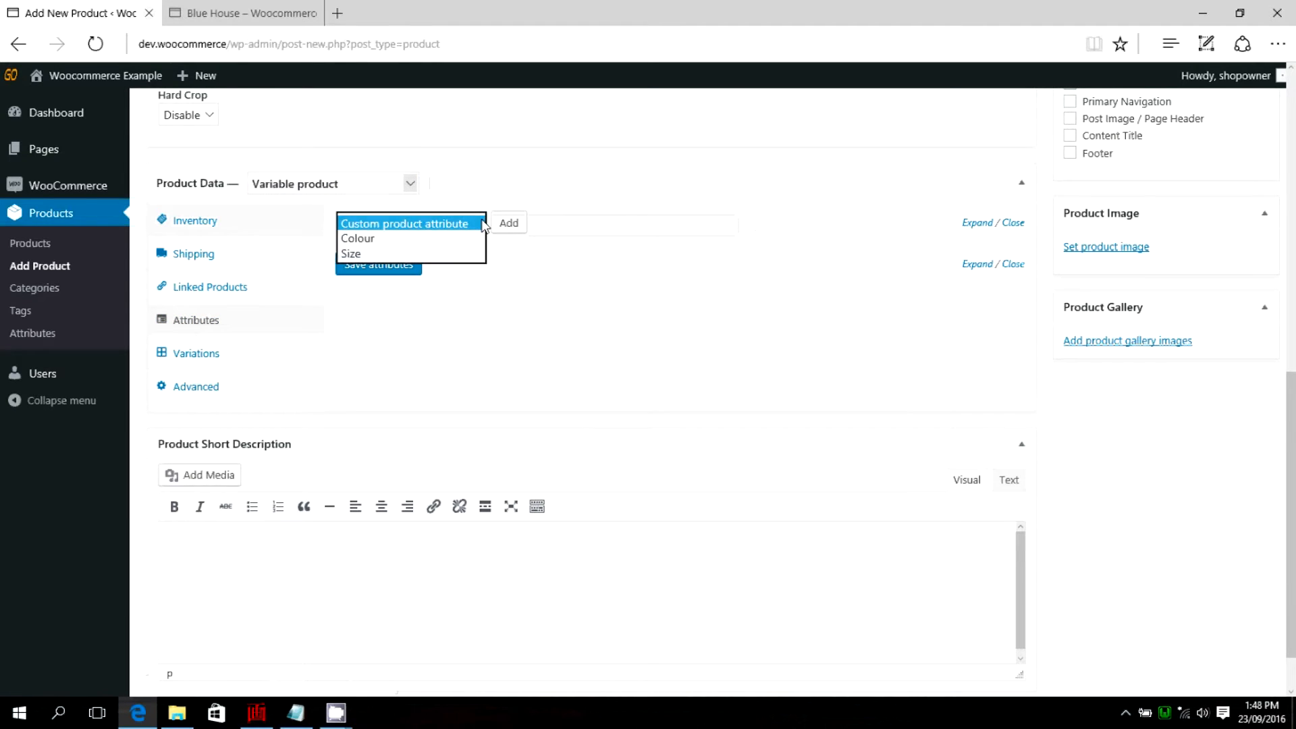
click(358, 254)
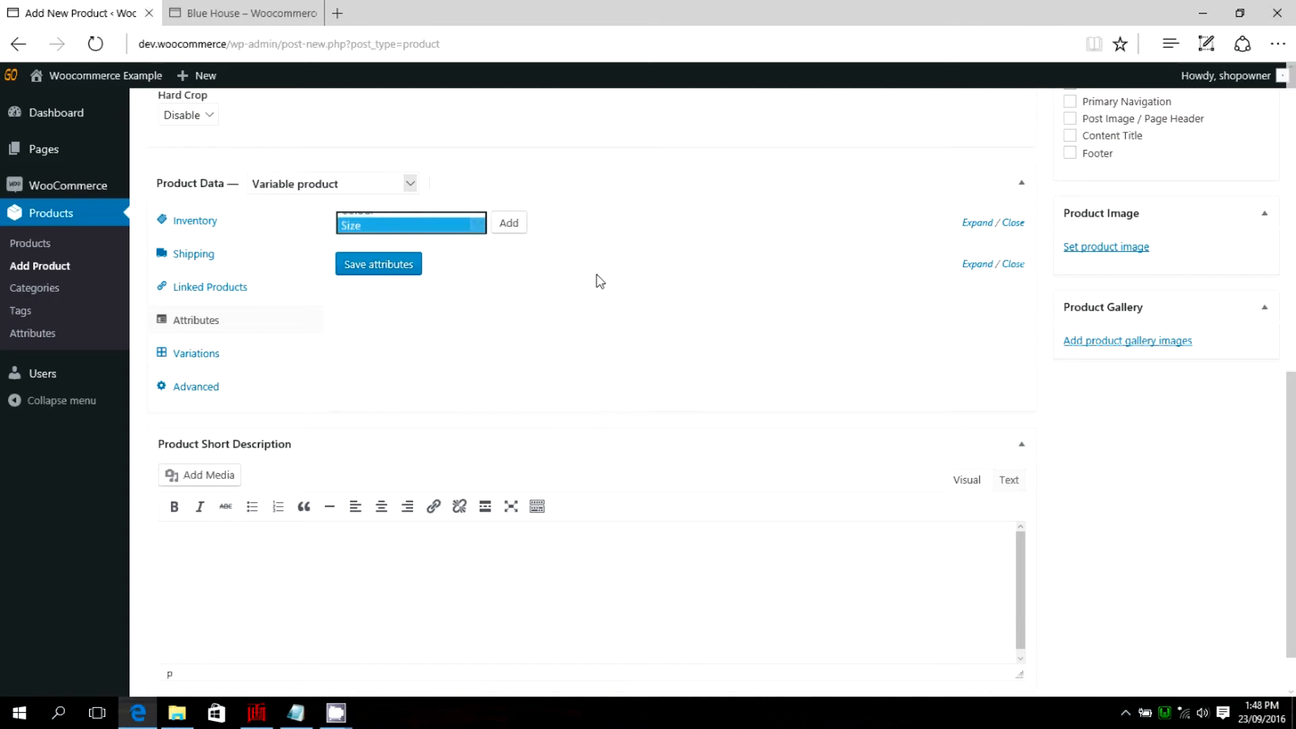
click(512, 226)
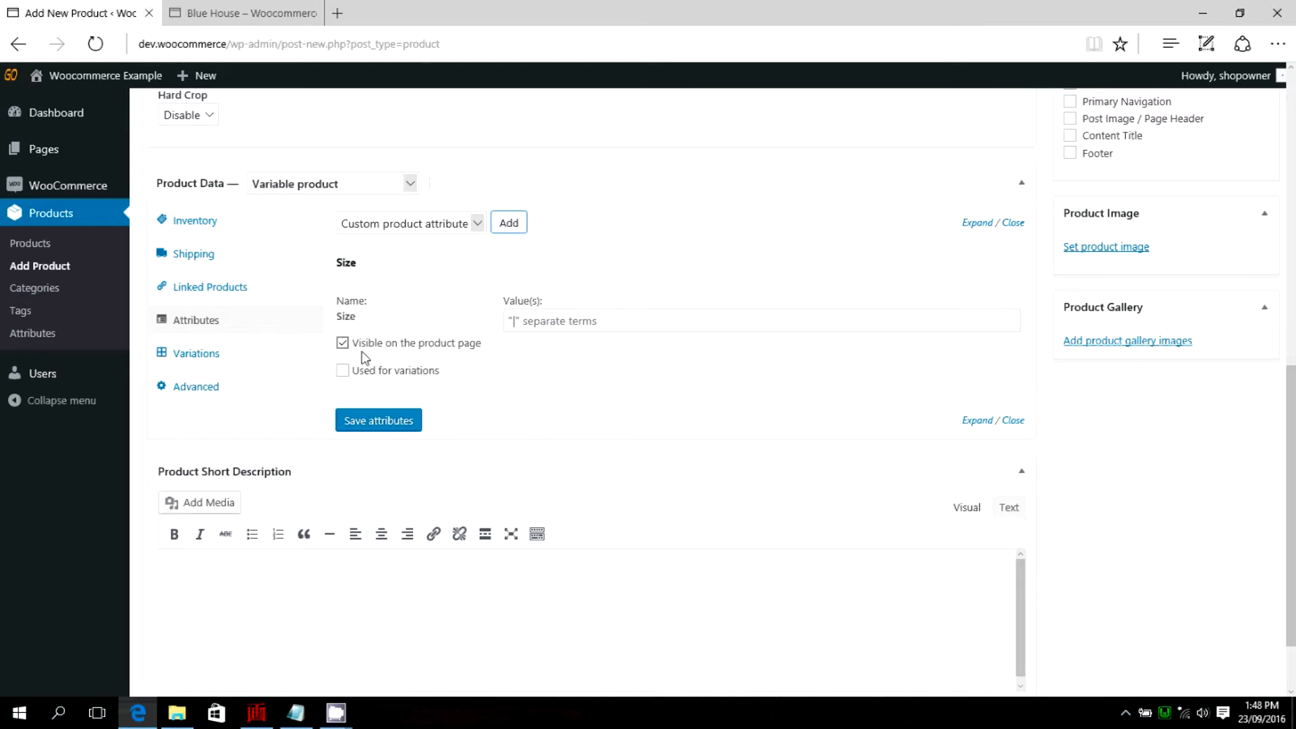
Give the Size attribute the values Small | Medium | Large, enable it for variations, and save the attributes.
click(547, 326)
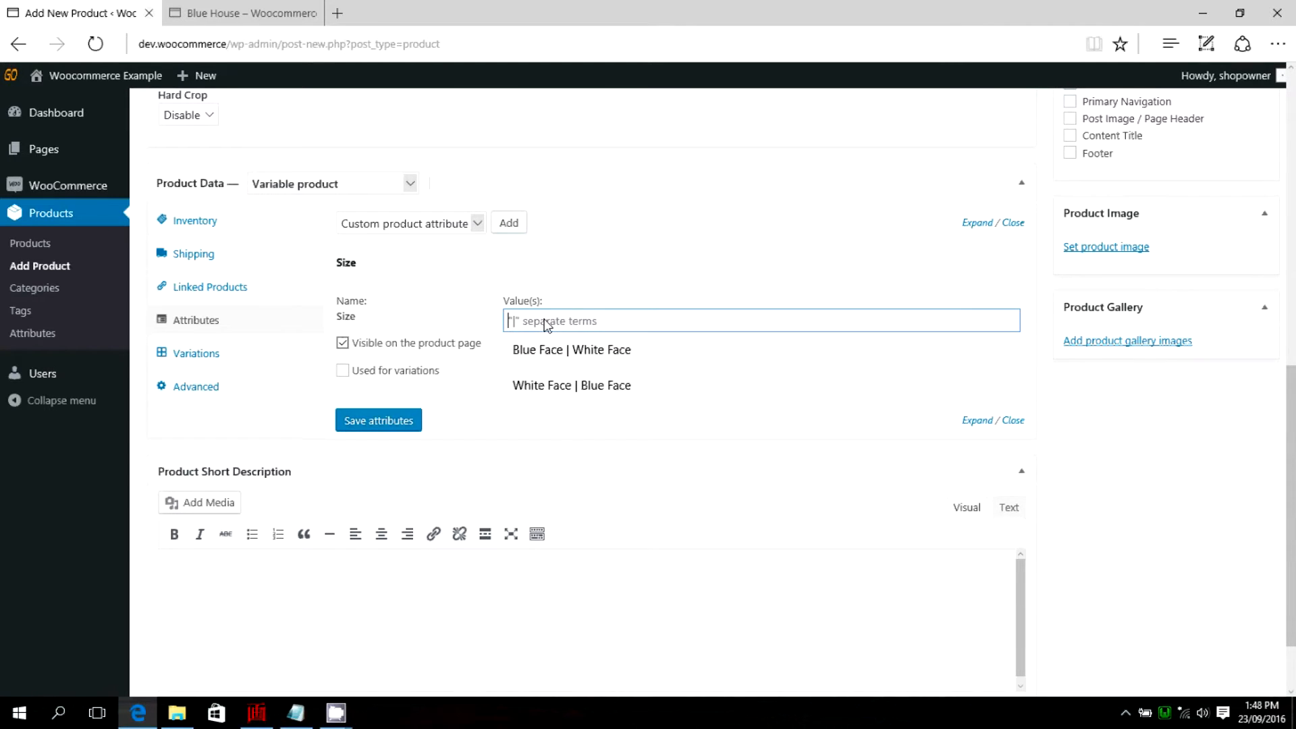
text(Small)
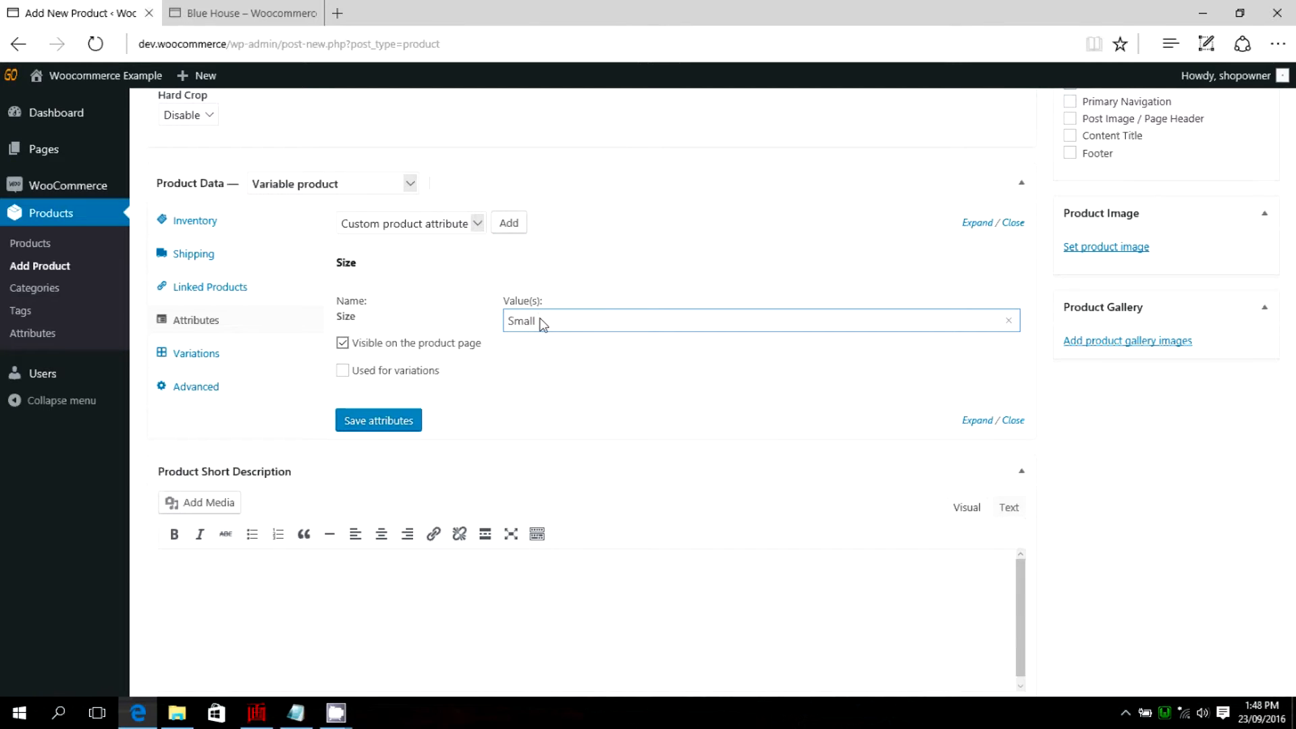
text( | Medium | Large)
click(342, 370)
click(386, 422)
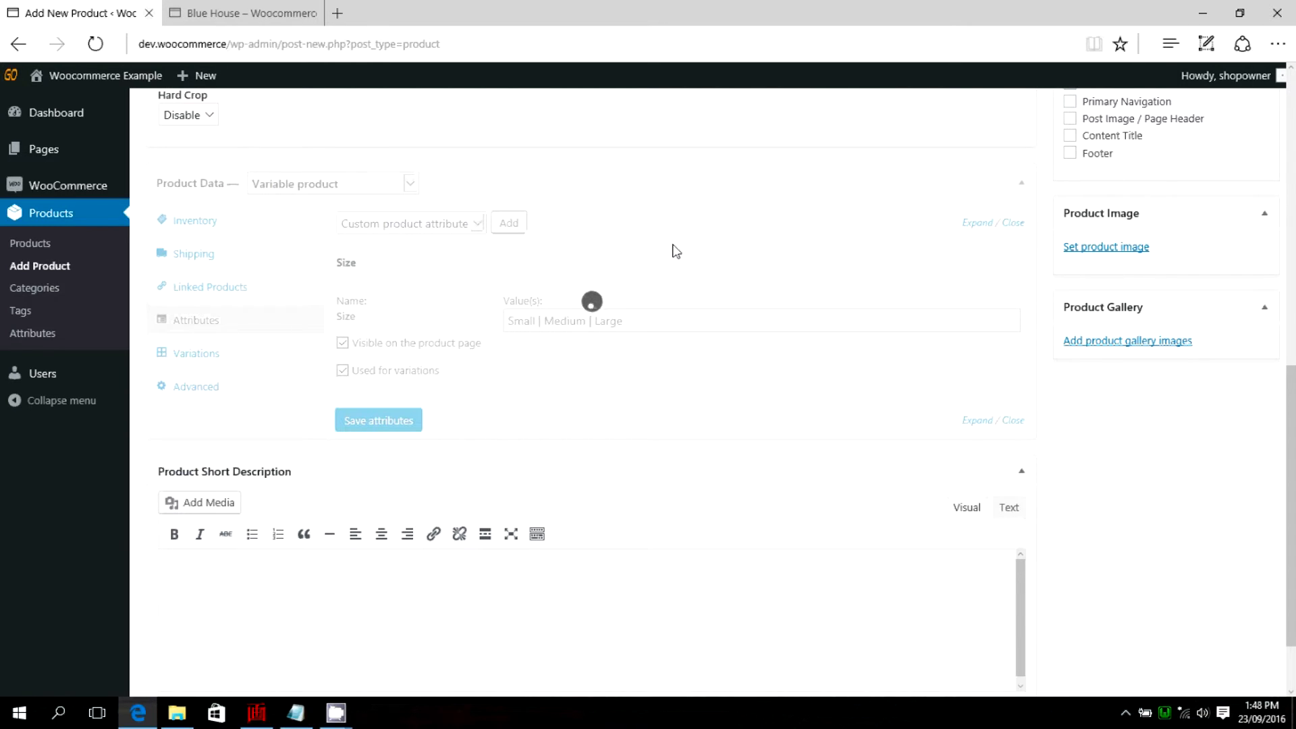
Add the existing Colour attribute to the product alongside Size.
click(478, 223)
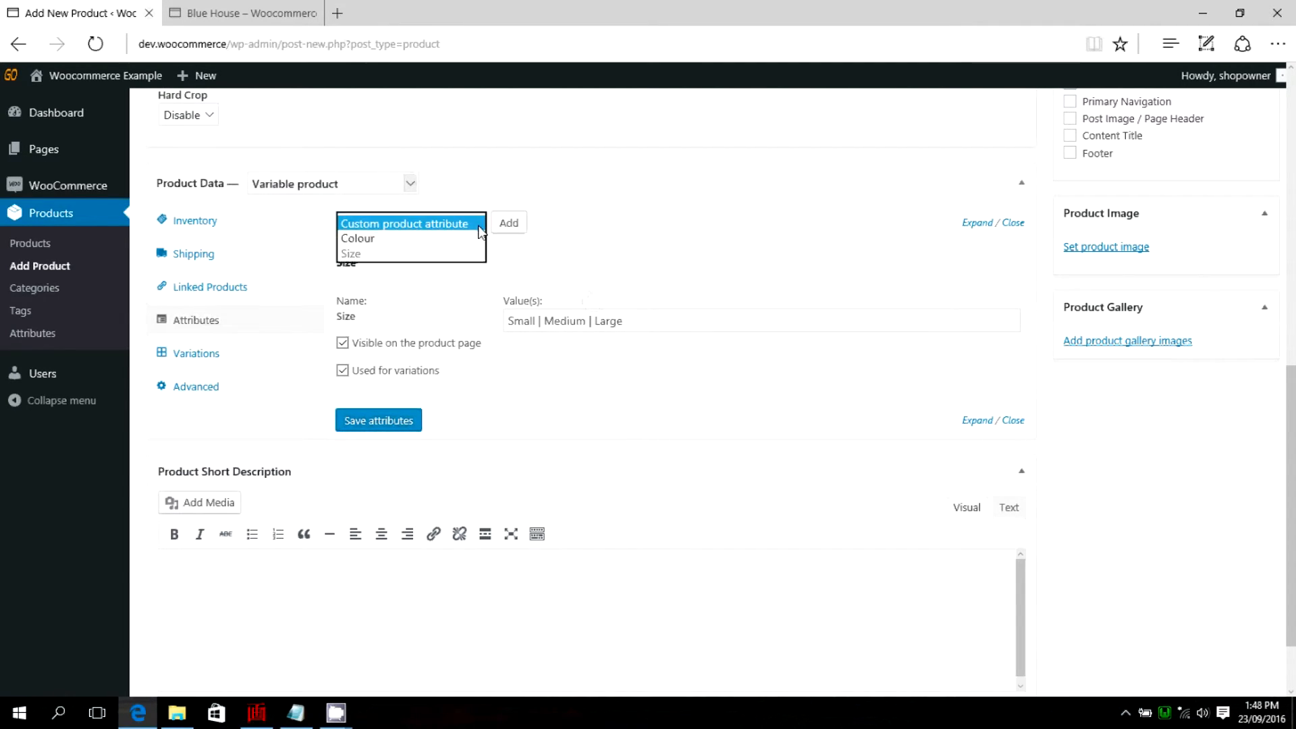
click(371, 240)
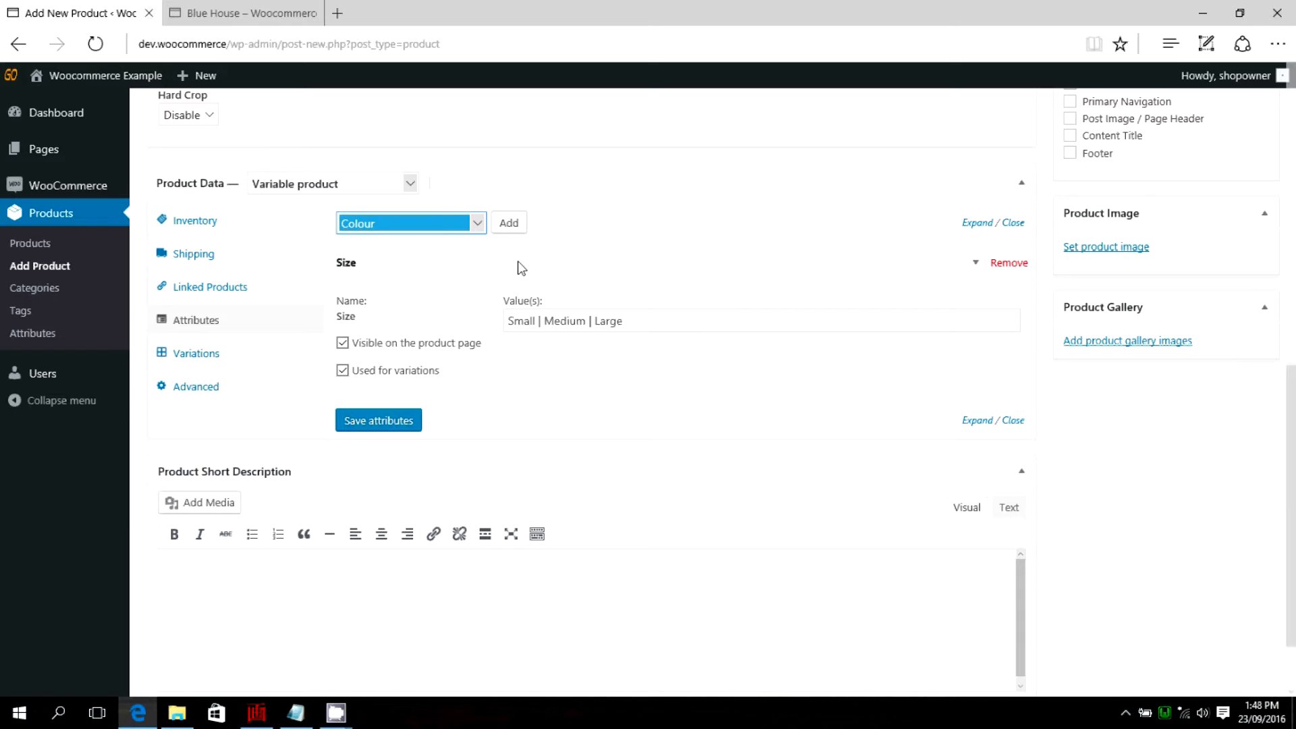
click(509, 223)
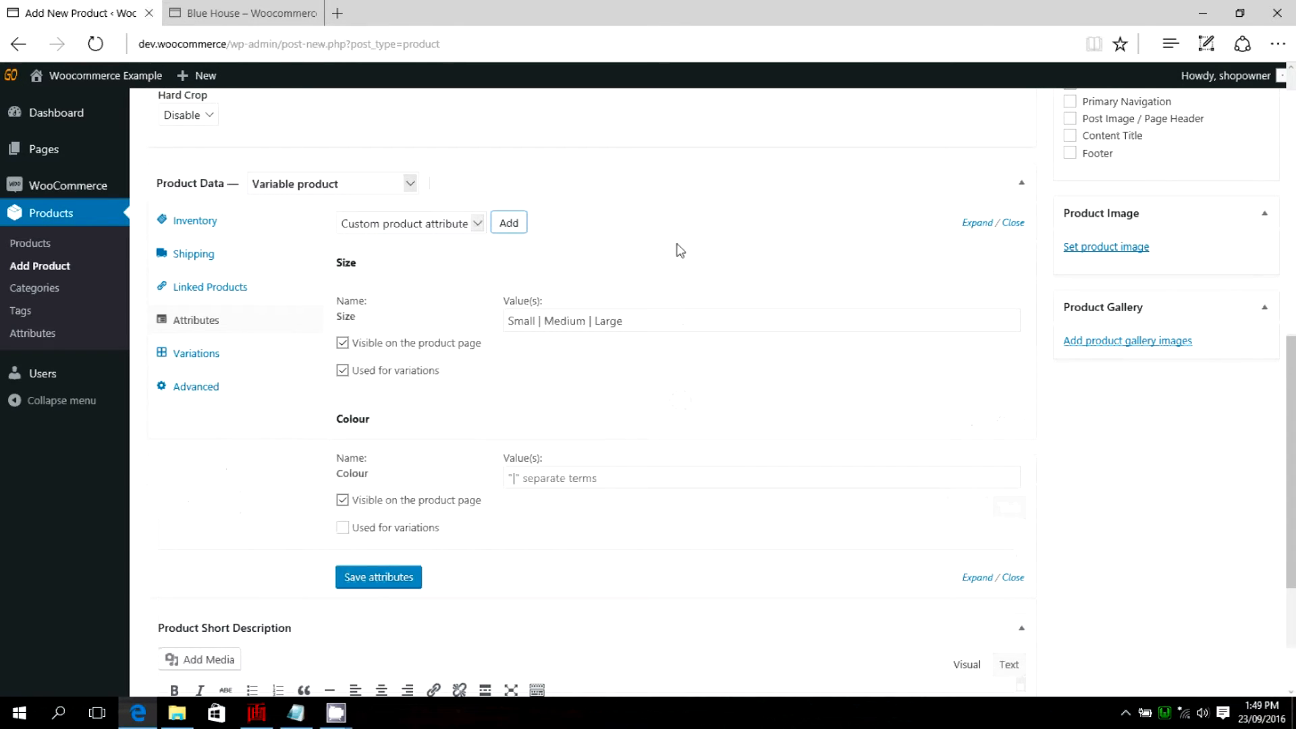
Give the Colour attribute the values Blue | Green | Red, enable it for variations, and save the attributes.
scroll(351, 422, down, 2)
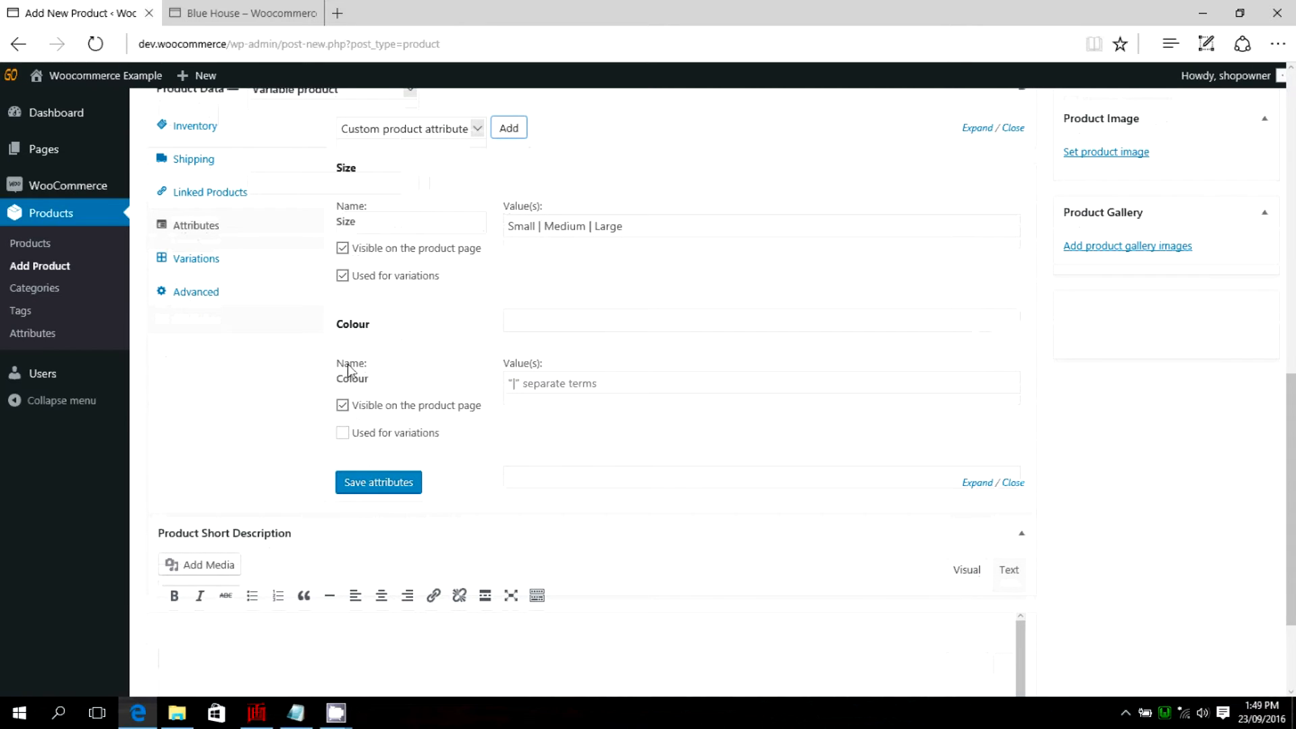
click(550, 390)
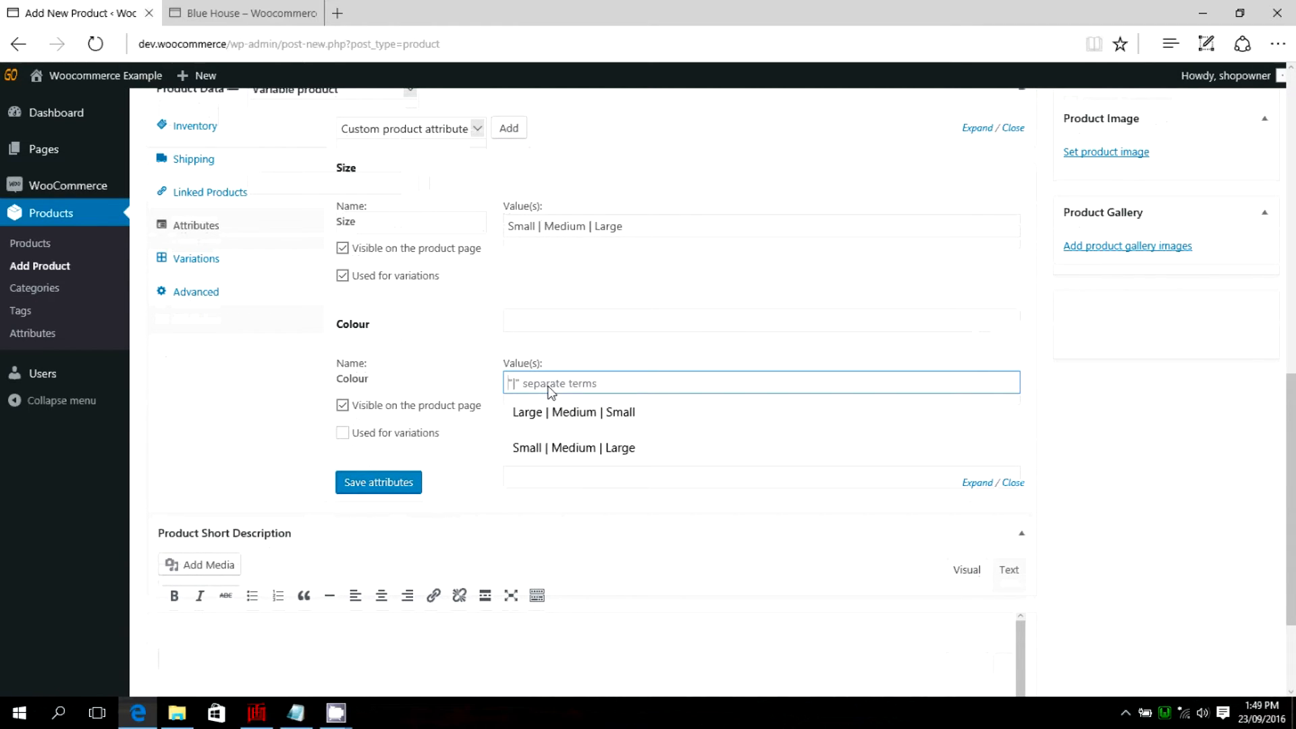
text(Bkue)
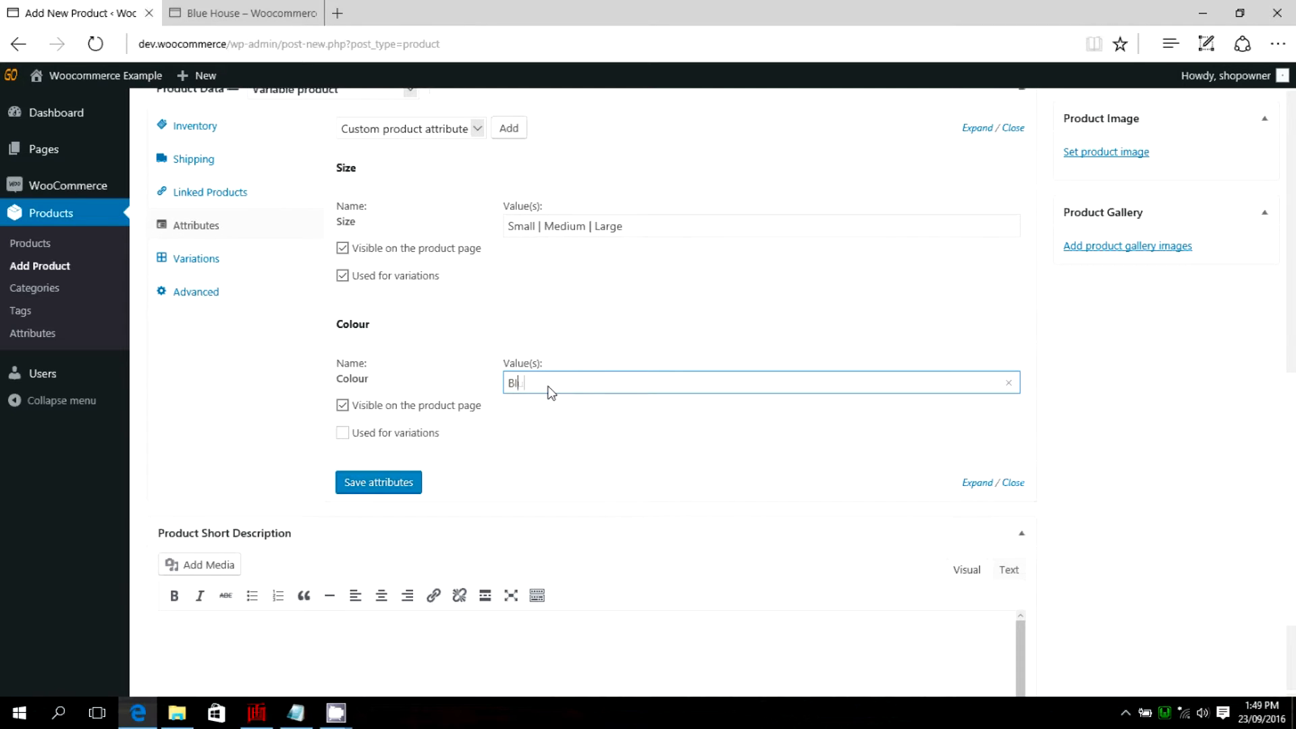
text( | Green | Red)
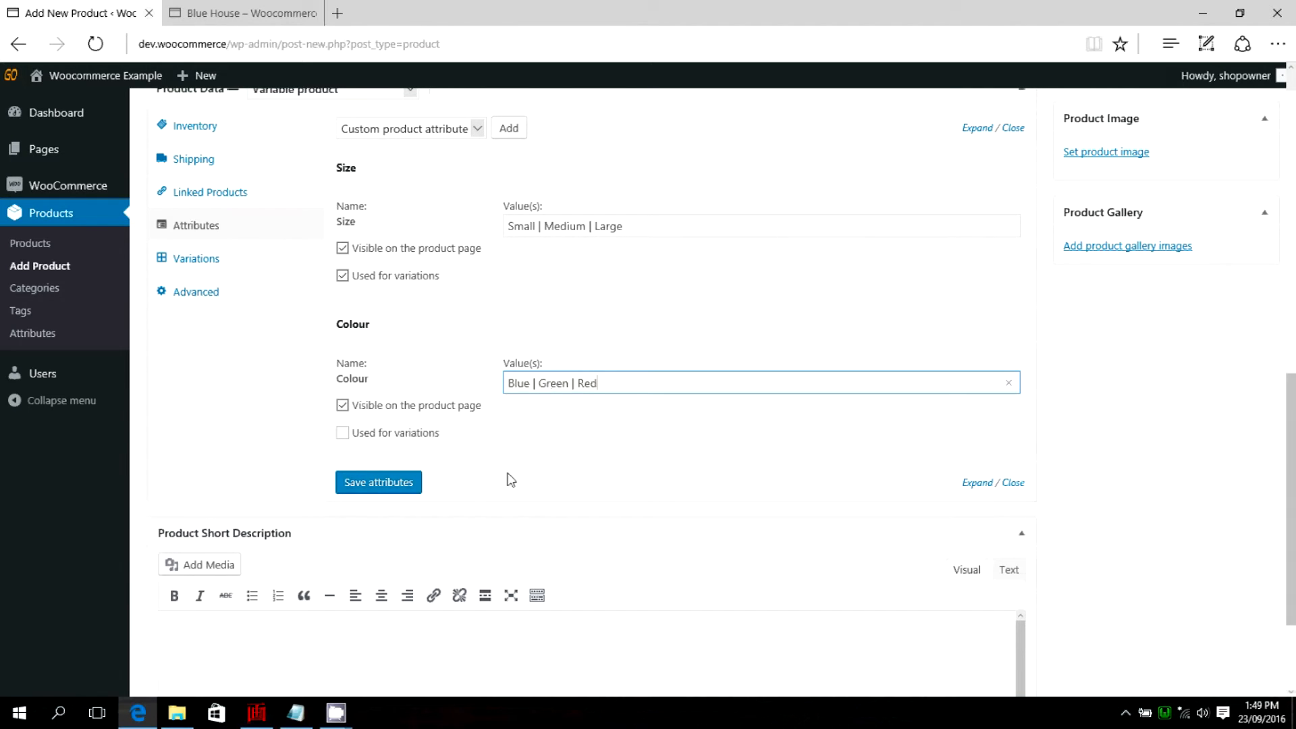
click(342, 432)
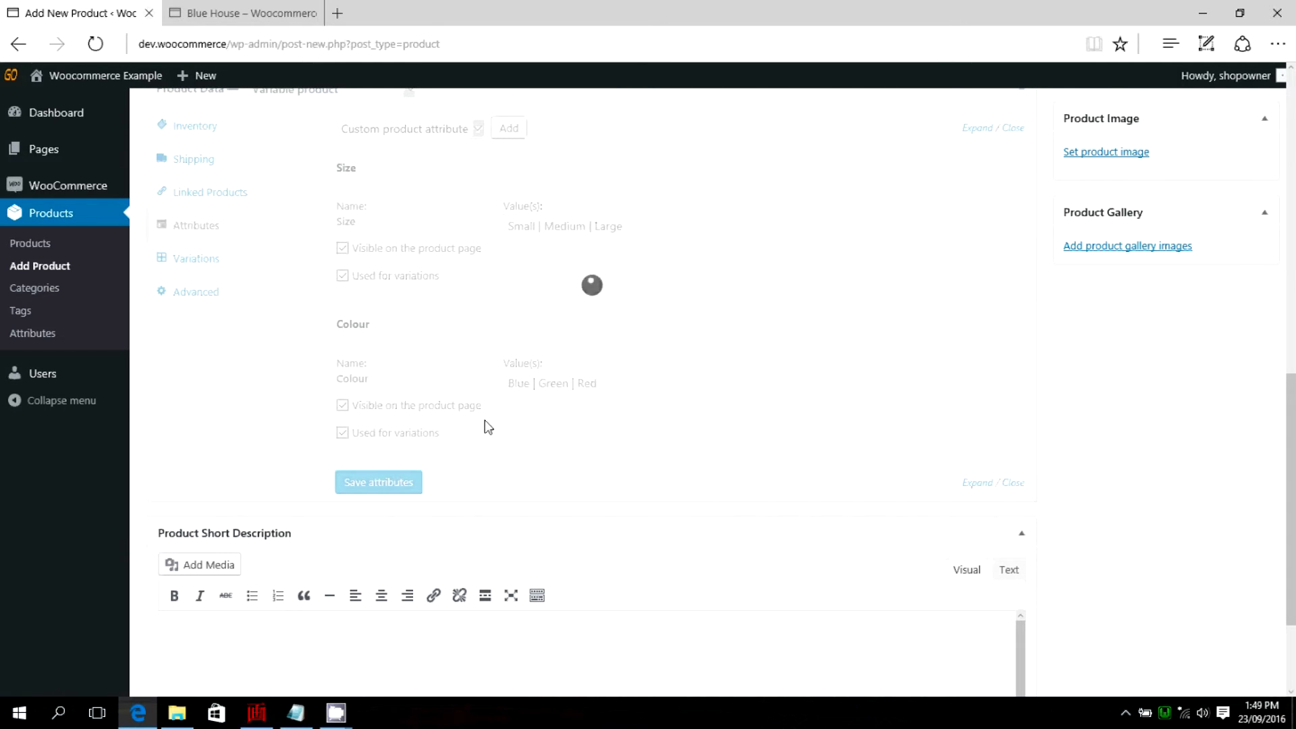
Add a custom product attribute below Colour and name it Roof Colour.
scroll(466, 351, up, 2)
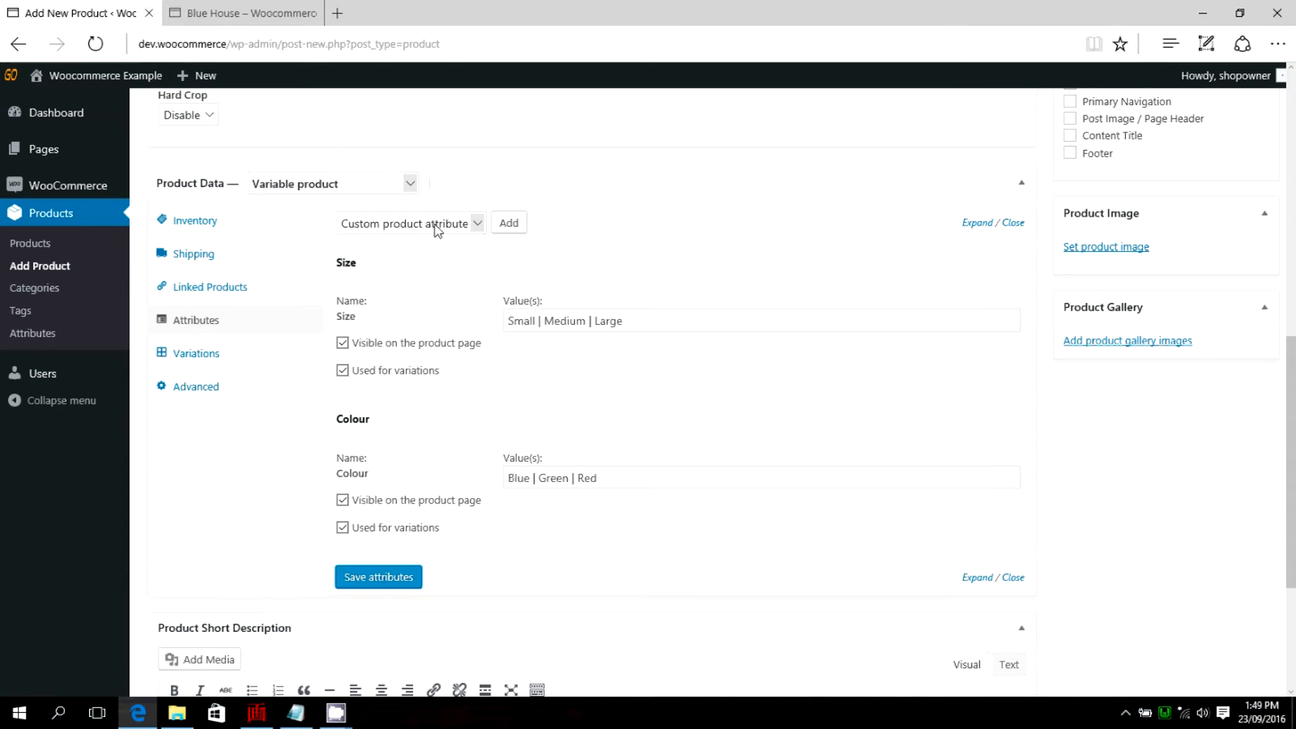
click(477, 224)
click(433, 223)
click(508, 225)
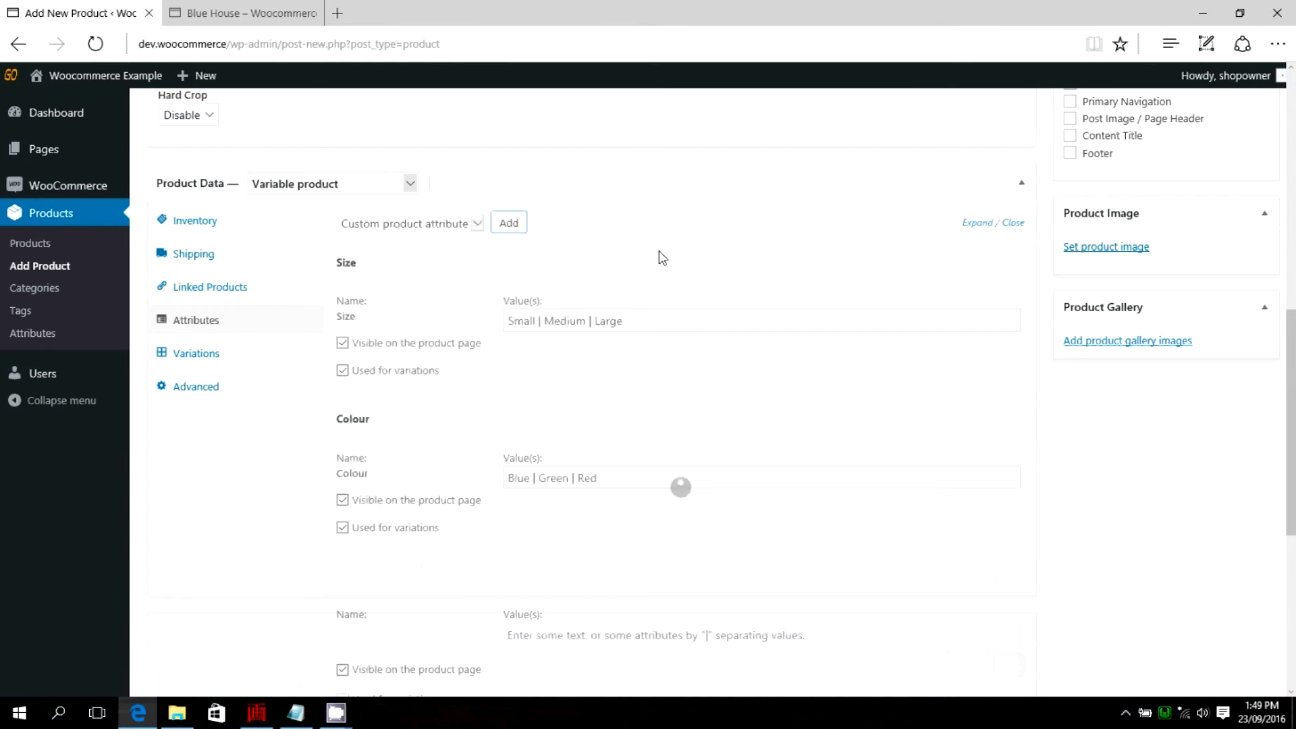
scroll(513, 524, down, 4)
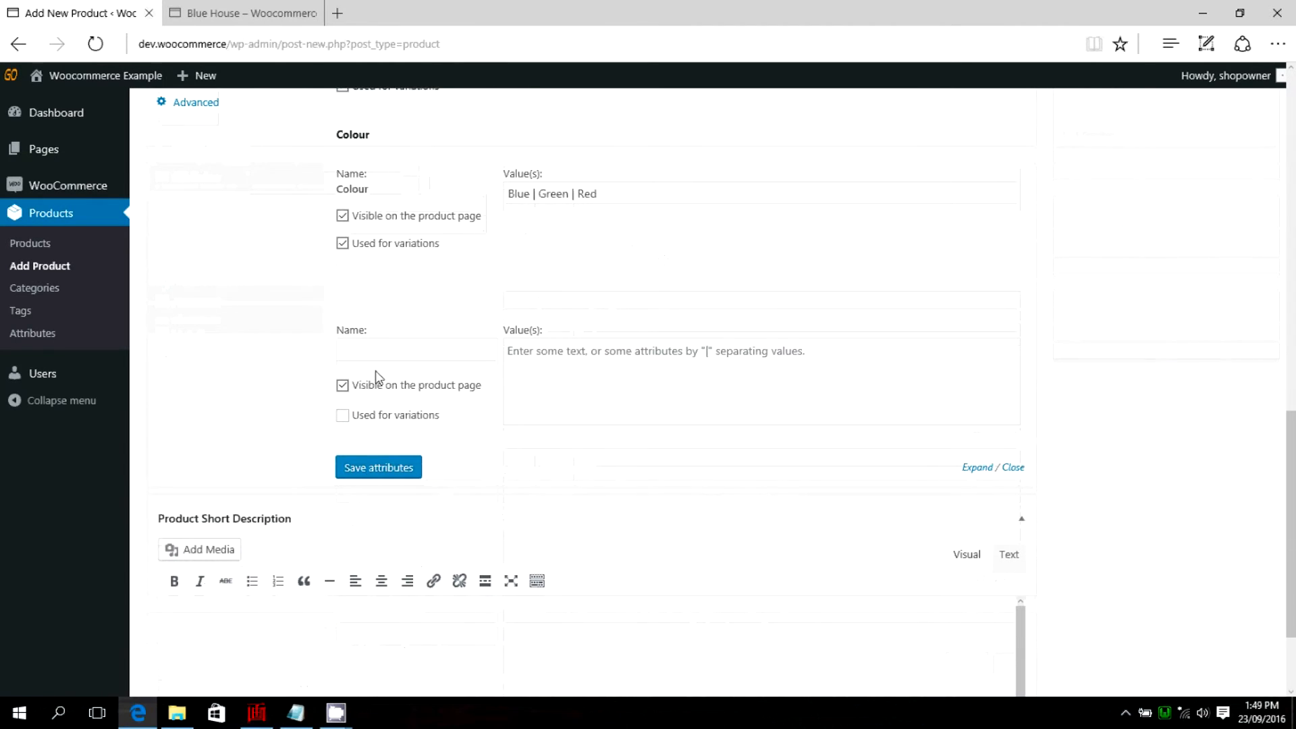
click(360, 356)
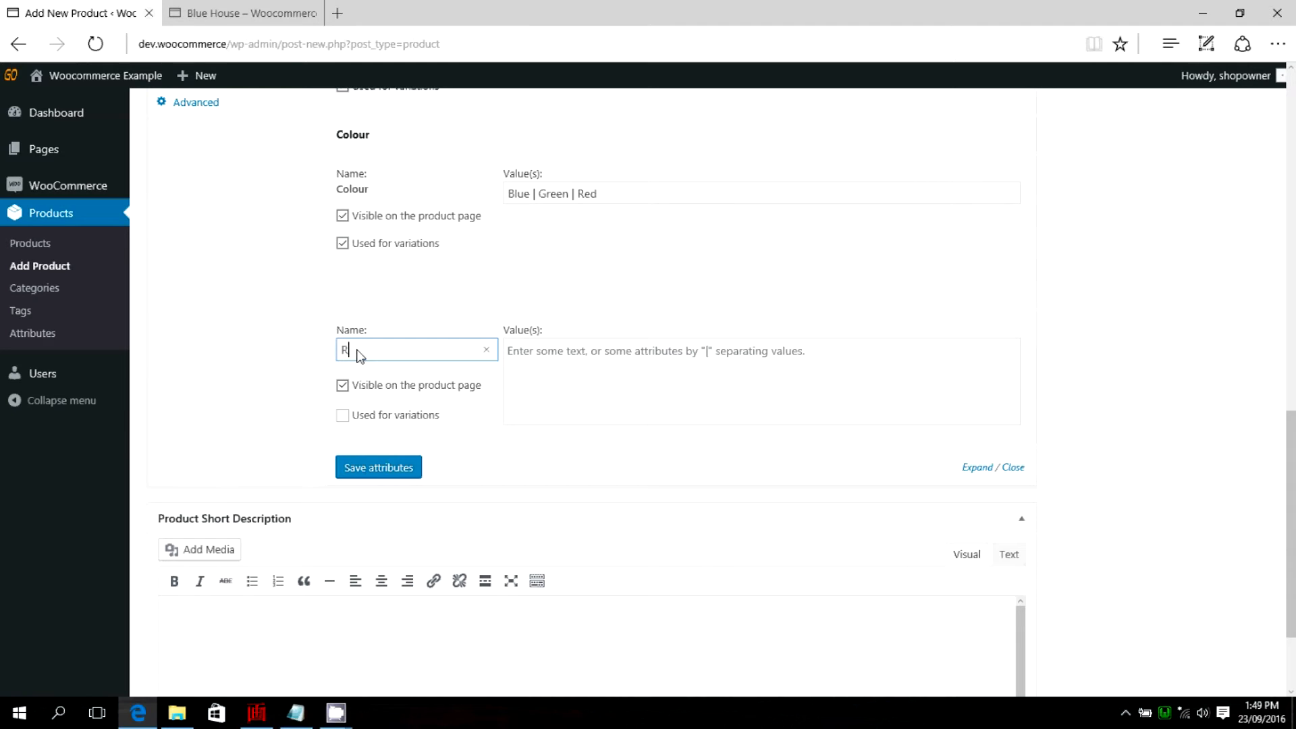
text(Roof Colour)
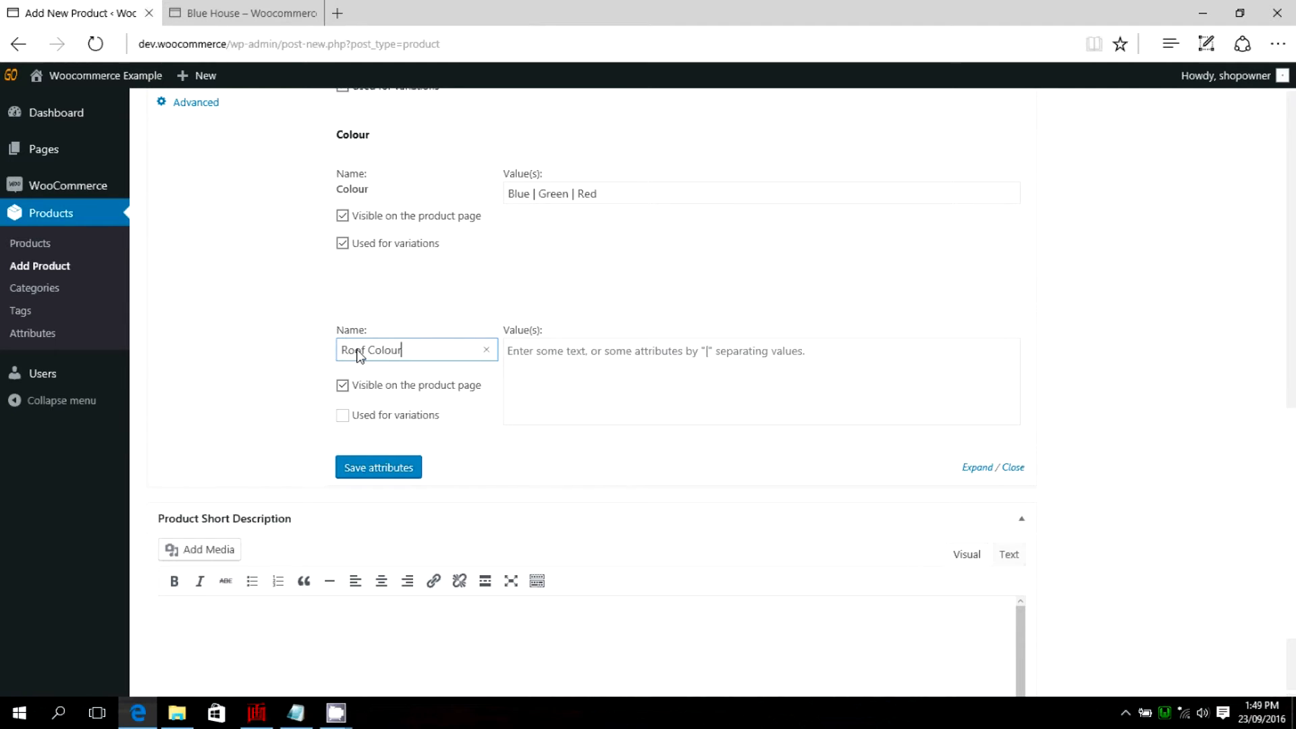
Give the Roof Colour attribute the values Blue | Green | Red, enable it for variations, and save the attributes.
click(550, 355)
text(Blue)
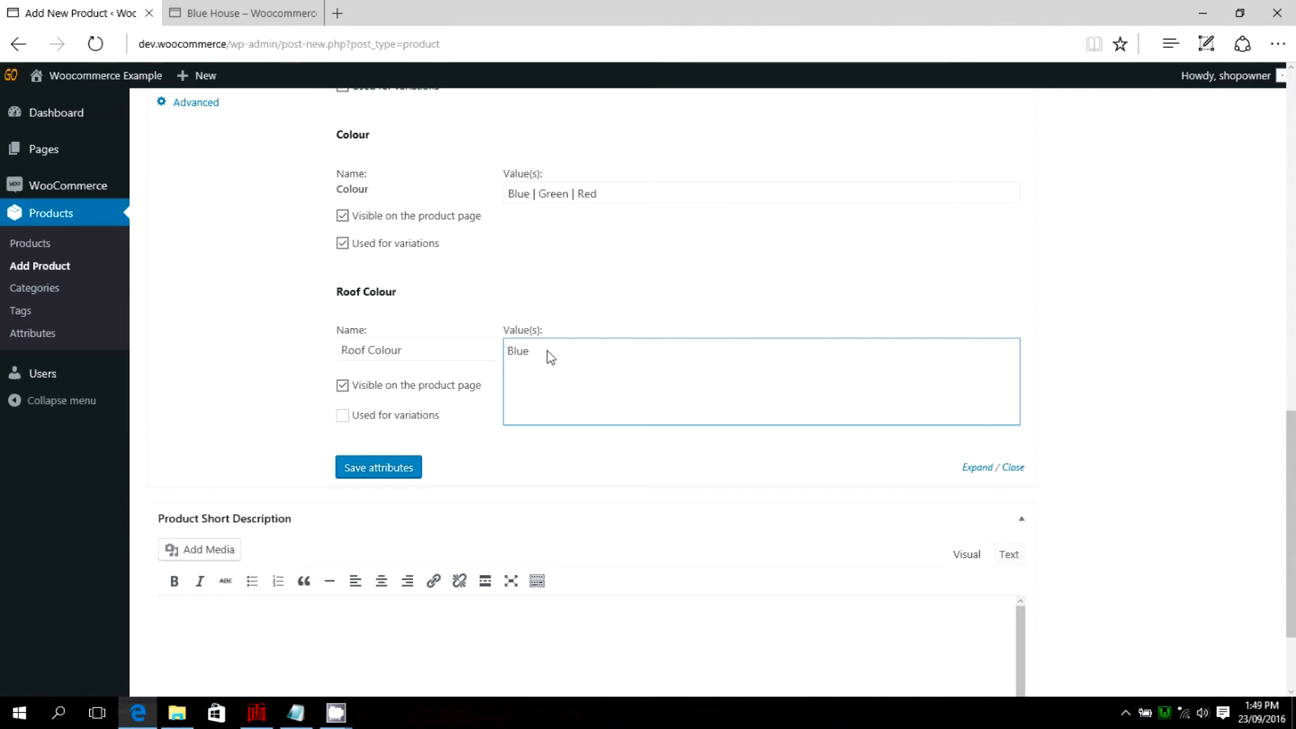
text( | Green | Red)
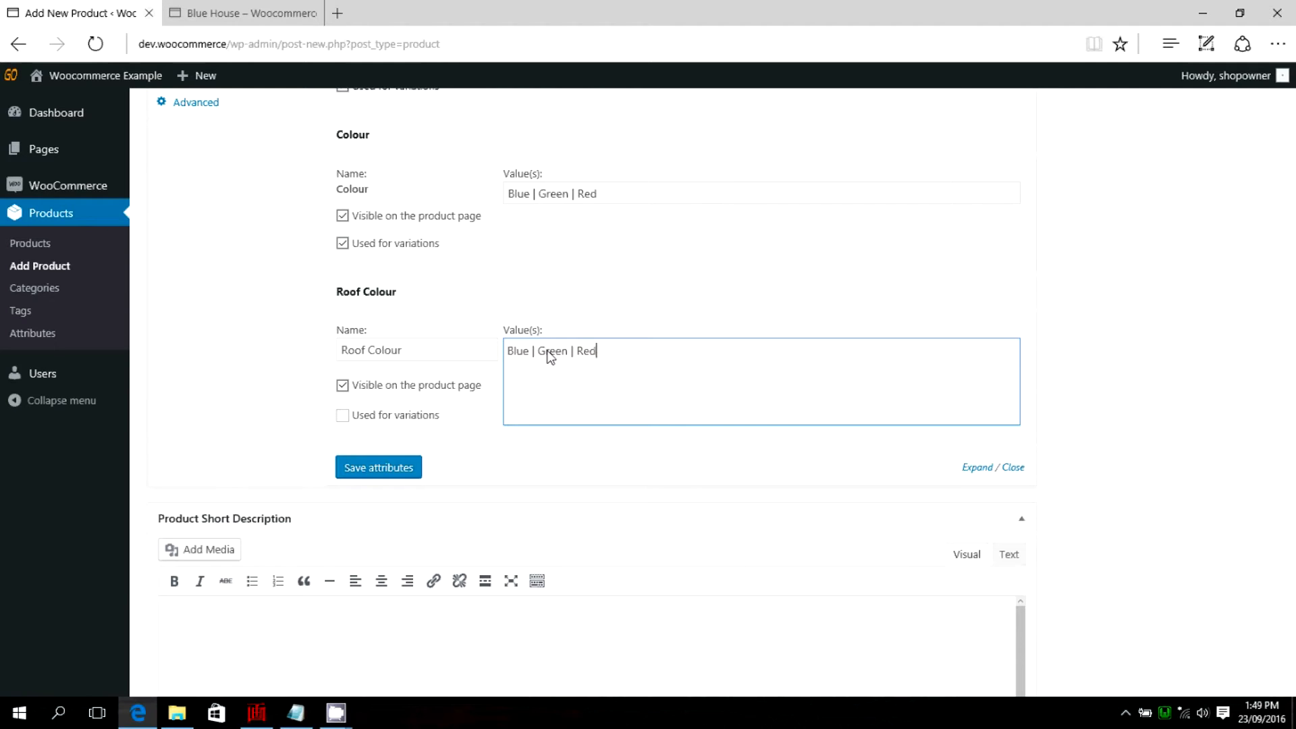
click(342, 415)
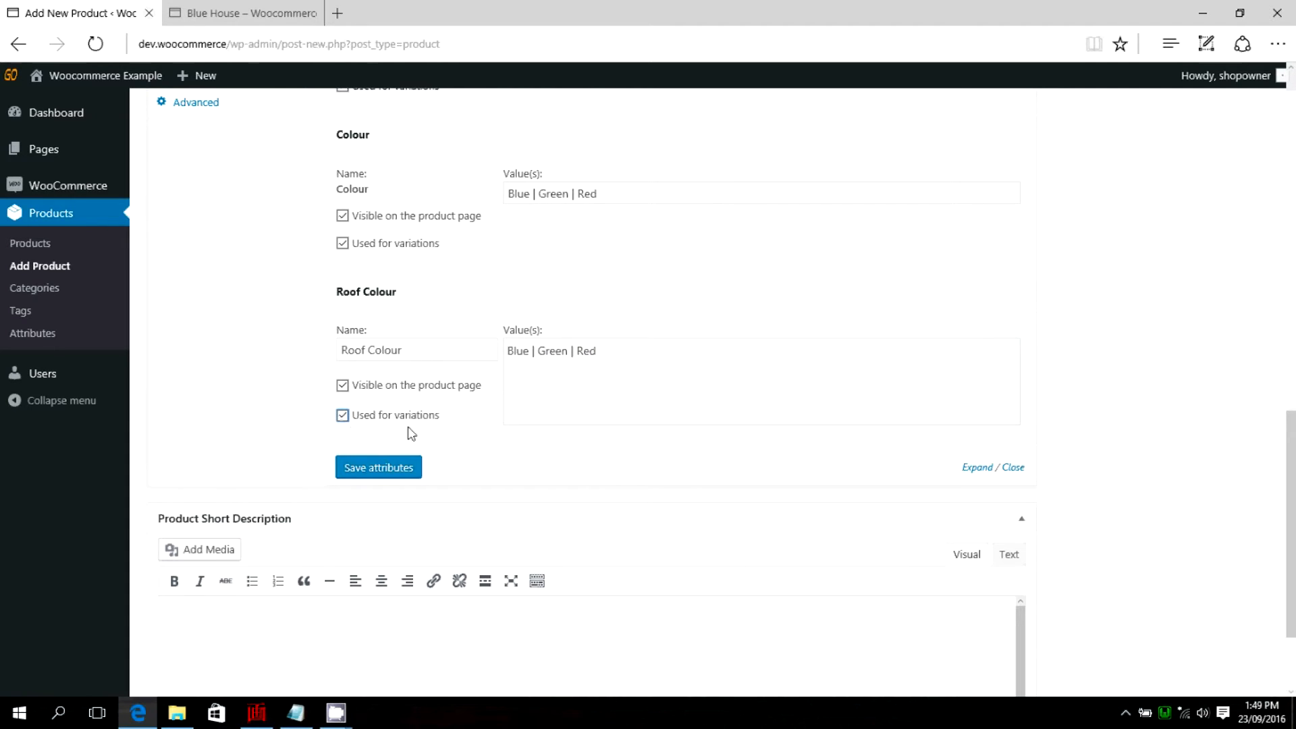
click(383, 468)
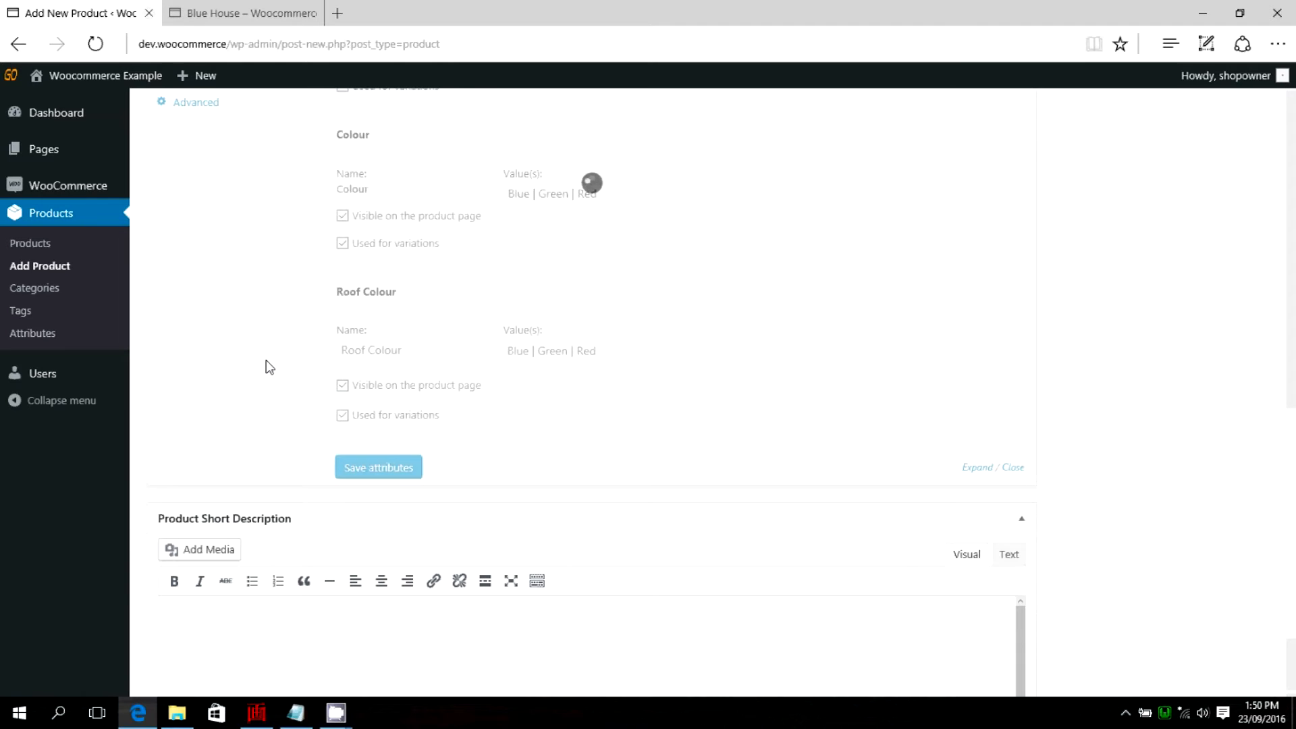
Upload the green-blue image from the Houses folder and set it as the product image.
scroll(268, 366, up, 4)
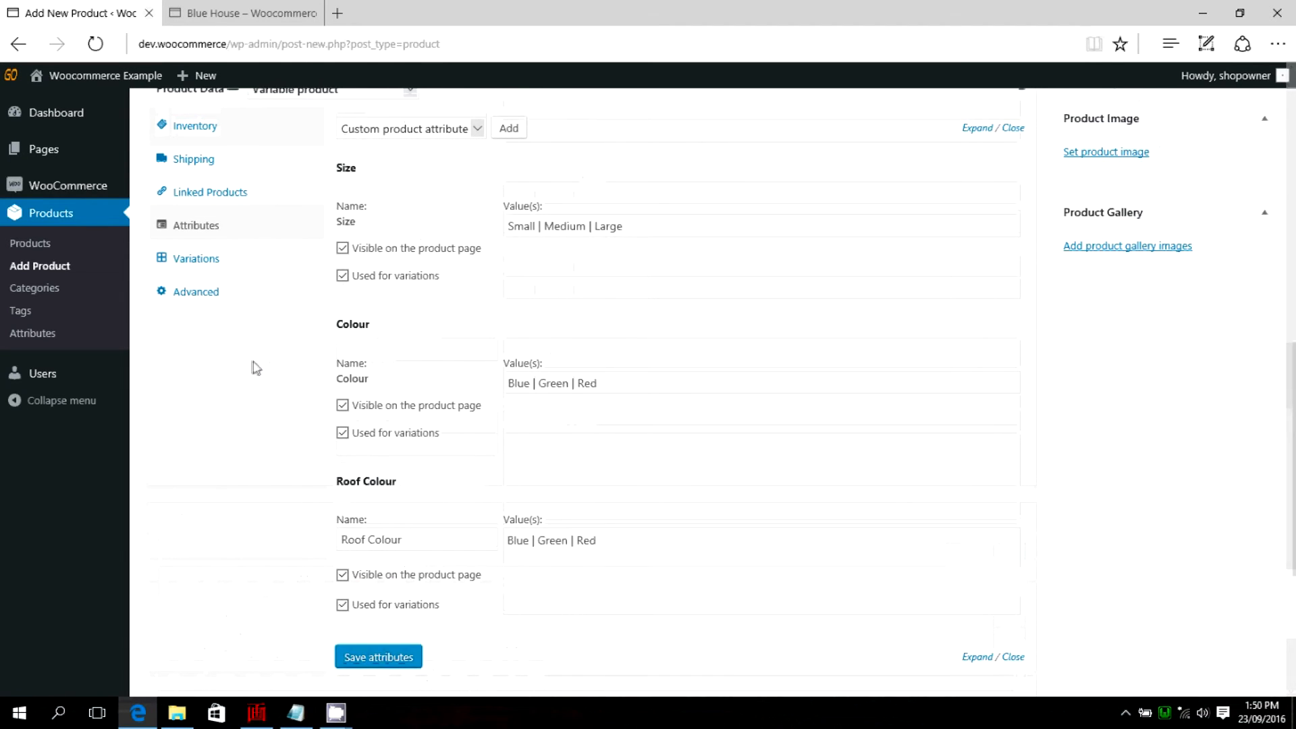
scroll(770, 196, up, 3)
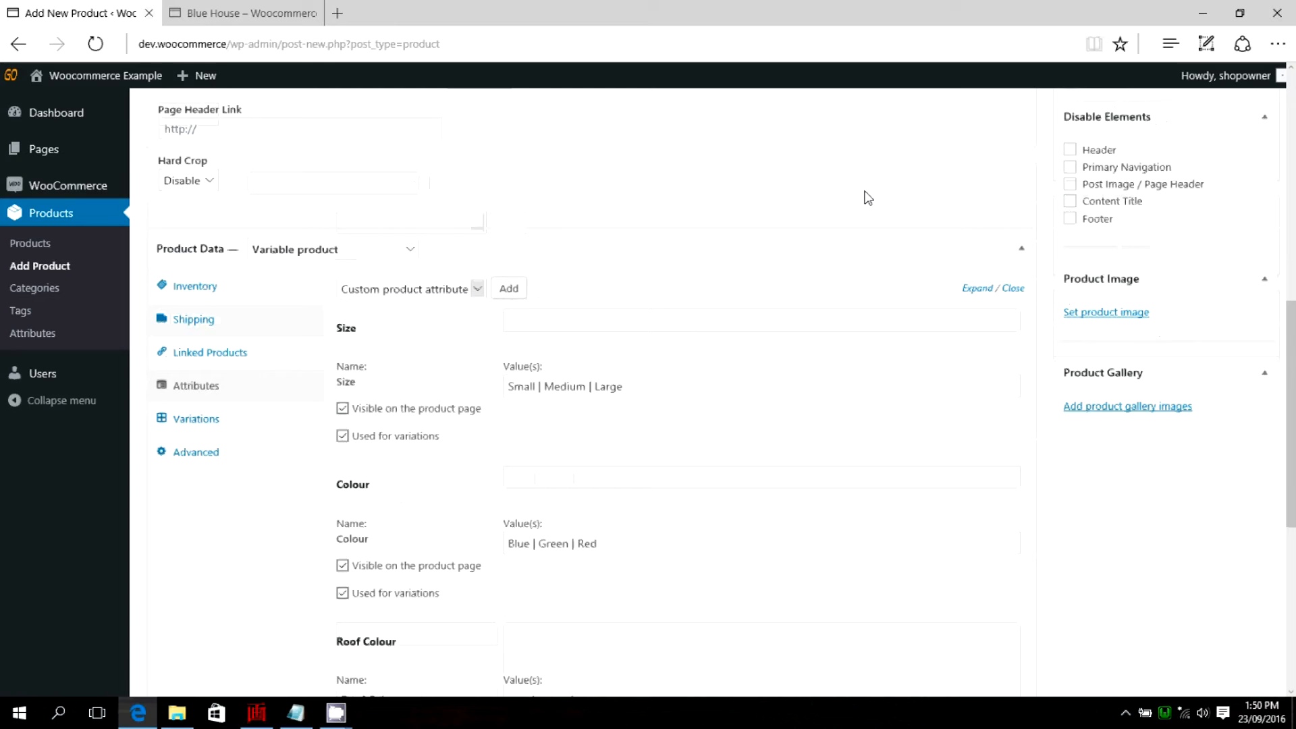
scroll(1161, 324, down, 1)
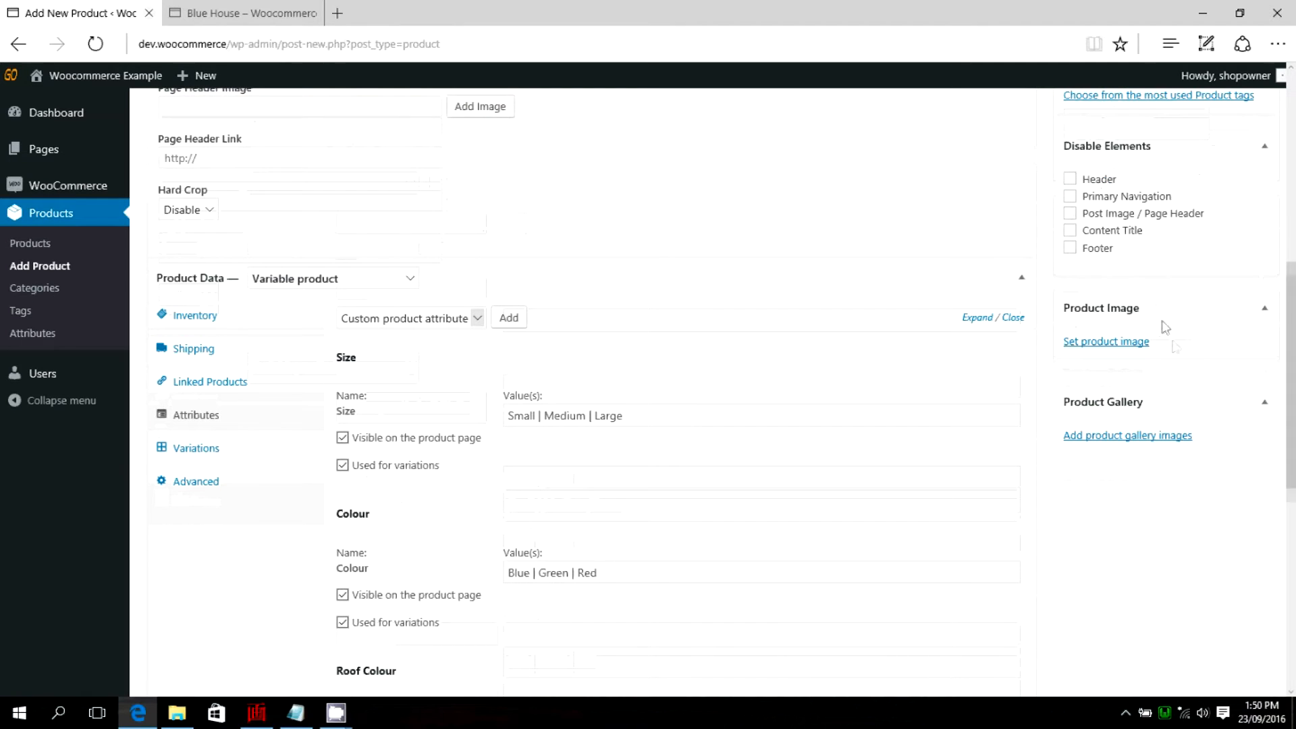
click(1147, 341)
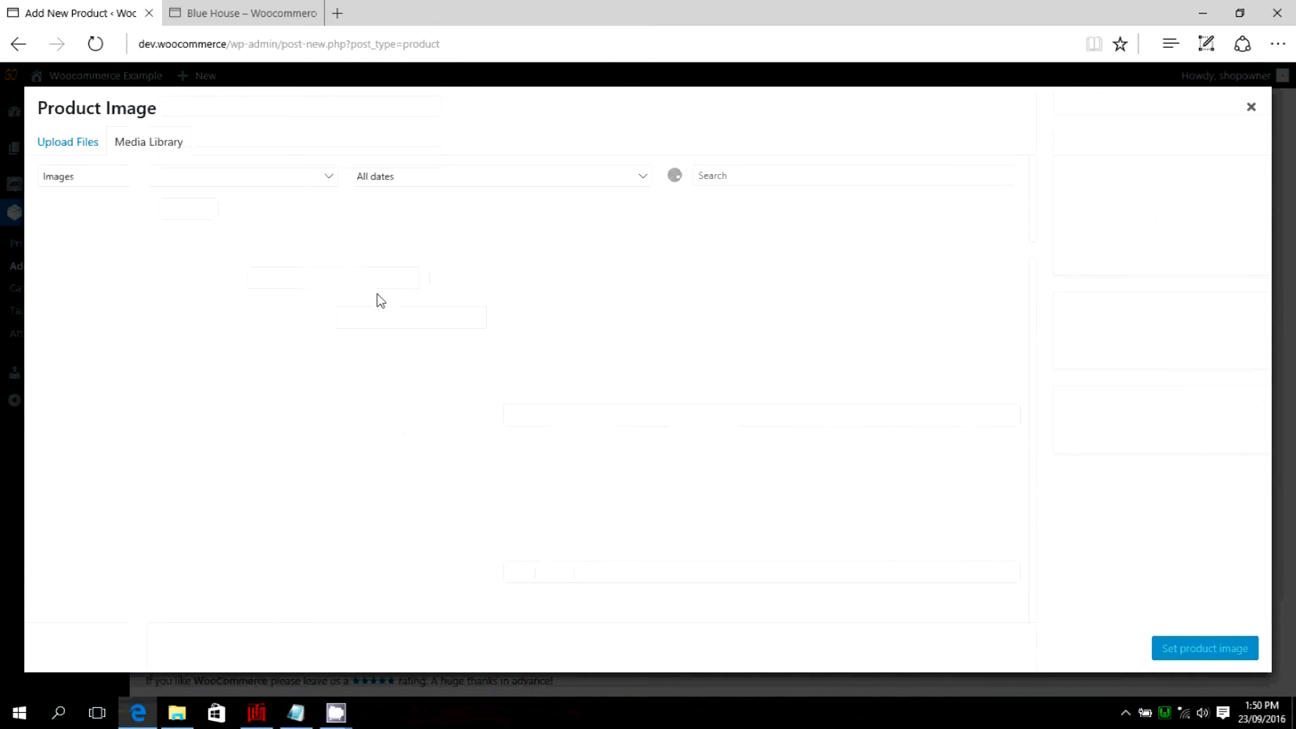
click(61, 142)
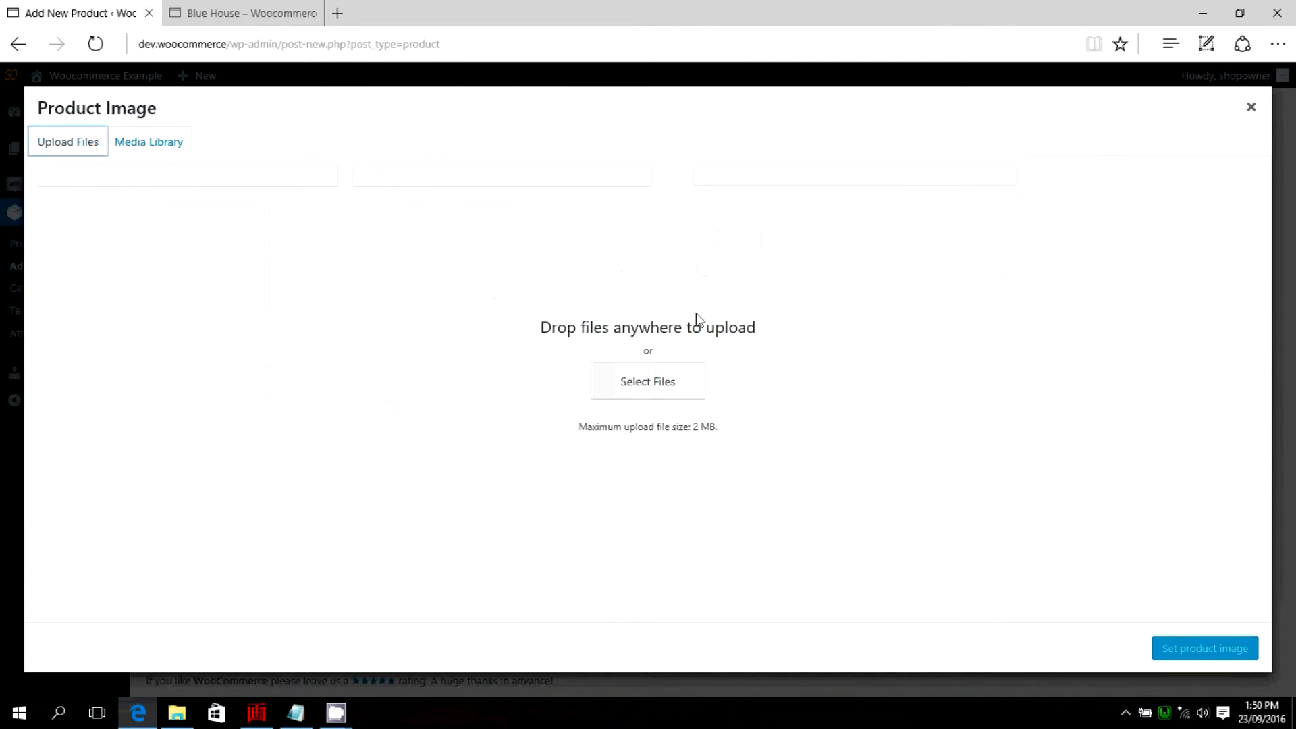
click(643, 390)
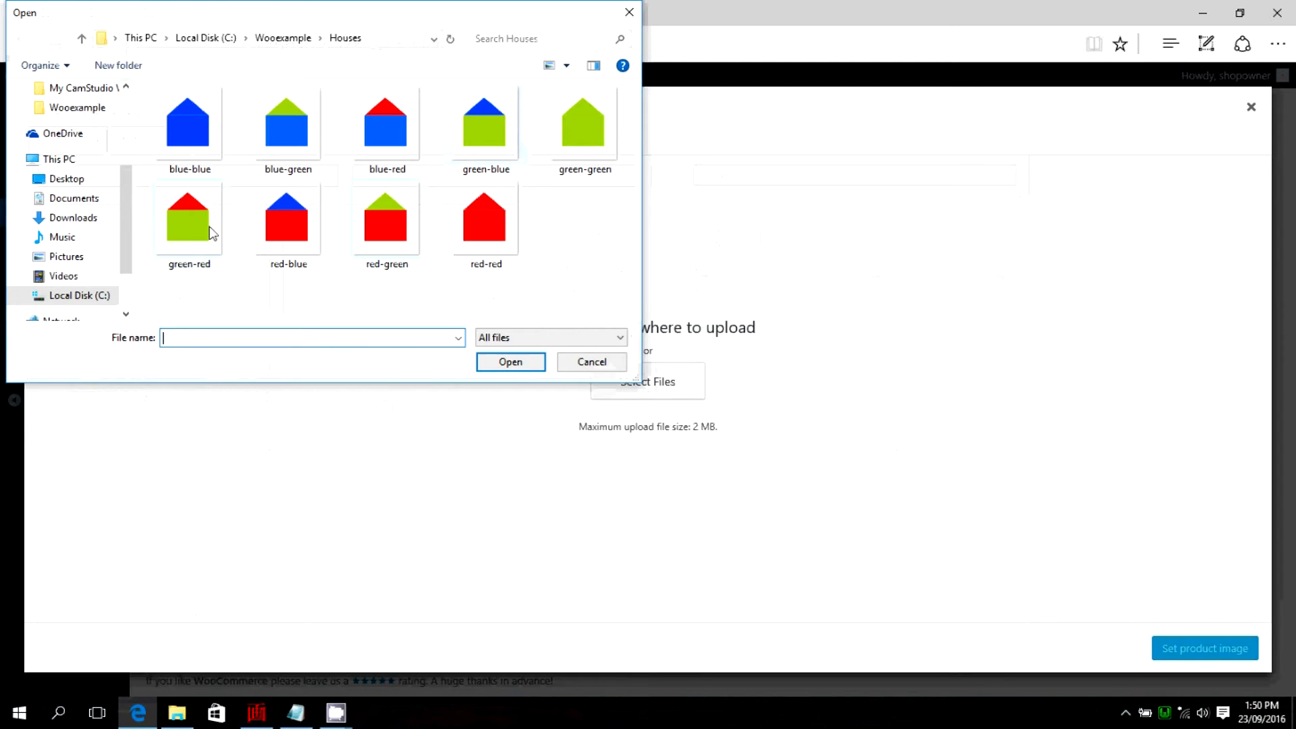
click(457, 137)
click(500, 362)
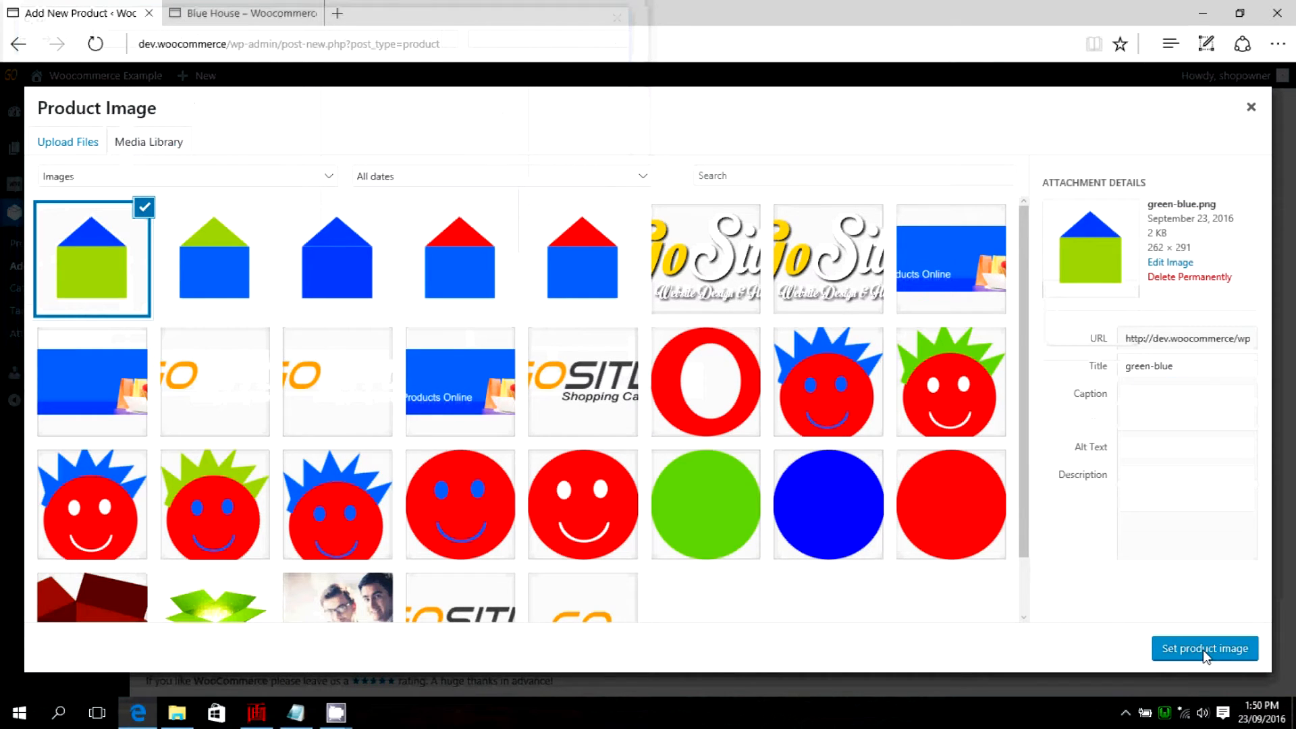
click(1207, 655)
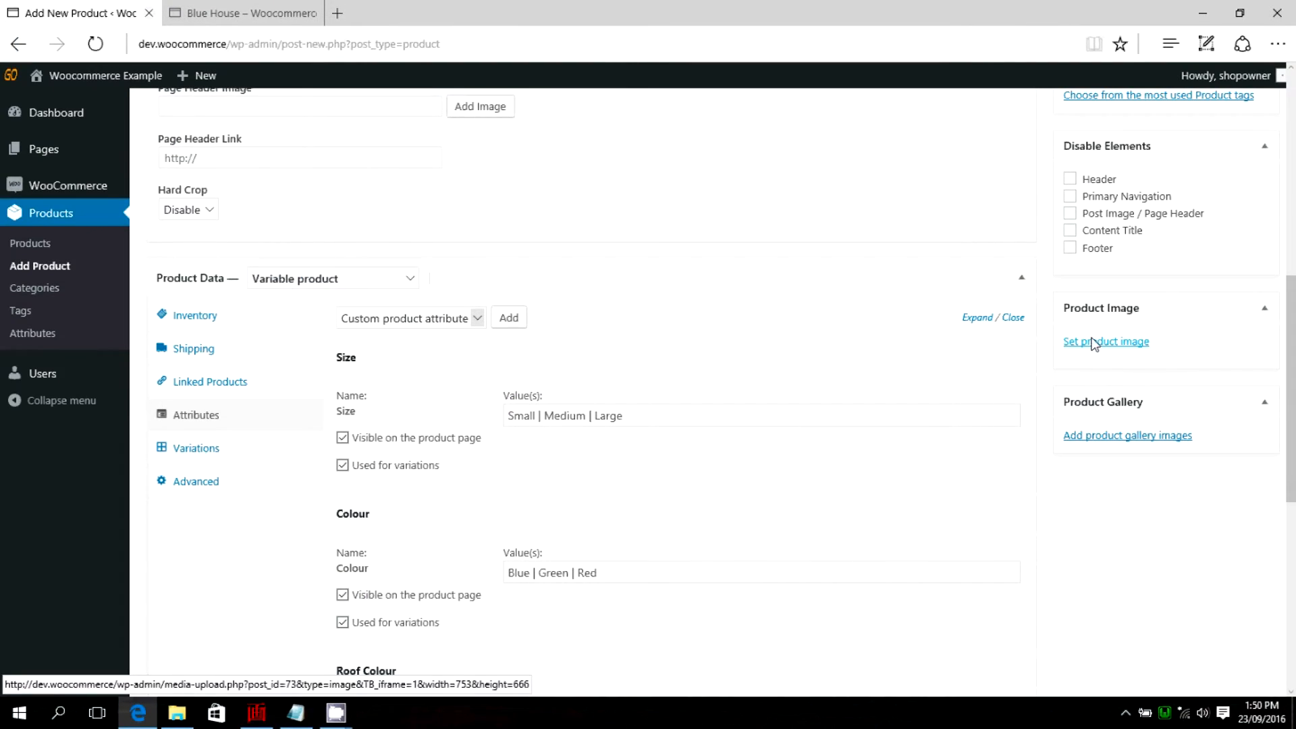
Review the values and variation settings of the Size, Colour and Roof Colour attributes.
scroll(946, 417, down, 3)
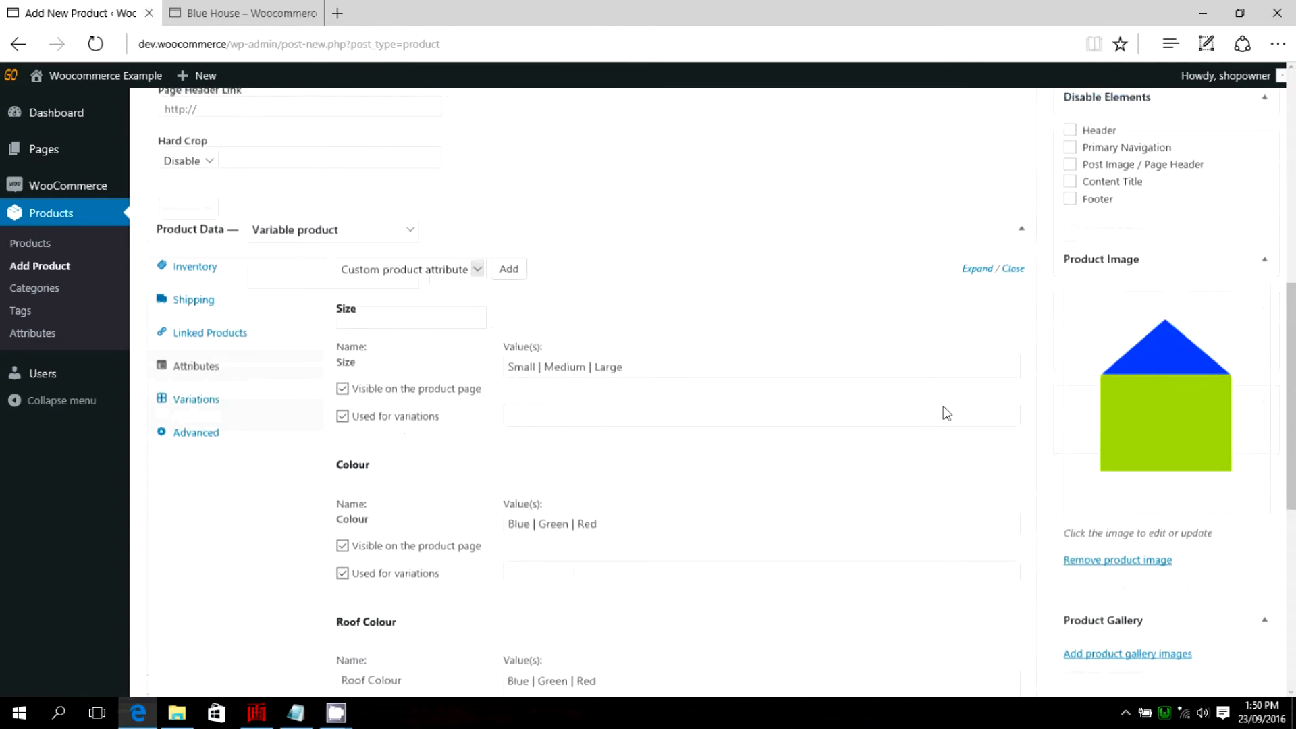
scroll(945, 388, down, 3)
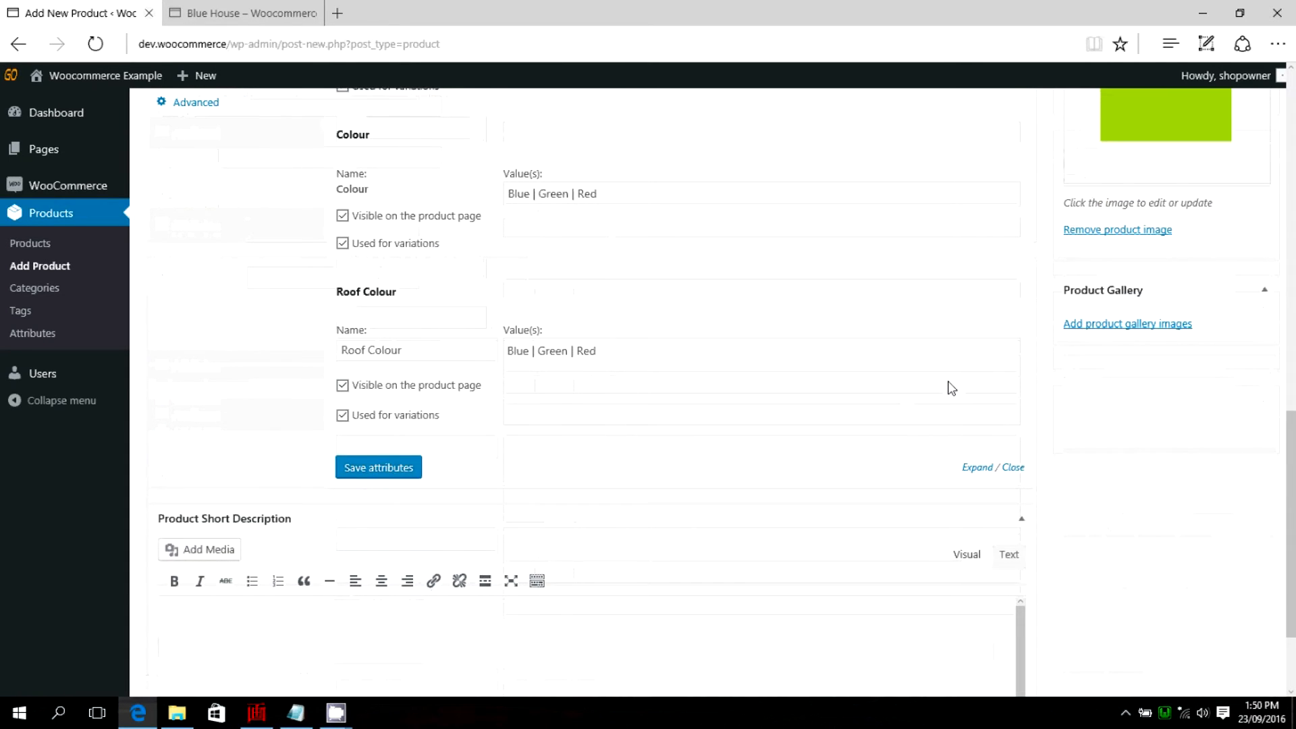
scroll(948, 386, down, 3)
scroll(663, 435, up, 5)
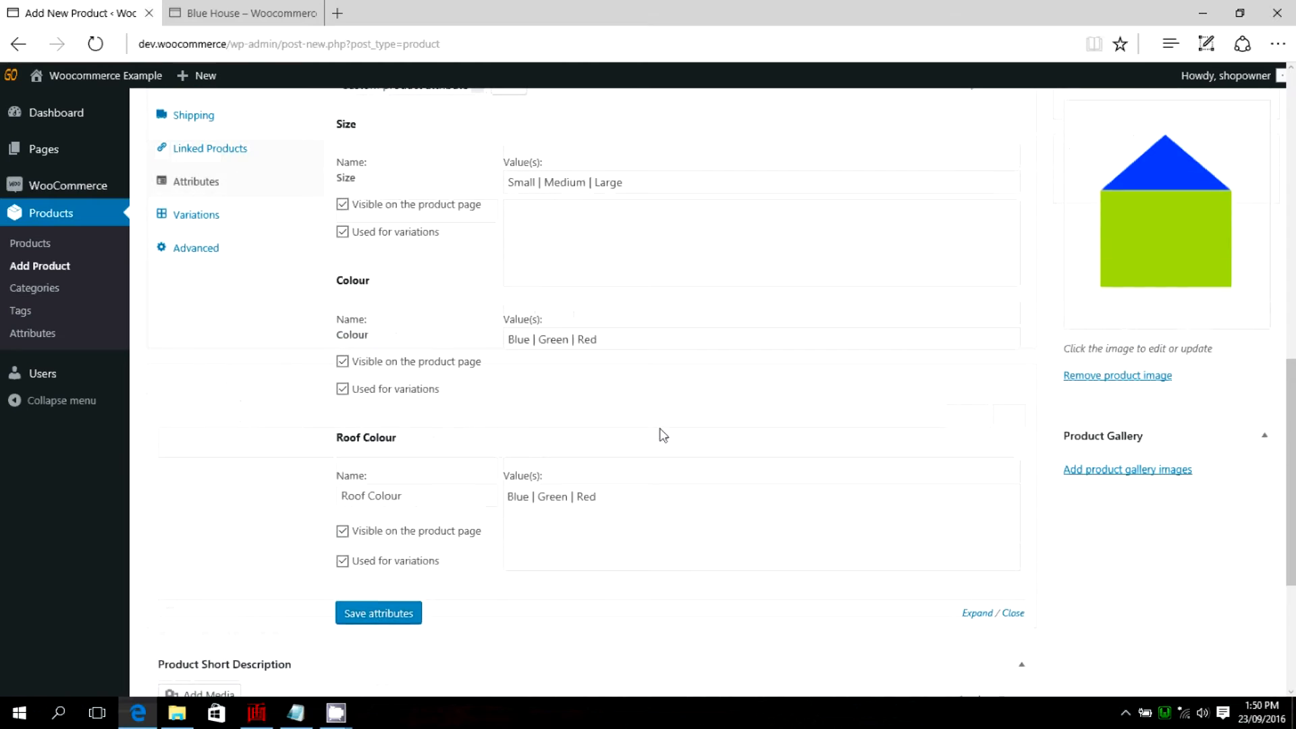
scroll(318, 509, up, 2)
scroll(402, 481, up, 6)
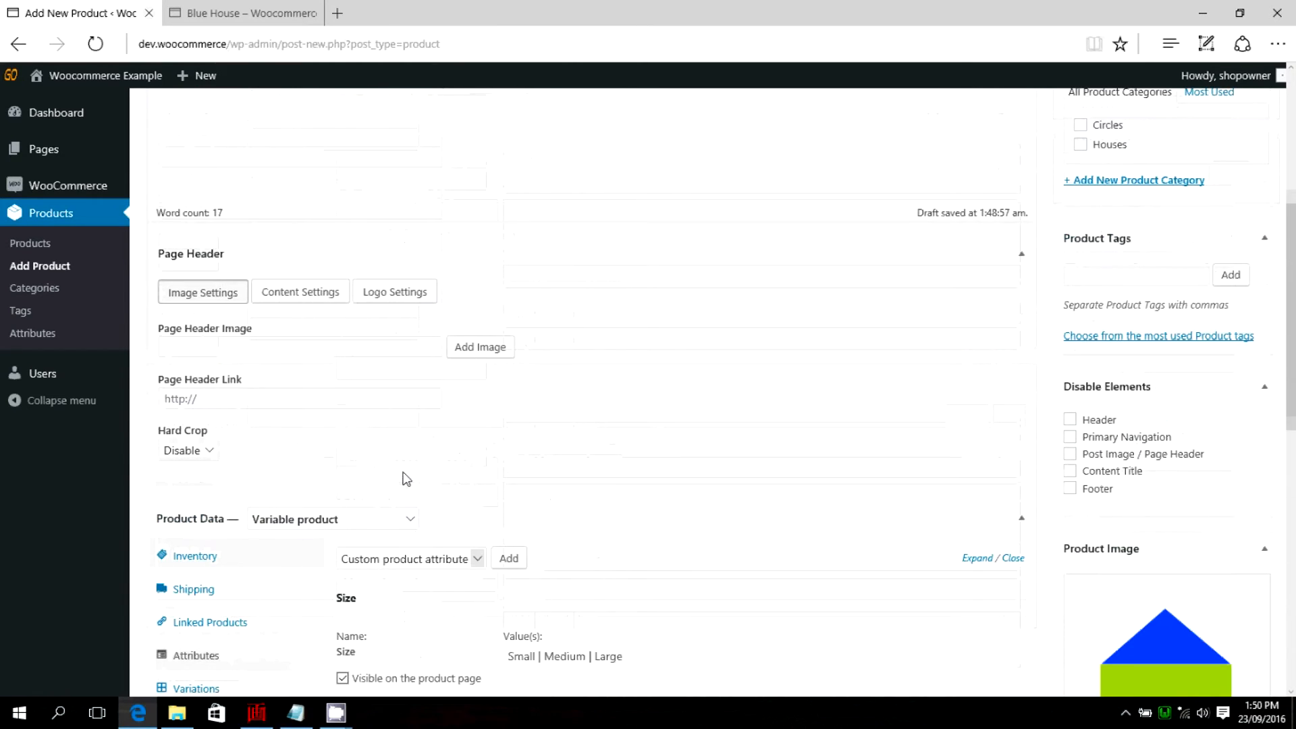
scroll(477, 452, down, 7)
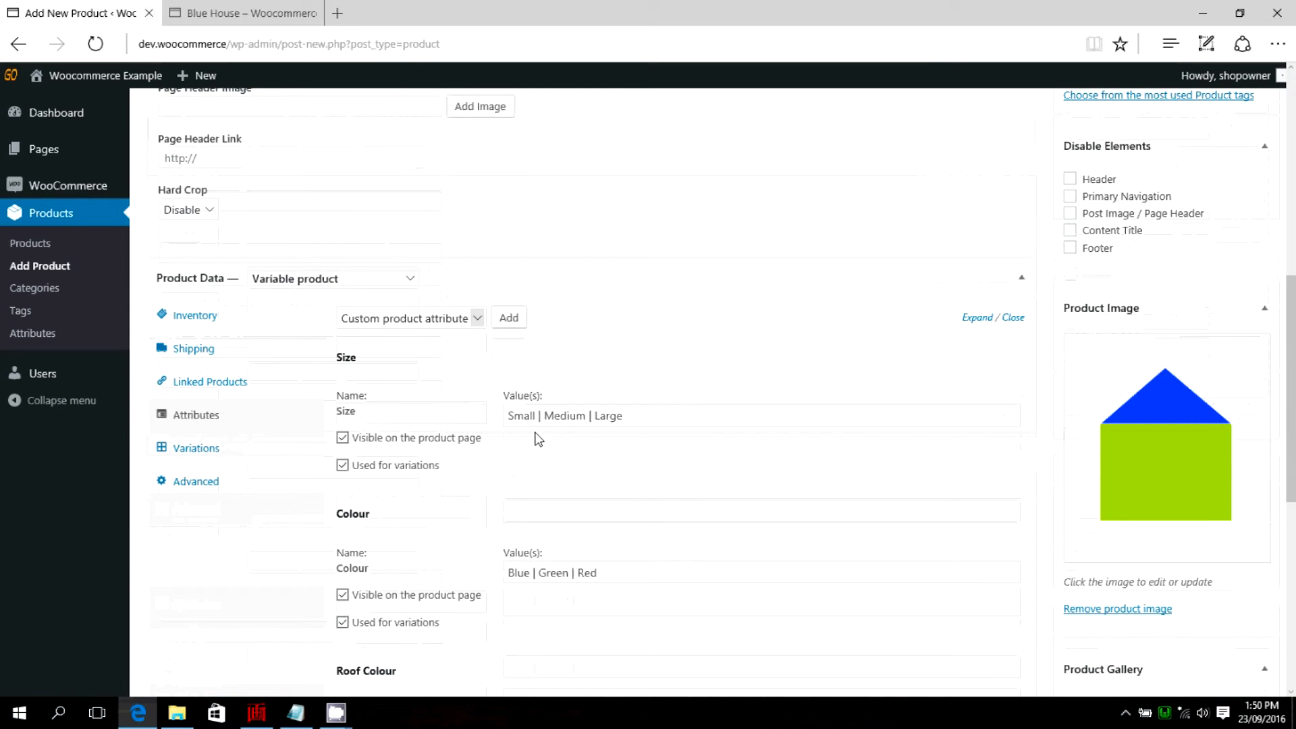
scroll(521, 559, down, 2)
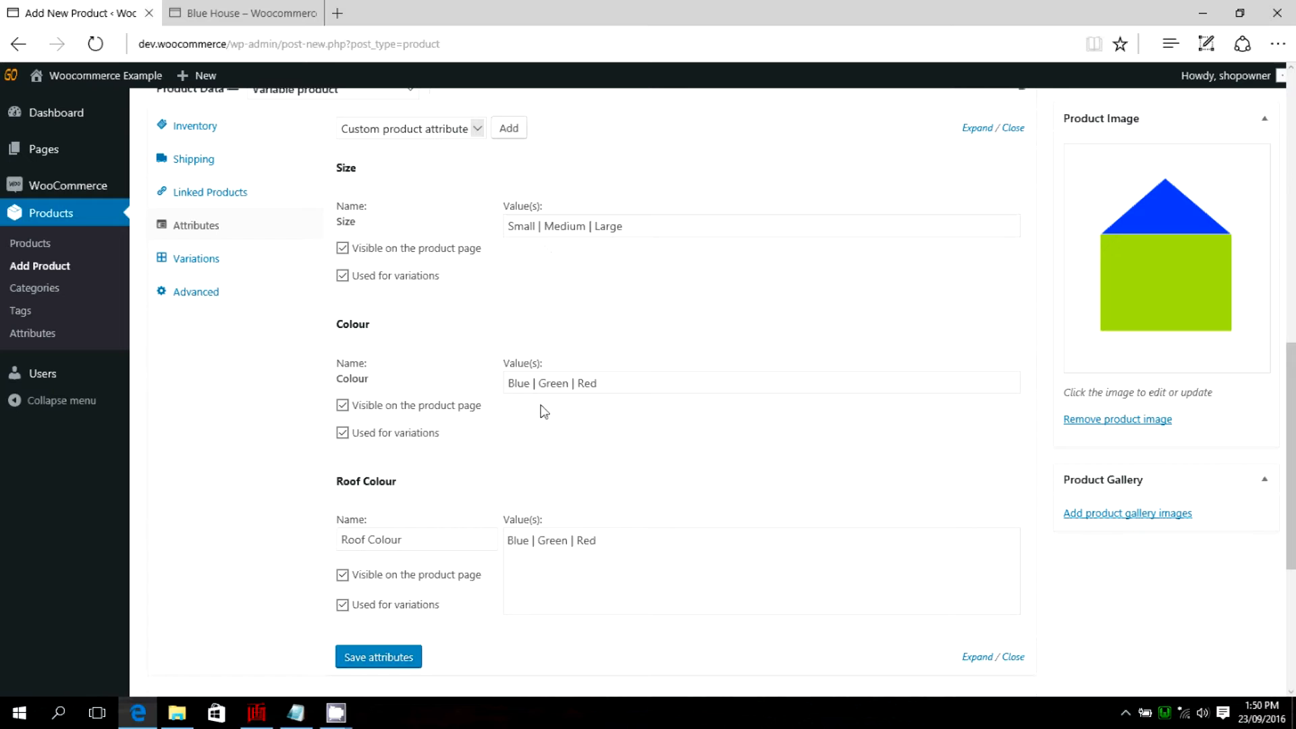
scroll(561, 472, down, 2)
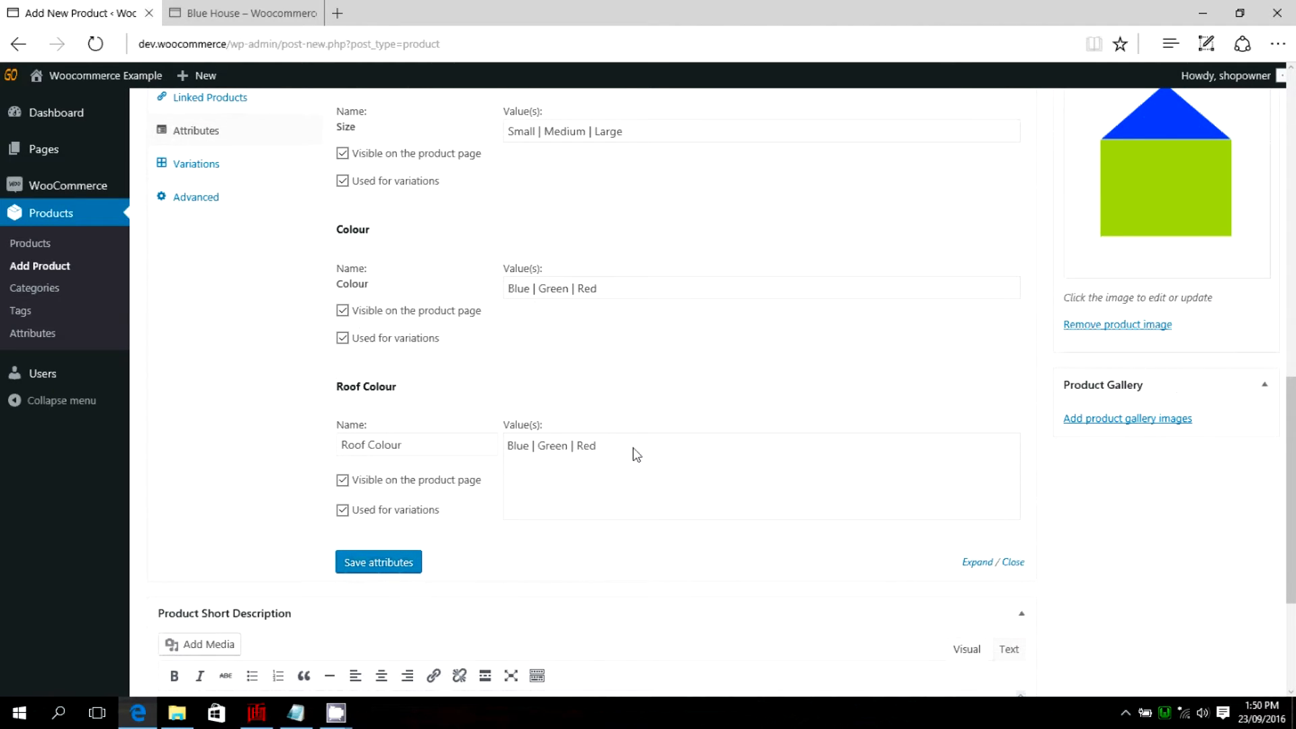
Assign the product to the Houses category and publish it.
scroll(639, 376, up, 7)
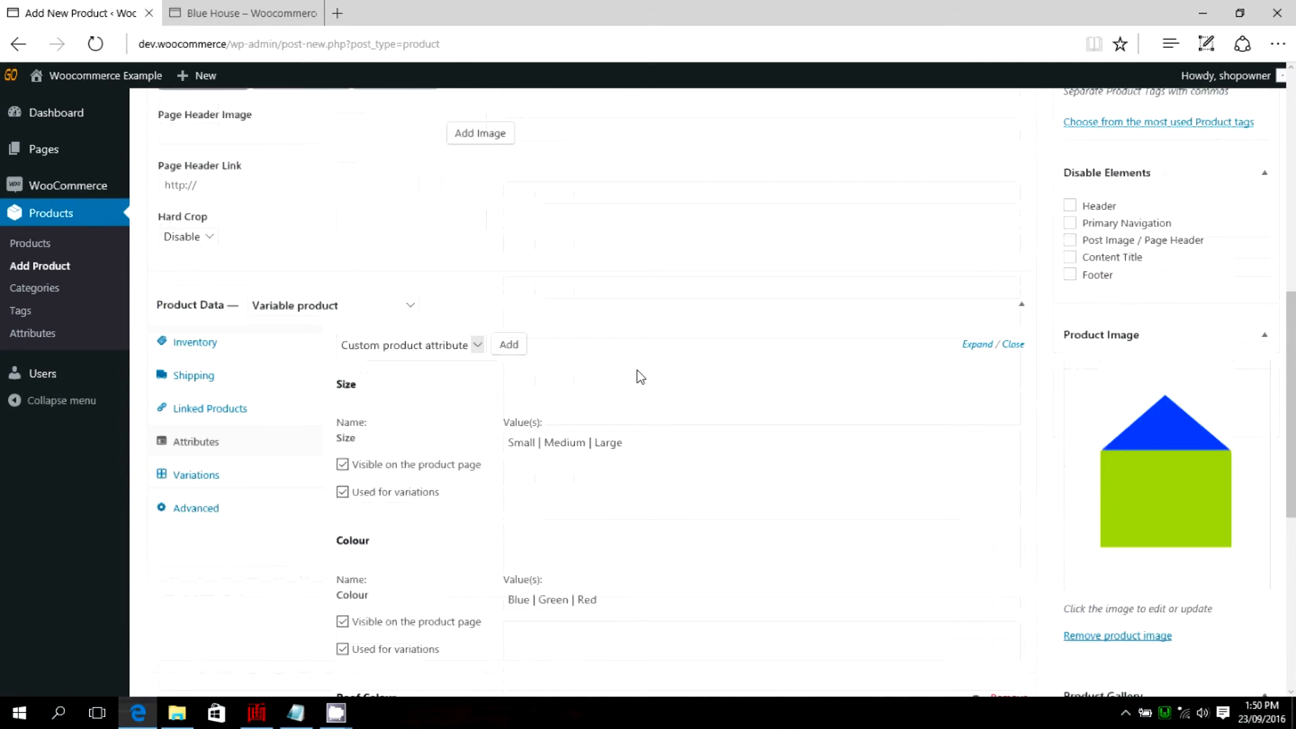
scroll(1010, 309, up, 3)
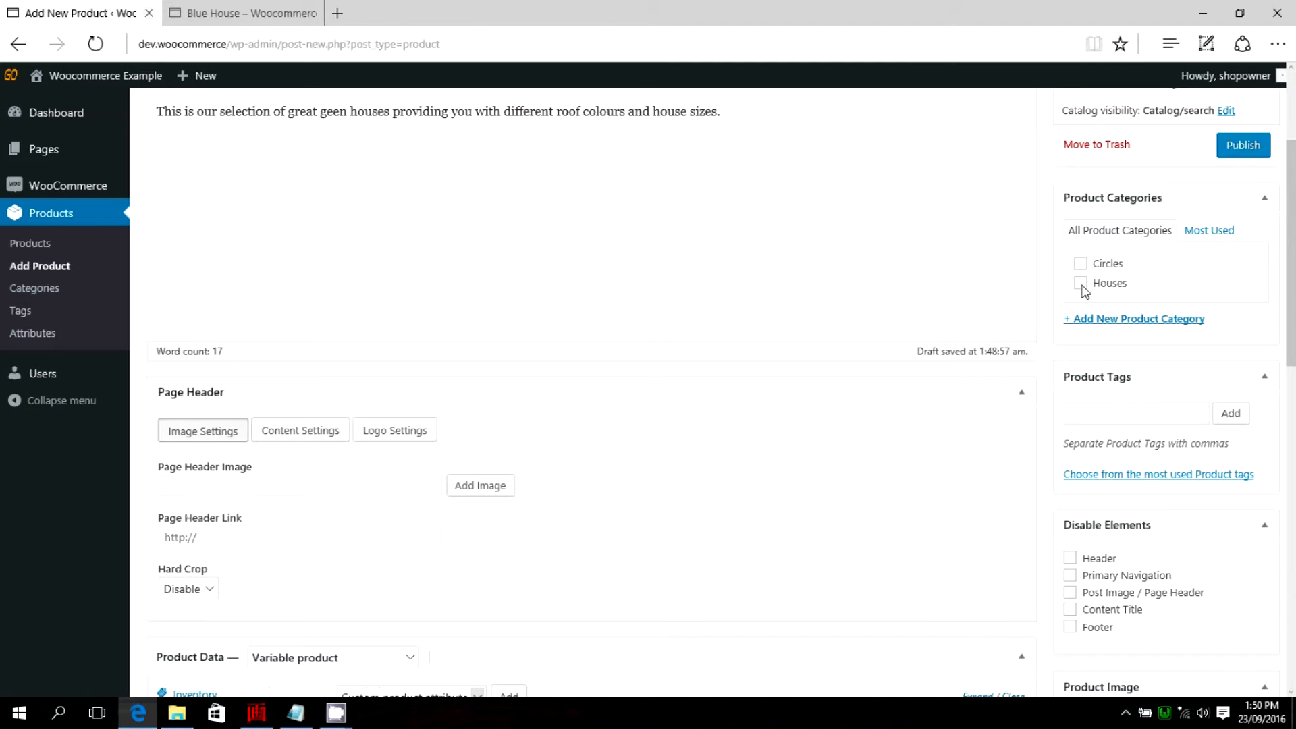
click(1244, 145)
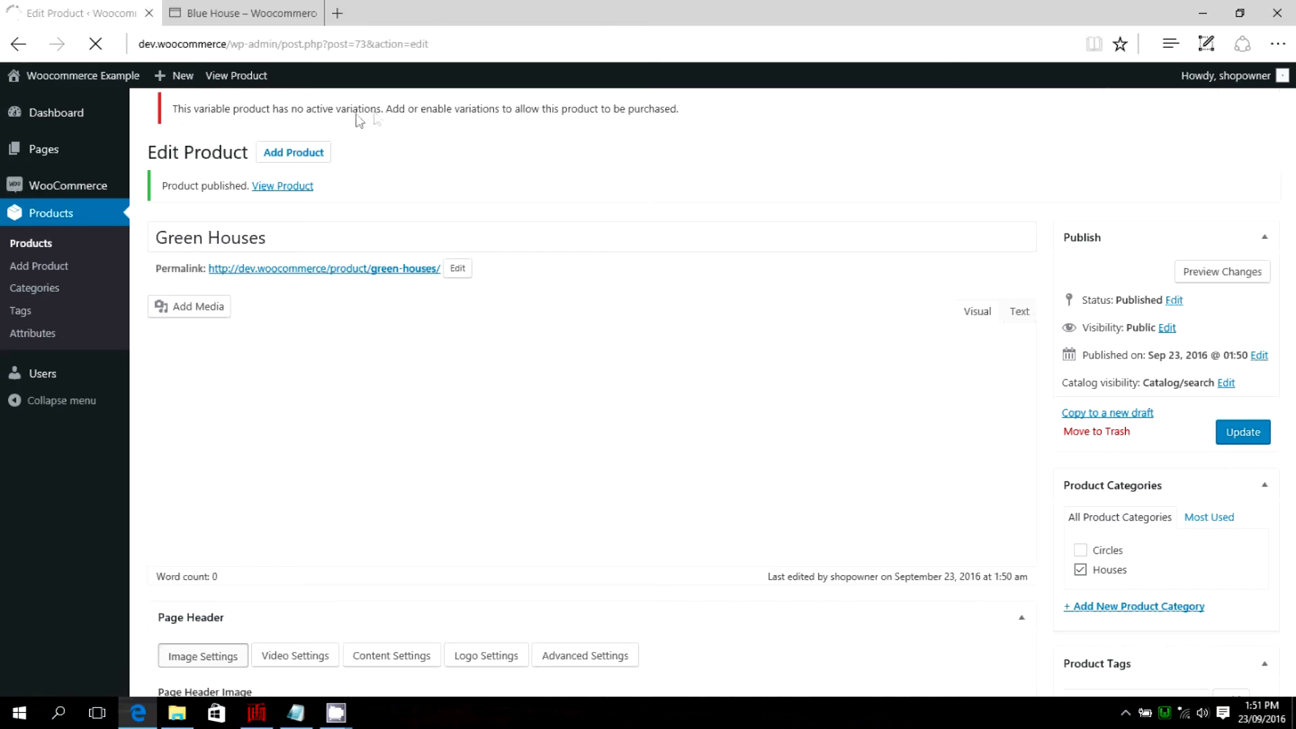
Create variations of the Green Houses product from all attributes, covering every combination of Size, Colour and Roof Colour.
scroll(686, 174, down, 1)
scroll(666, 164, up, 1)
scroll(758, 173, down, 4)
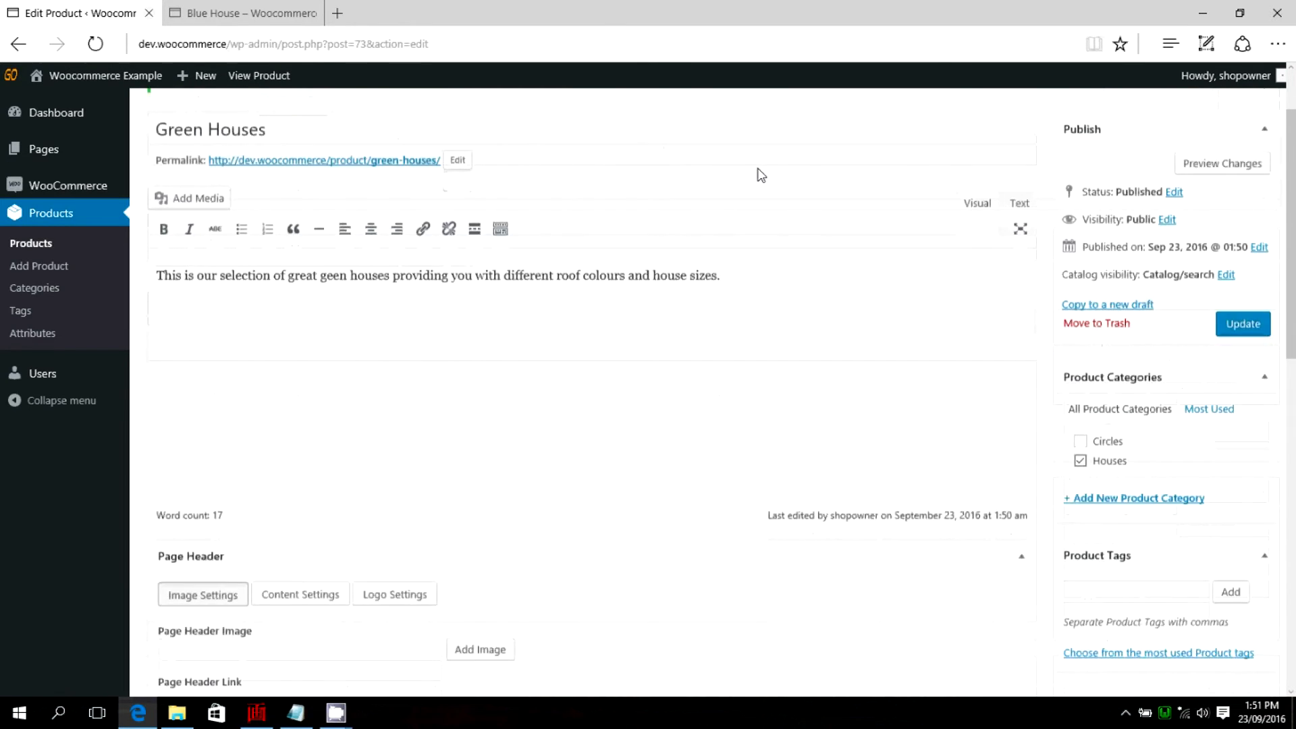
scroll(530, 347, down, 3)
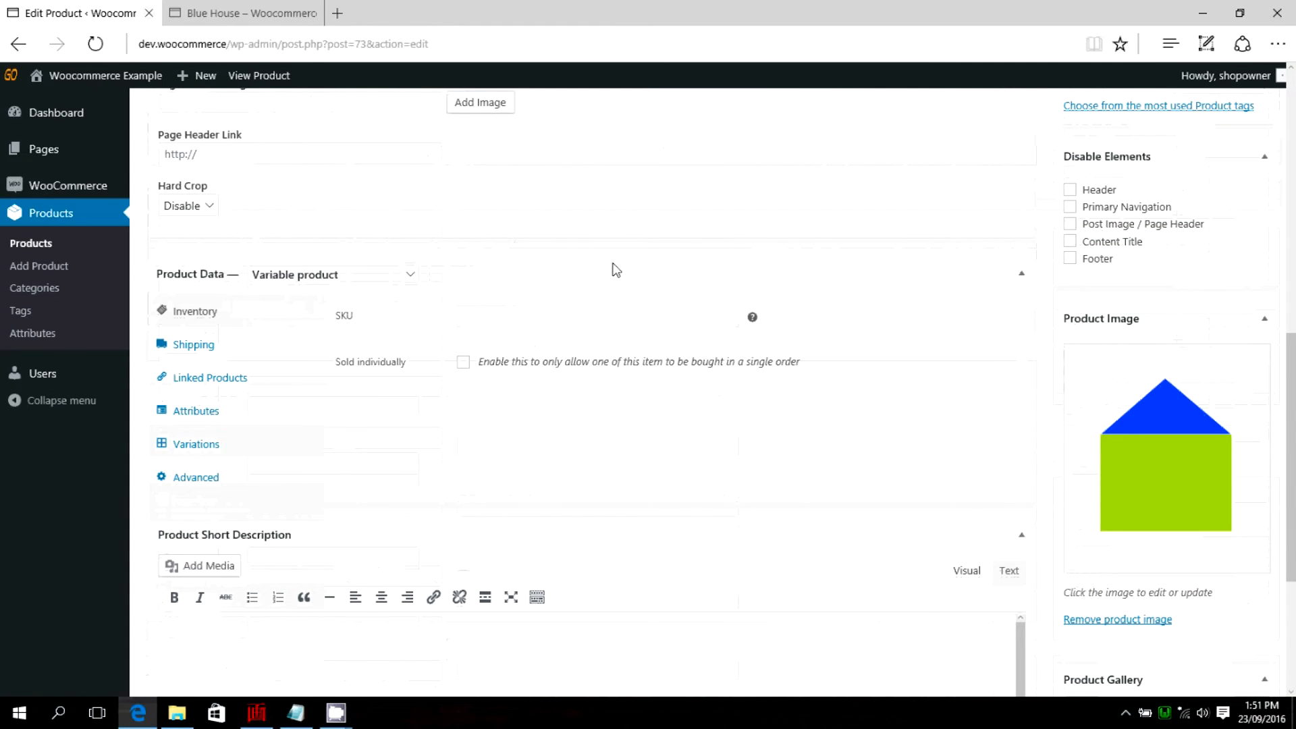
scroll(635, 264, down, 1)
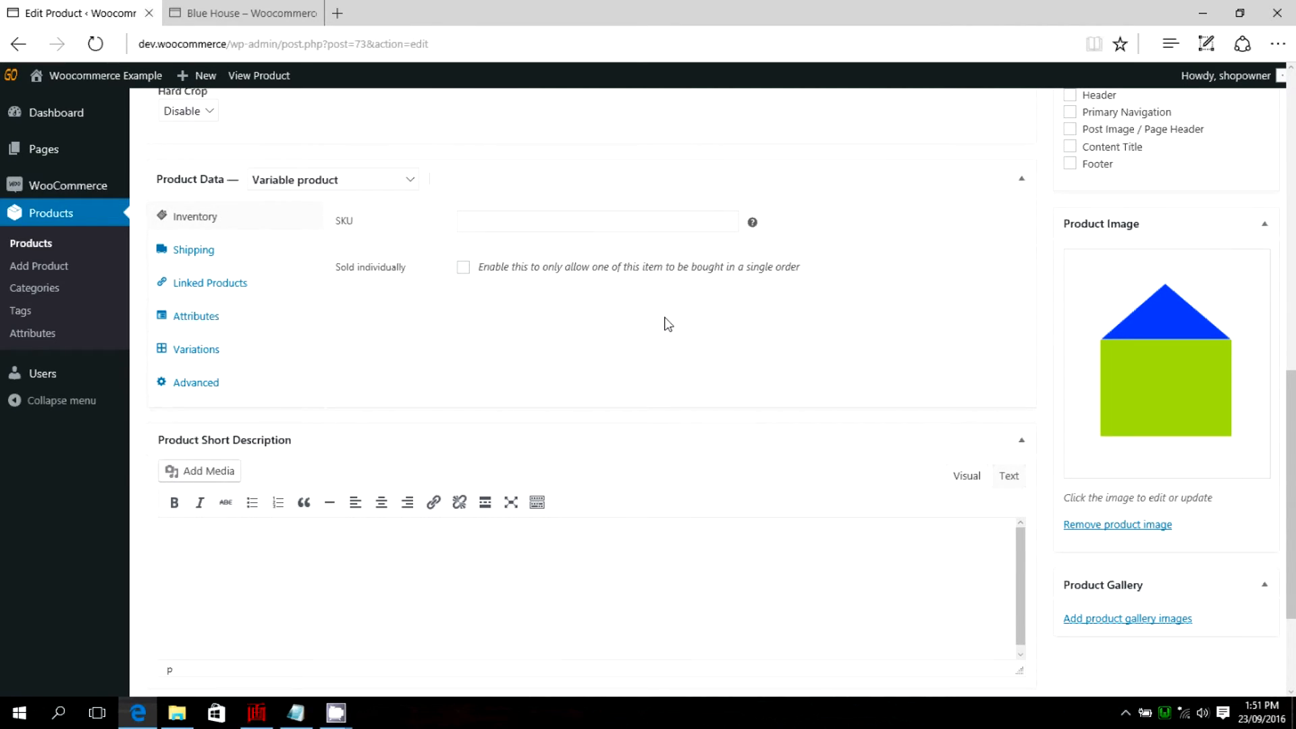
click(191, 351)
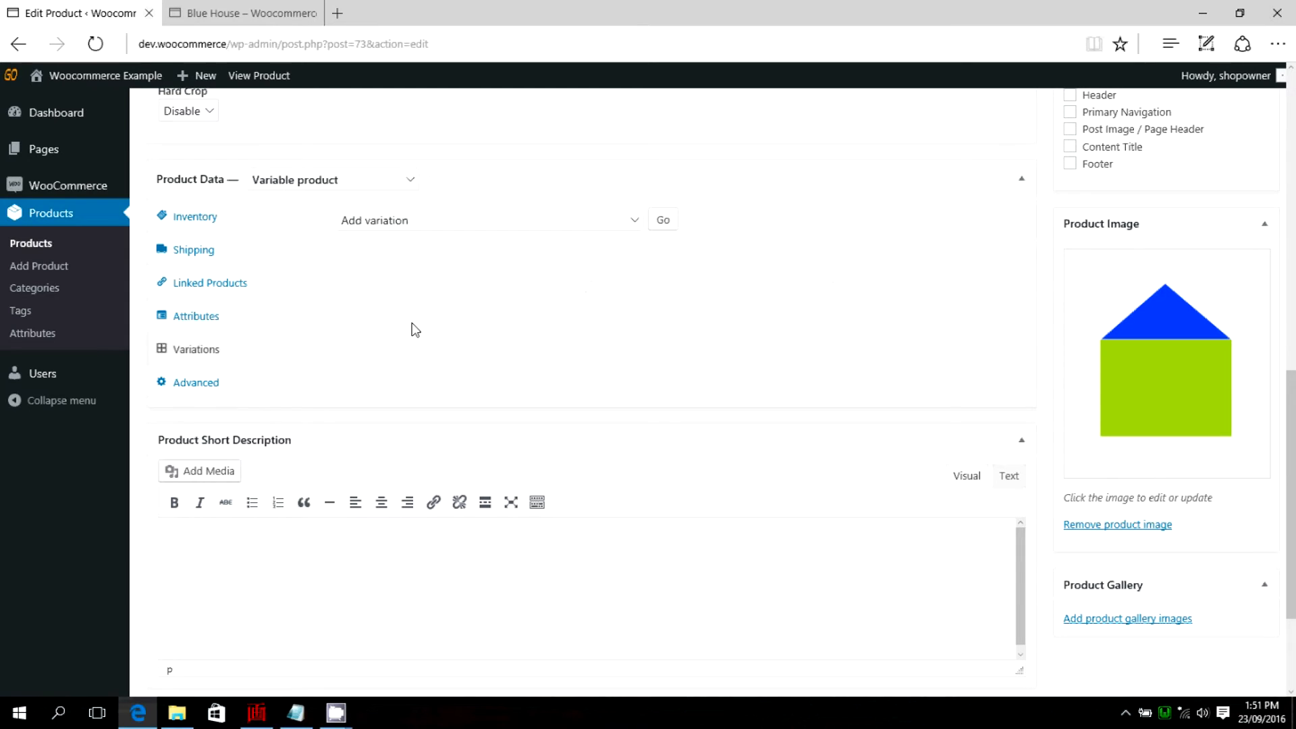
scroll(841, 284, up, 1)
scroll(839, 270, down, 1)
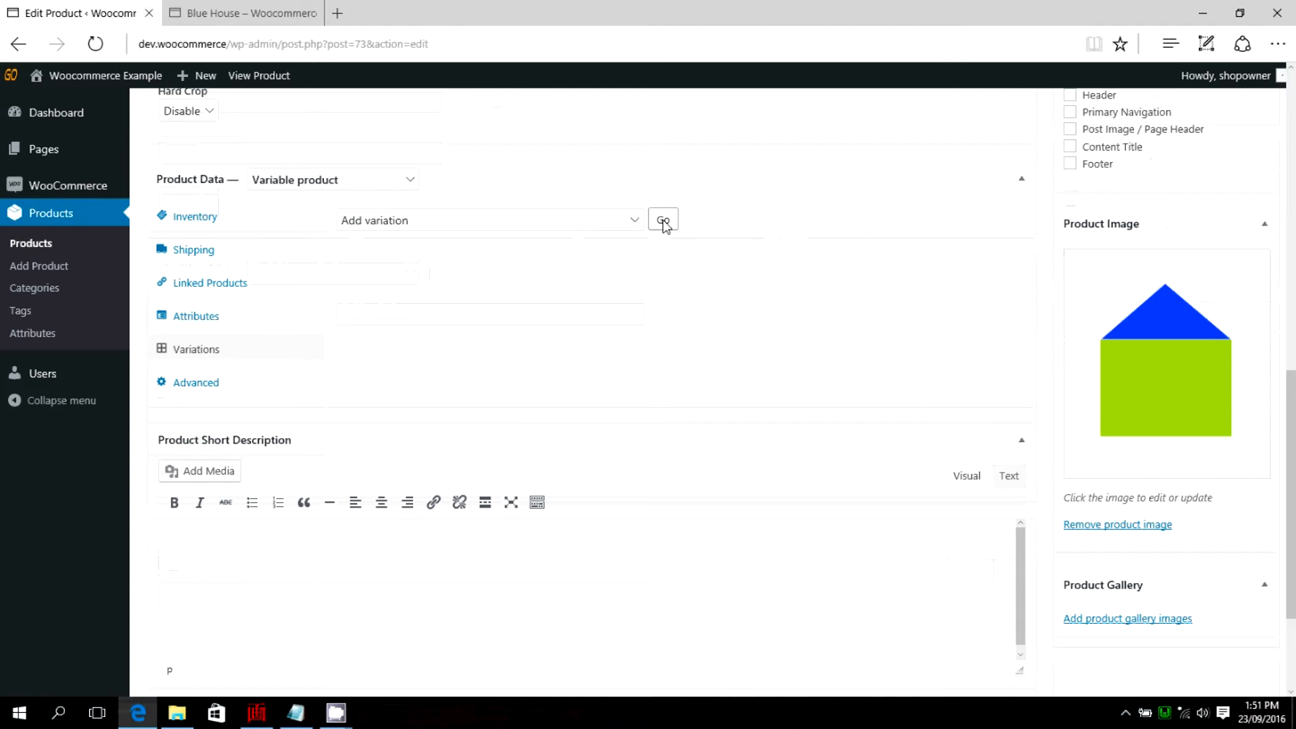
click(635, 221)
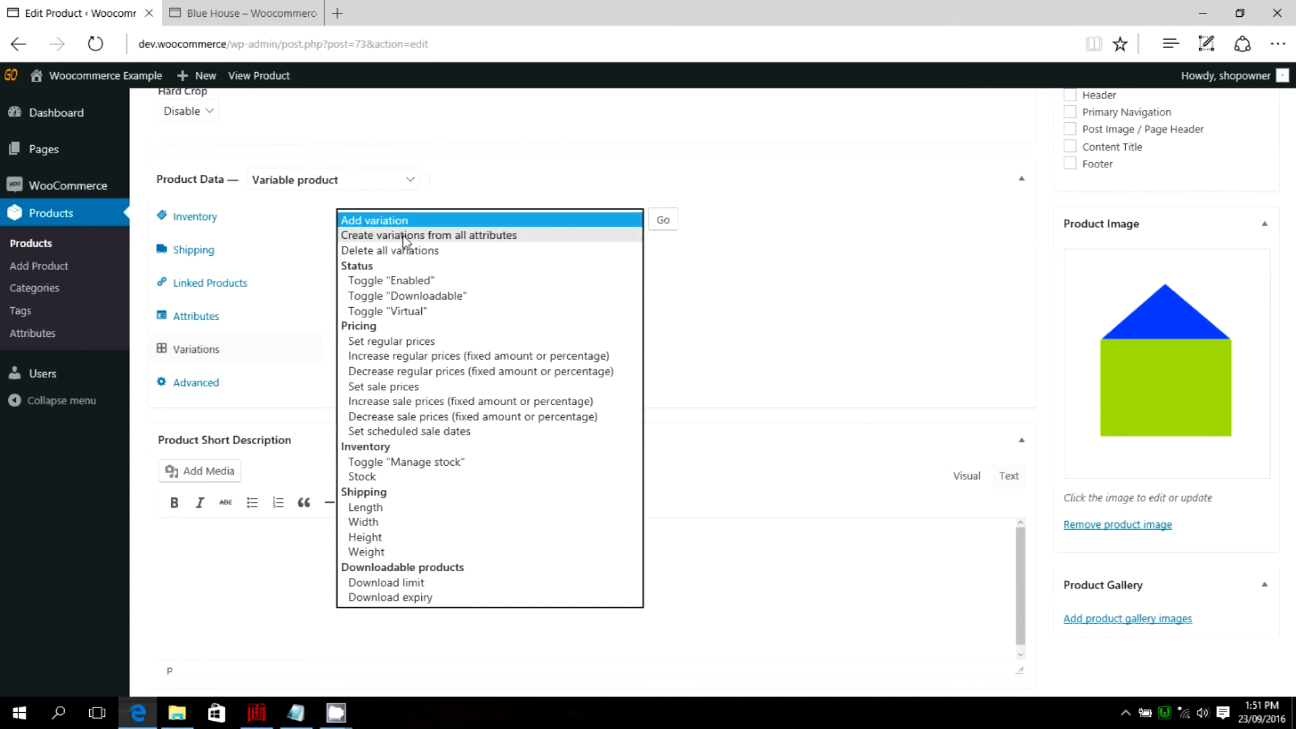
click(483, 236)
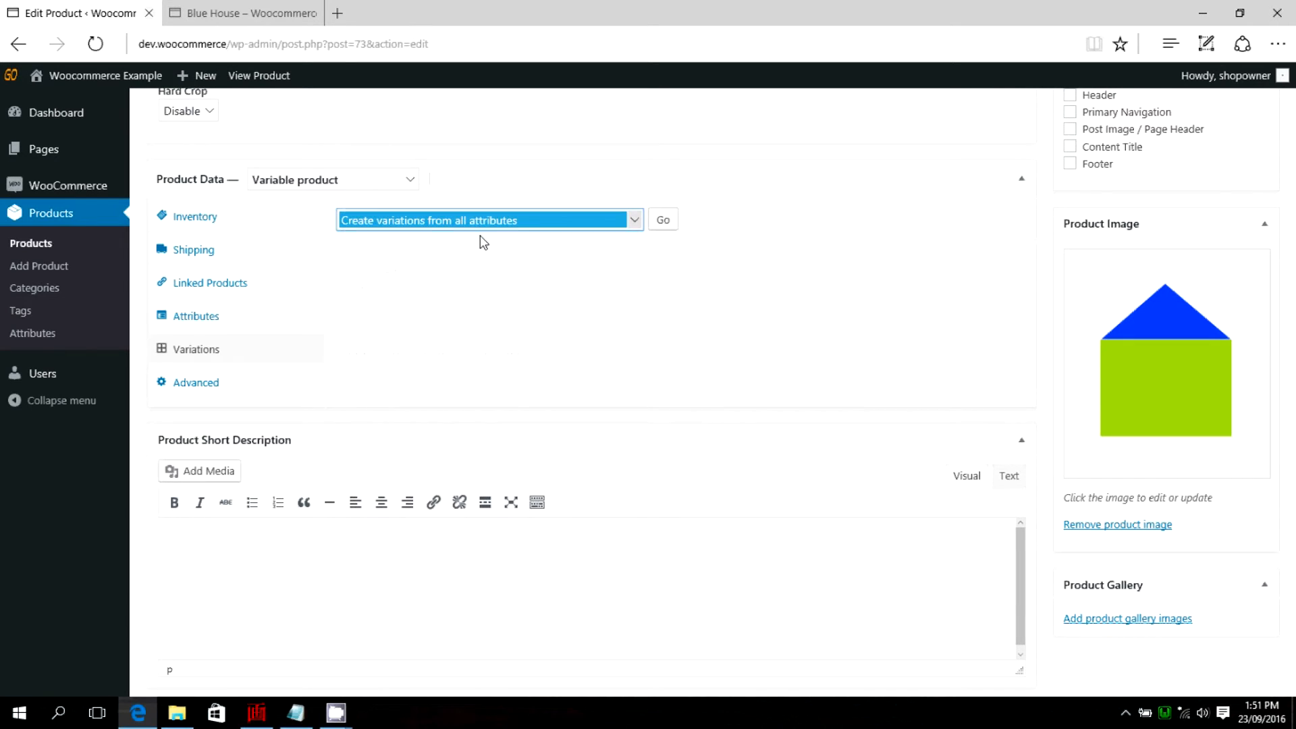
click(663, 223)
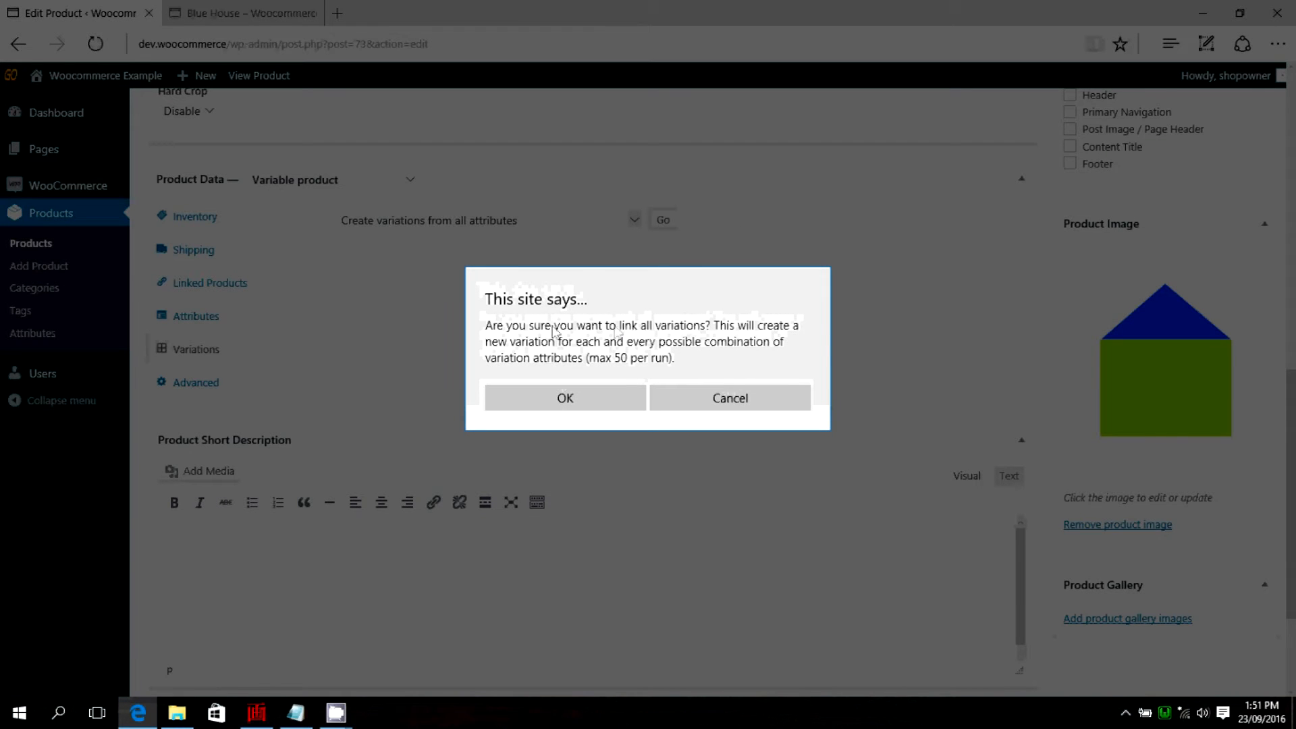
click(567, 399)
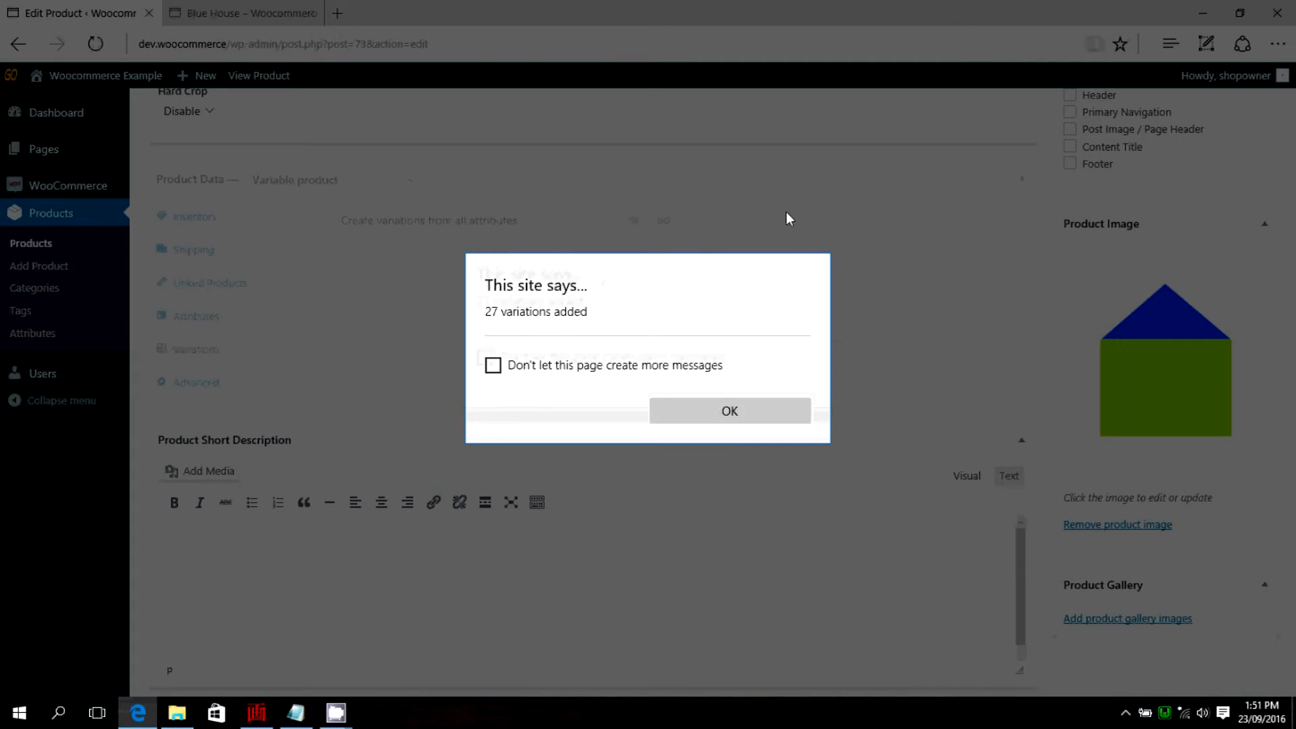
click(735, 413)
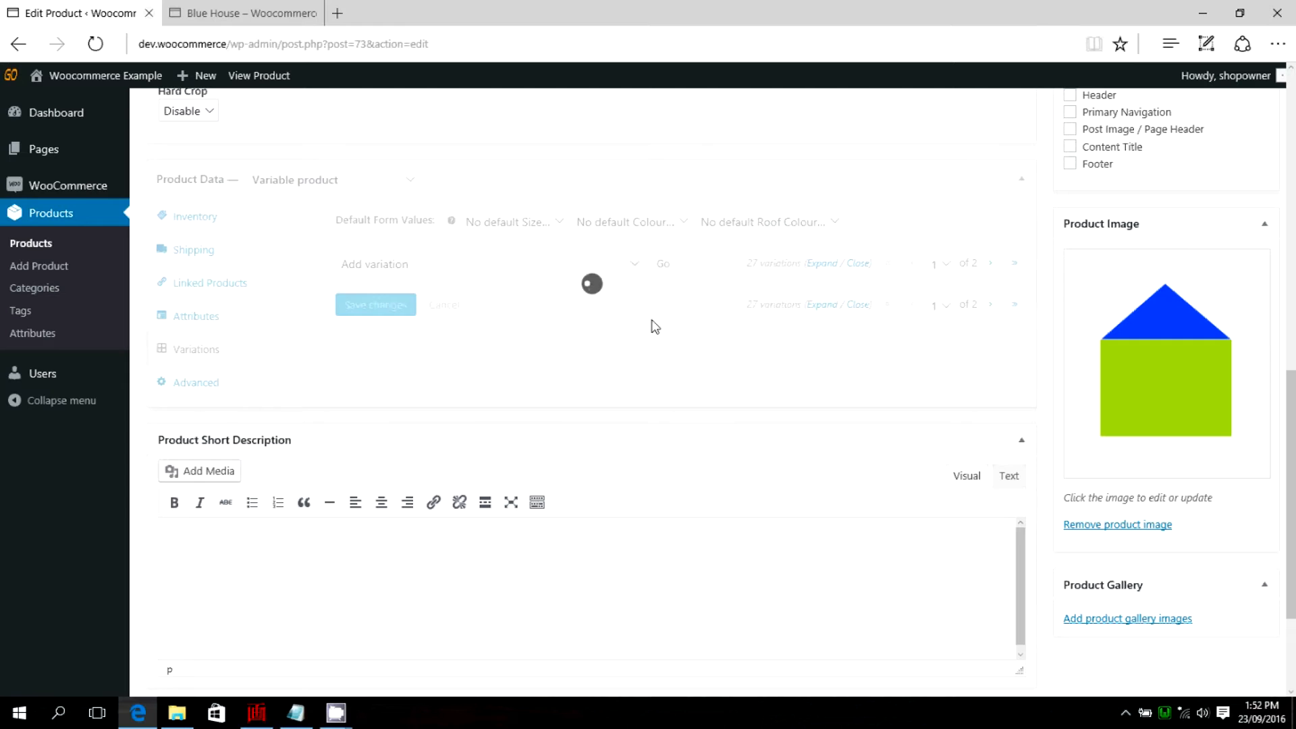
Look through the generated variations and their Size, Colour and Roof Colour combinations.
scroll(715, 314, down, 4)
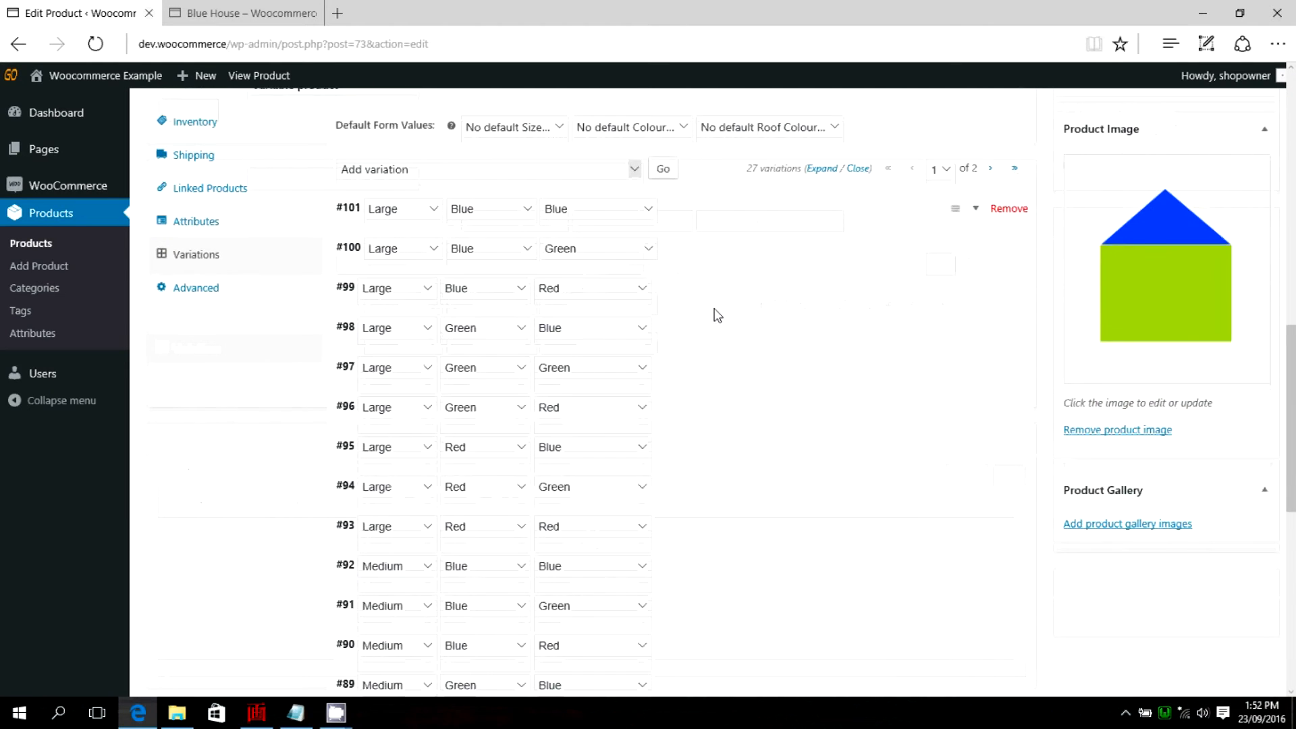
scroll(717, 313, down, 2)
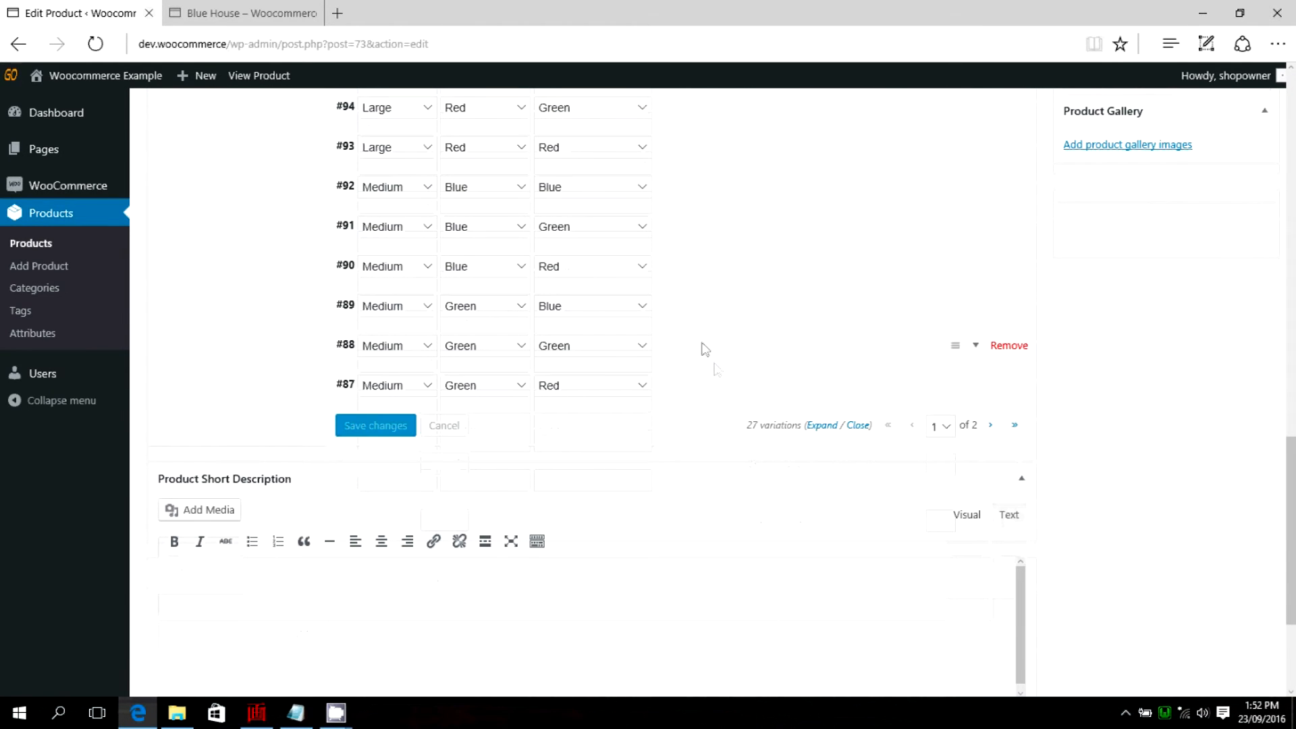
scroll(741, 349, up, 5)
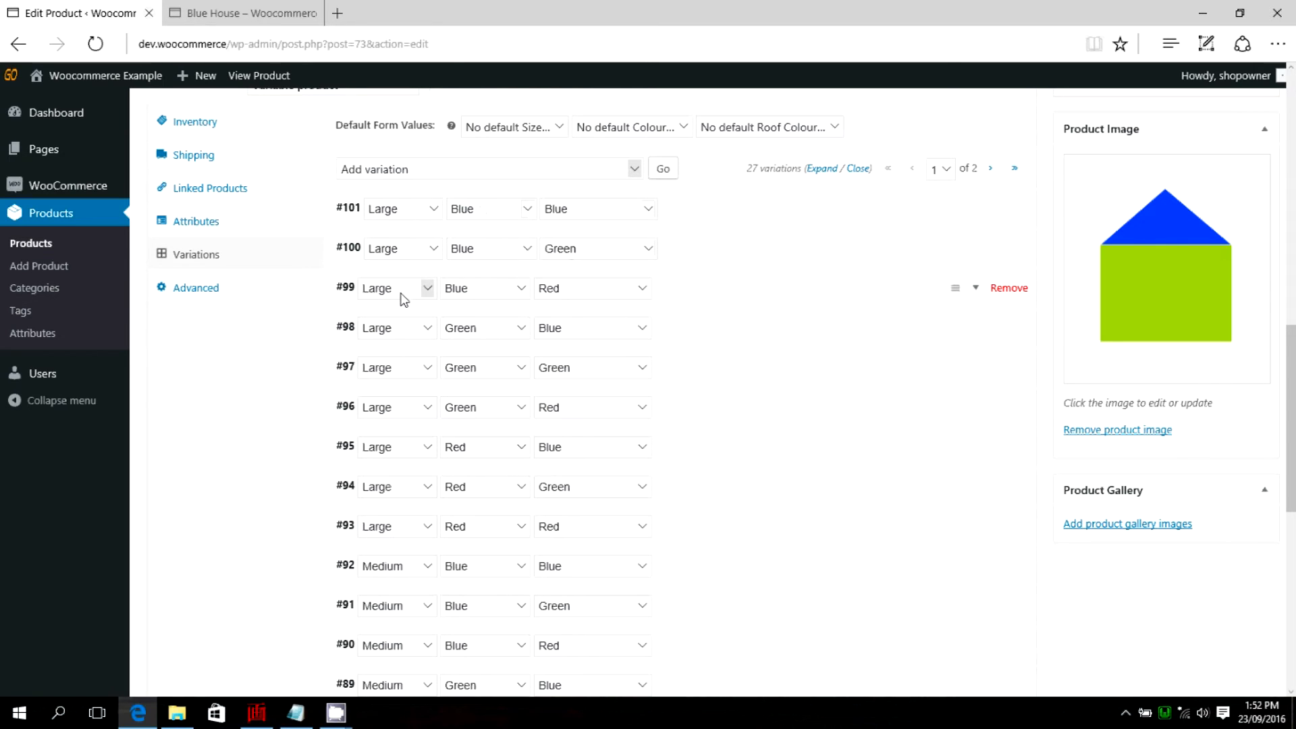
Open the Large, Blue, Blue variation and assign blue-blue.png from the media library as its image.
scroll(400, 327, down, 3)
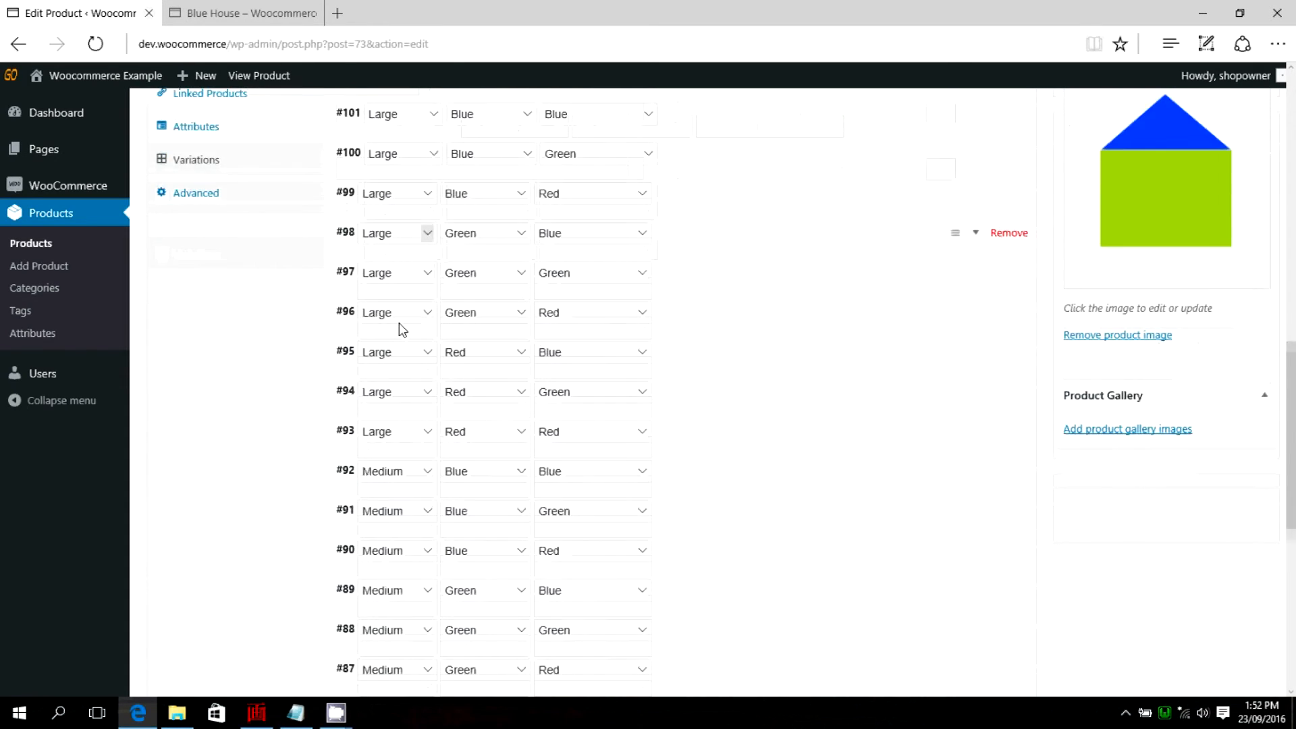
scroll(399, 323, down, 2)
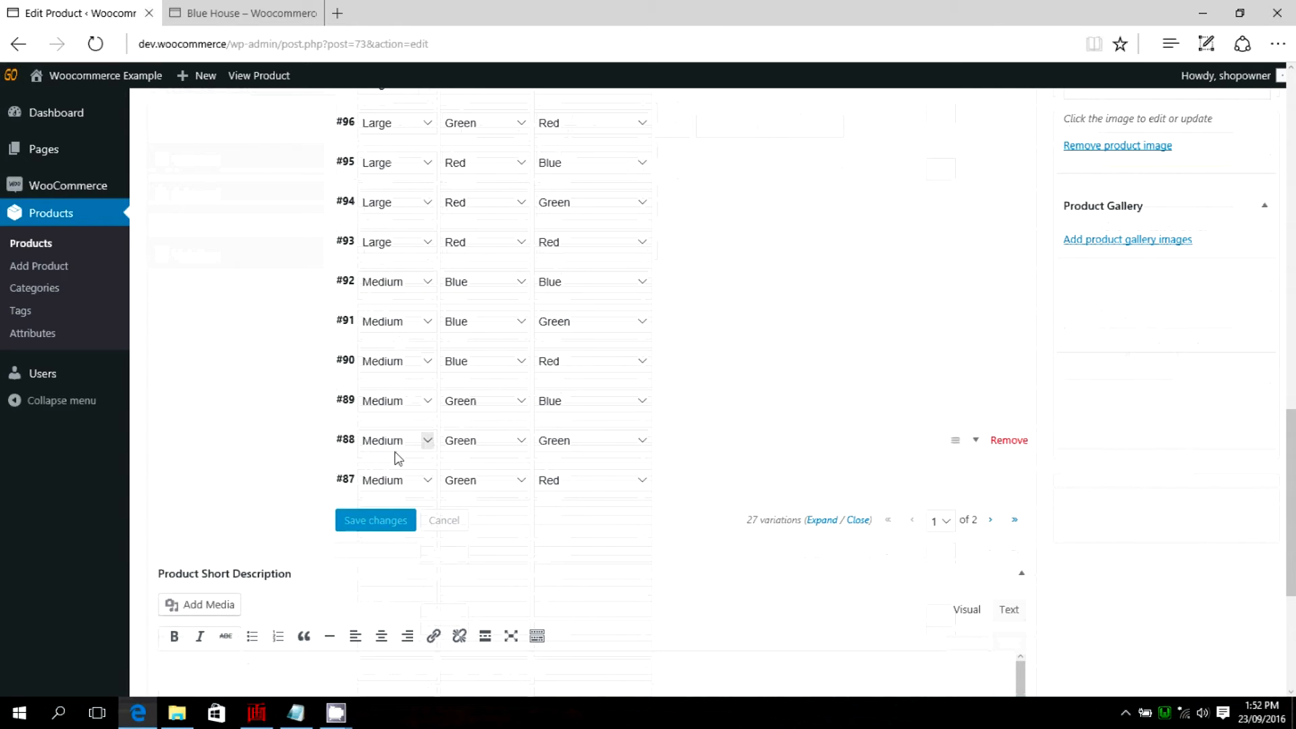
scroll(582, 506, down, 2)
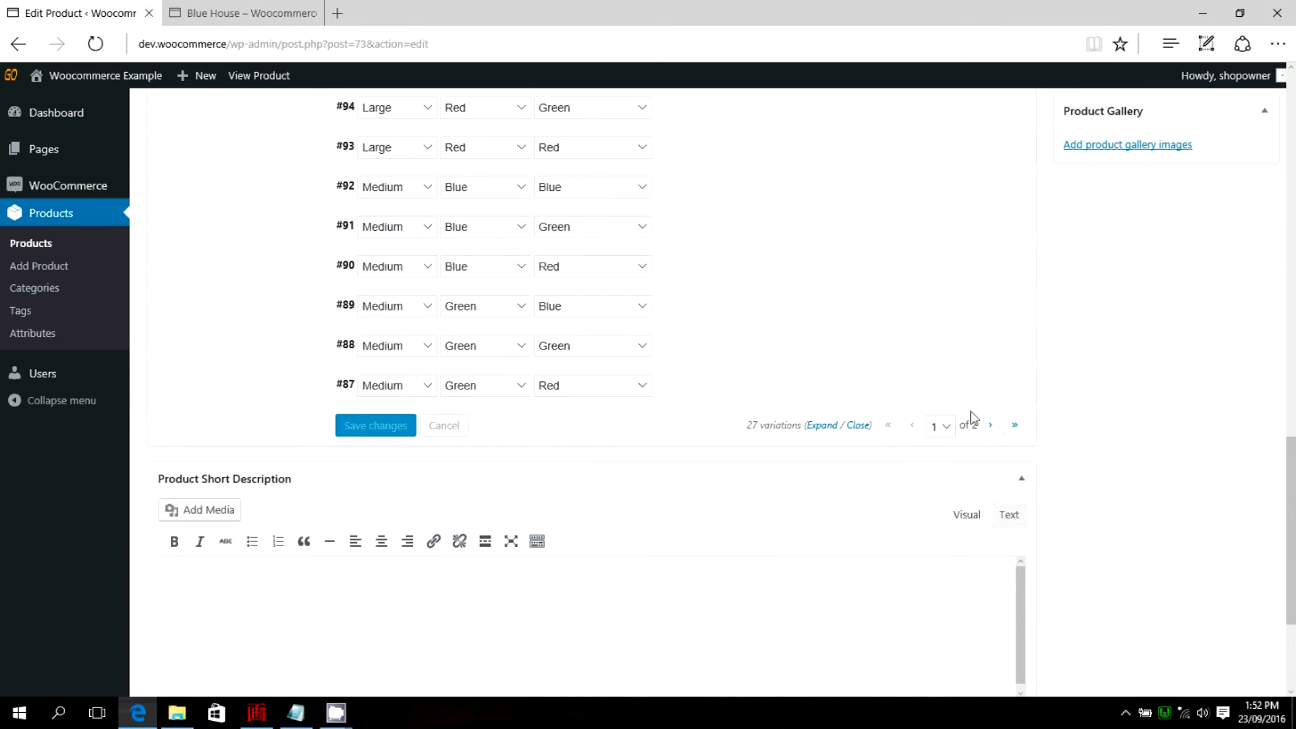
scroll(541, 378, up, 10)
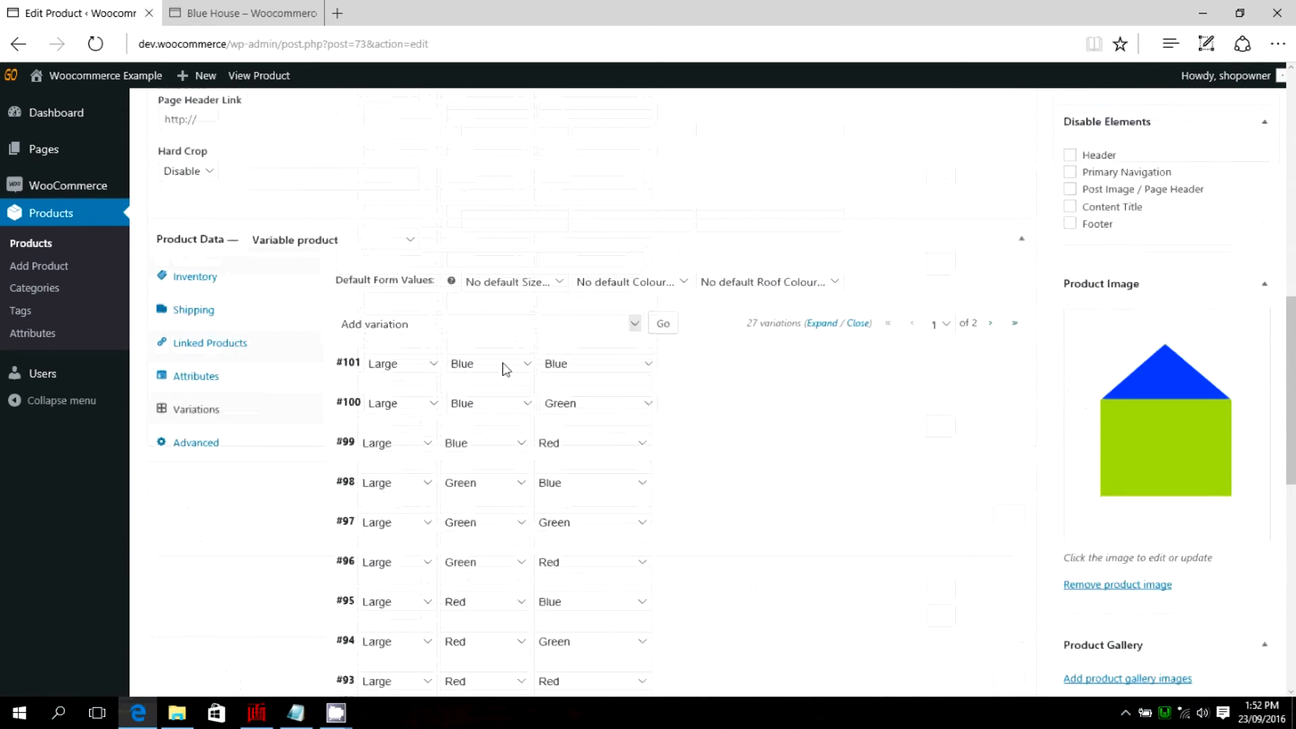
scroll(582, 369, down, 2)
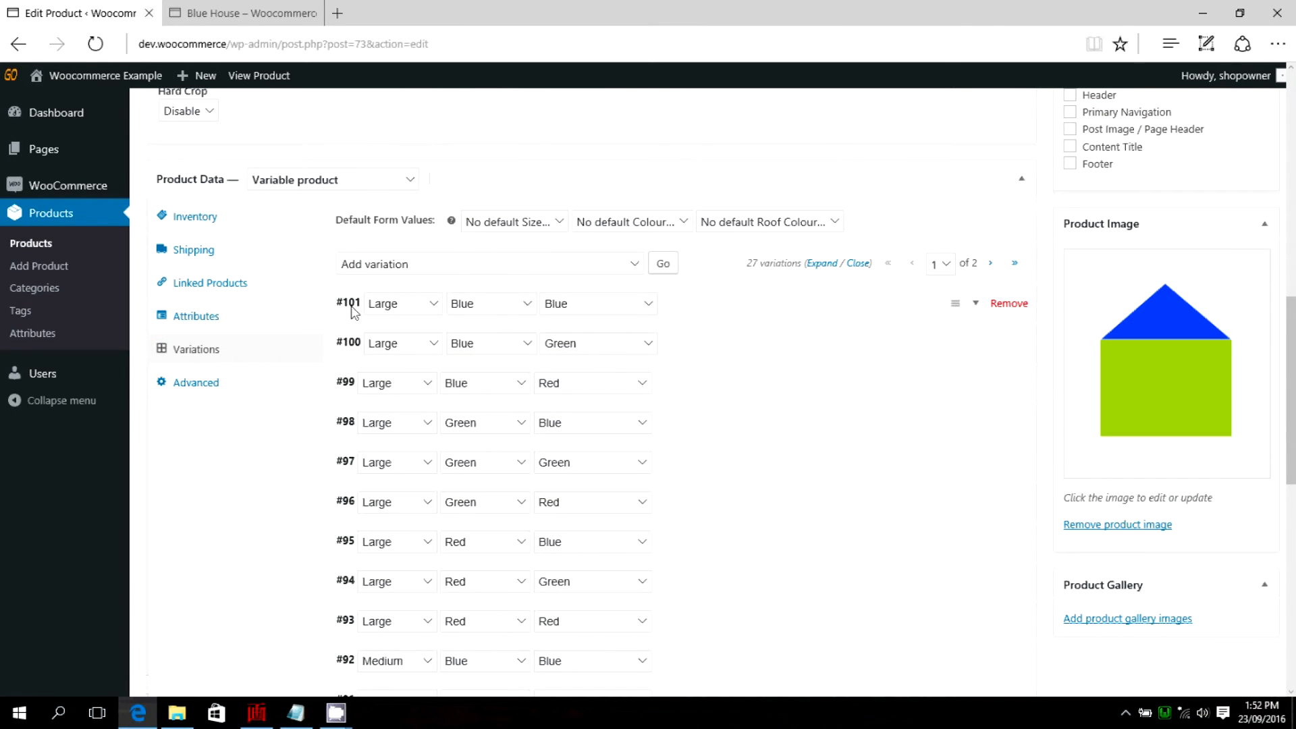
click(976, 304)
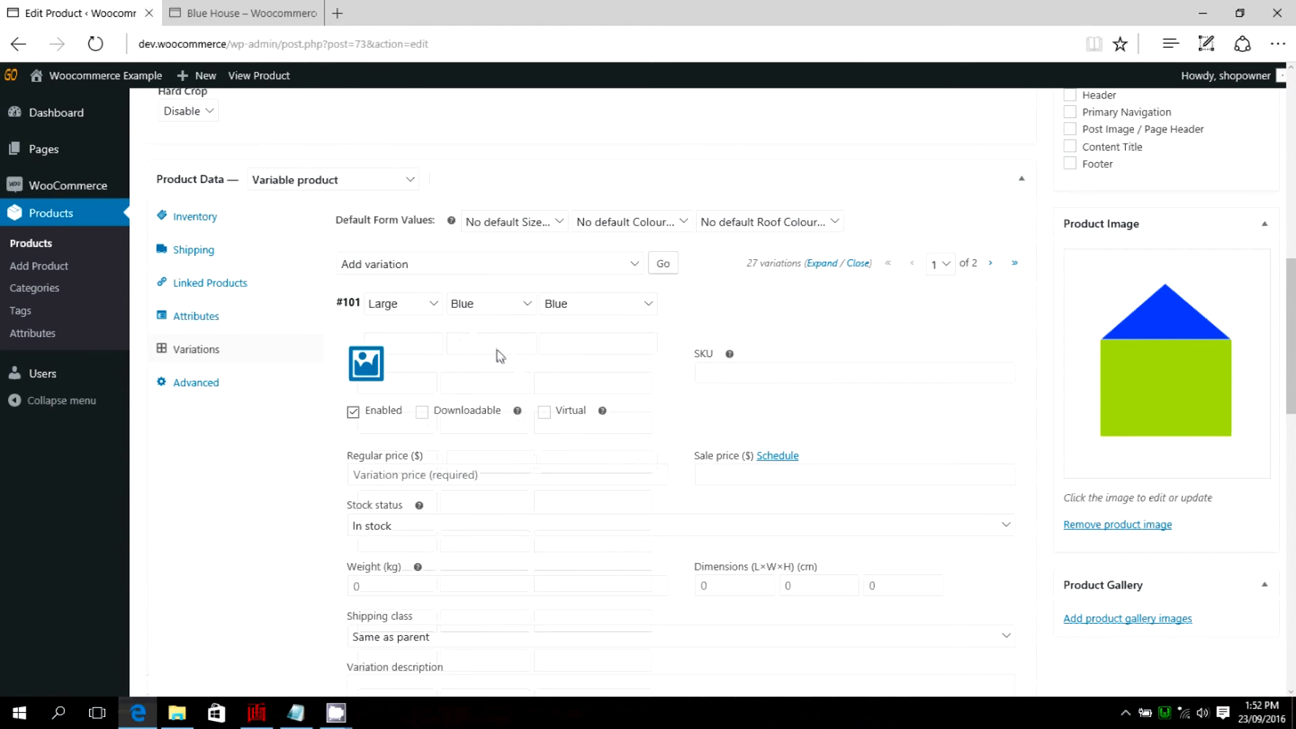
scroll(499, 356, down, 1)
click(366, 269)
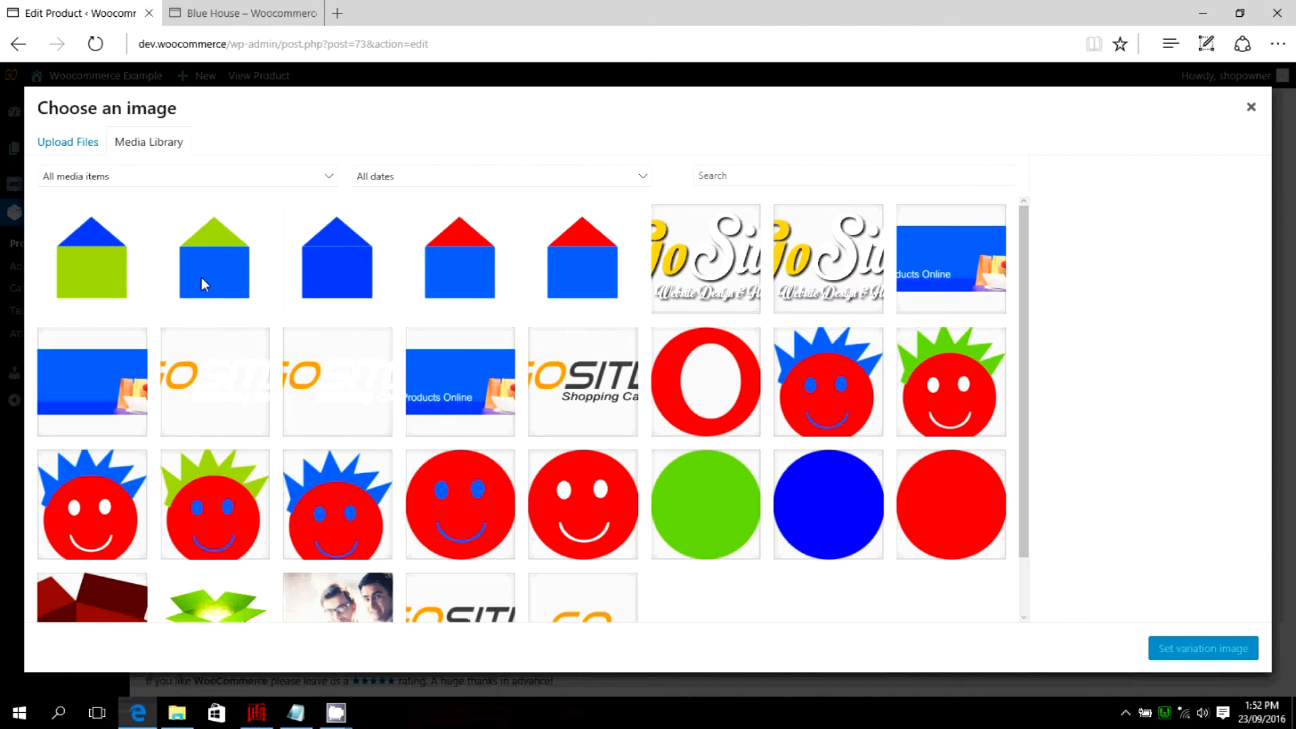
click(341, 259)
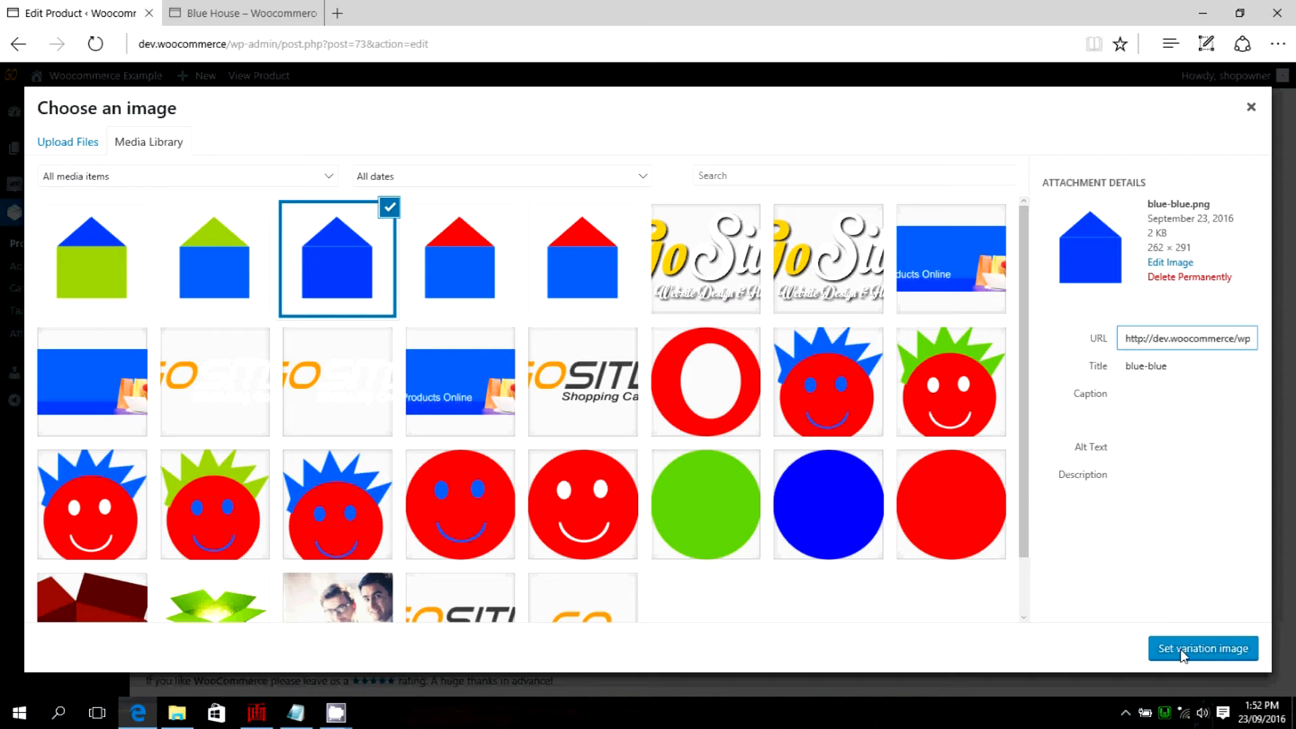
click(1201, 650)
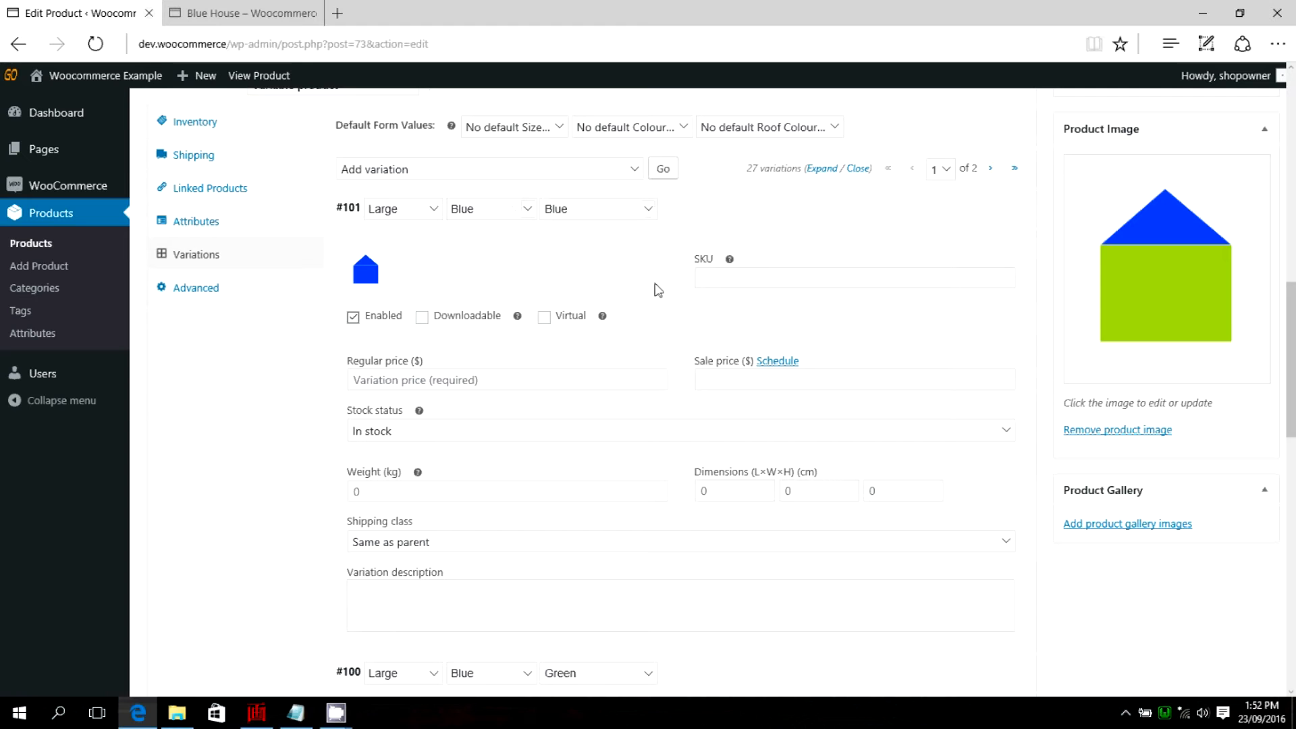
Give the Large, Blue, Blue variation a regular price of 500 and the description "Large Blue House with a blue roof".
scroll(655, 292, down, 2)
click(461, 292)
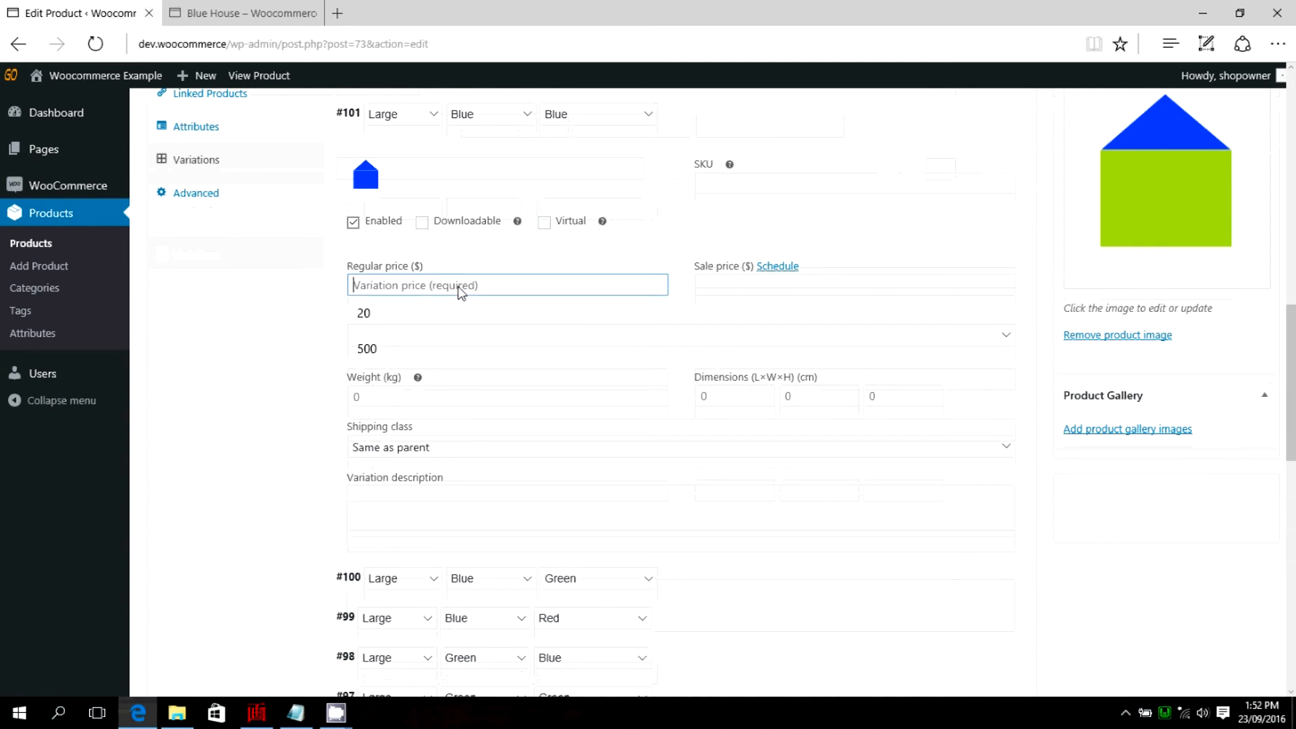
text(500)
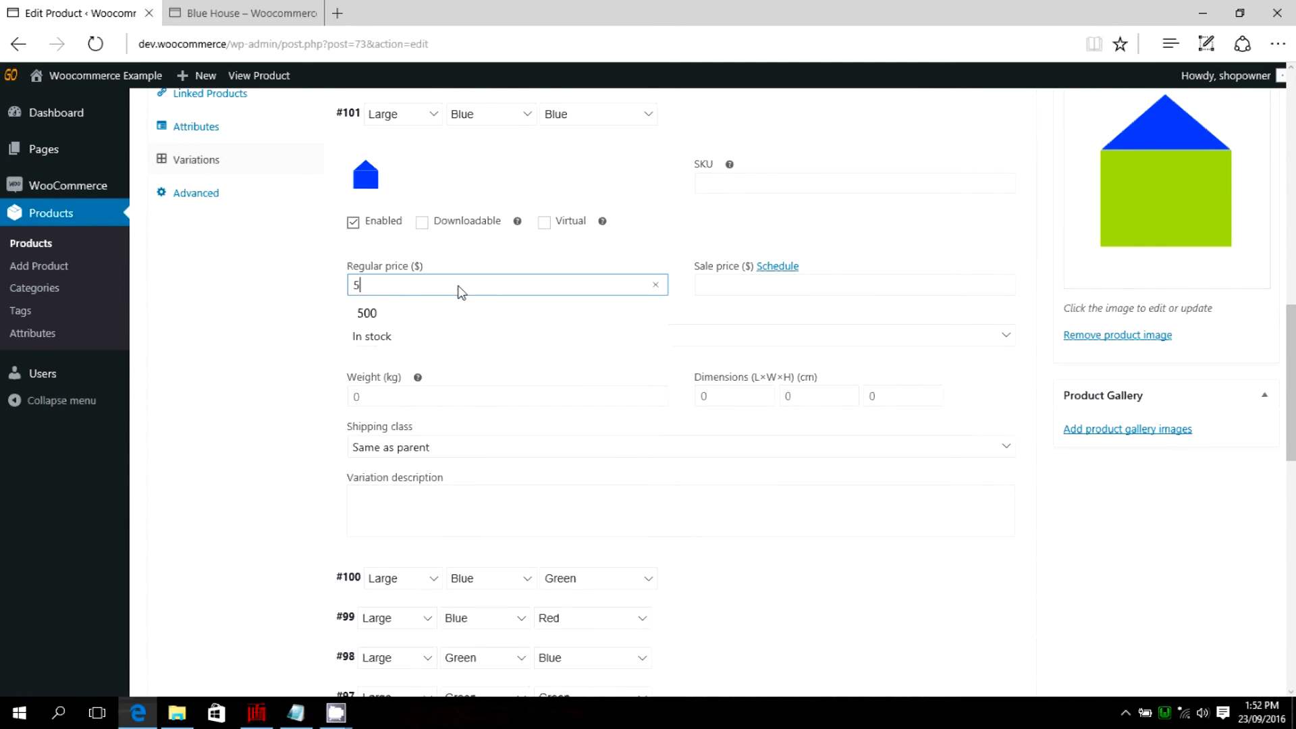
click(454, 303)
scroll(460, 330, down, 2)
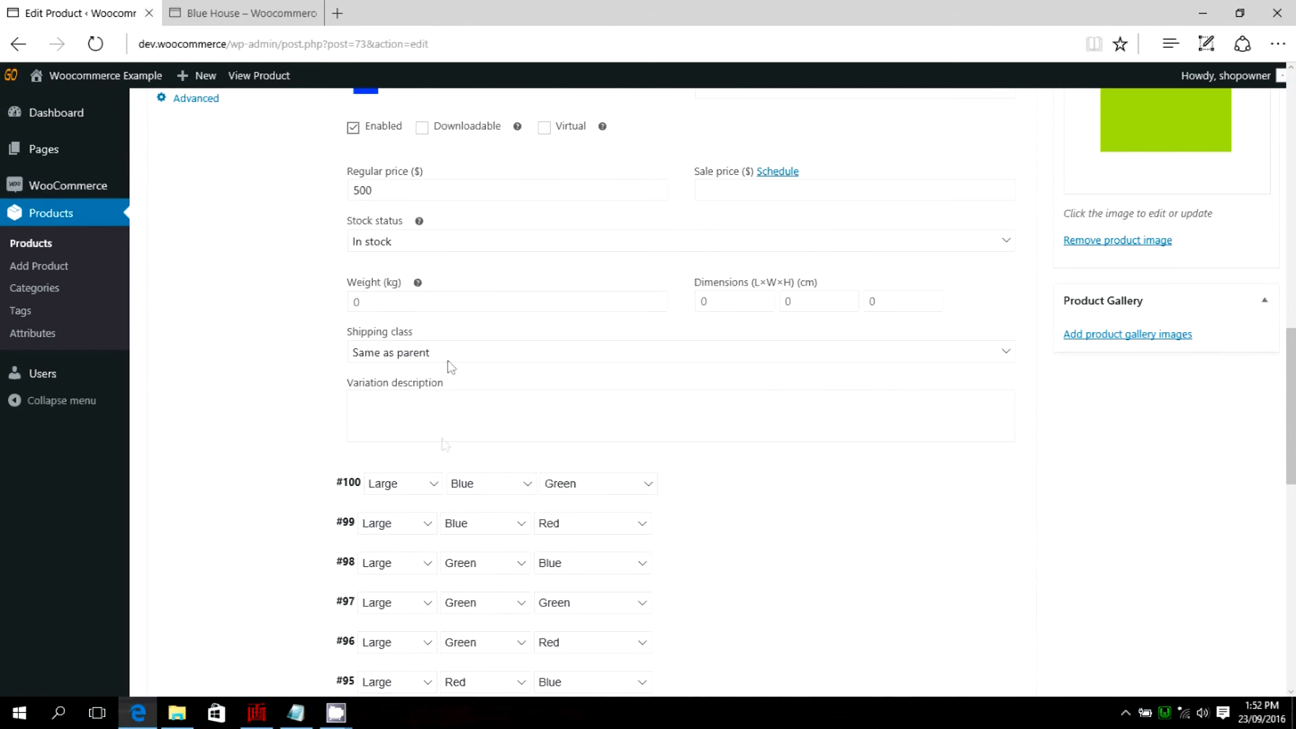
click(389, 411)
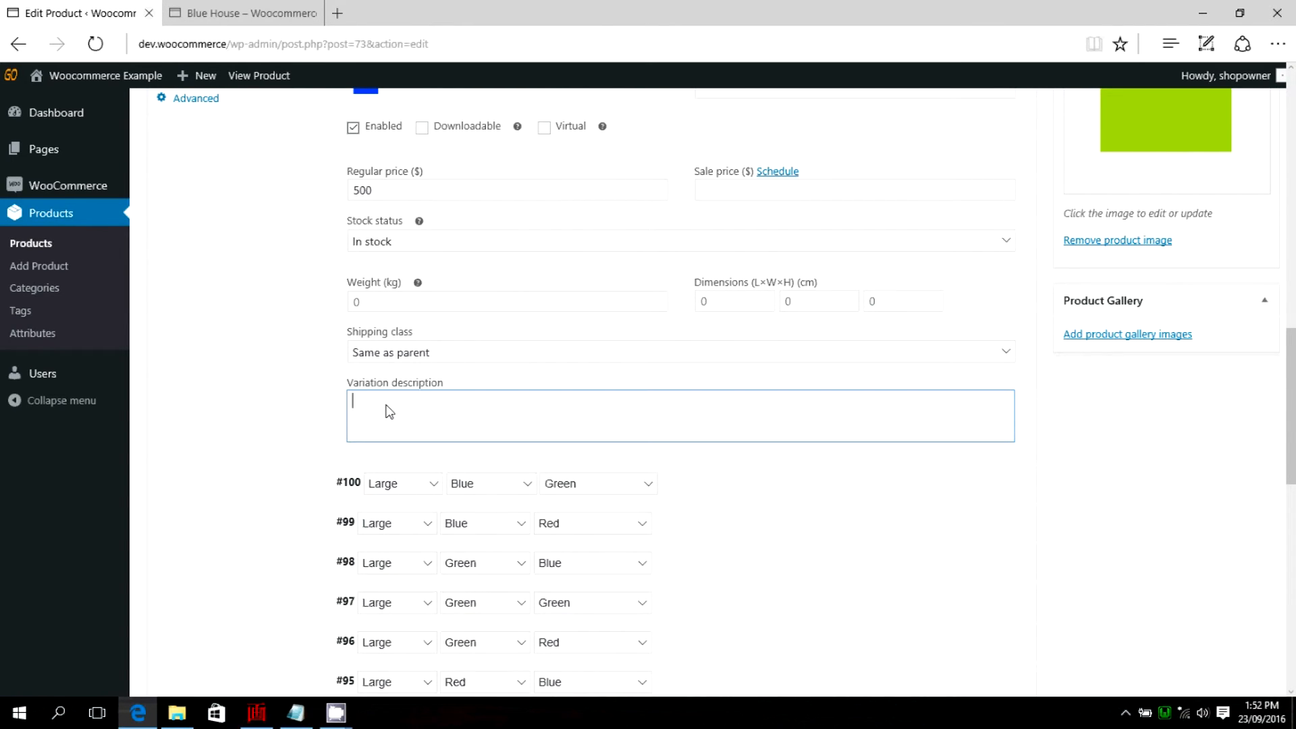
text(Large Blue House with a blue roof)
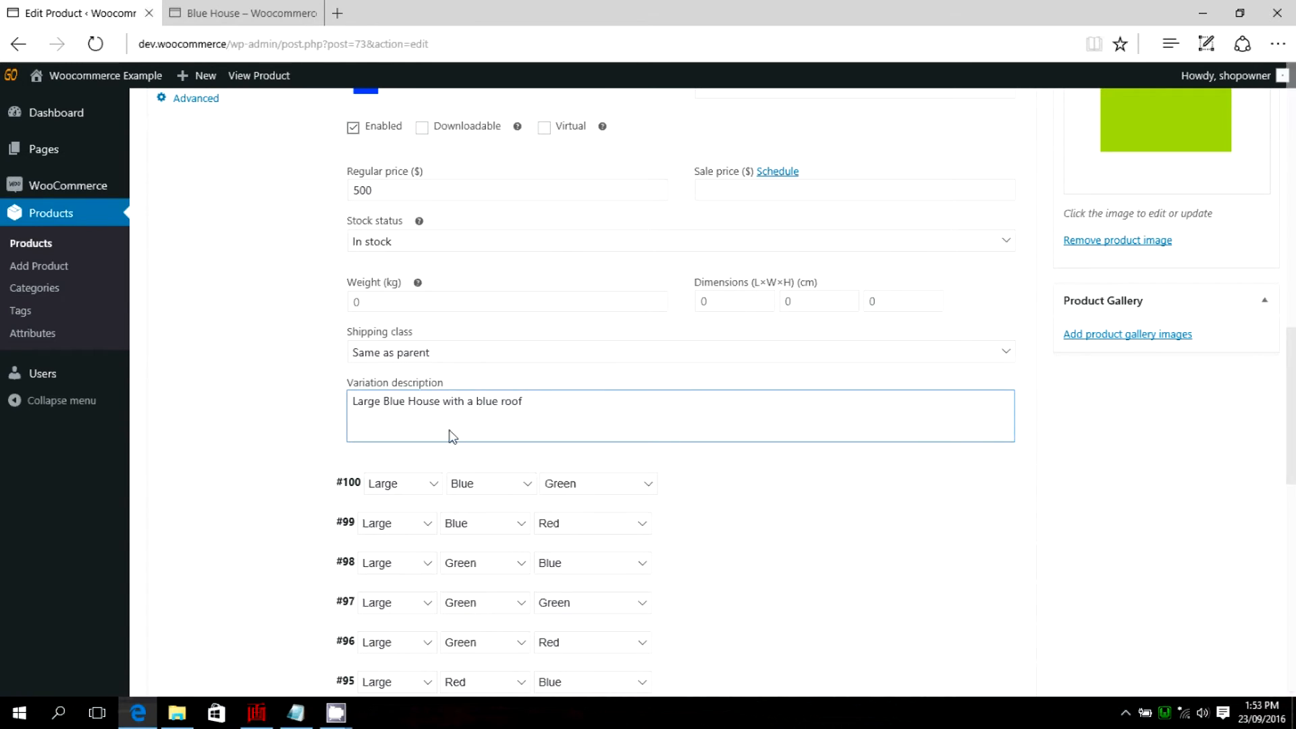
scroll(497, 361, down, 1)
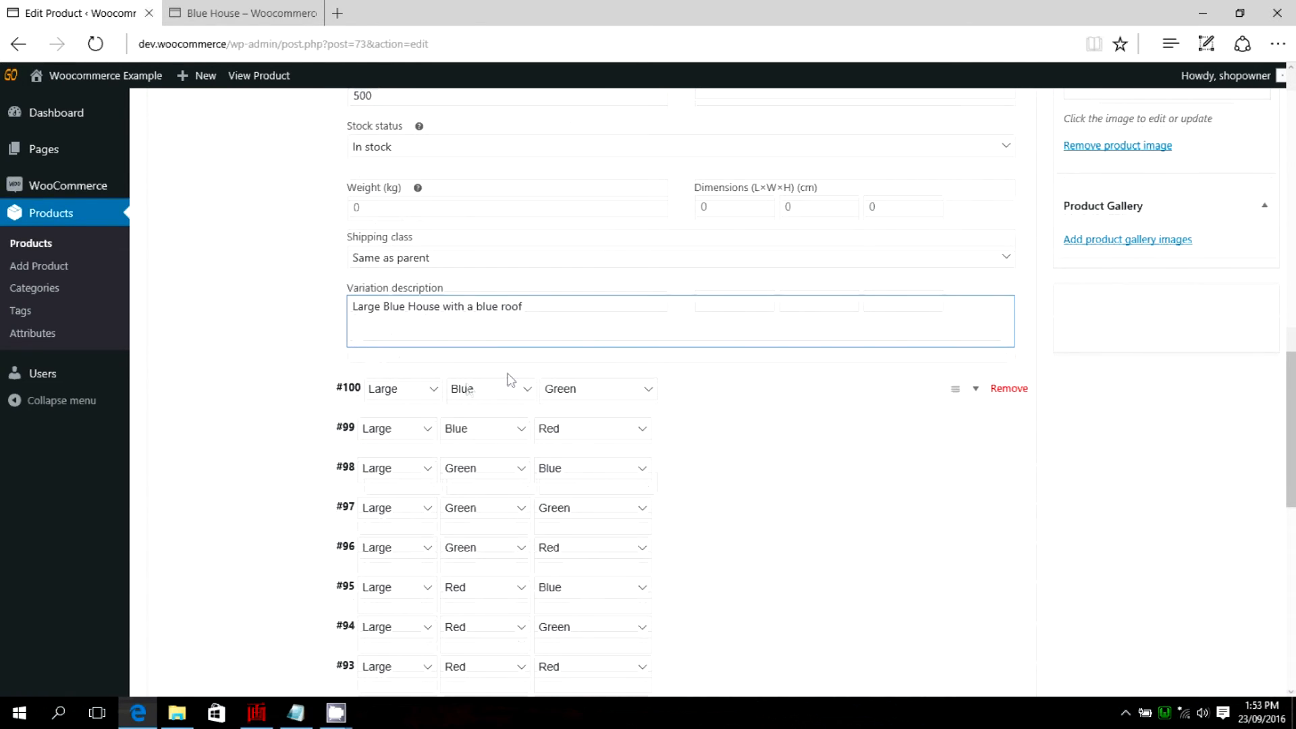
click(1186, 374)
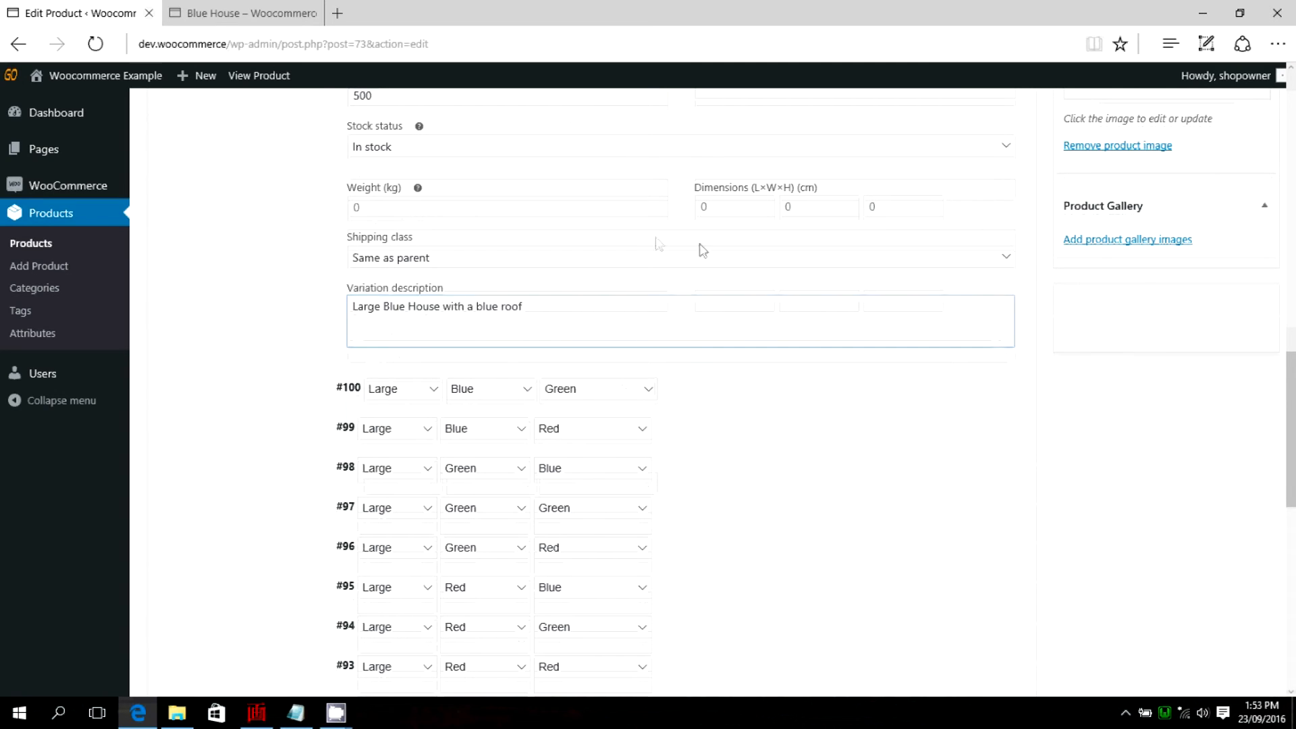
Open the Large, Blue, Green variation and assign blue-green.png from the media library as its image.
scroll(657, 244, up, 2)
scroll(657, 245, down, 1)
scroll(377, 451, down, 1)
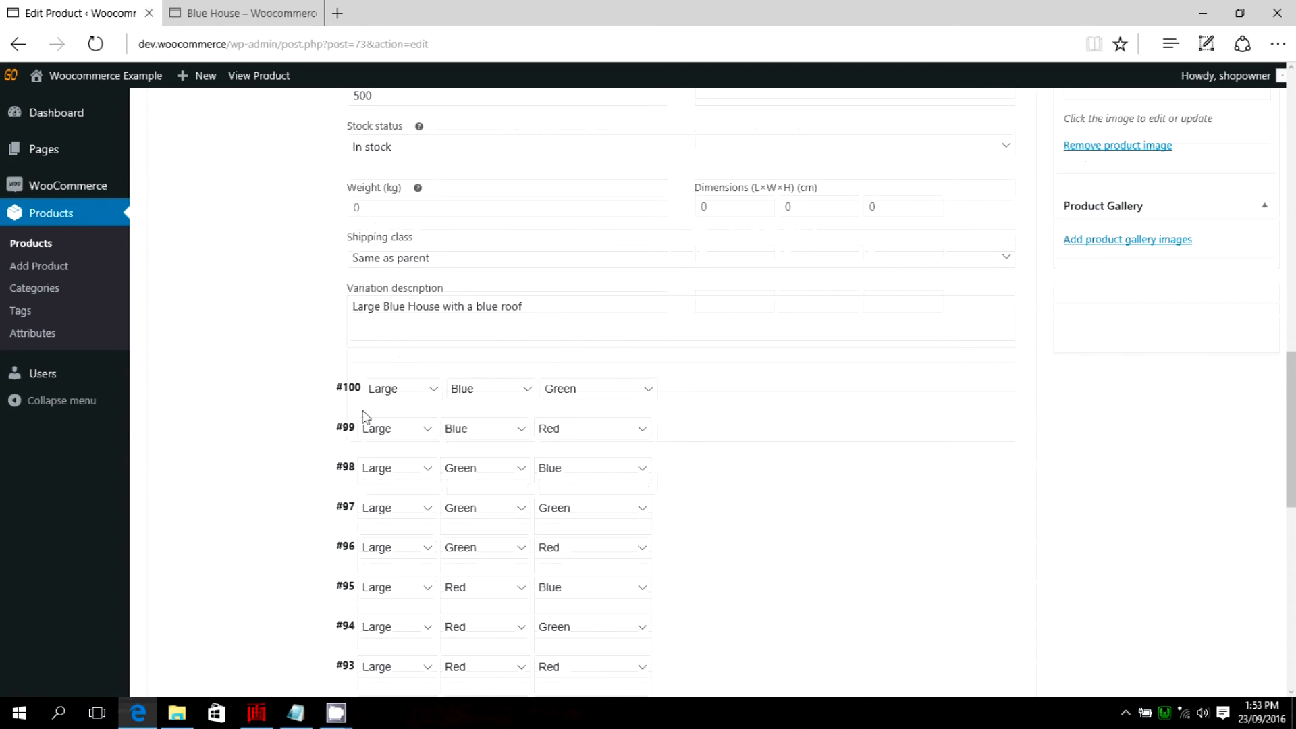
click(977, 391)
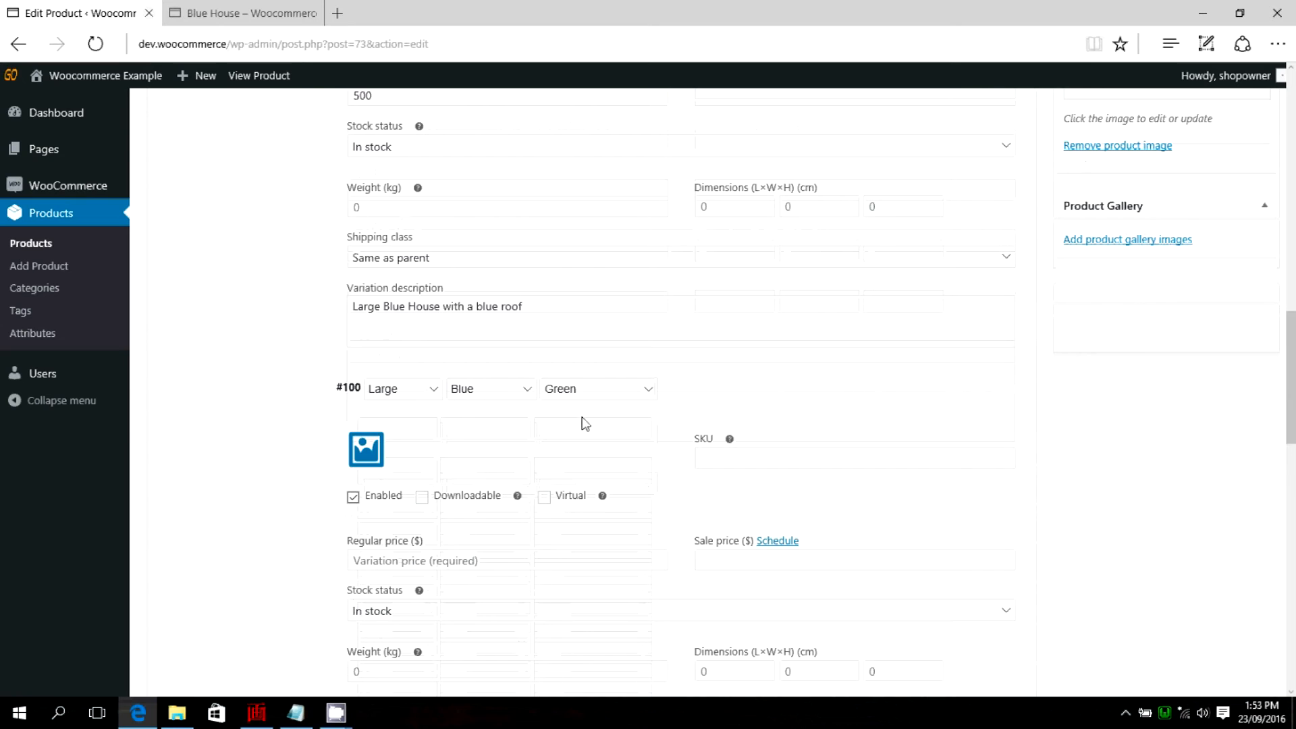
scroll(492, 324, down, 1)
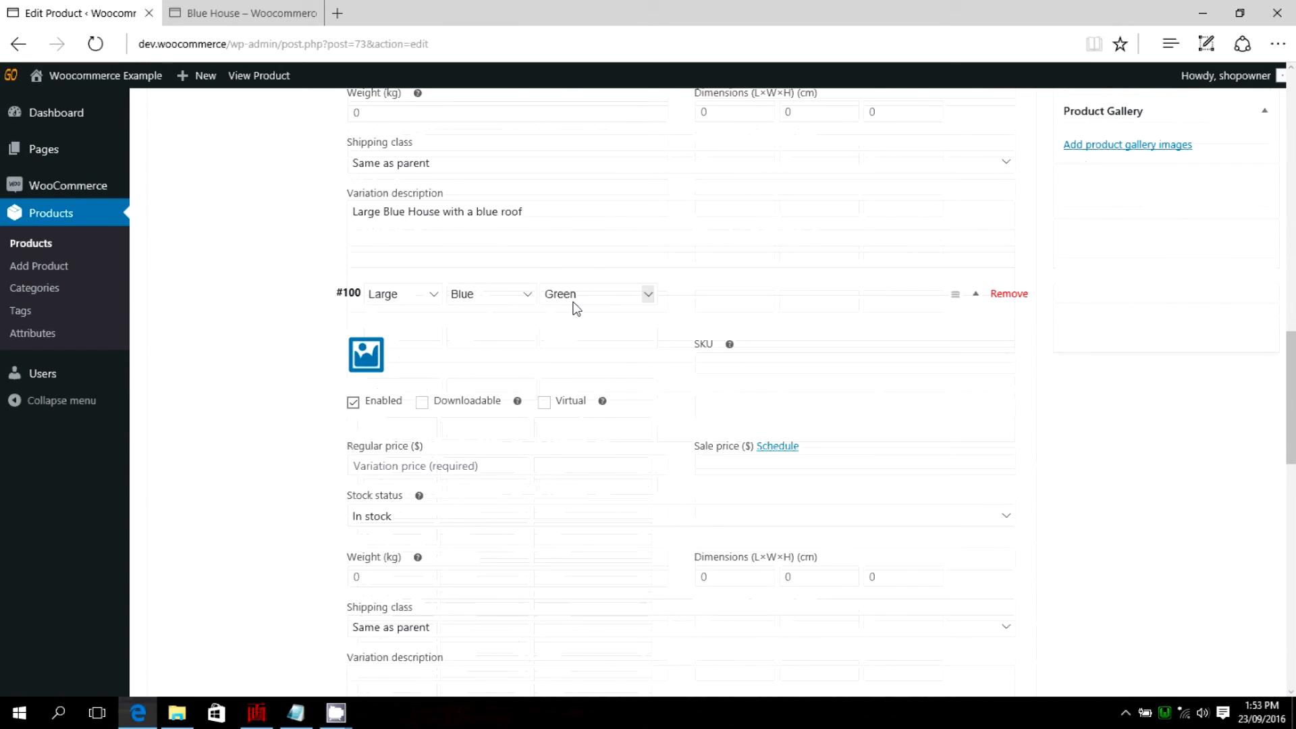
scroll(399, 371, down, 1)
click(366, 260)
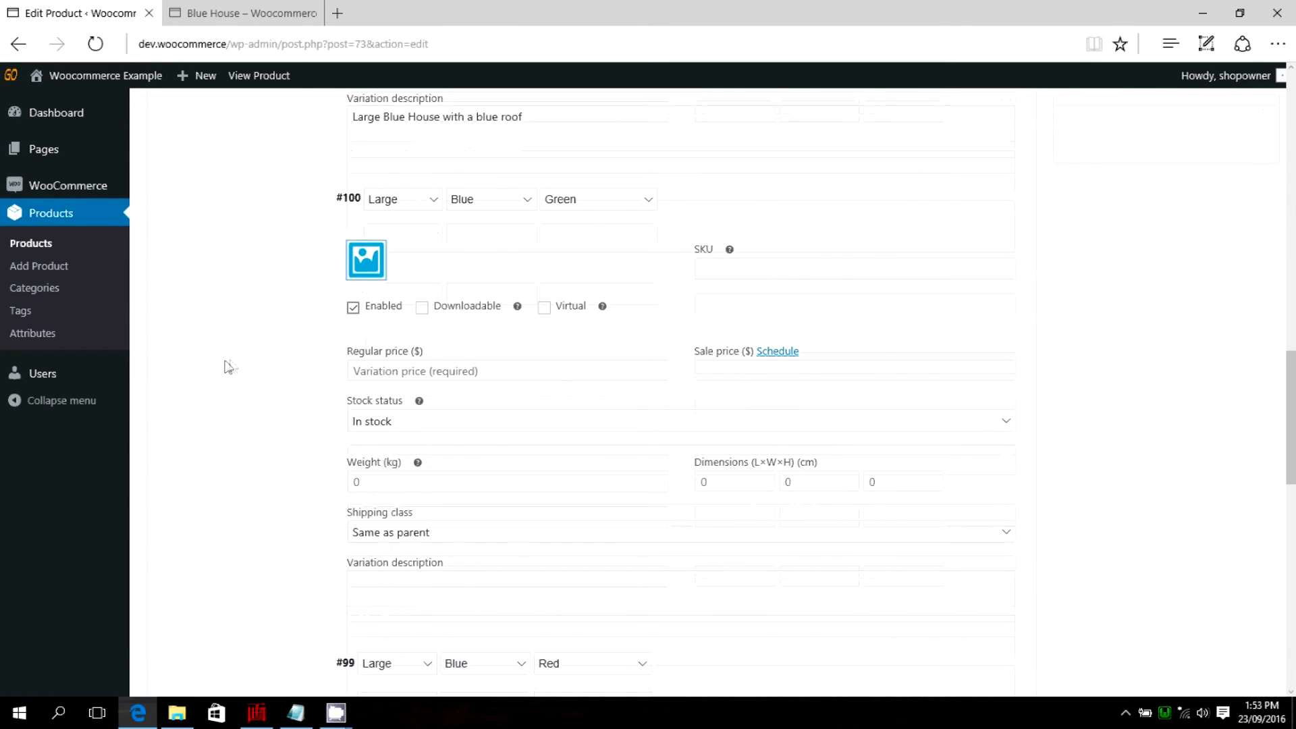
click(205, 271)
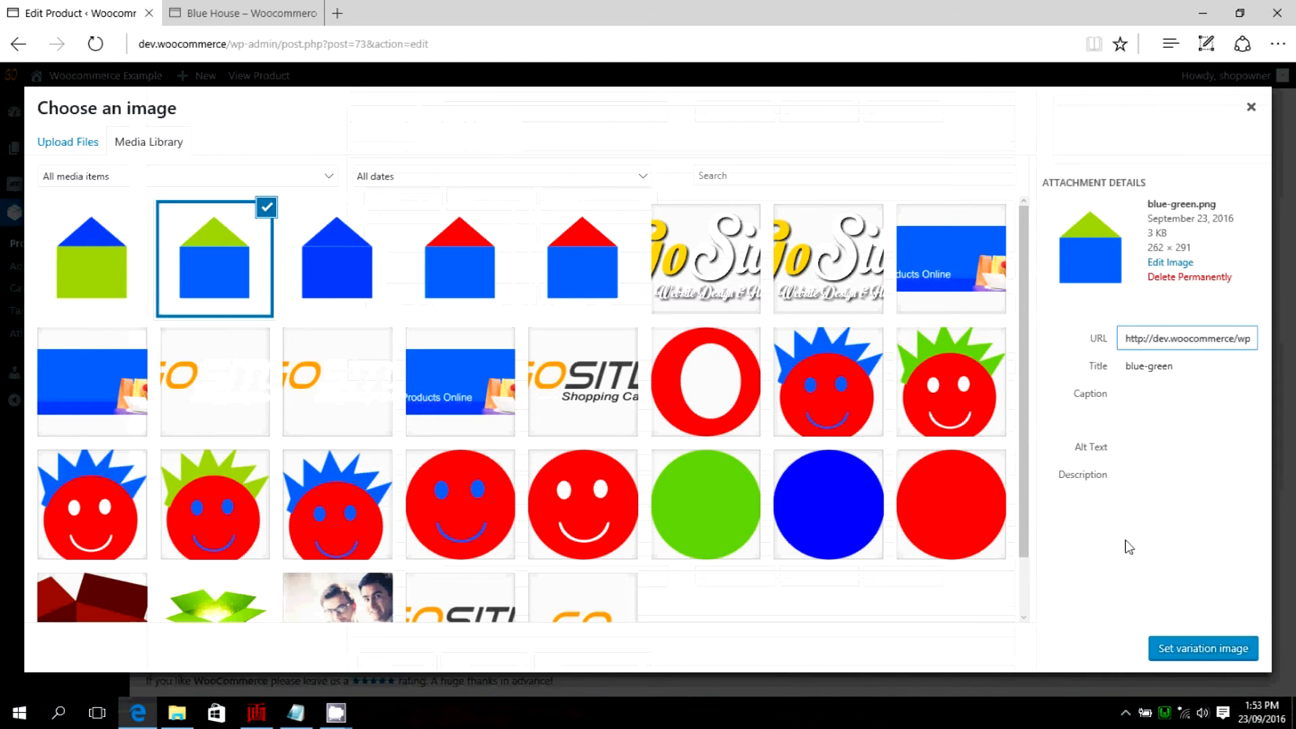
click(1191, 646)
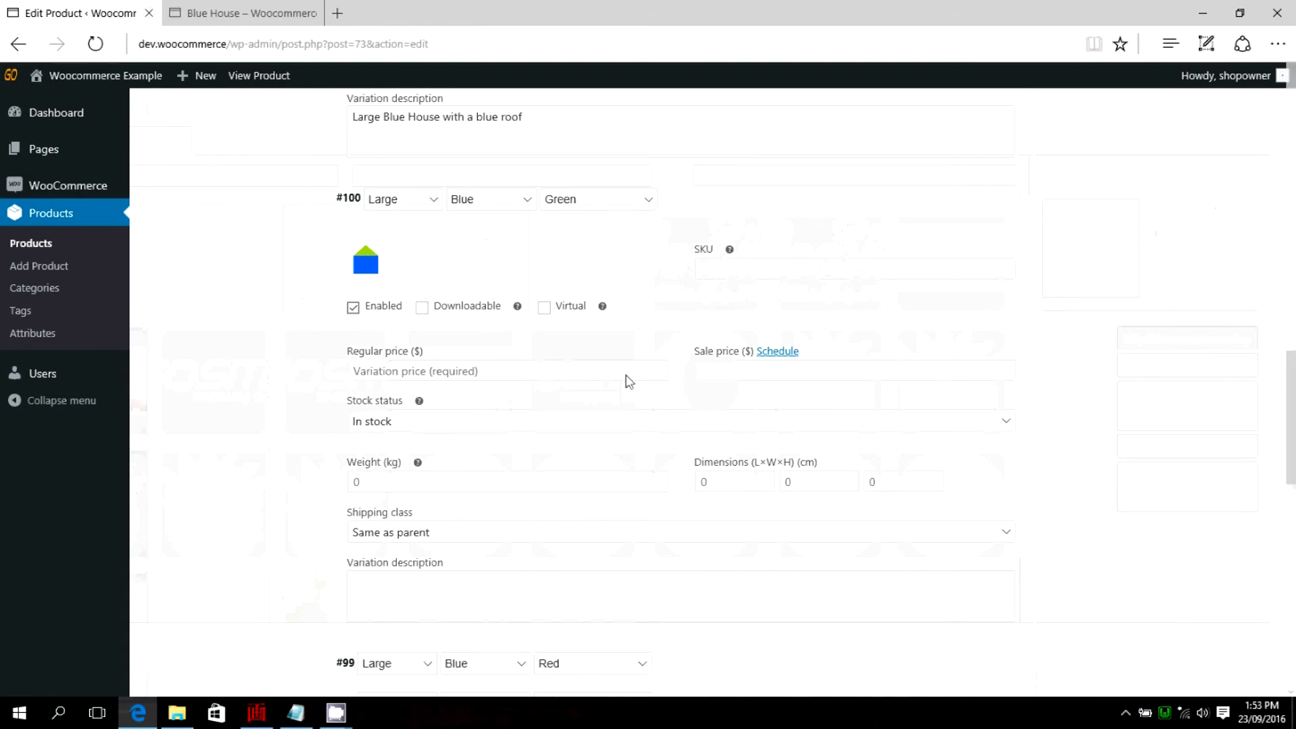
Give the Large, Blue, Green variation a regular price of 500 and the description "Large bule house with green roof.".
click(383, 382)
text(500)
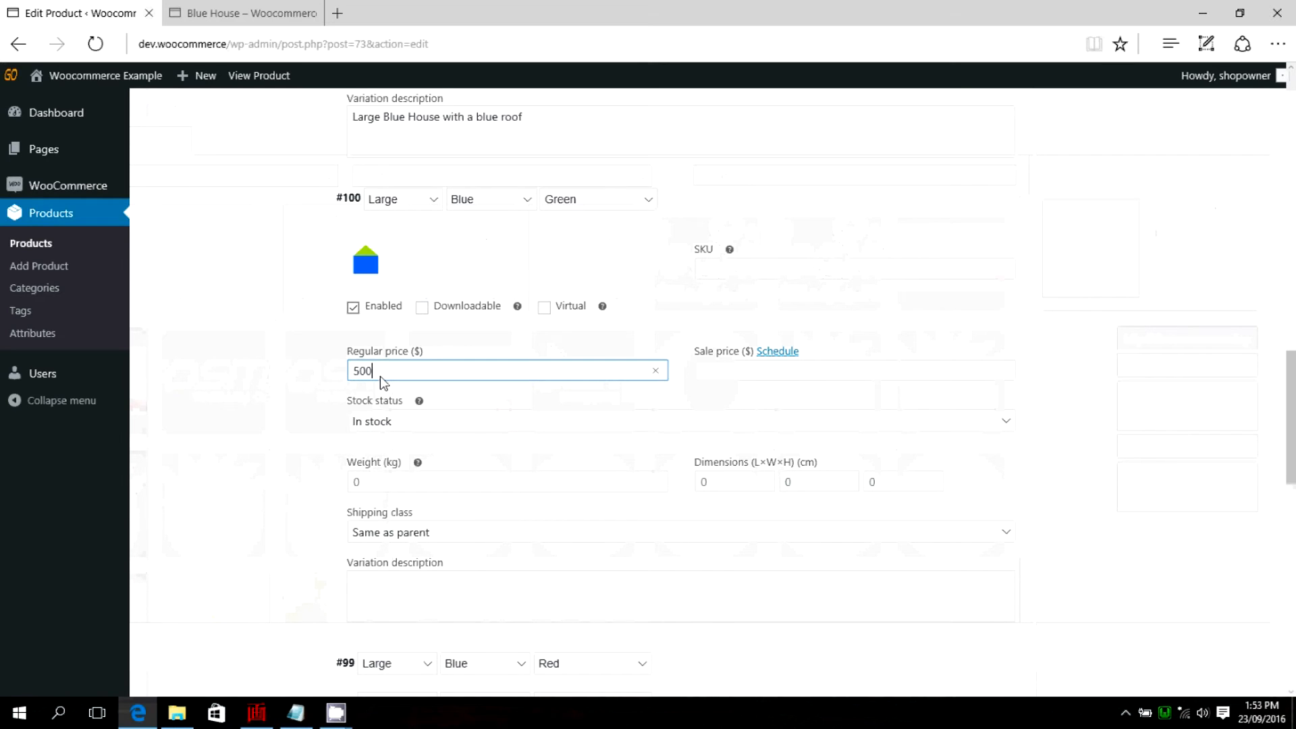
scroll(280, 422, down, 1)
click(398, 507)
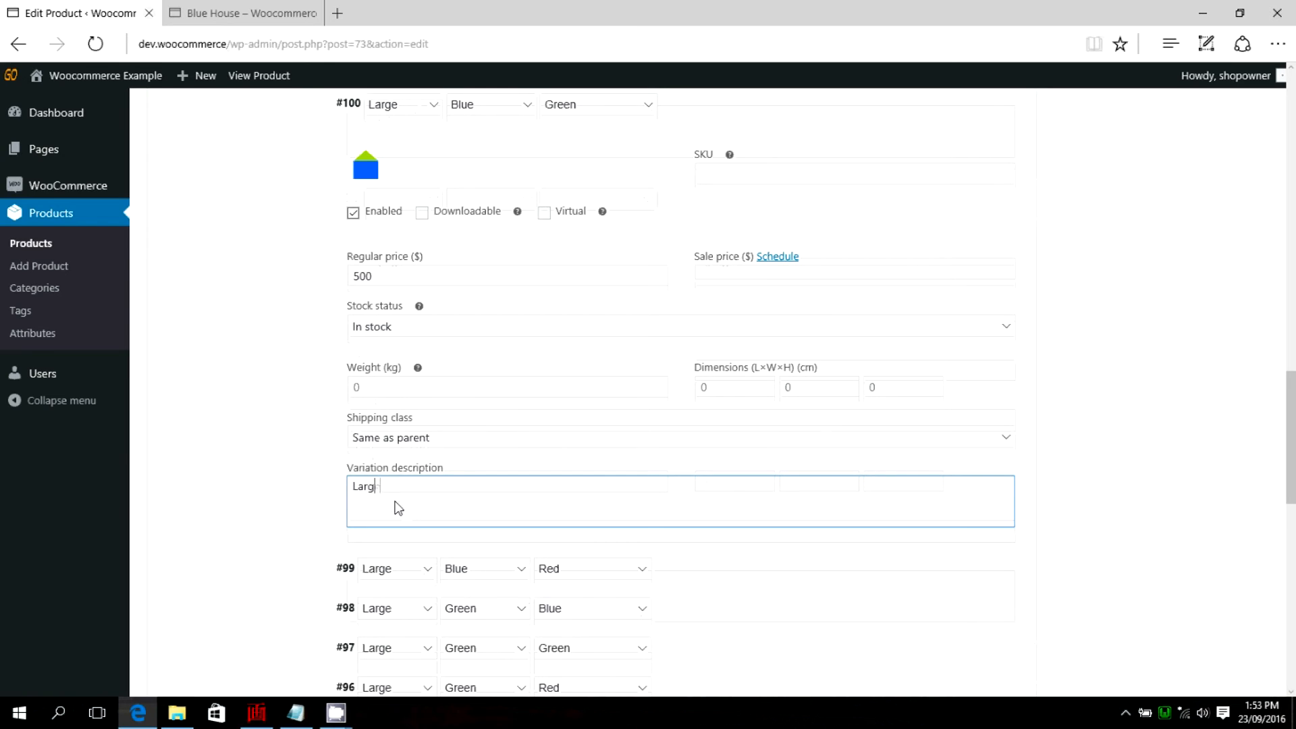
text(Large bule house with green roof)
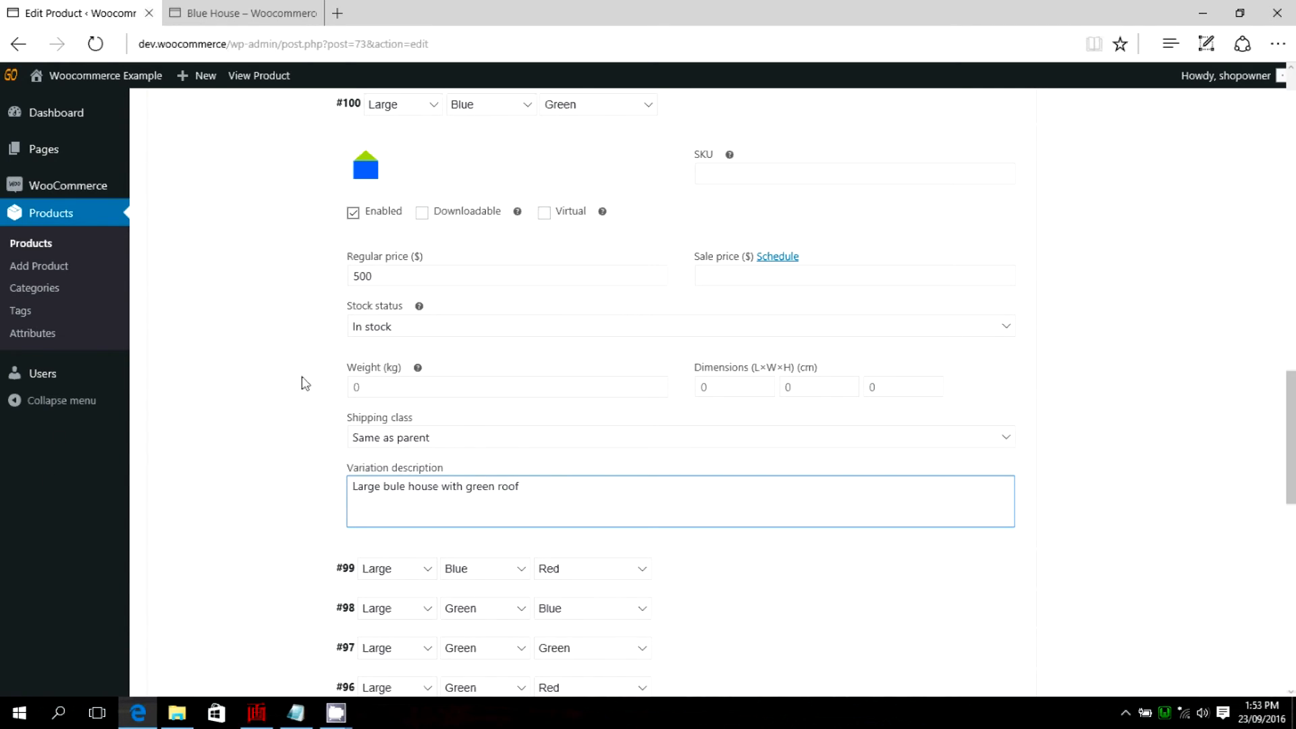
text(.)
Open the Large, Blue, Red variation and assign blue-red-1.png from the media library as its image.
scroll(301, 475, down, 3)
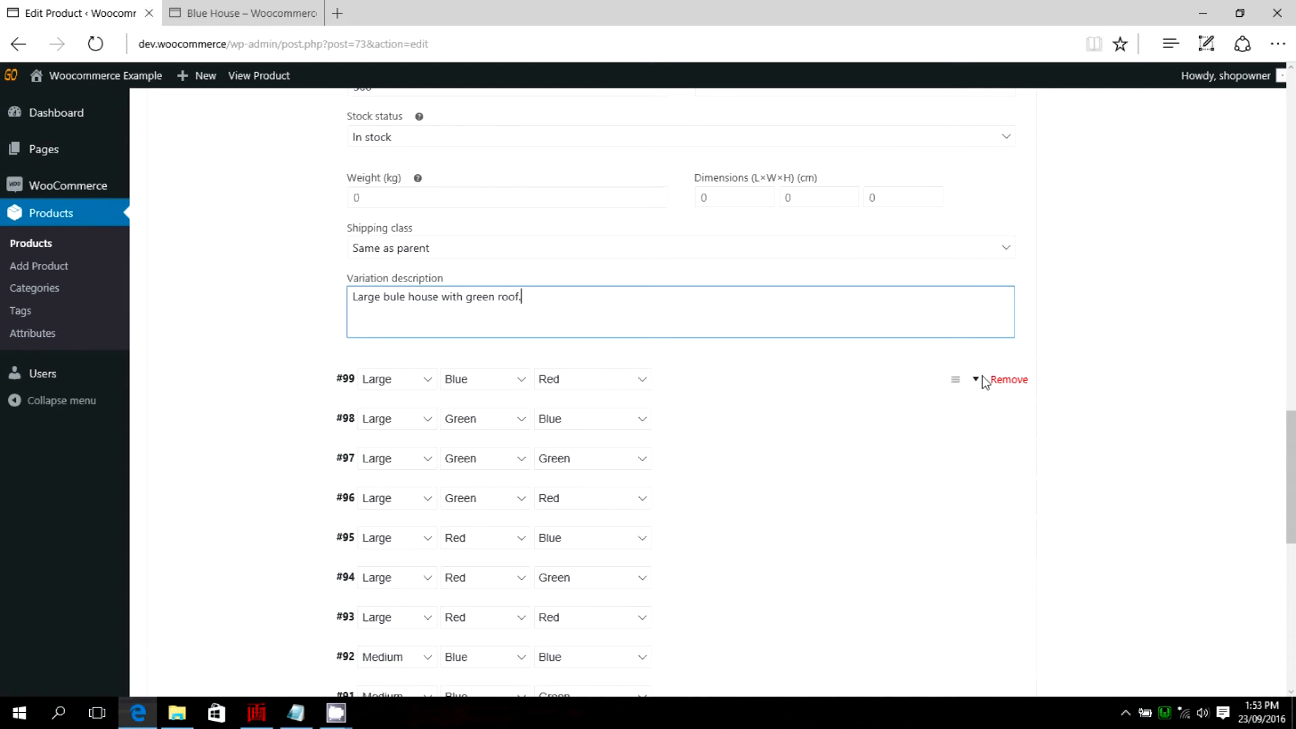
click(983, 379)
scroll(304, 394, down, 2)
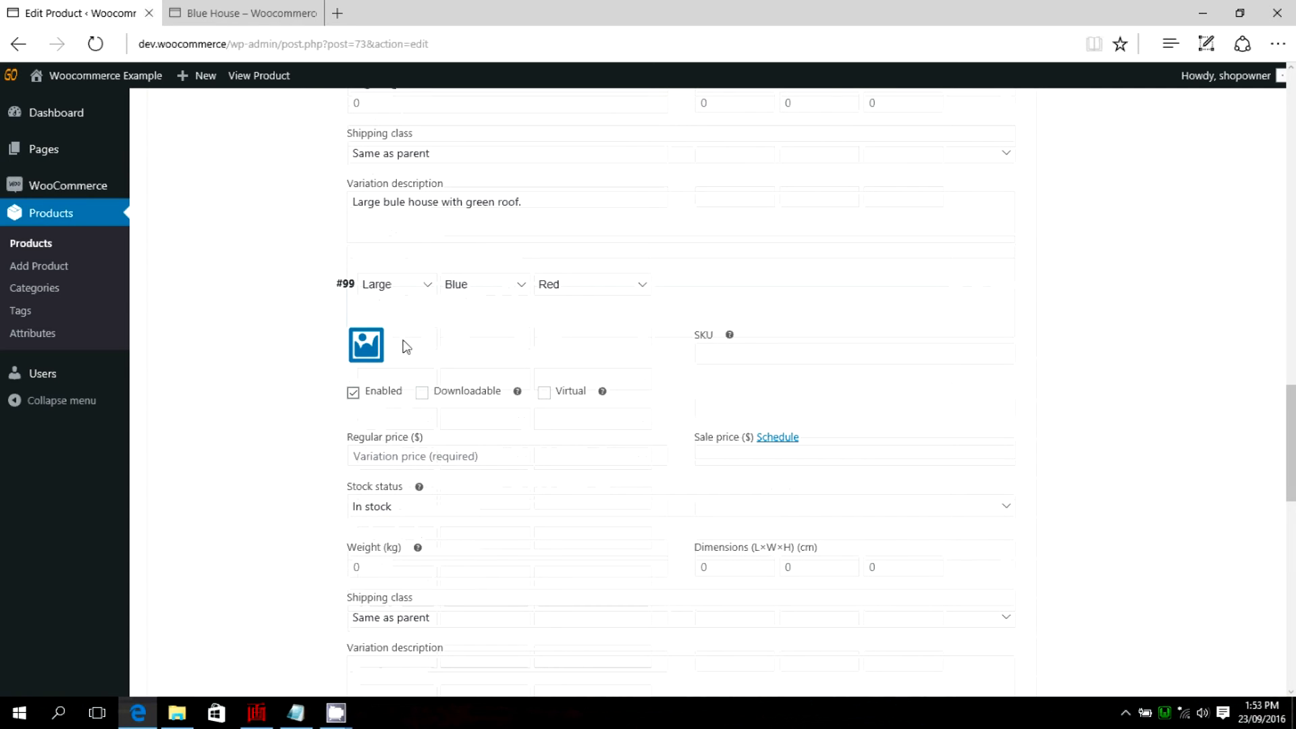
click(355, 337)
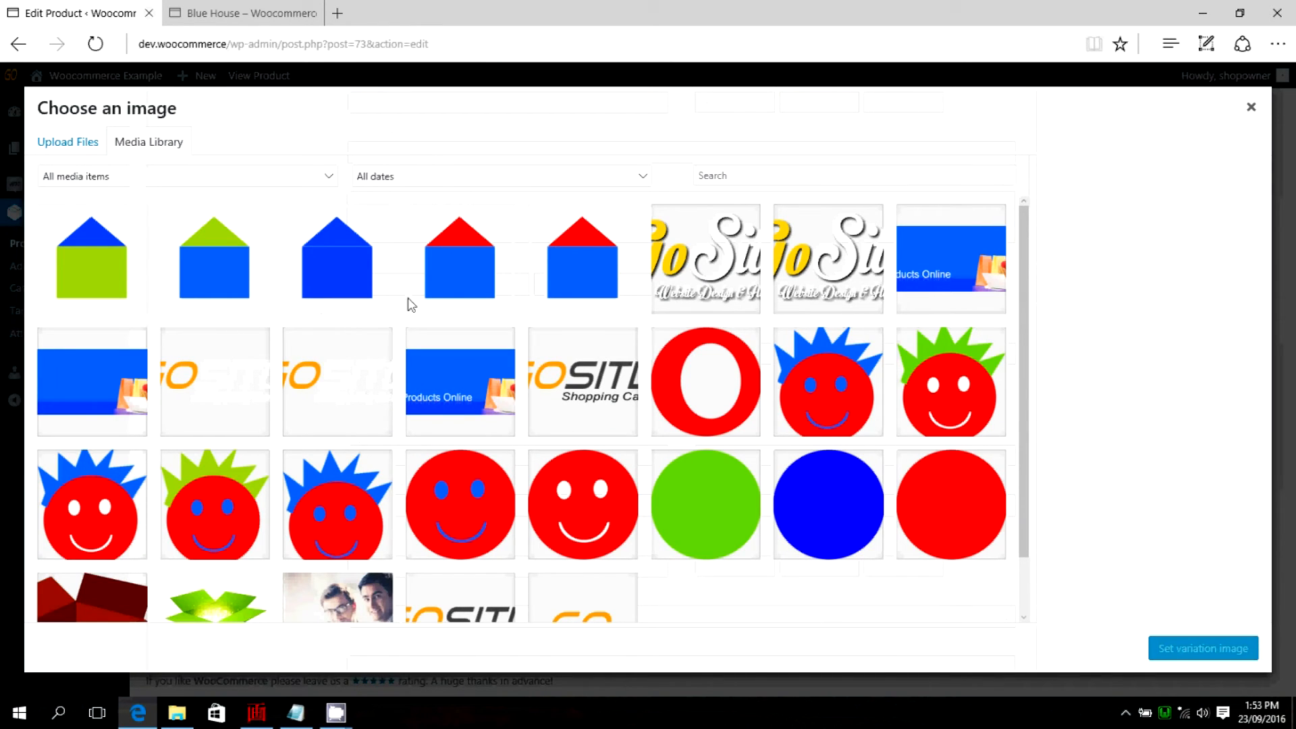
click(472, 269)
click(1189, 647)
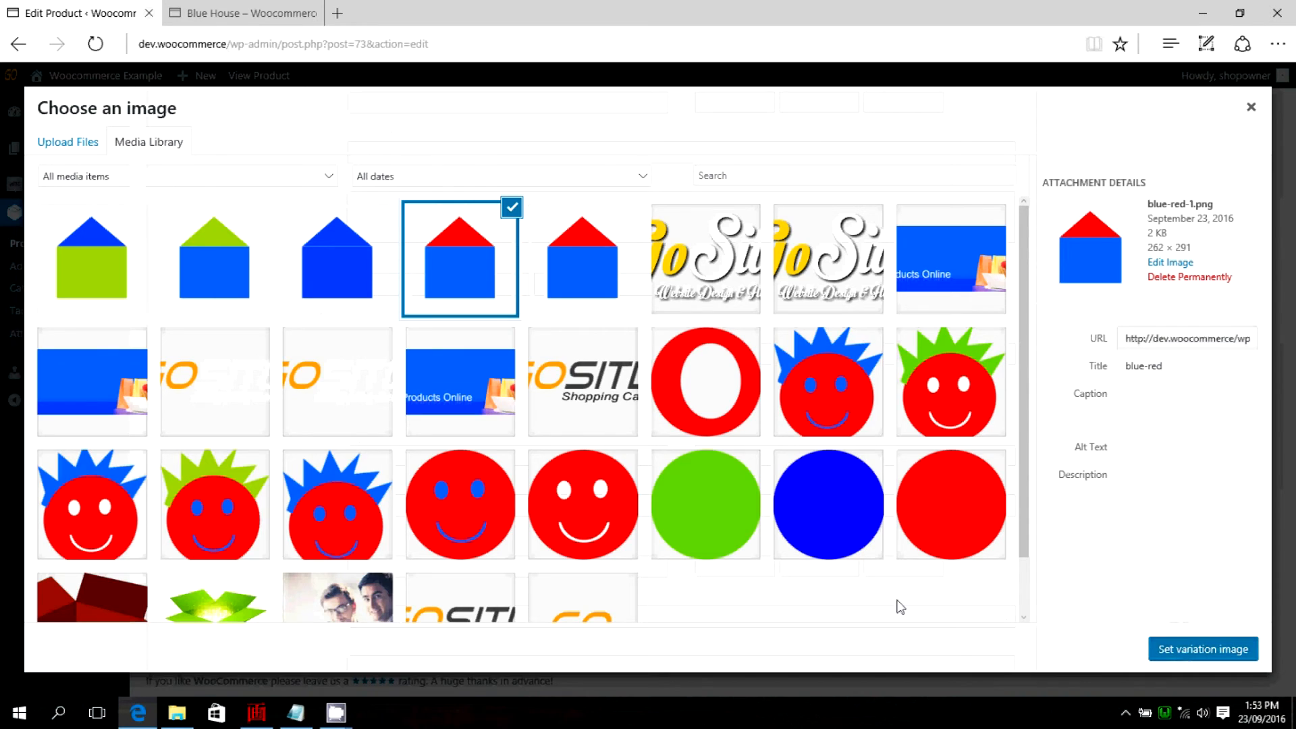
Give the Large, Blue, Red variation a regular price of 500 and the description "Large Blue house with red roof.".
scroll(500, 466, down, 1)
click(423, 365)
text(500)
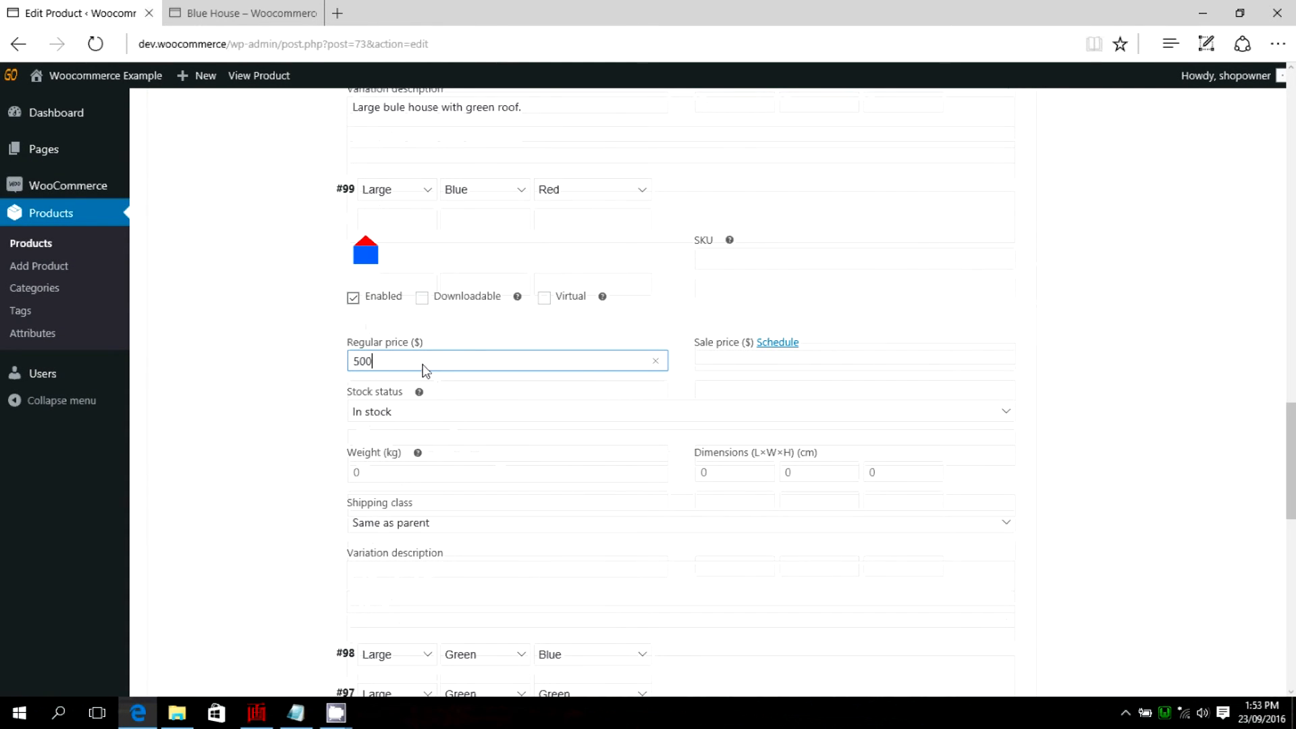
scroll(369, 473, down, 1)
click(371, 489)
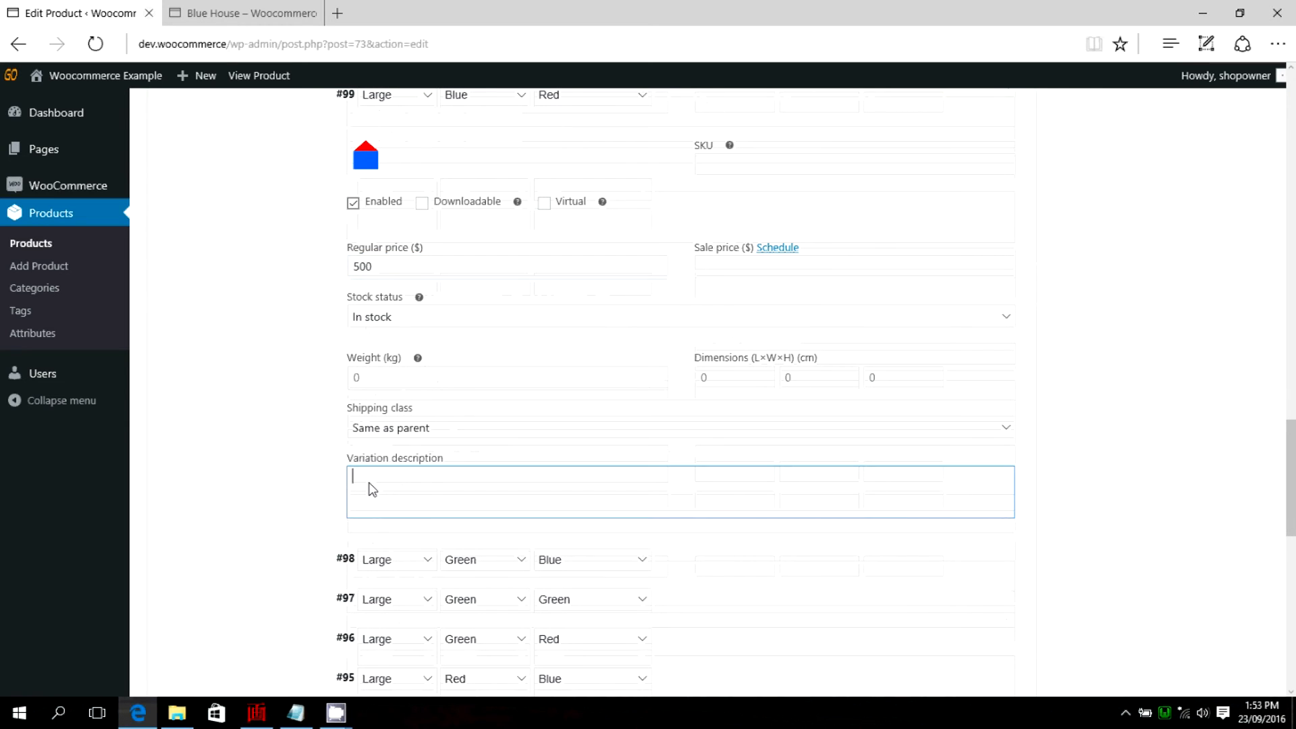
text(Large Blue house with)
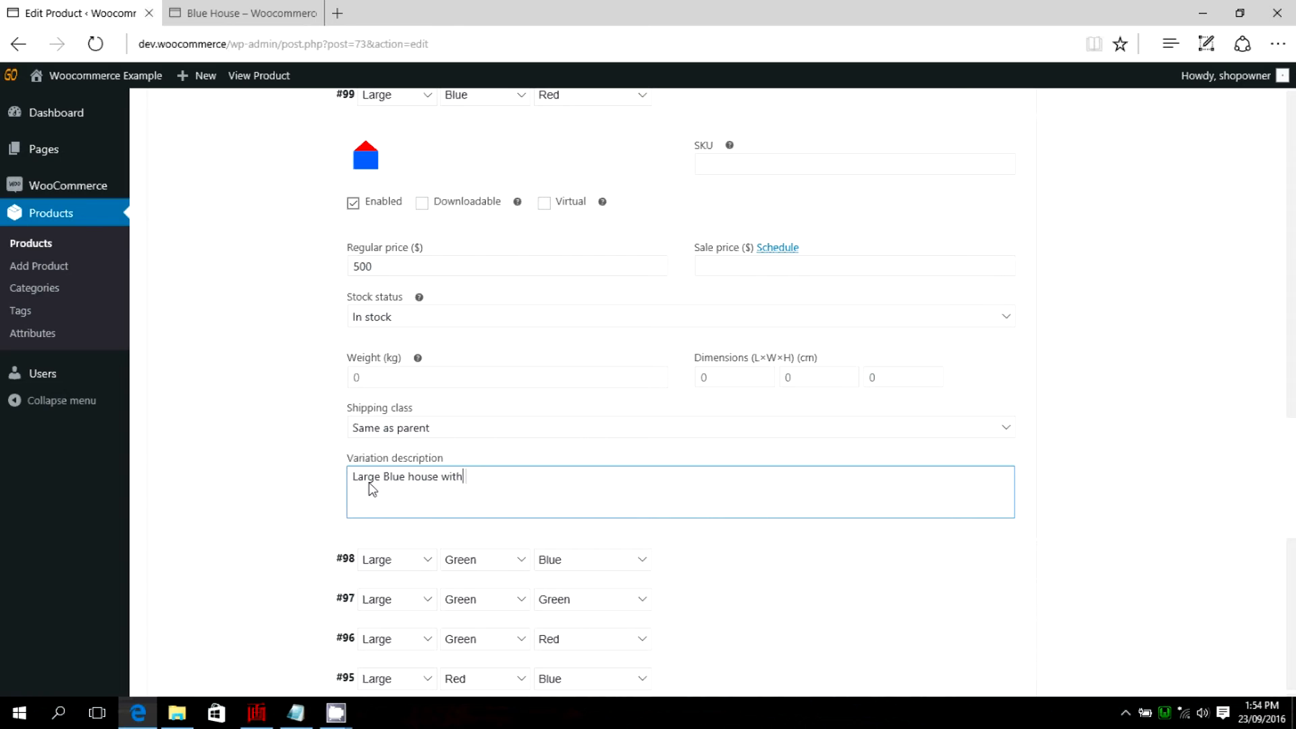
text( red roof.)
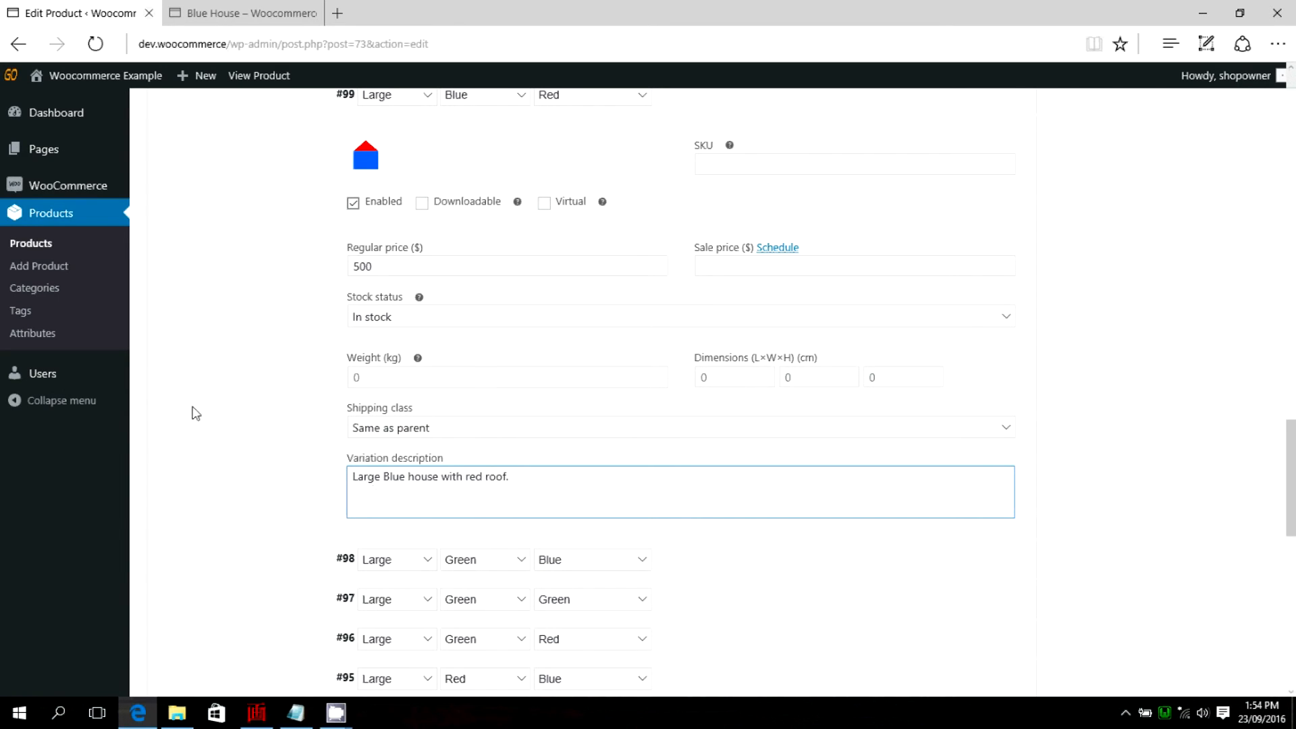
scroll(263, 452, down, 3)
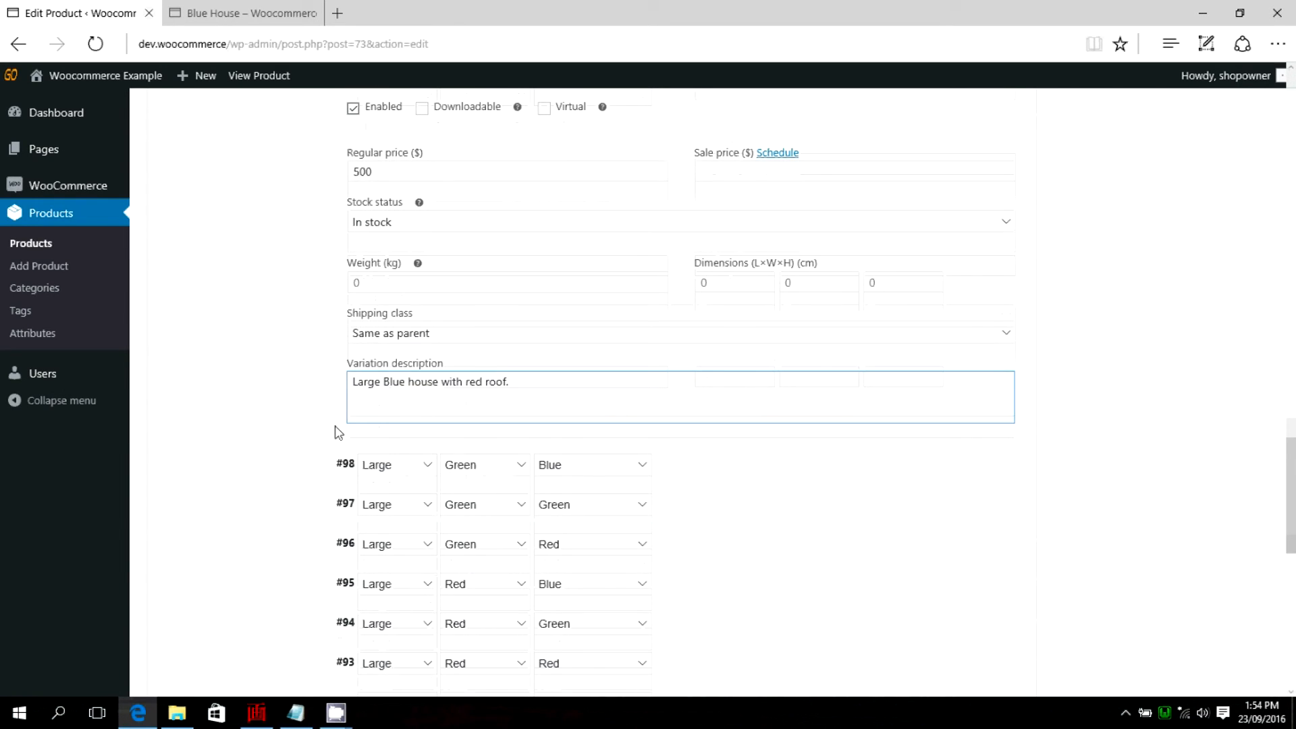
scroll(350, 432, down, 2)
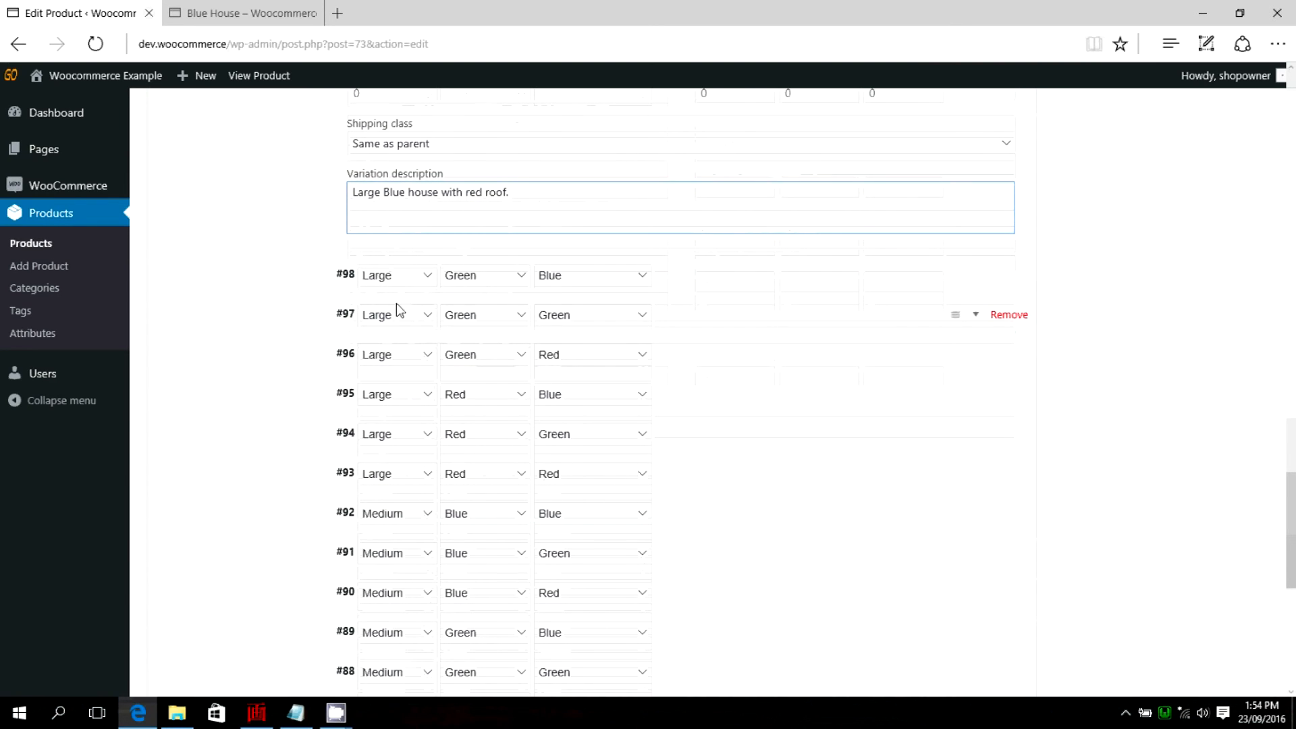
Review the images, prices and descriptions entered for the Large Blue variations and look over the remaining variations in the list.
scroll(405, 307, down, 2)
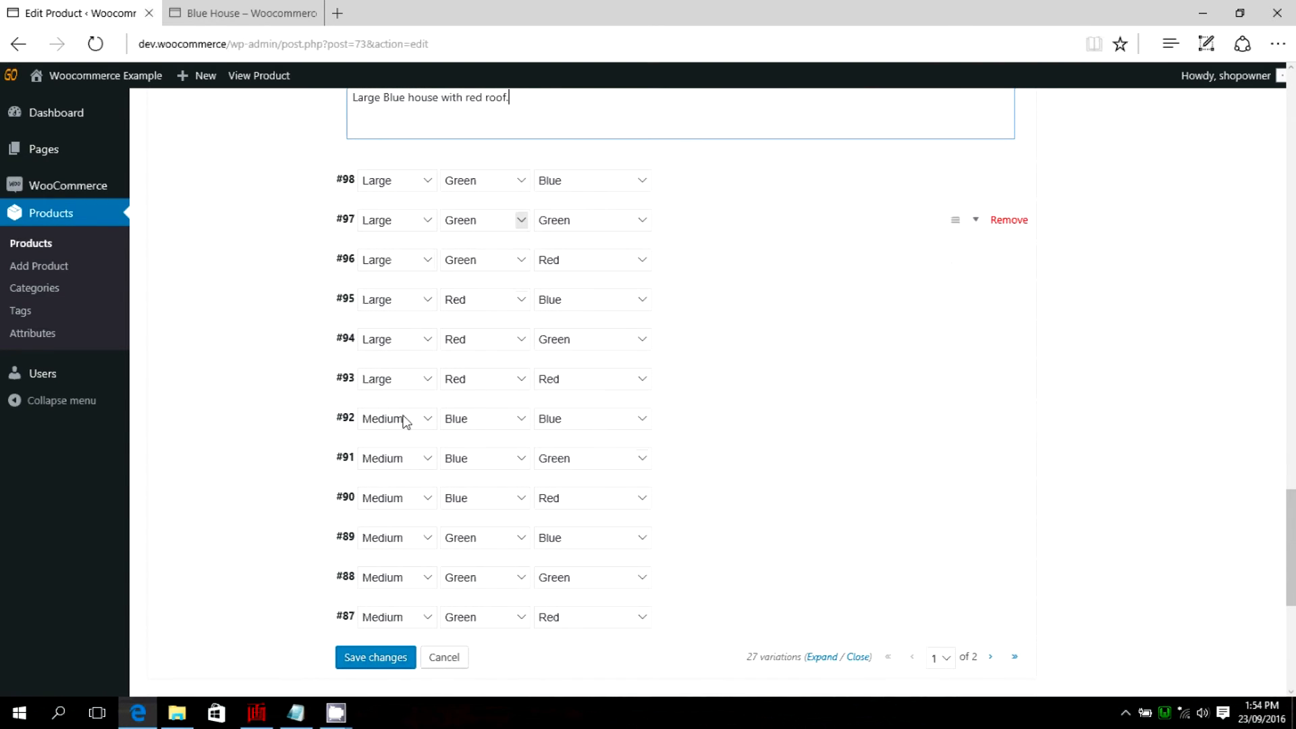
scroll(460, 590, up, 6)
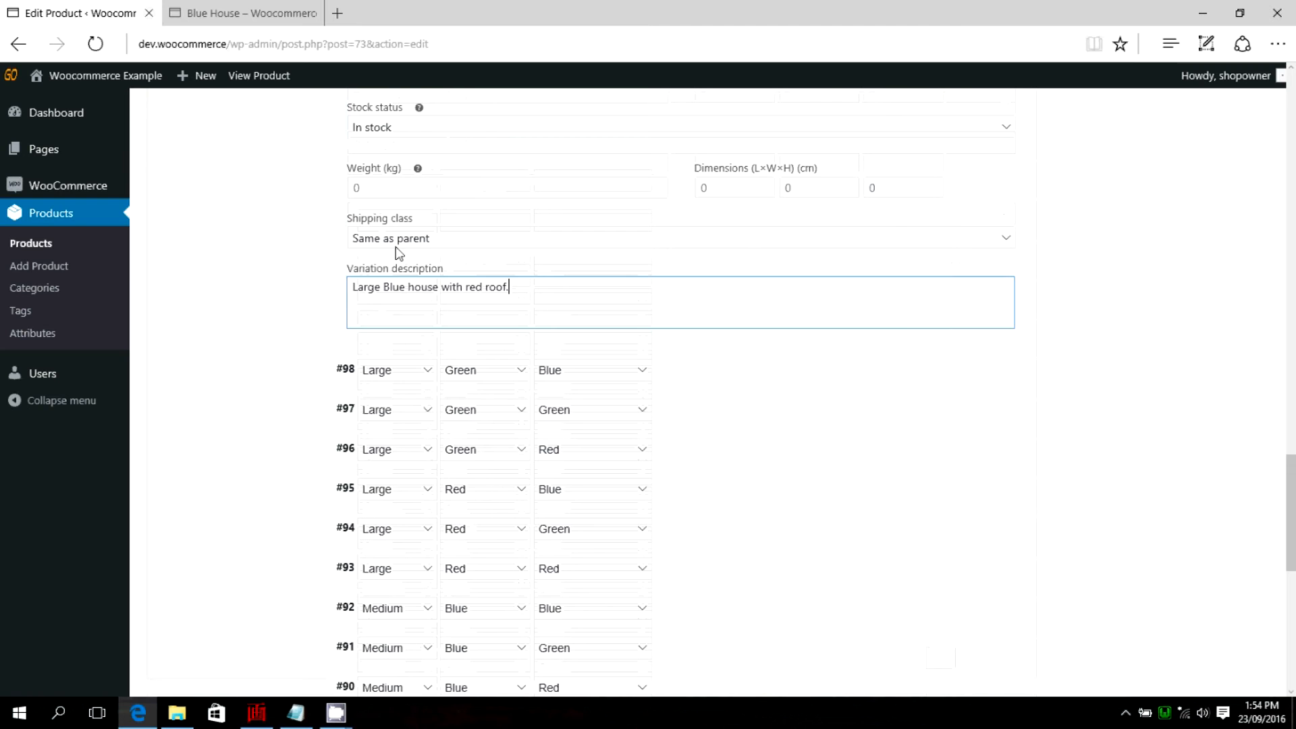
scroll(438, 311, up, 10)
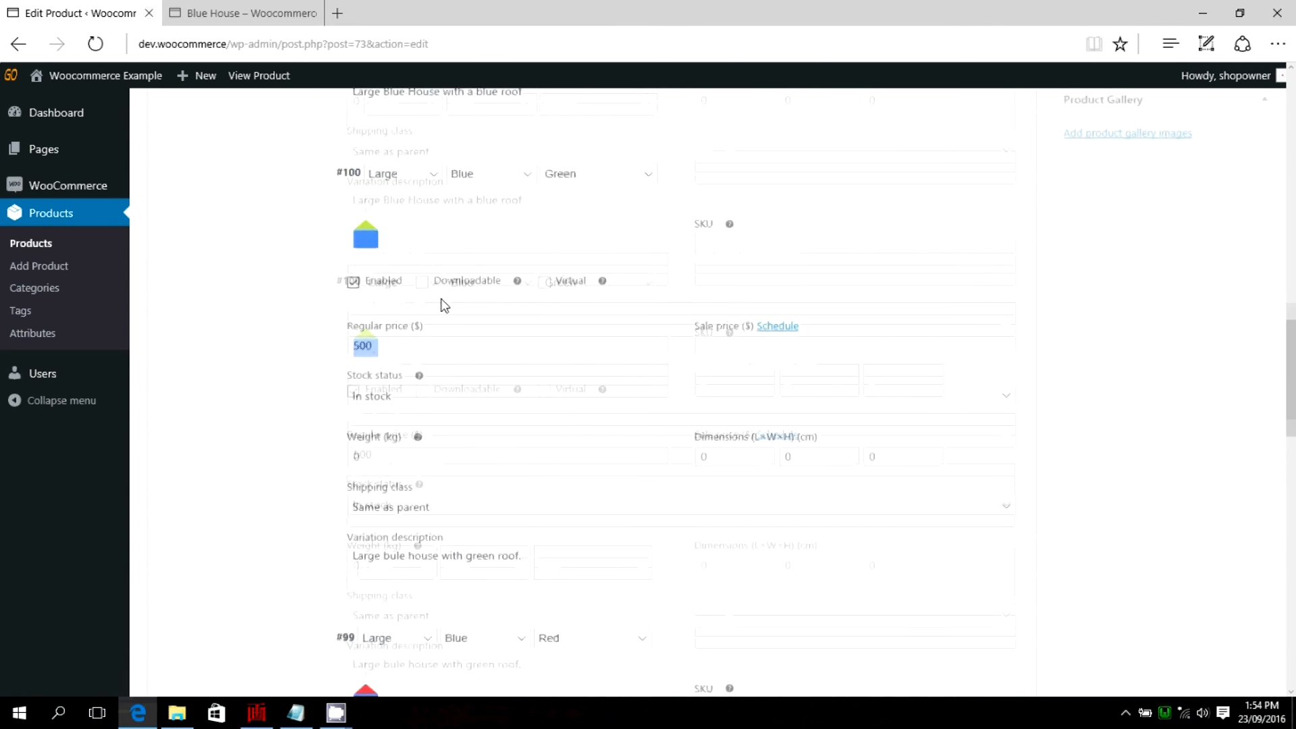
scroll(444, 305, up, 7)
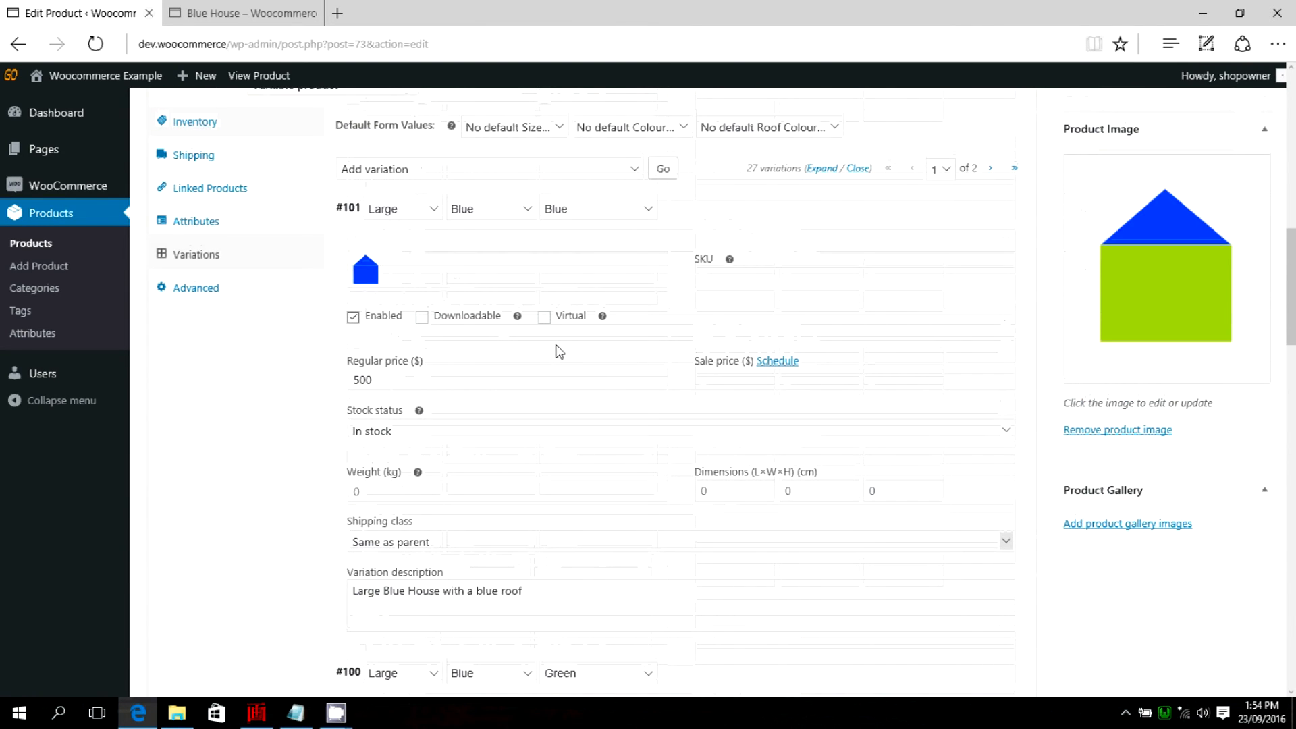
scroll(551, 288, up, 1)
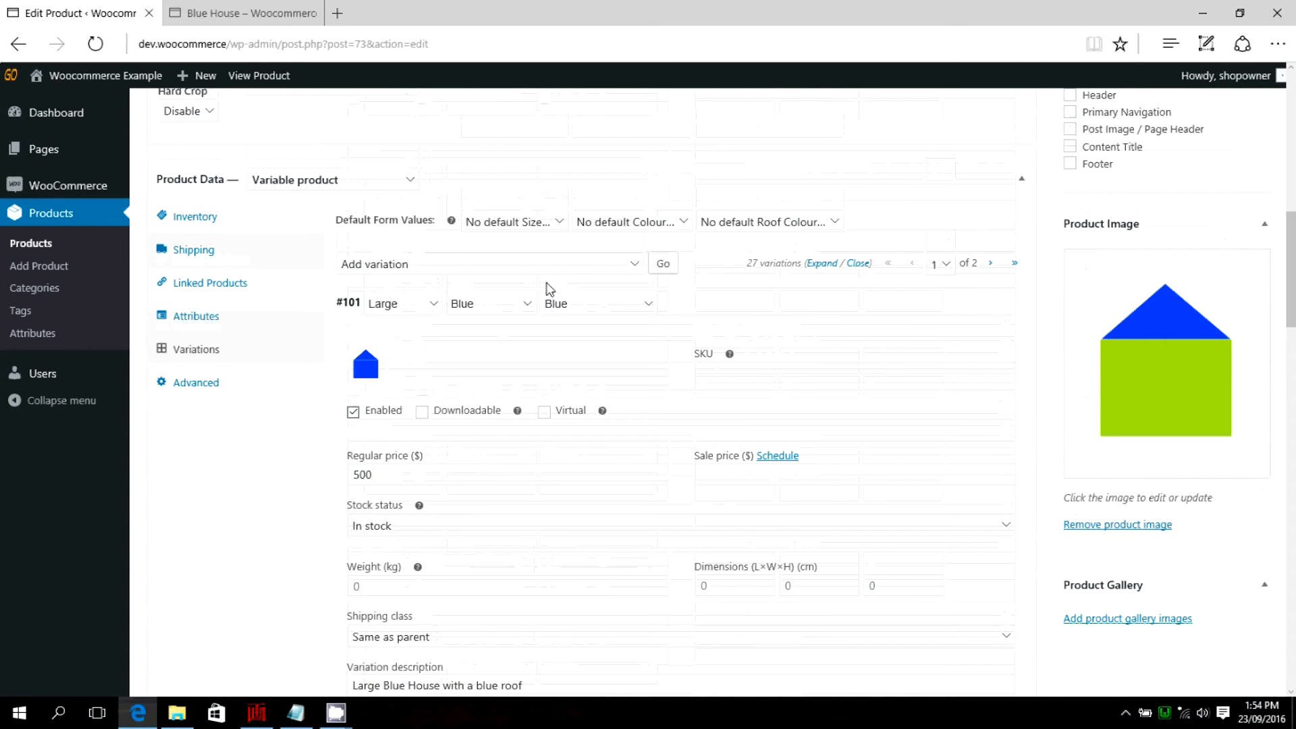
scroll(547, 289, down, 7)
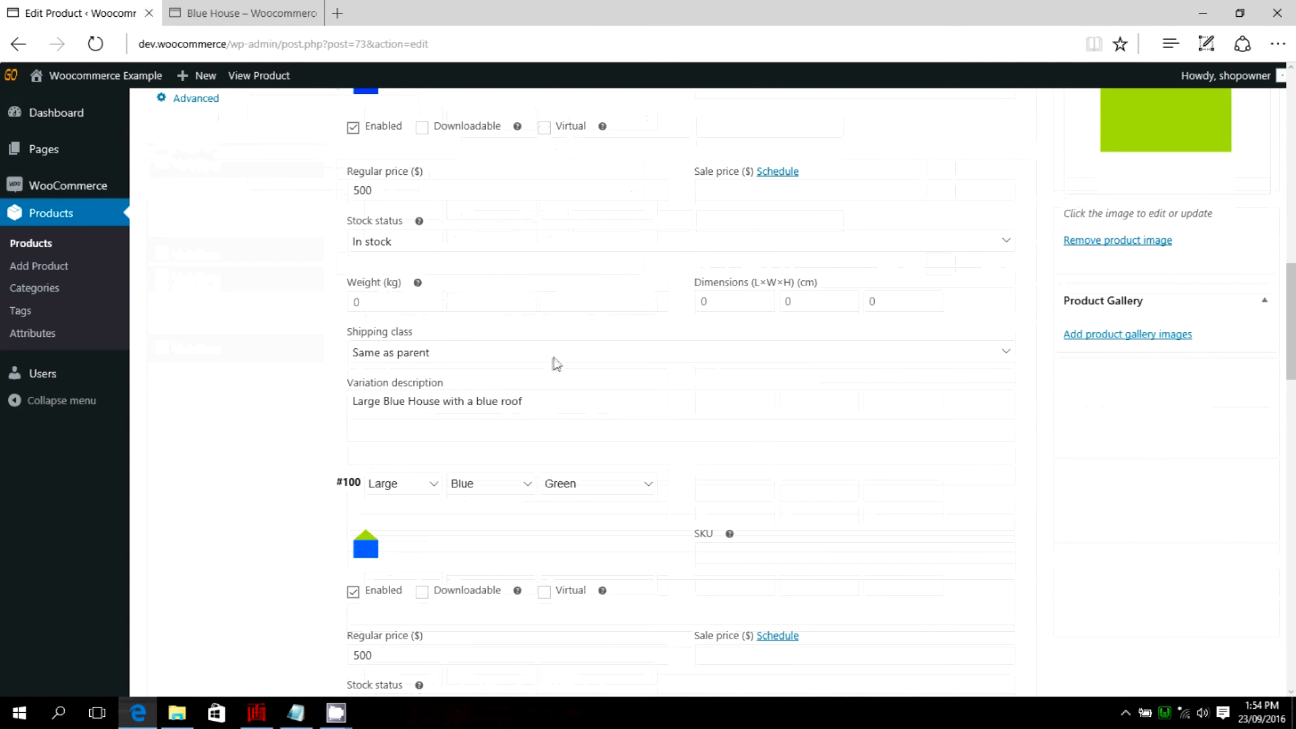
scroll(554, 364, down, 8)
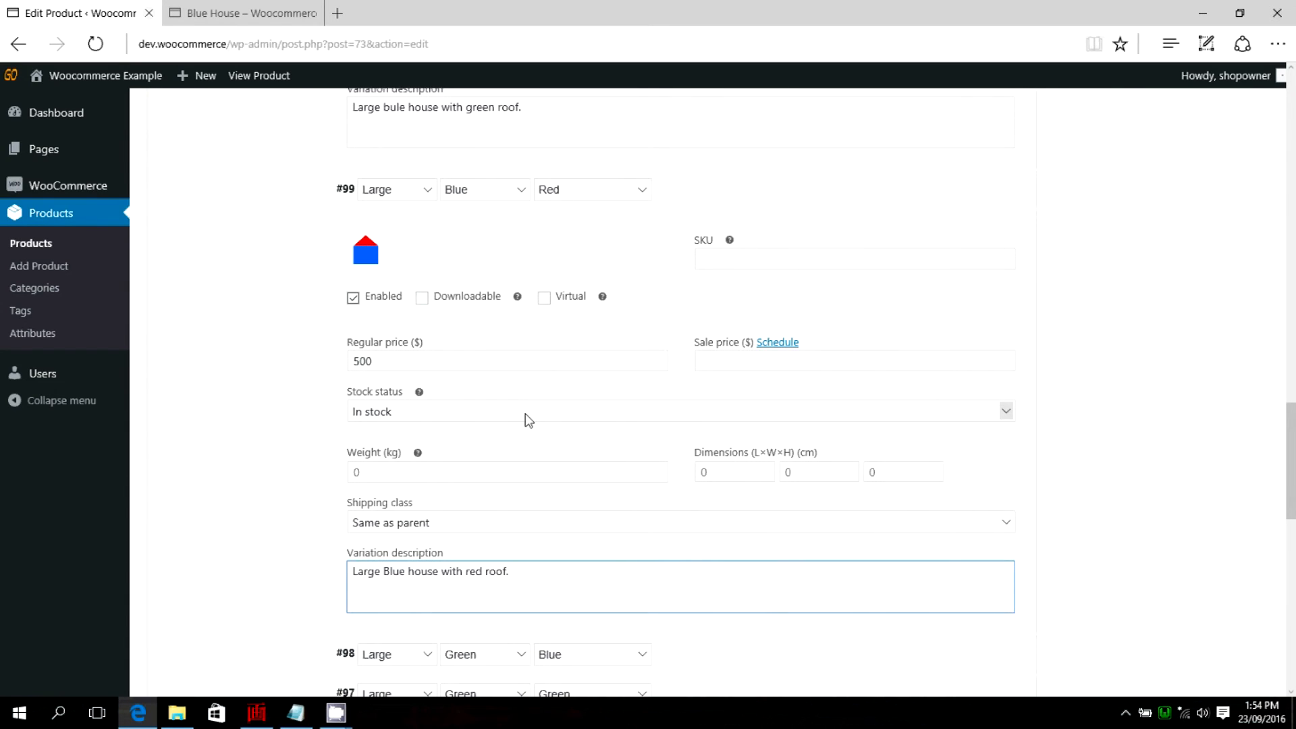
scroll(1082, 298, down, 3)
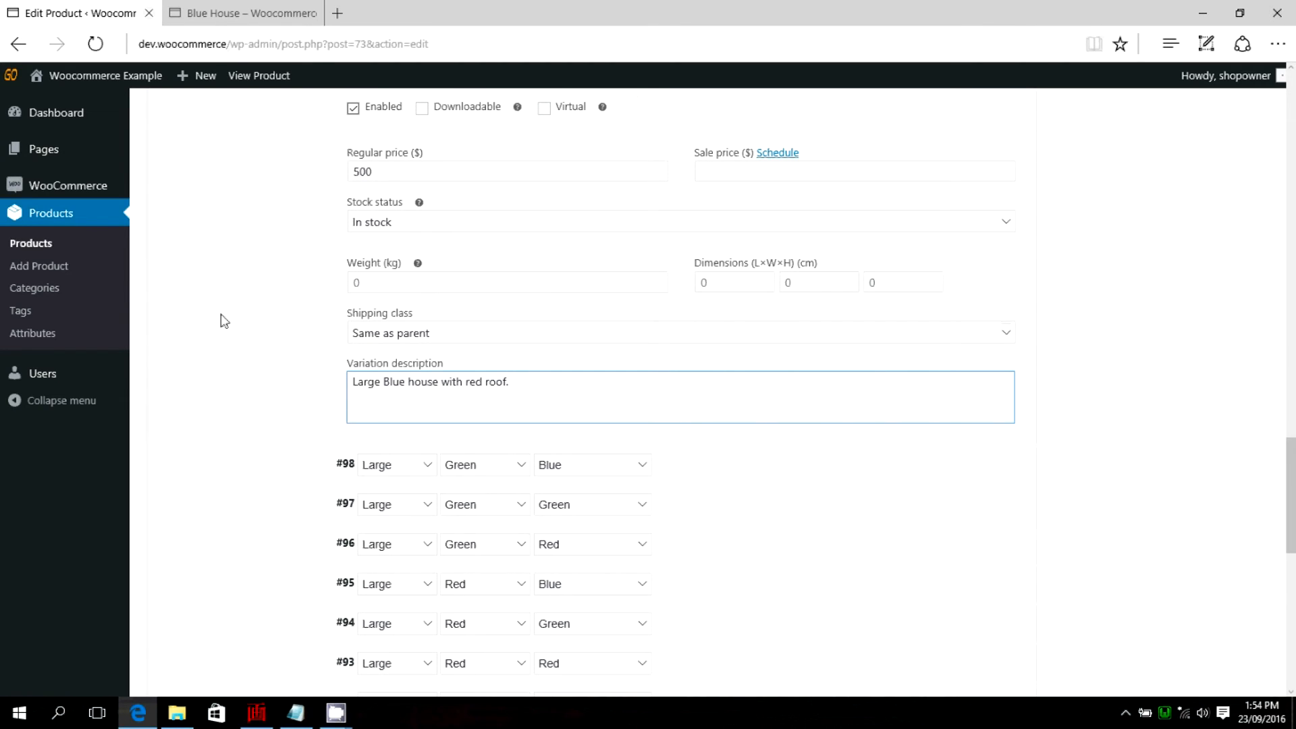
click(245, 331)
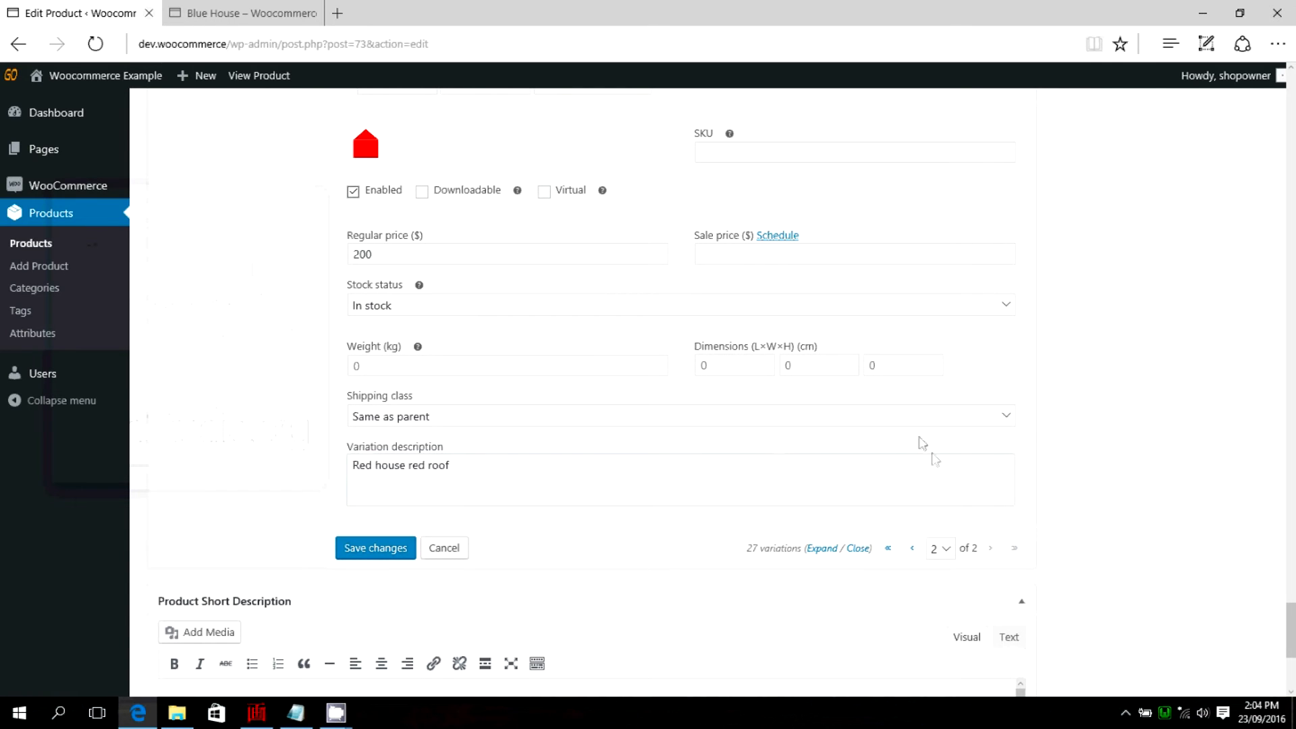
Check the small red house variations on the second page and save the variation changes.
scroll(922, 443, up, 10)
scroll(642, 338, up, 10)
scroll(641, 333, up, 10)
scroll(641, 332, up, 5)
scroll(641, 332, down, 10)
scroll(642, 332, down, 15)
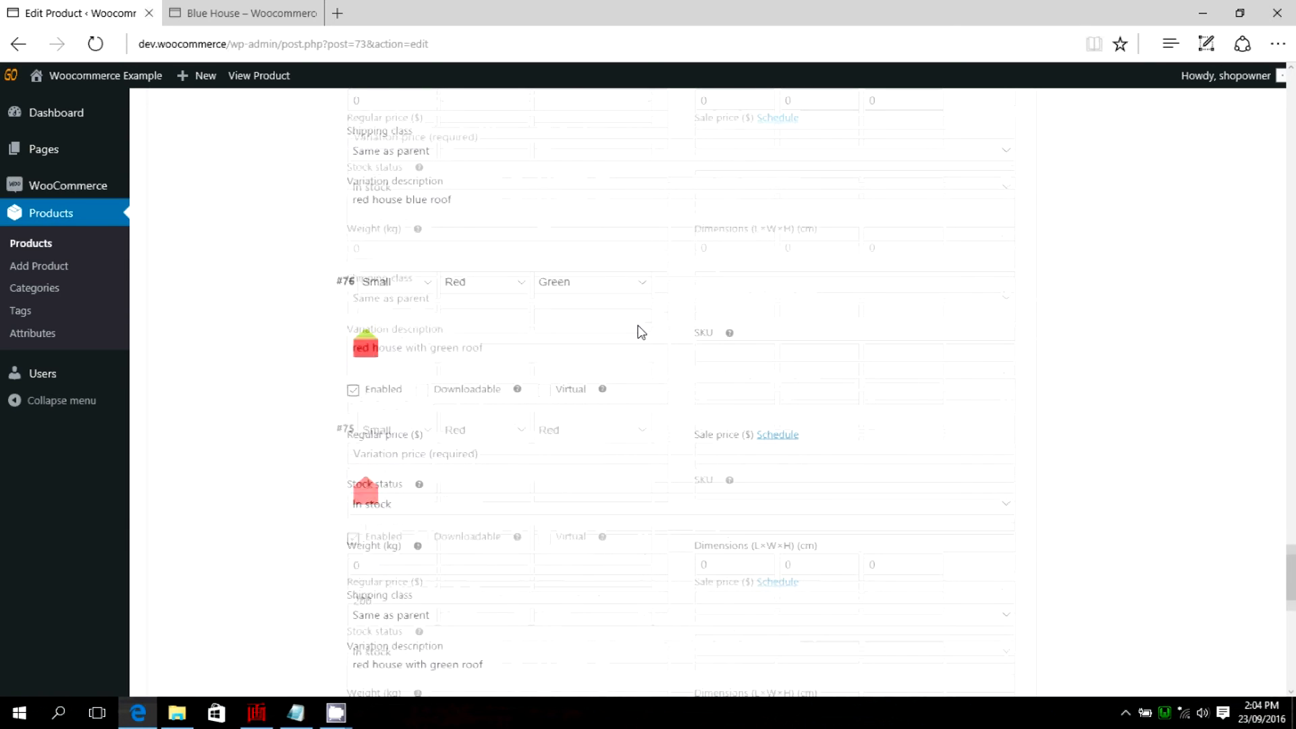
scroll(641, 332, down, 8)
click(370, 365)
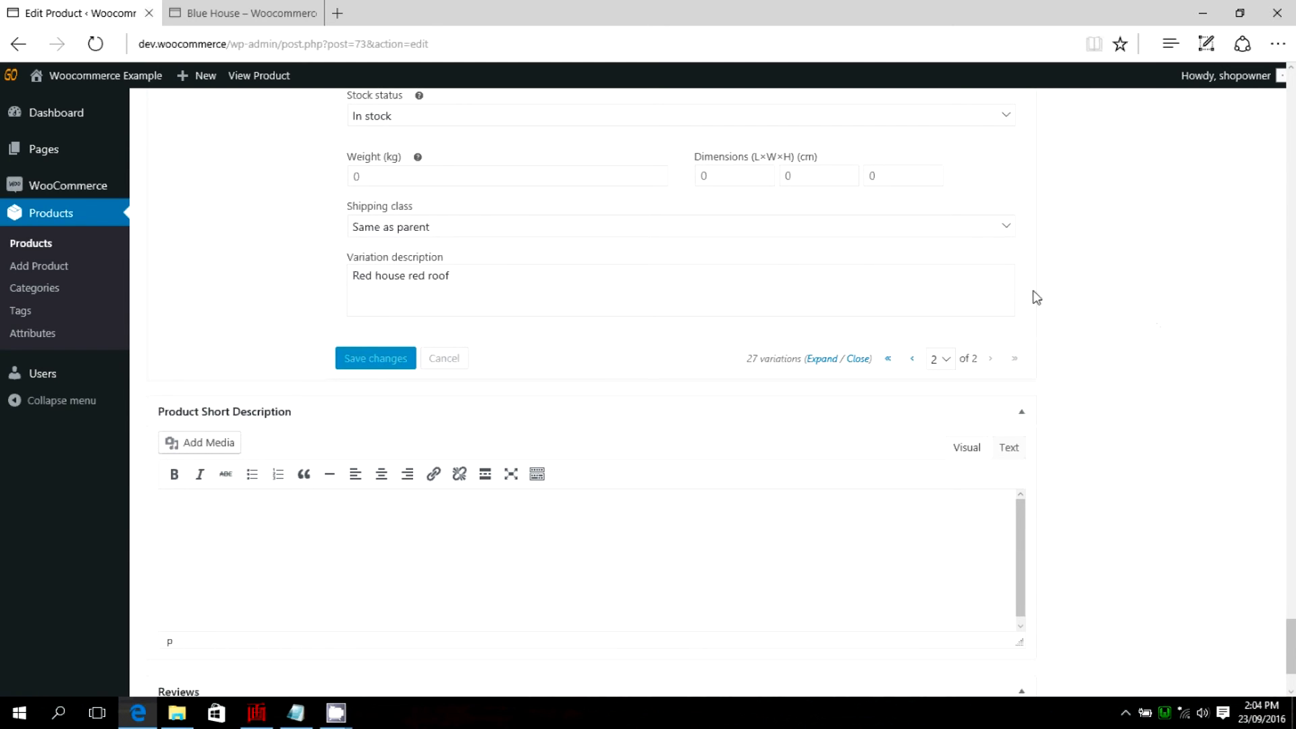
Update the published Green Houses product with its saved variations.
scroll(1051, 286, up, 15)
scroll(1055, 289, up, 6)
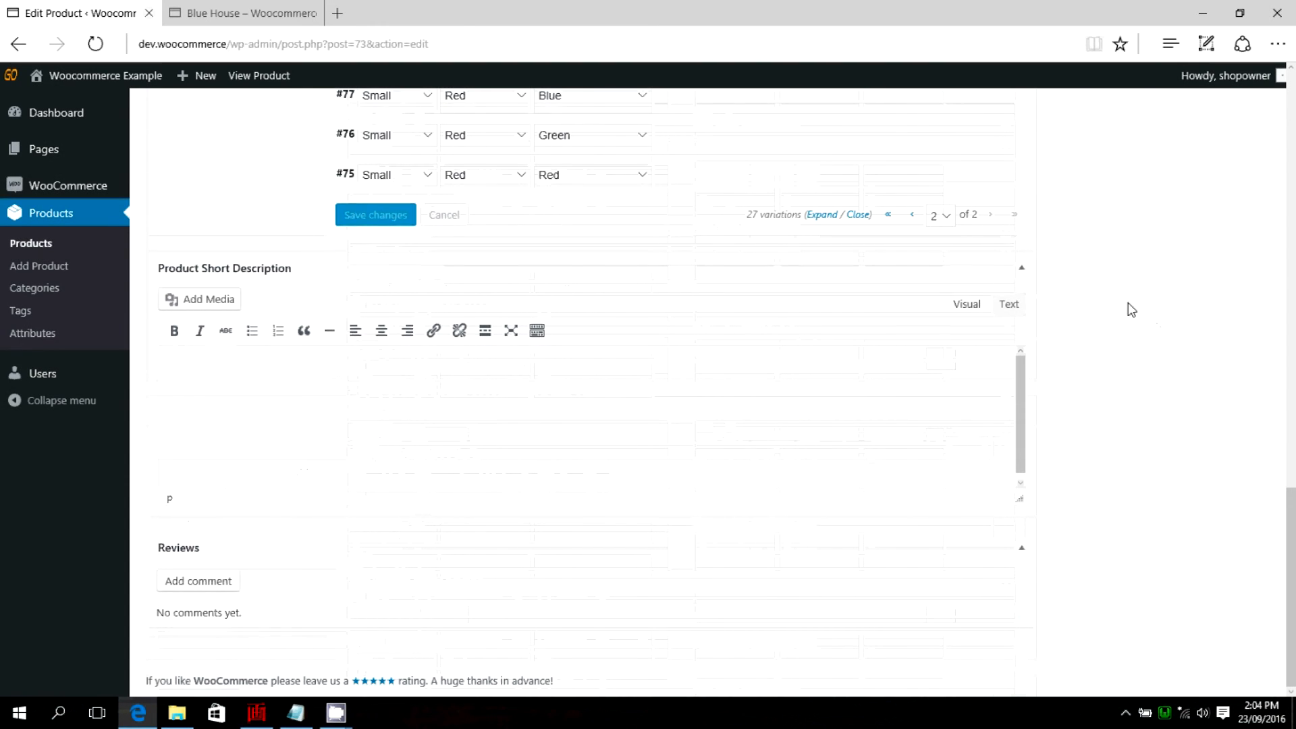
scroll(1131, 309, up, 15)
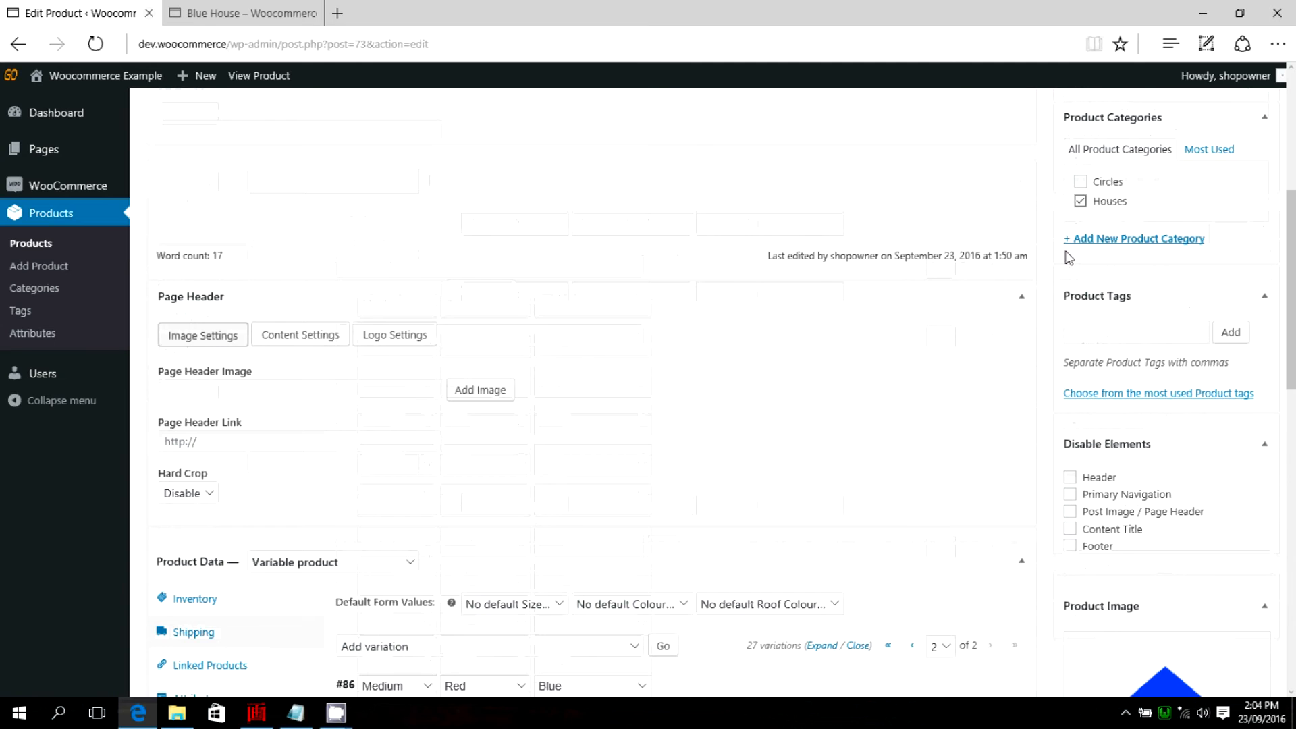
scroll(1079, 205, up, 3)
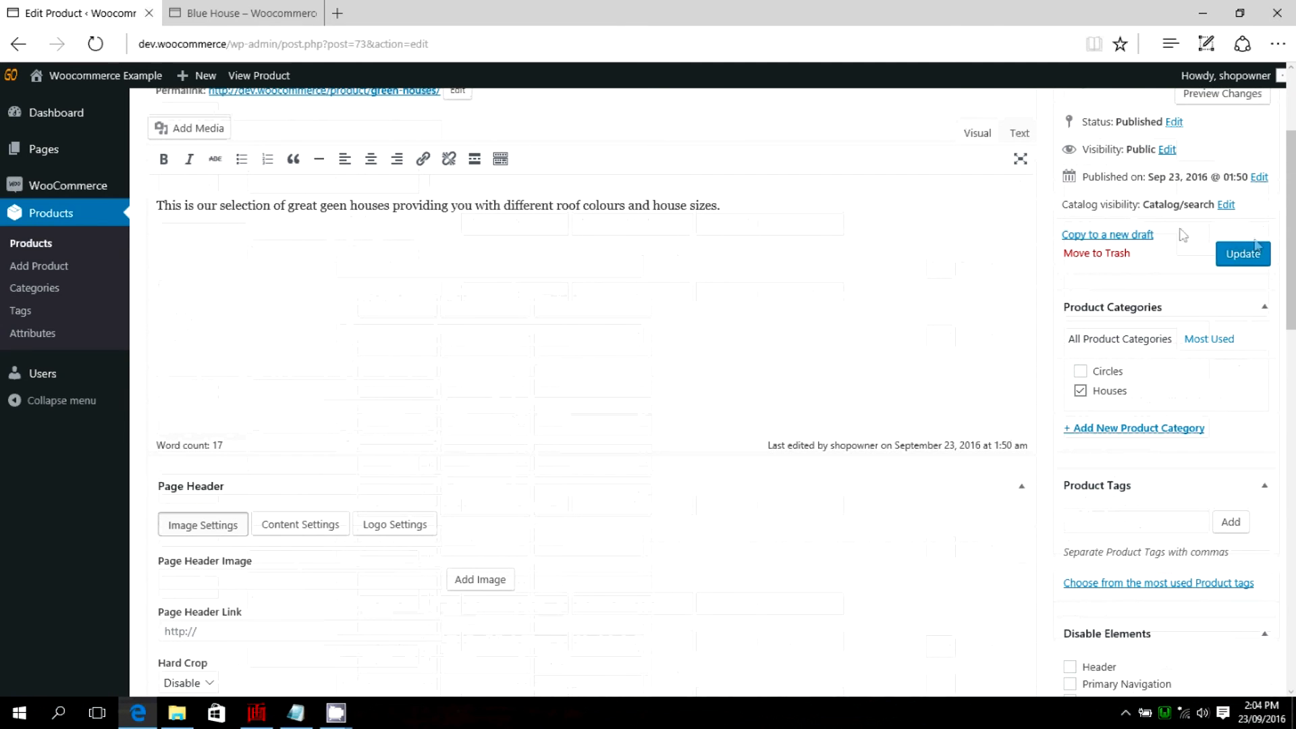
click(1245, 255)
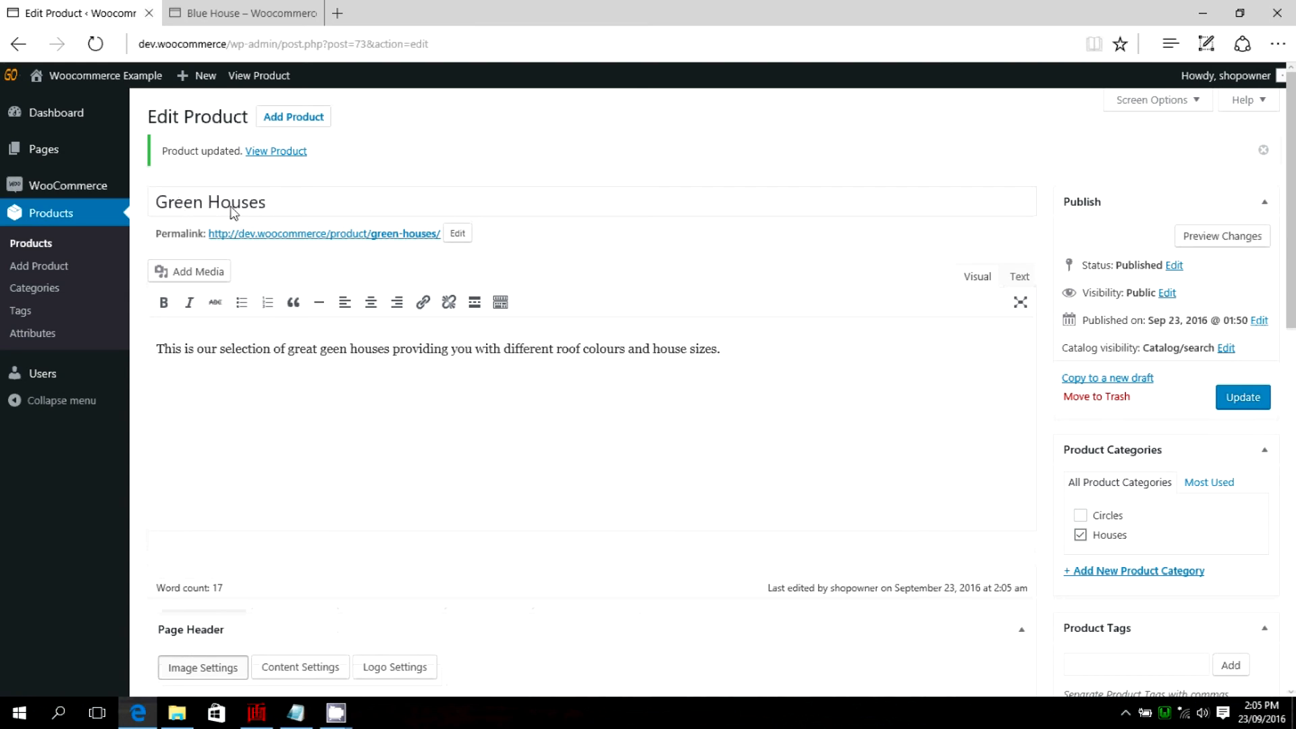
Rename the product as "All Houses" and update it.
drag(203, 205, 162, 202)
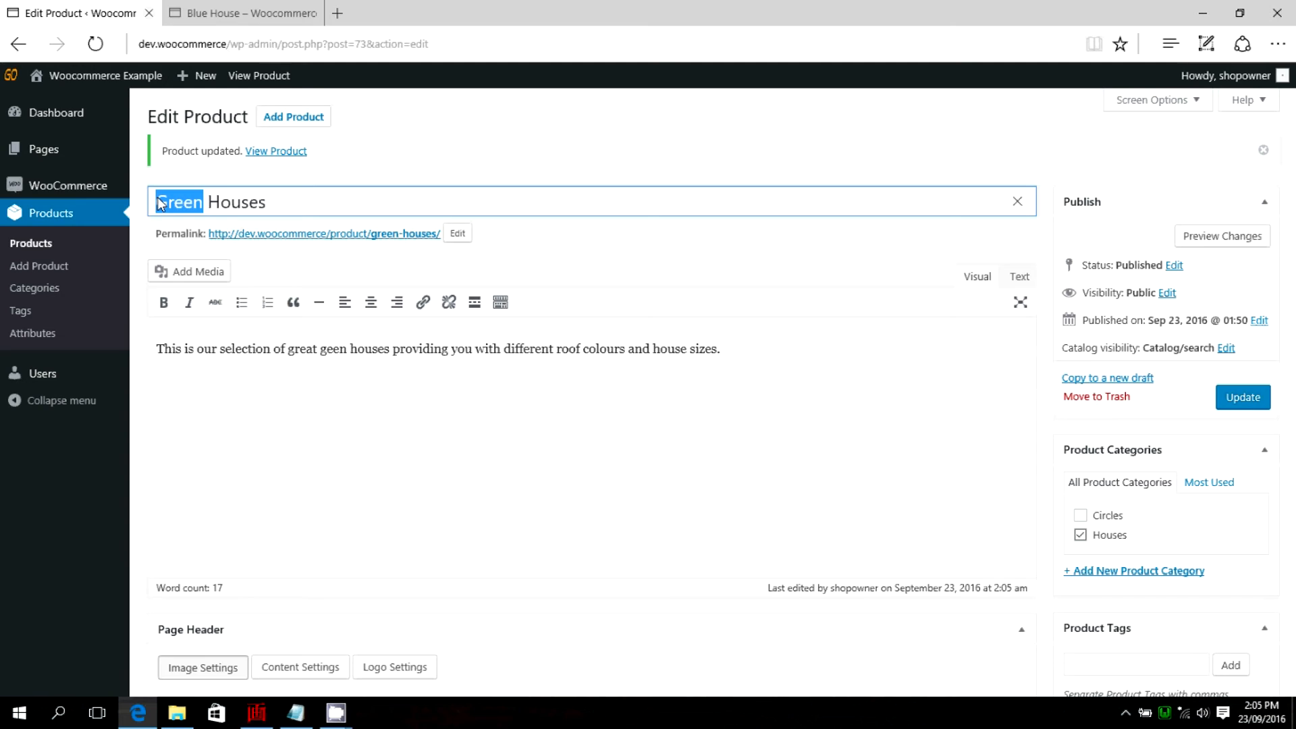
text(All)
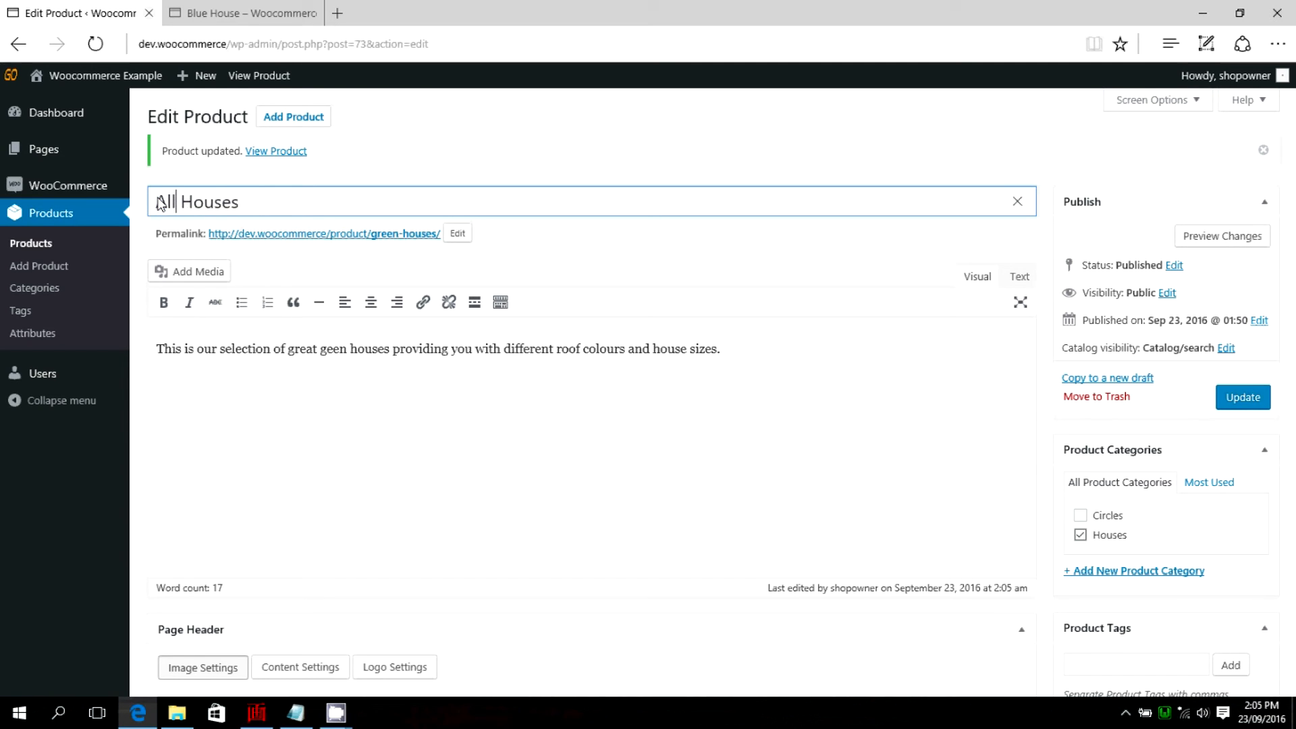
click(1249, 400)
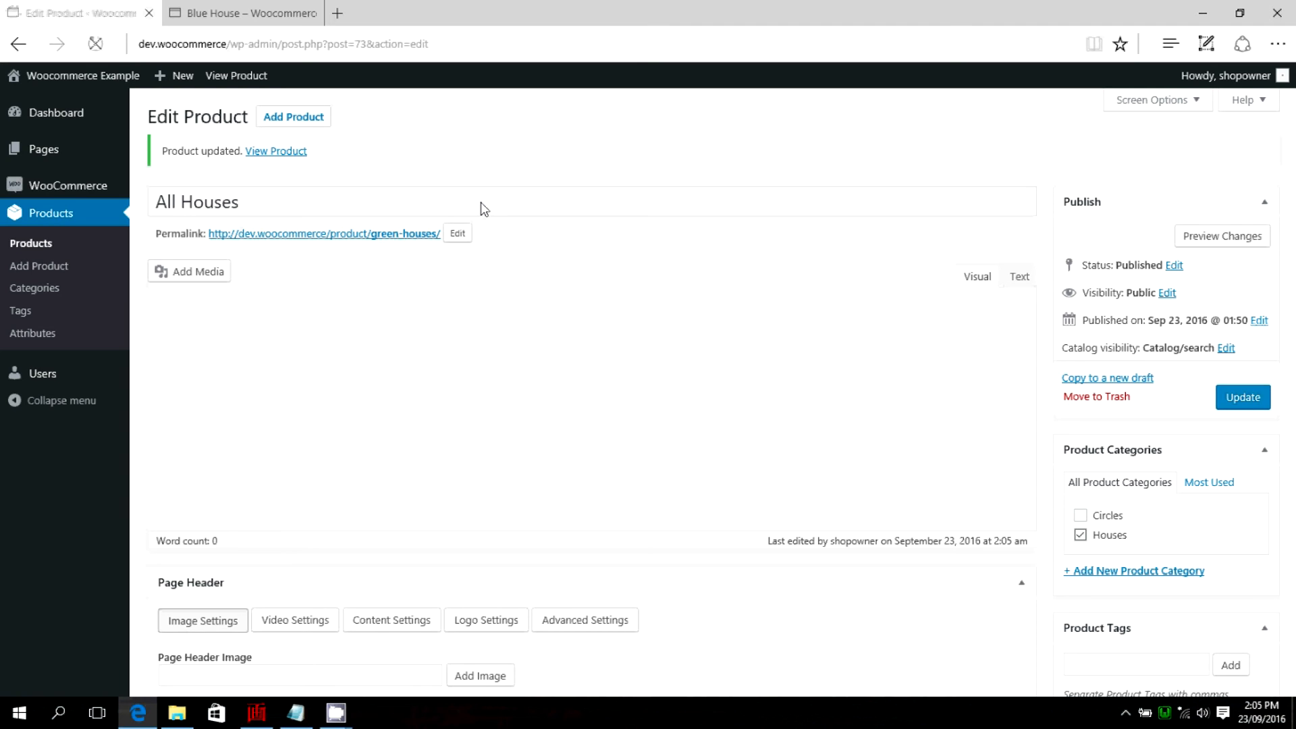
Switch to the storefront and open the All Houses product from the shop's Houses category.
click(243, 13)
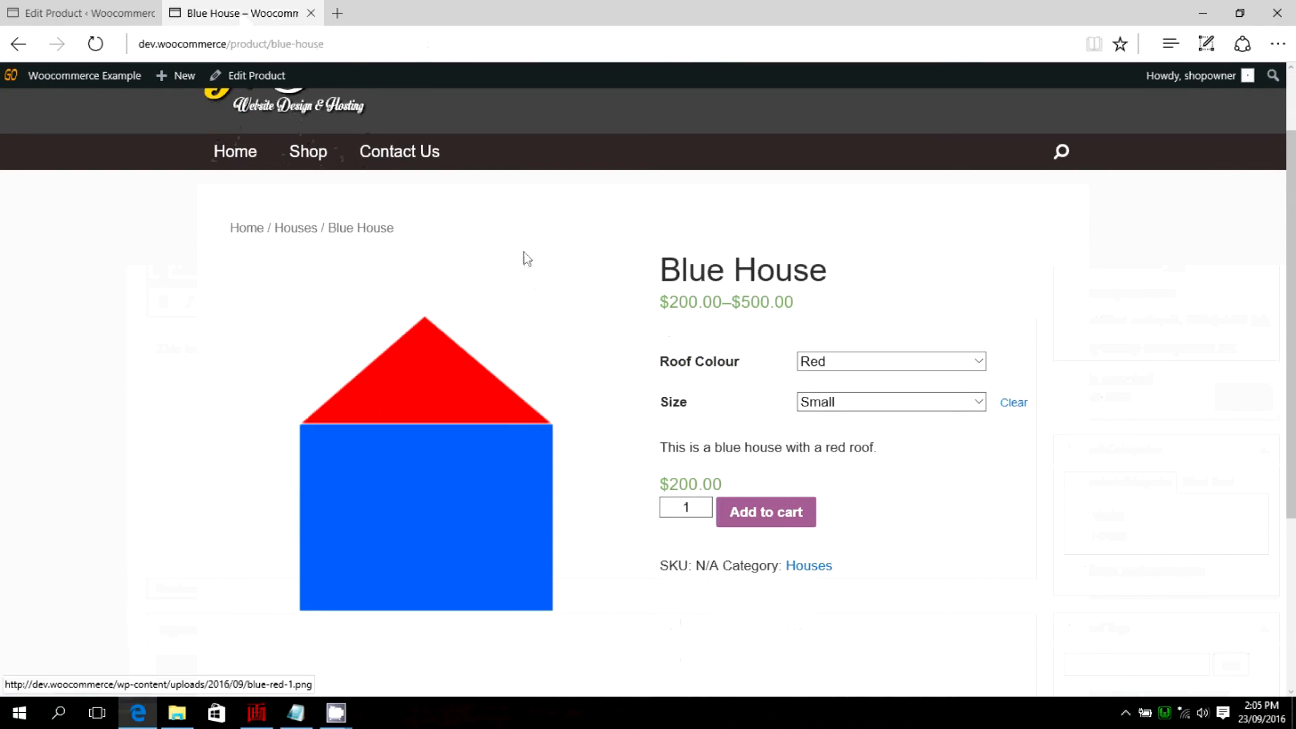
scroll(525, 257, up, 2)
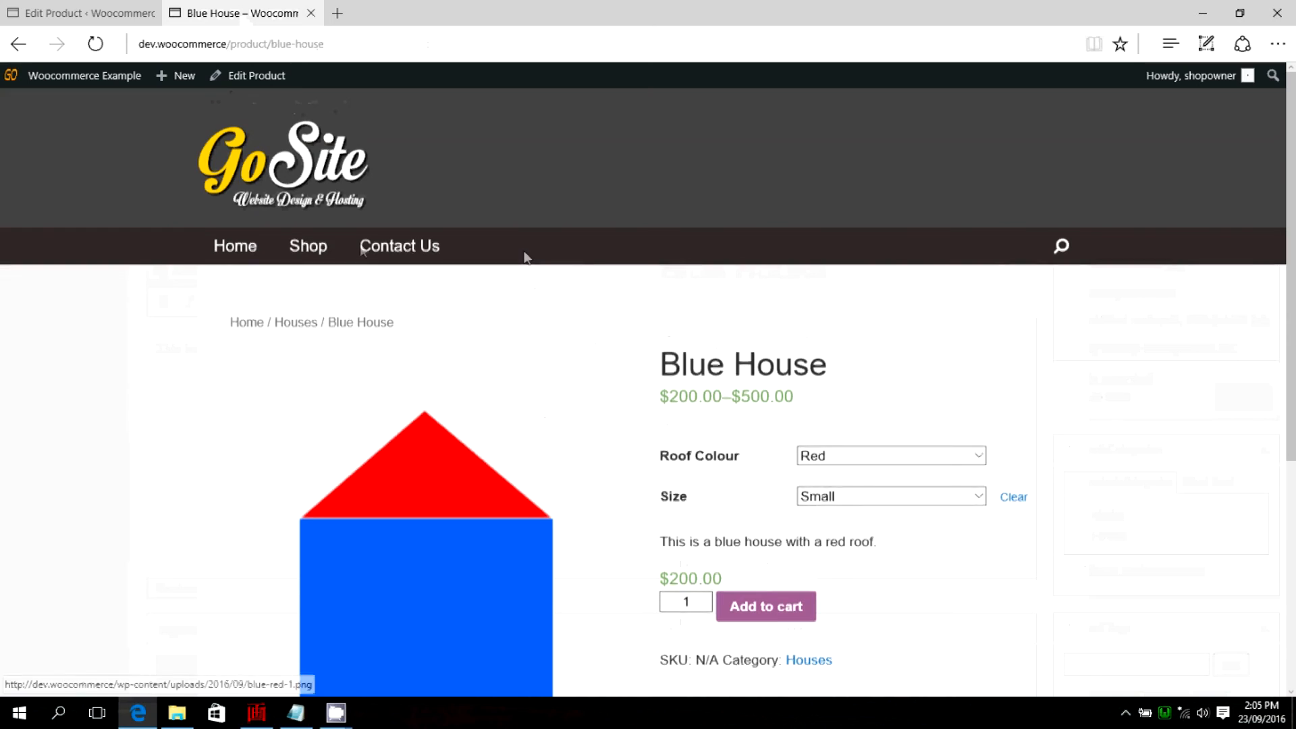
click(310, 246)
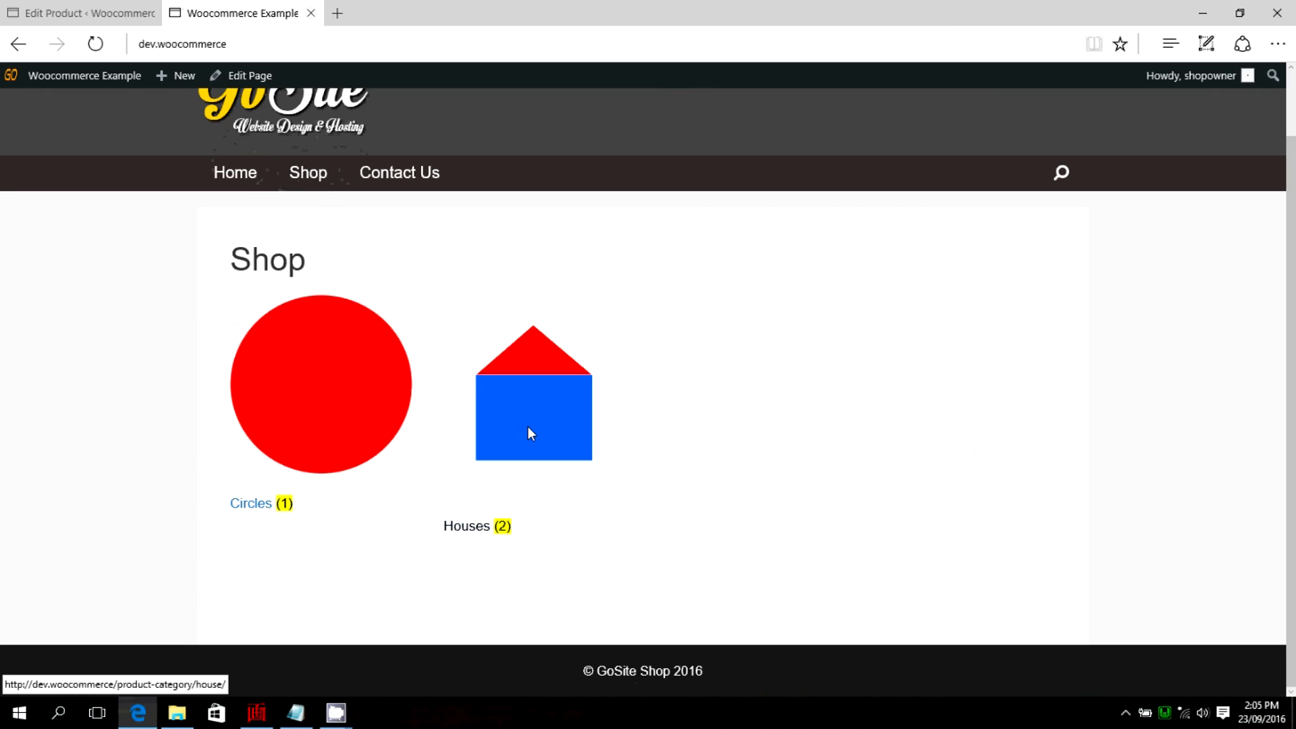
click(528, 429)
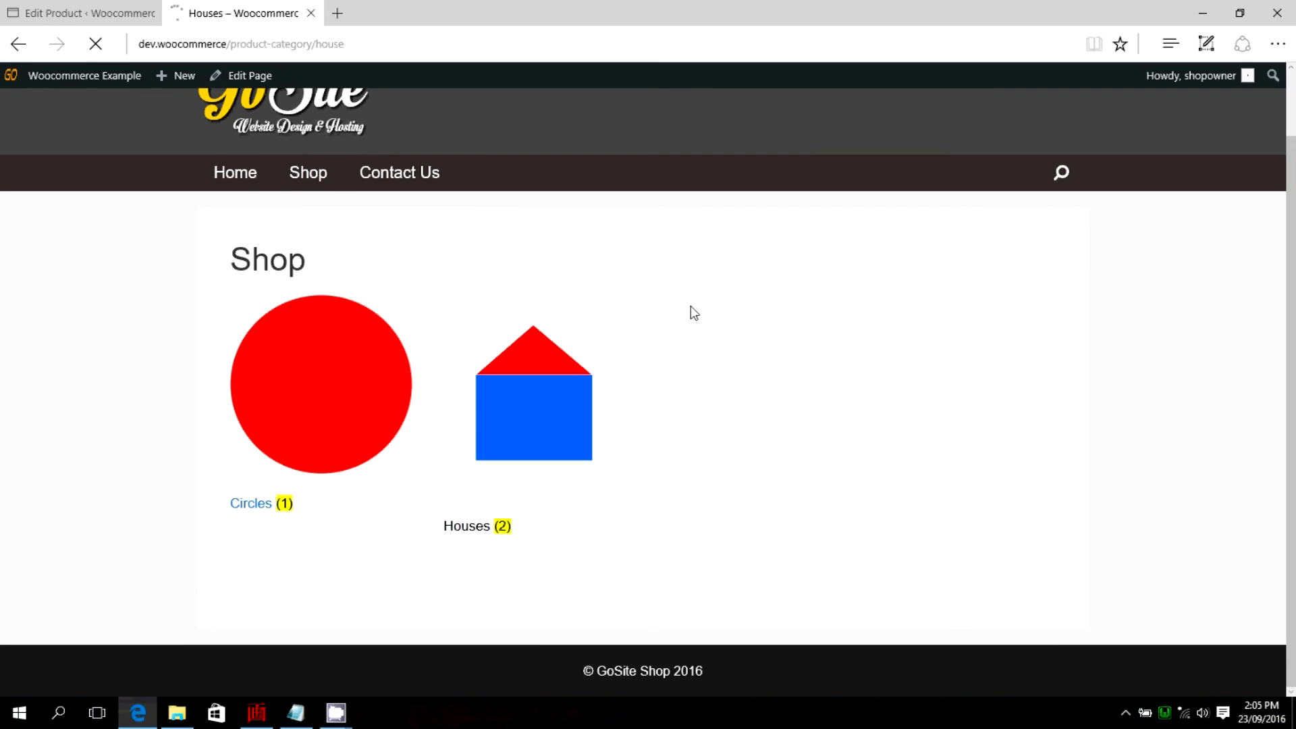
scroll(703, 309, down, 4)
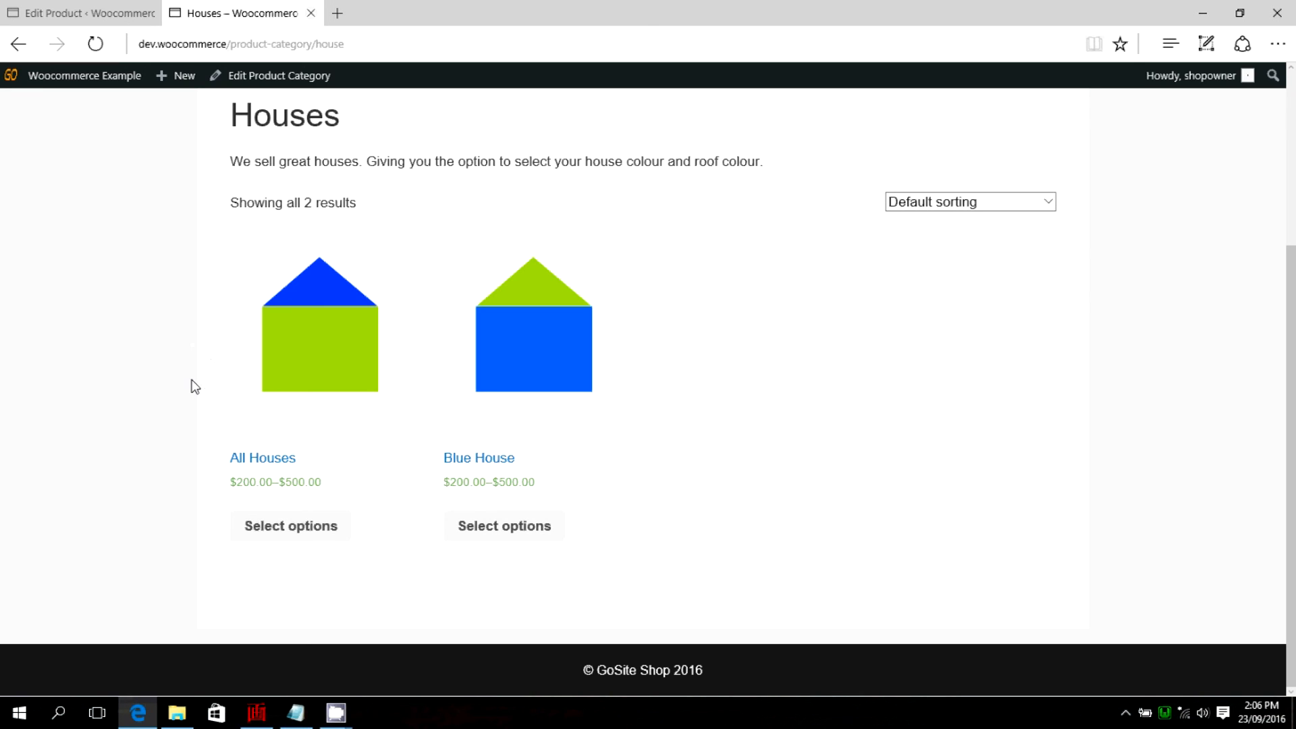
click(298, 376)
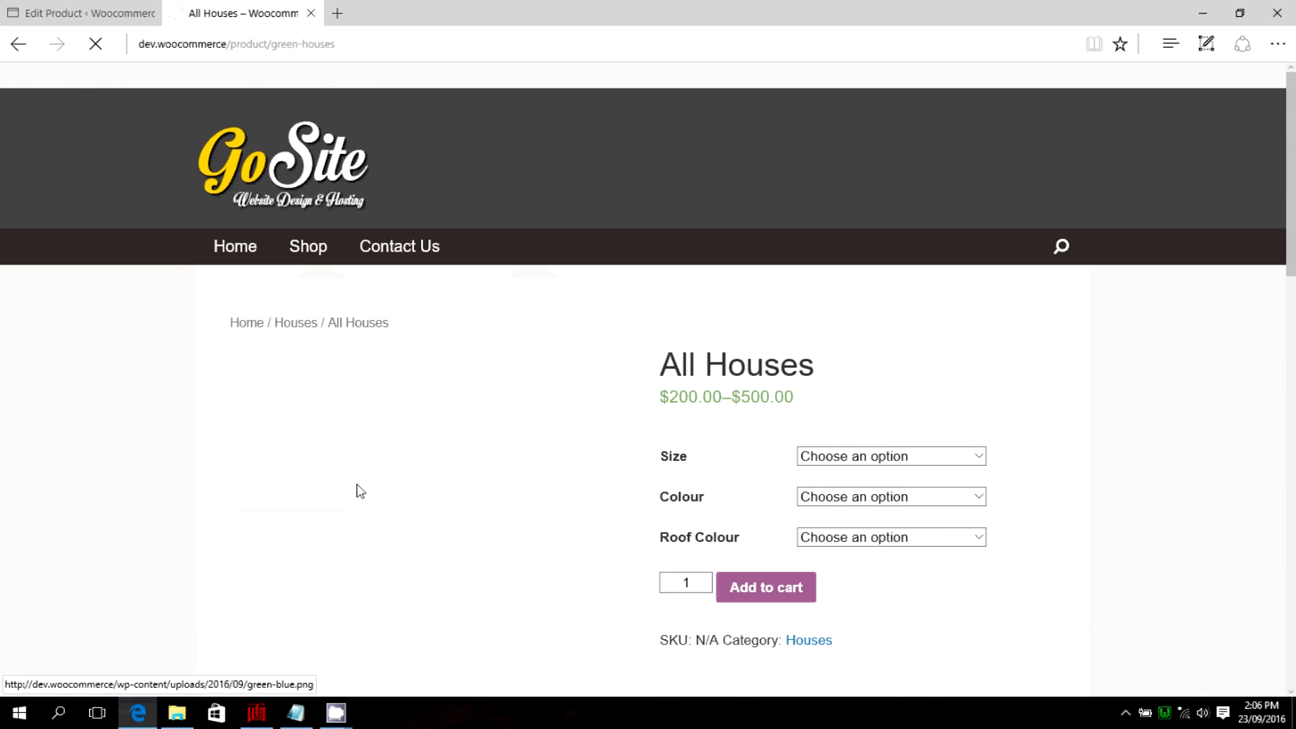
Choose Medium as the size on the All Houses product page.
scroll(1125, 418, down, 1)
scroll(1124, 418, down, 2)
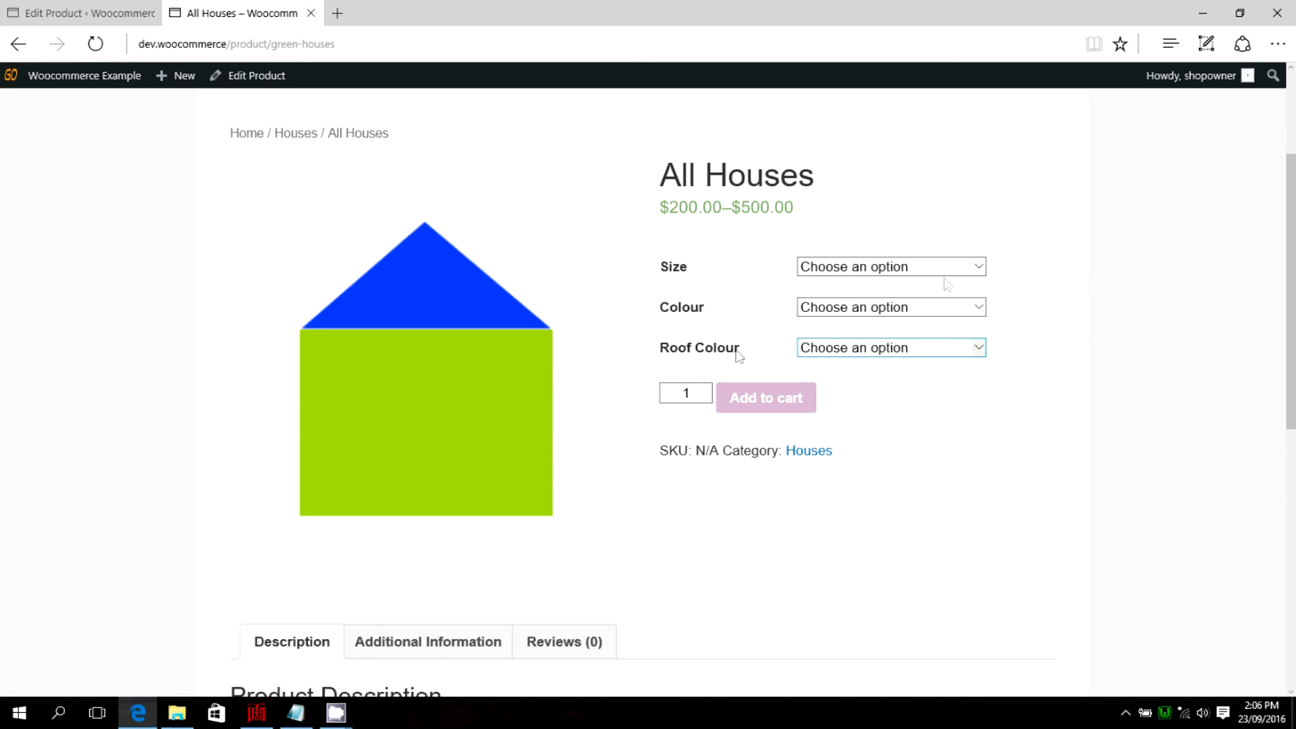
click(980, 267)
click(858, 299)
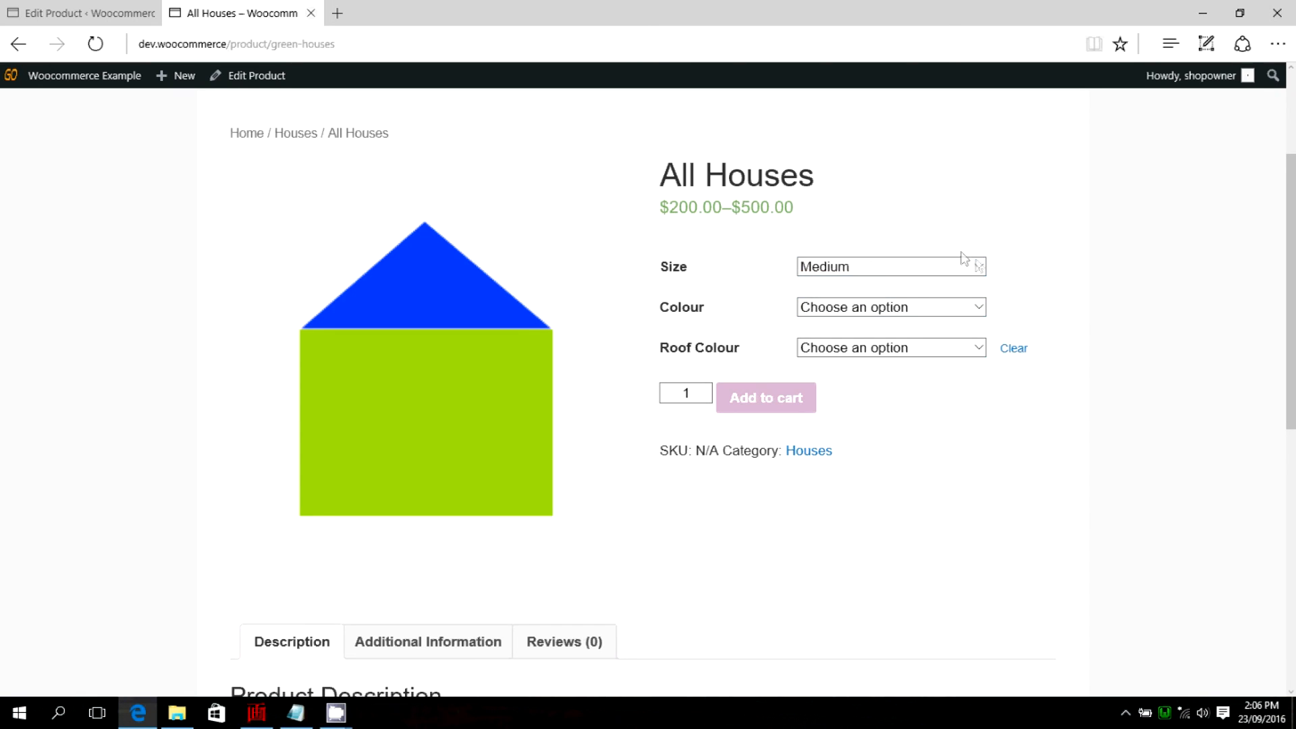
click(973, 265)
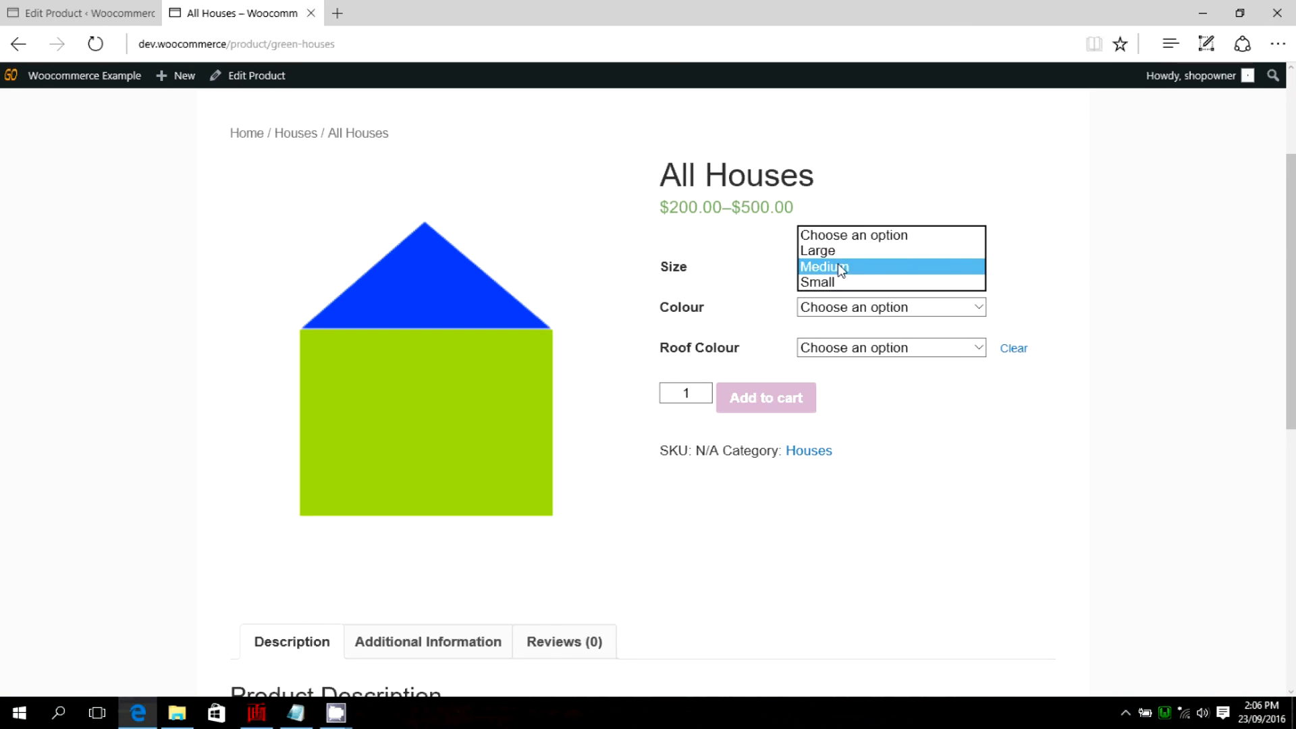
click(1065, 273)
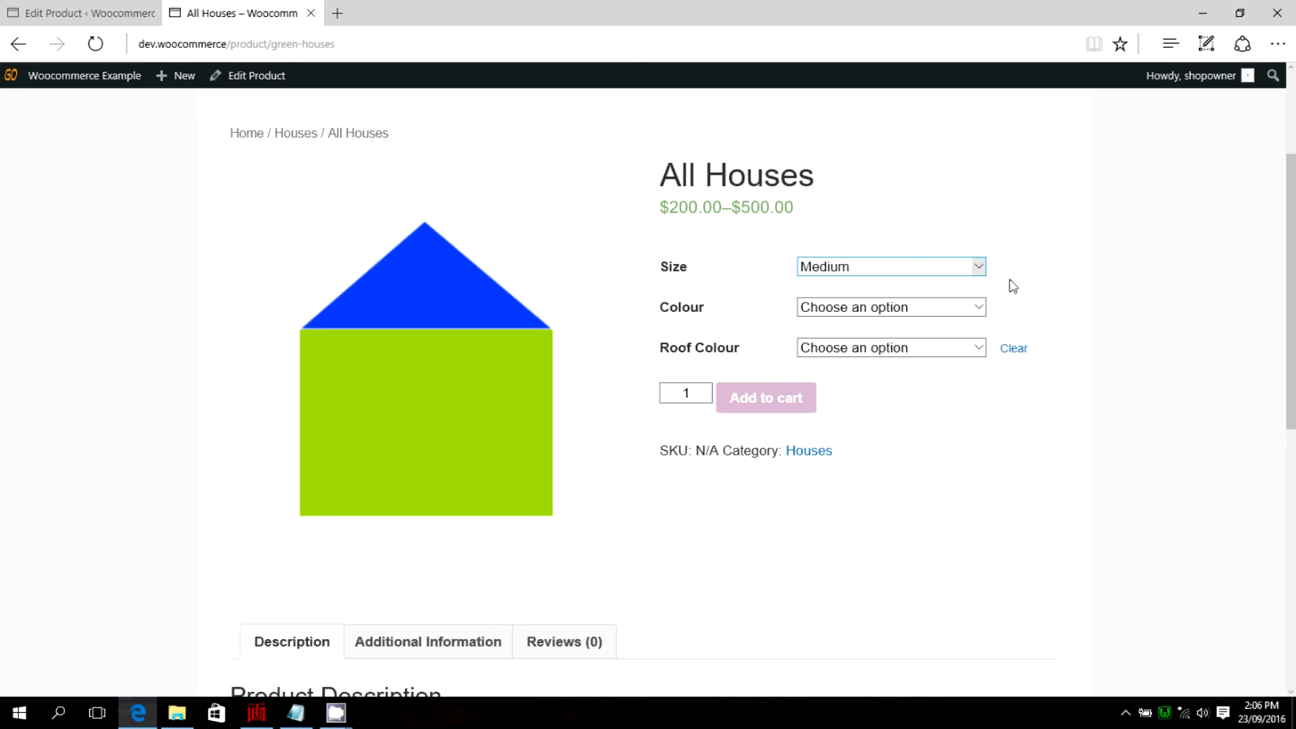
Choose colour Green and roof colour Red, and check the selected variation's image, description and price.
click(978, 308)
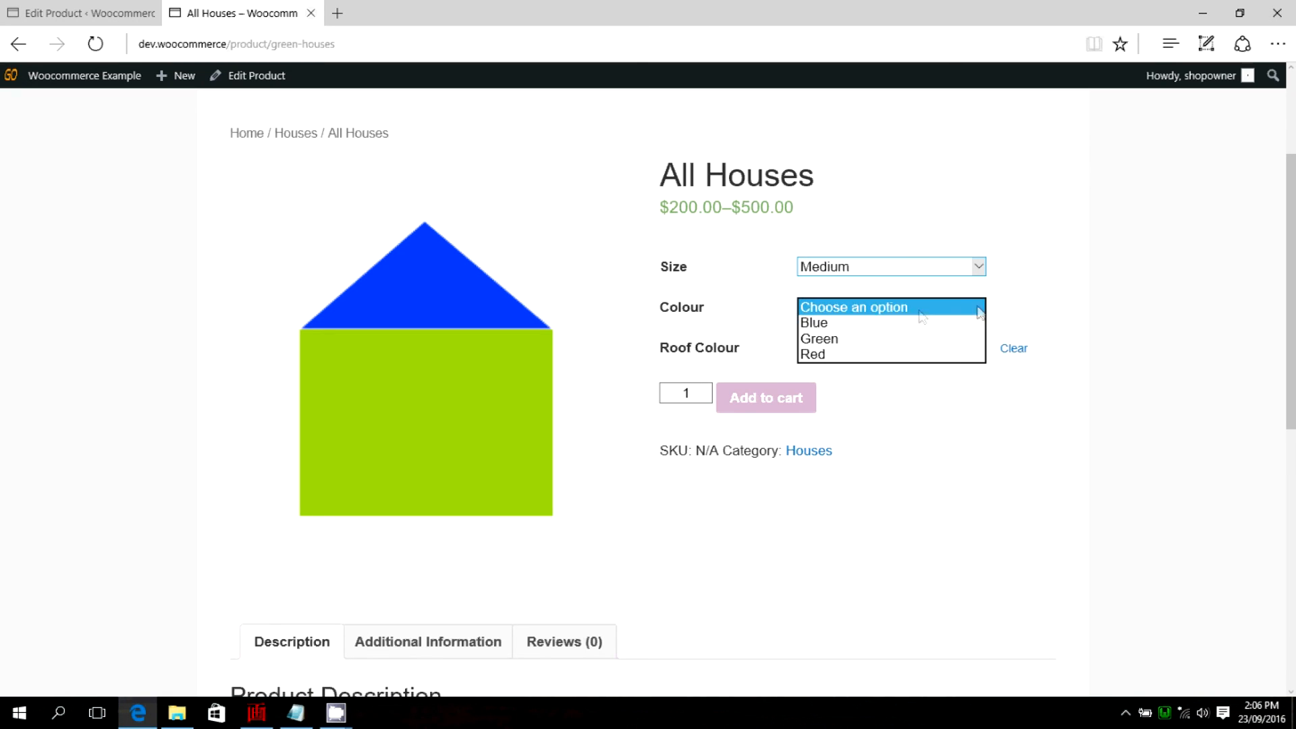
click(832, 339)
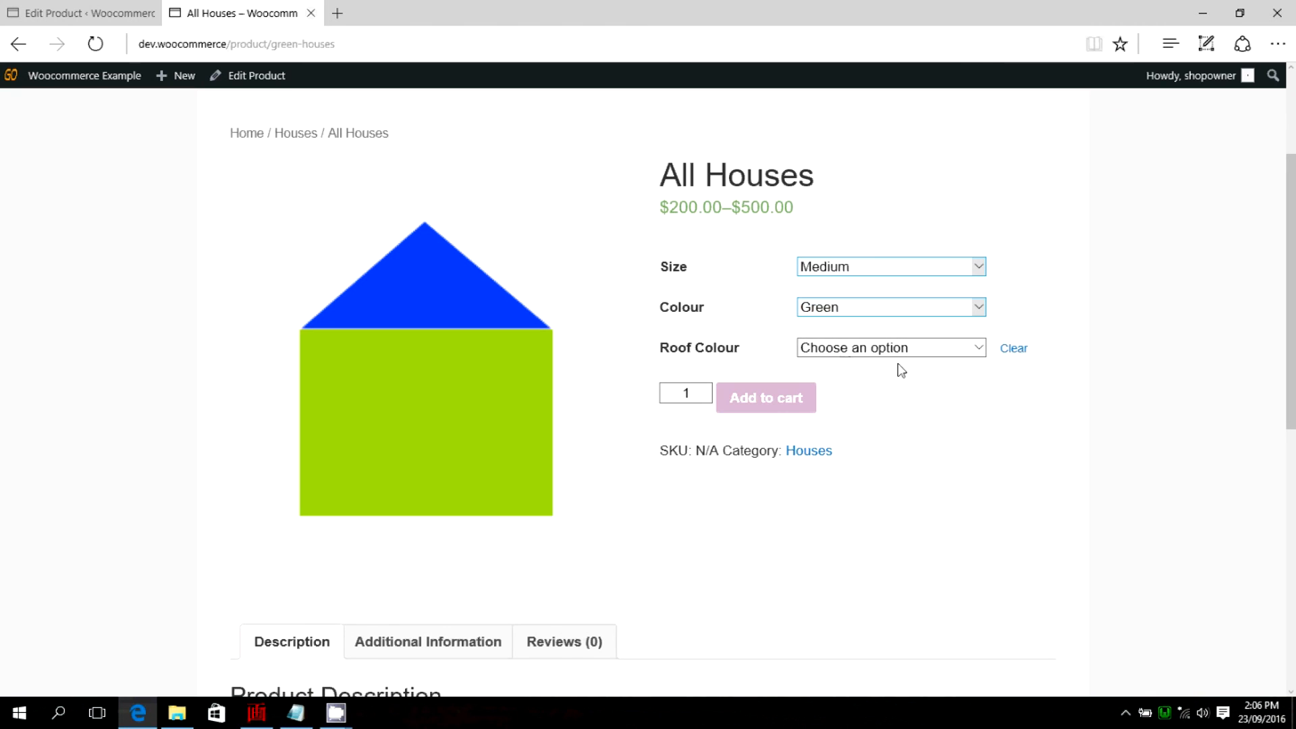
click(978, 348)
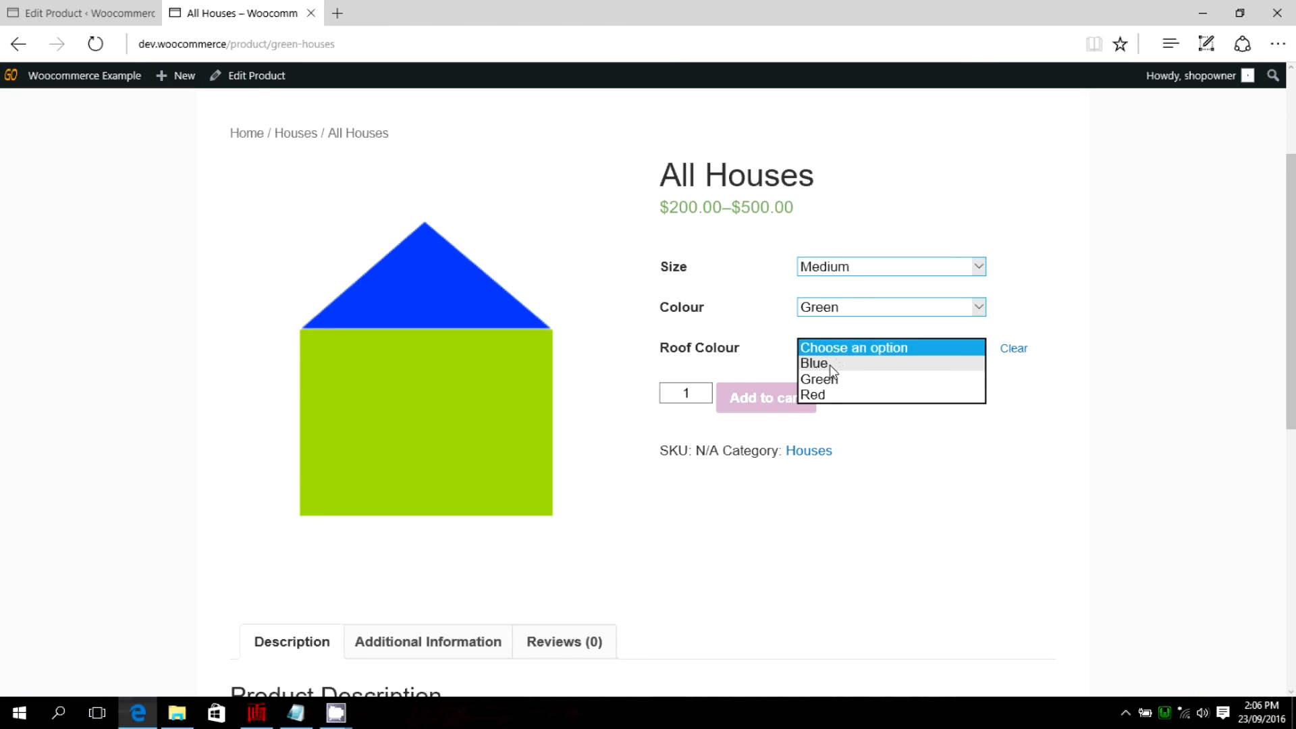
click(824, 397)
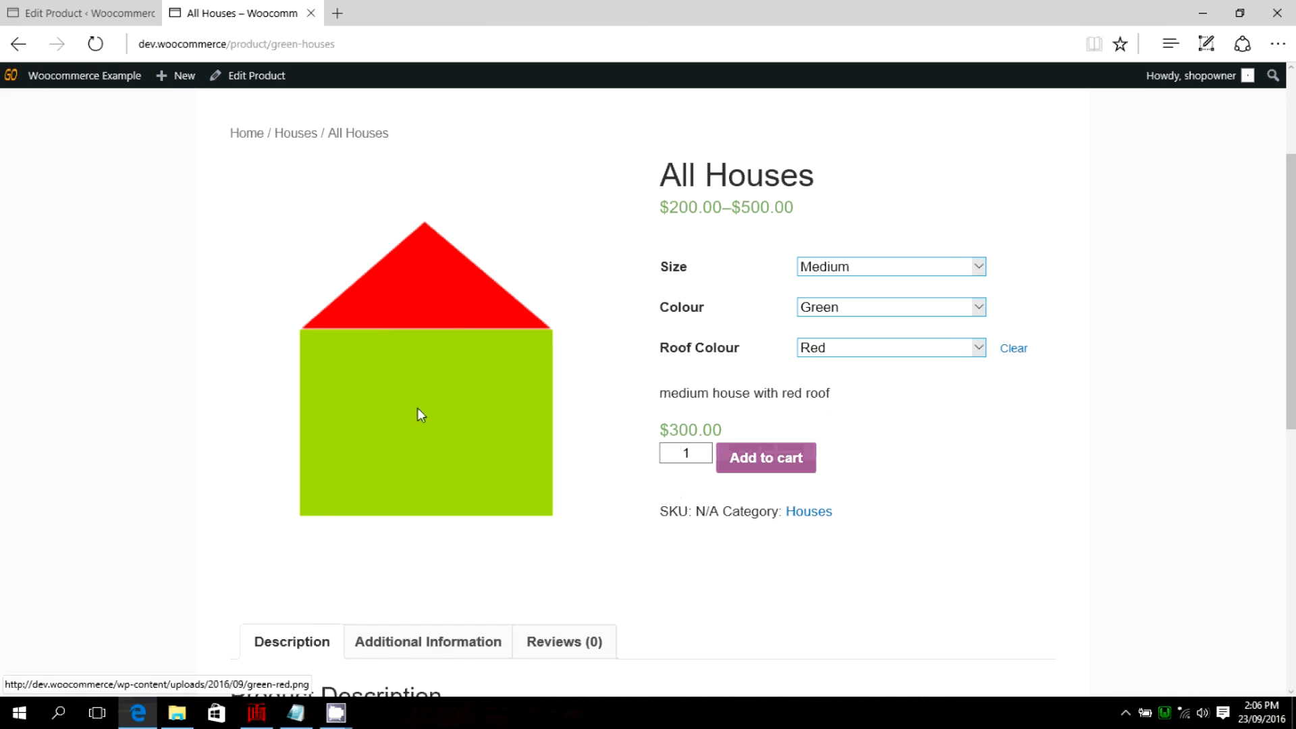
mouse_move(835, 397)
mouse_down()
mouse_move(671, 379)
mouse_move(660, 399)
mouse_move(849, 410)
mouse_up()
click(851, 411)
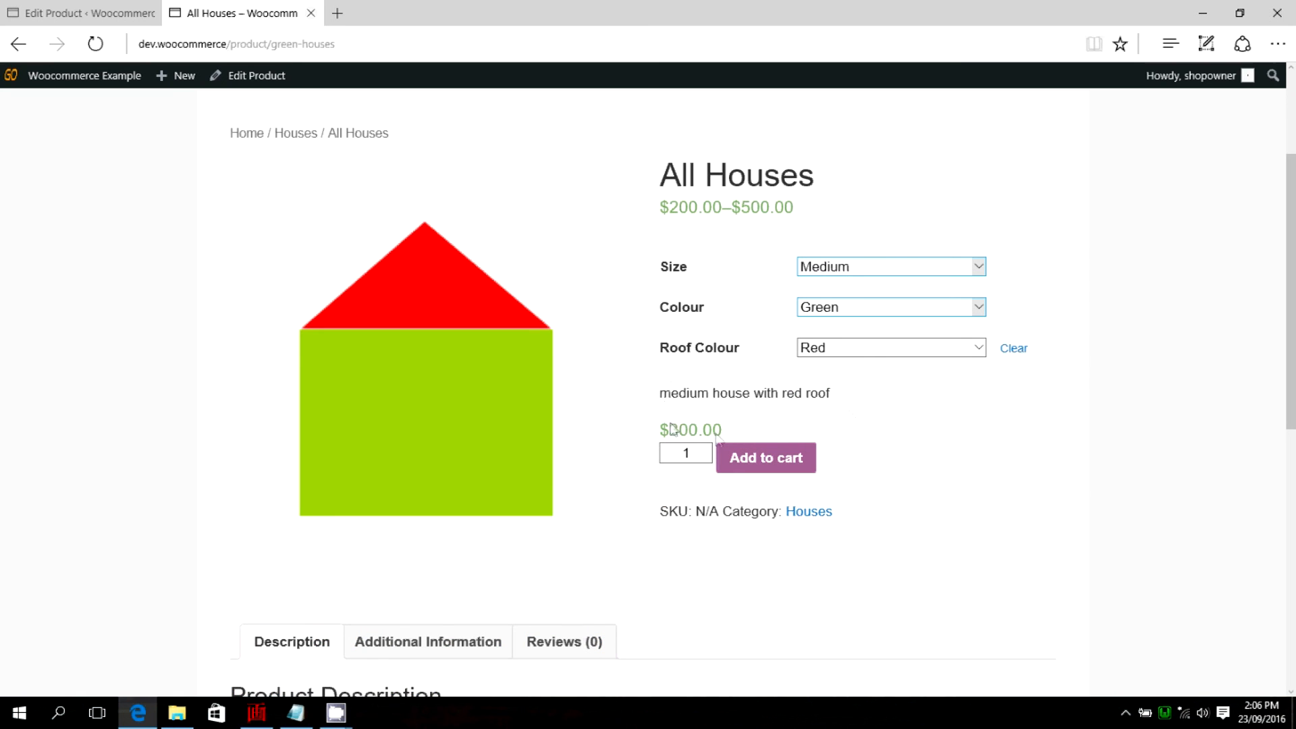
scroll(1023, 459, down, 2)
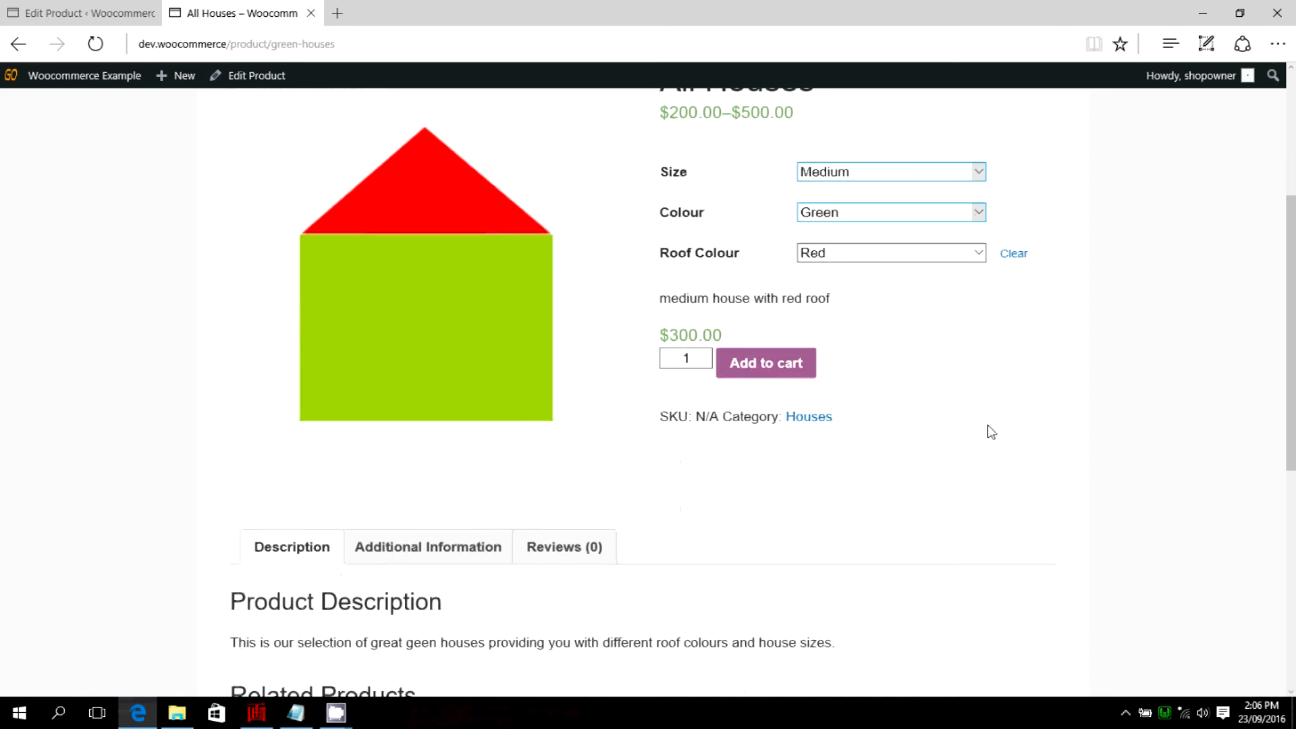
scroll(955, 414, up, 2)
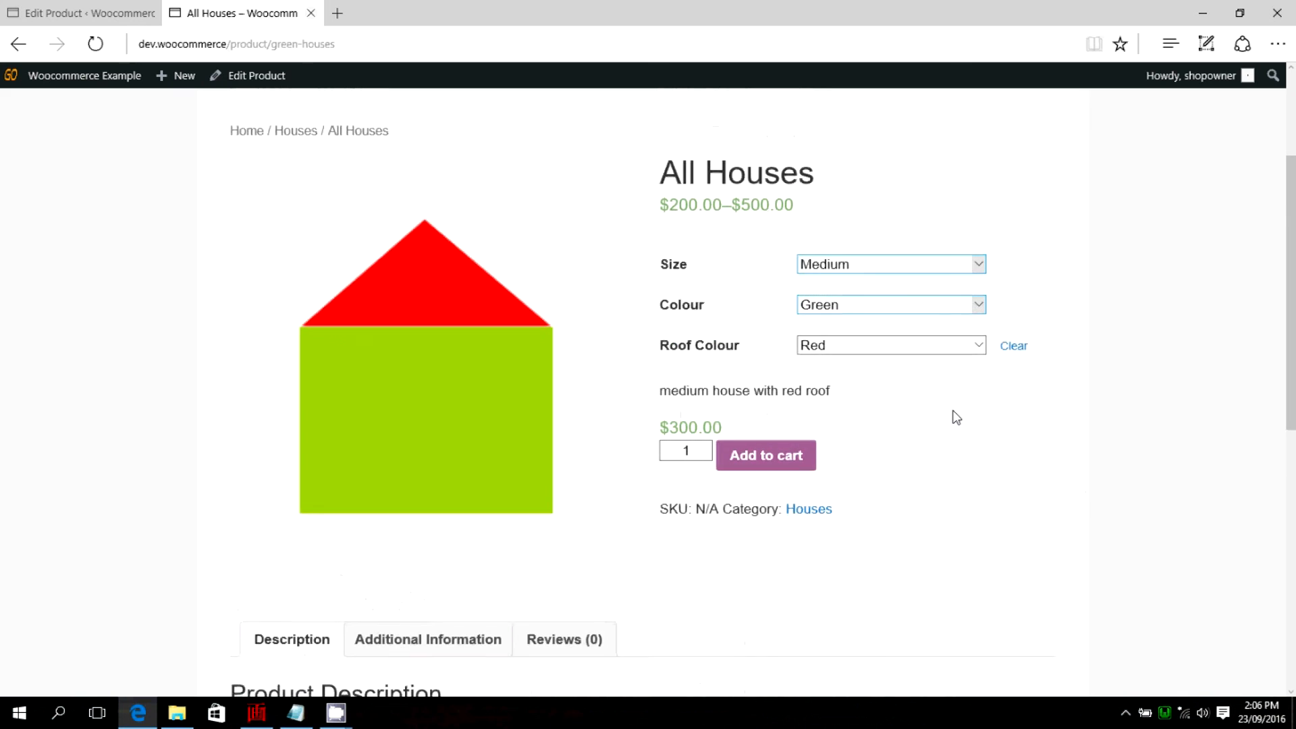
scroll(939, 417, up, 2)
scroll(935, 411, down, 2)
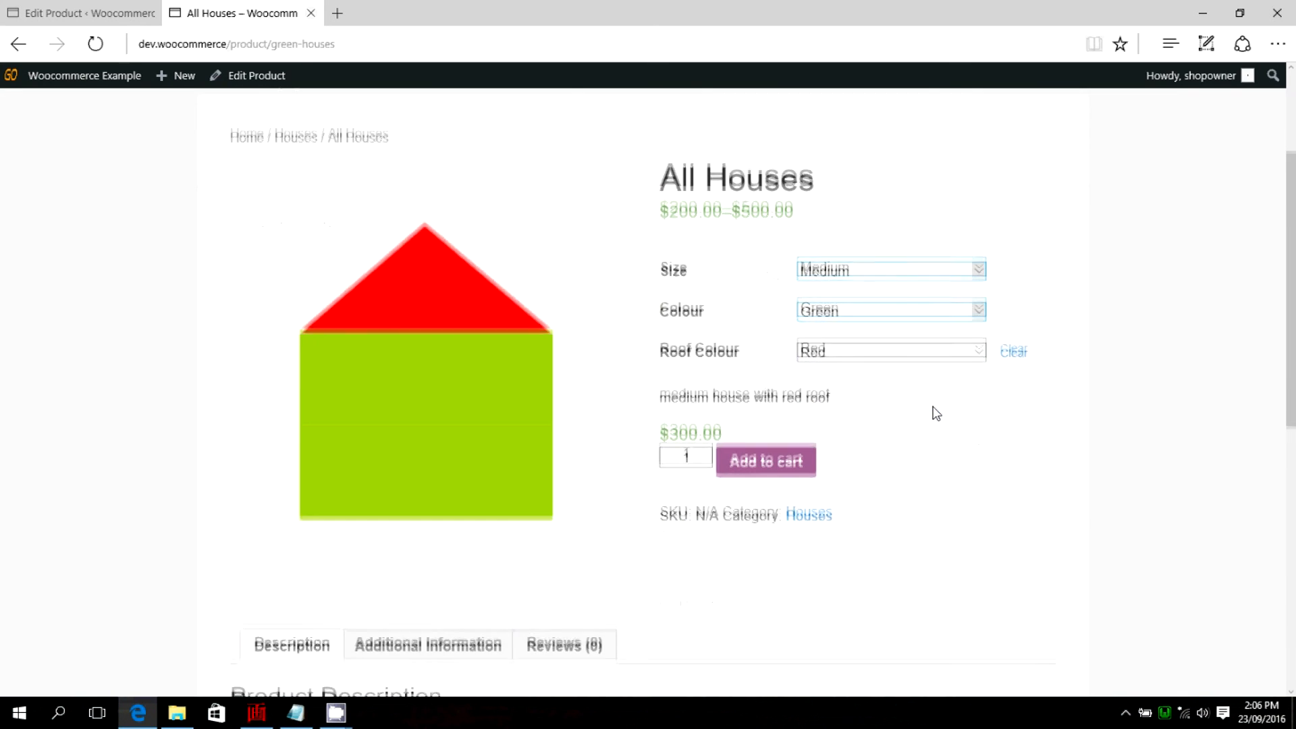
scroll(844, 470, up, 2)
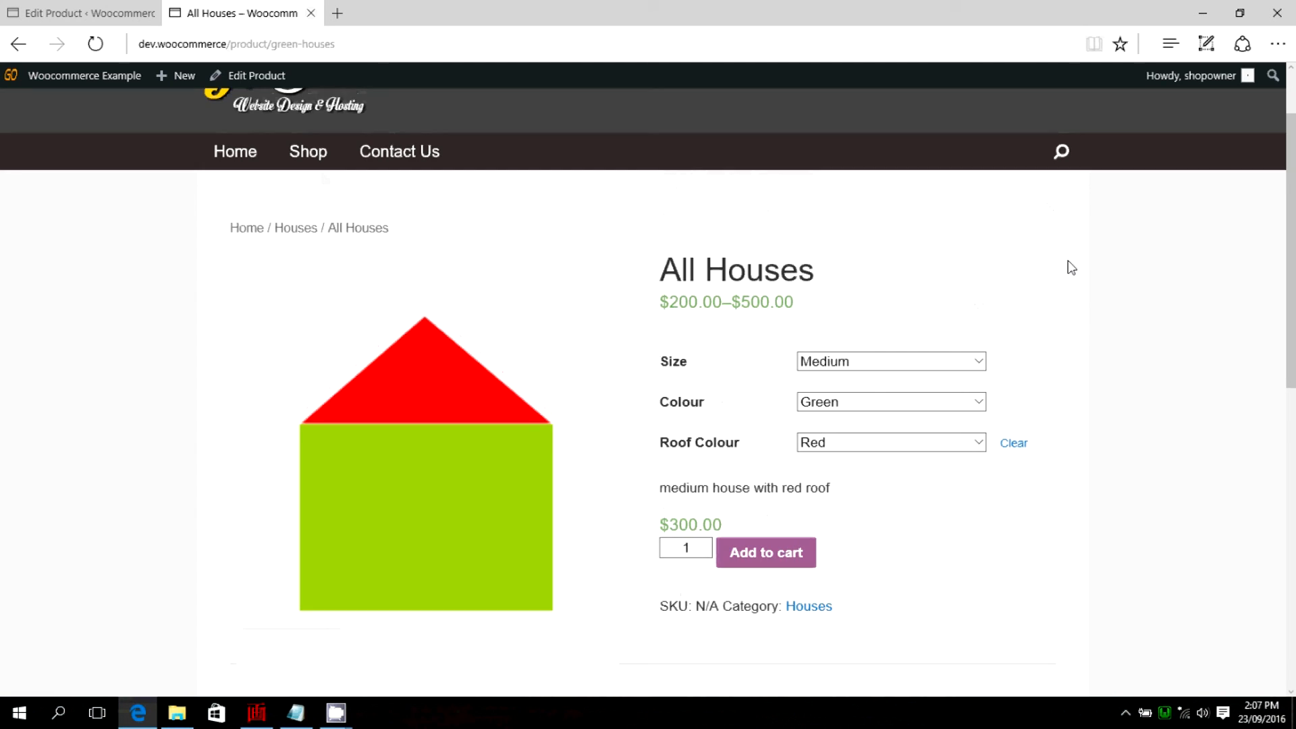
scroll(1070, 269, down, 2)
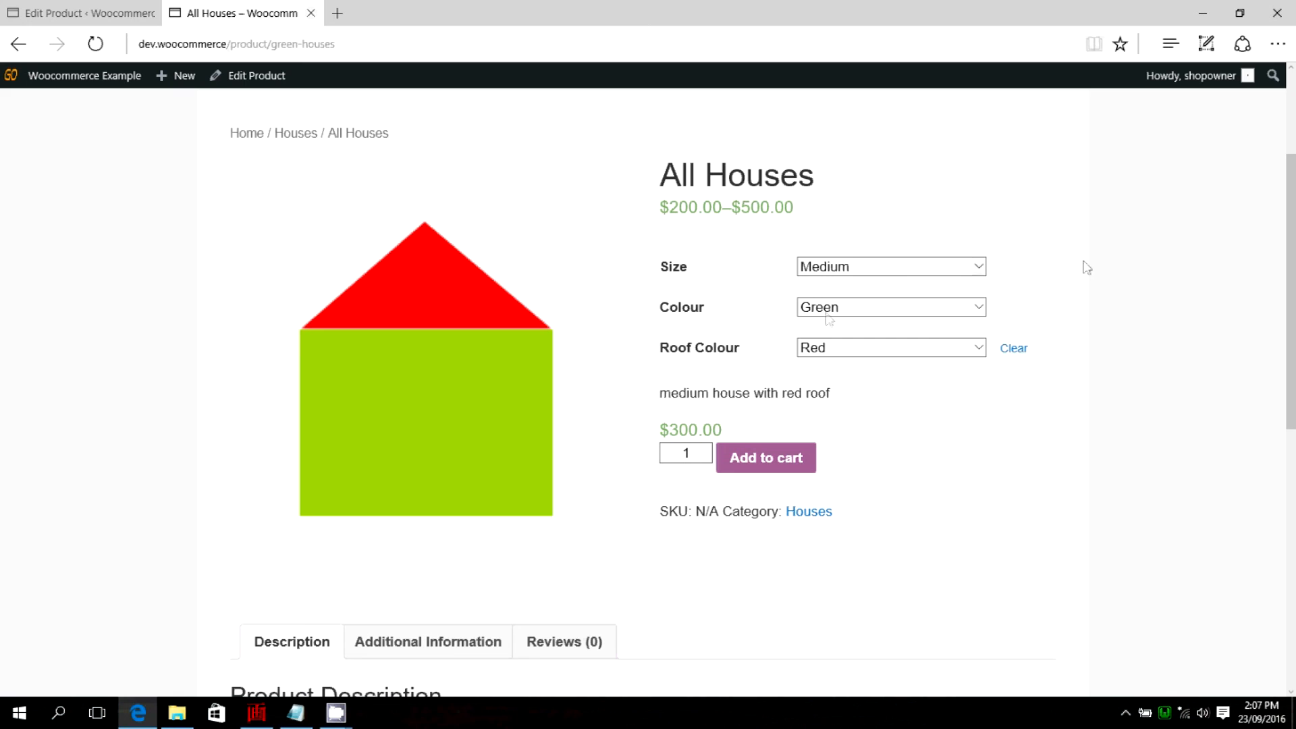
Change the All Houses selection to size Large and colour Blue.
click(977, 268)
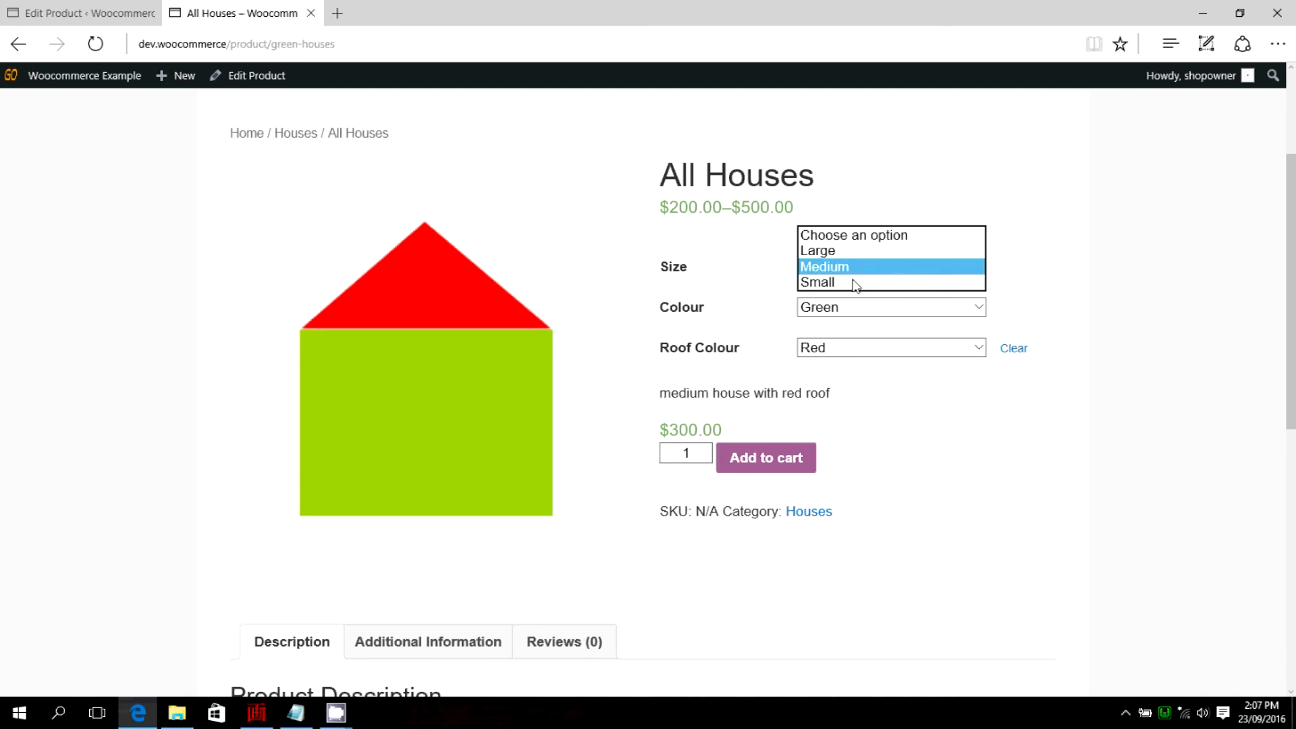
click(871, 250)
click(969, 311)
click(959, 289)
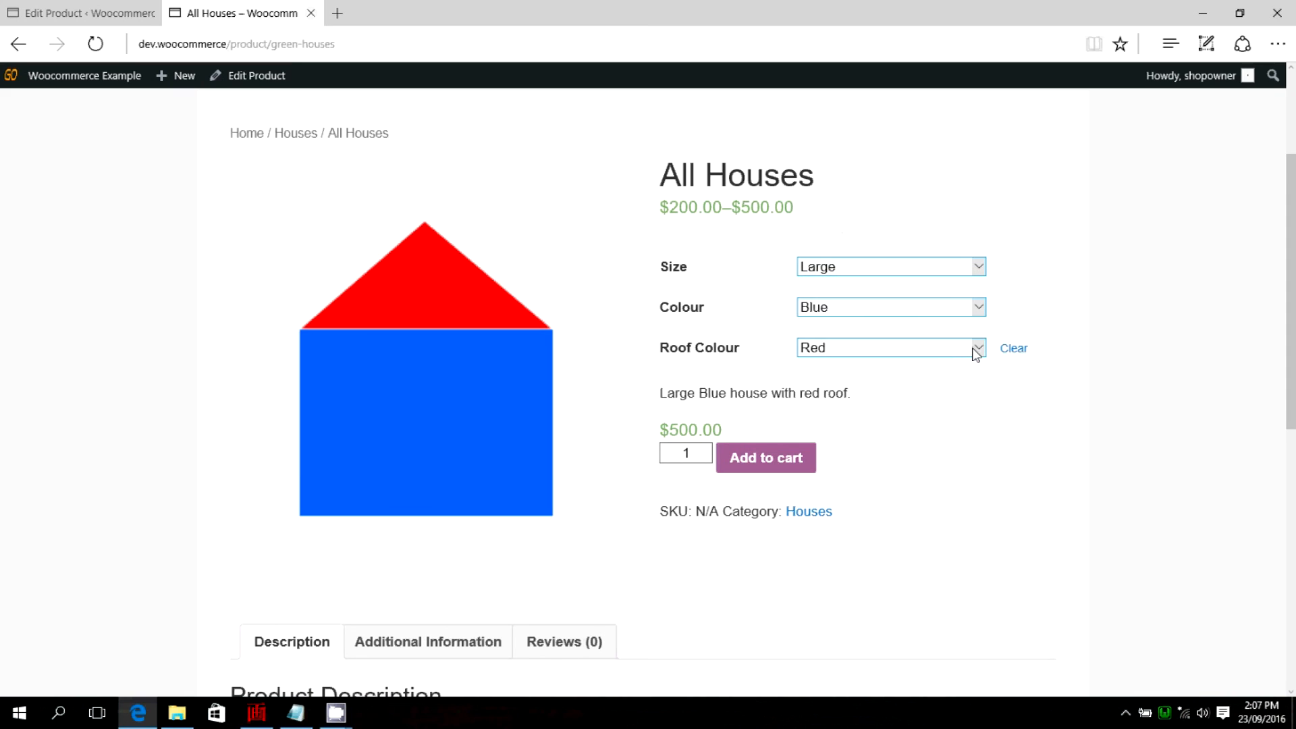
Choose Green as the roof colour and check the selected variation's image, description and price.
click(977, 349)
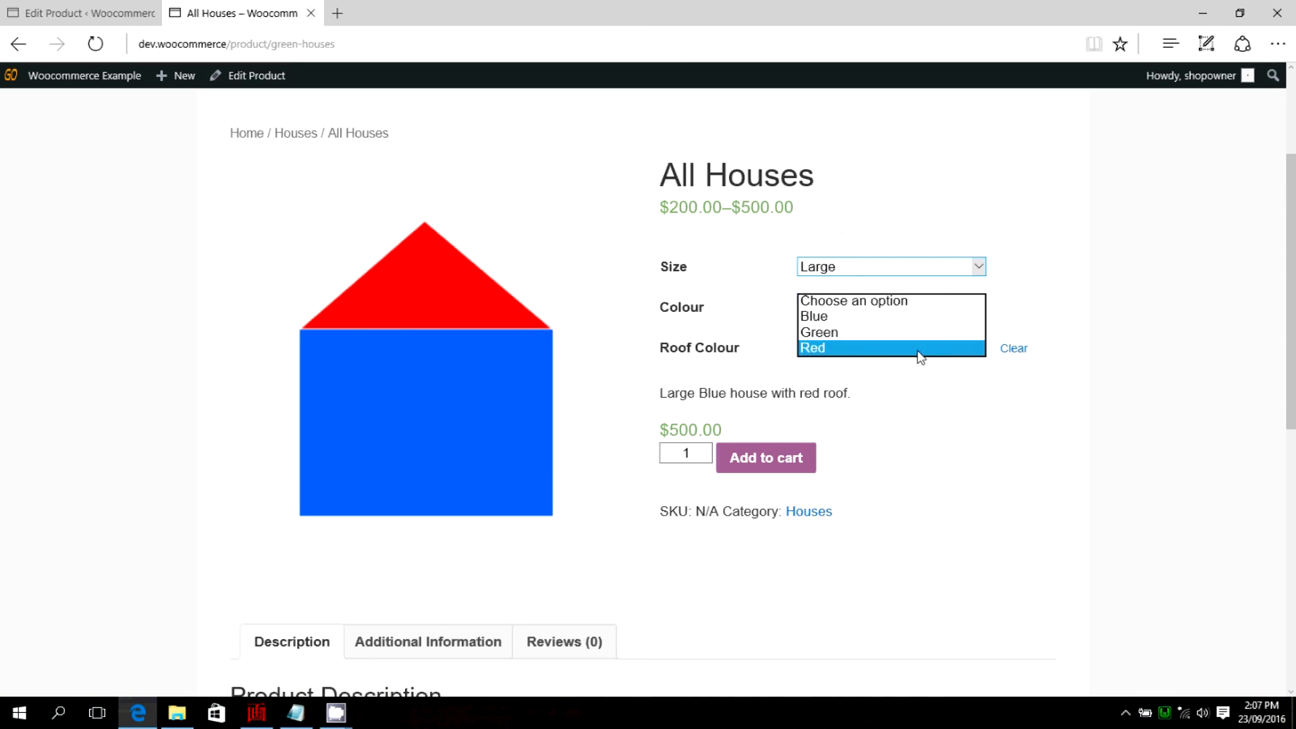
click(824, 334)
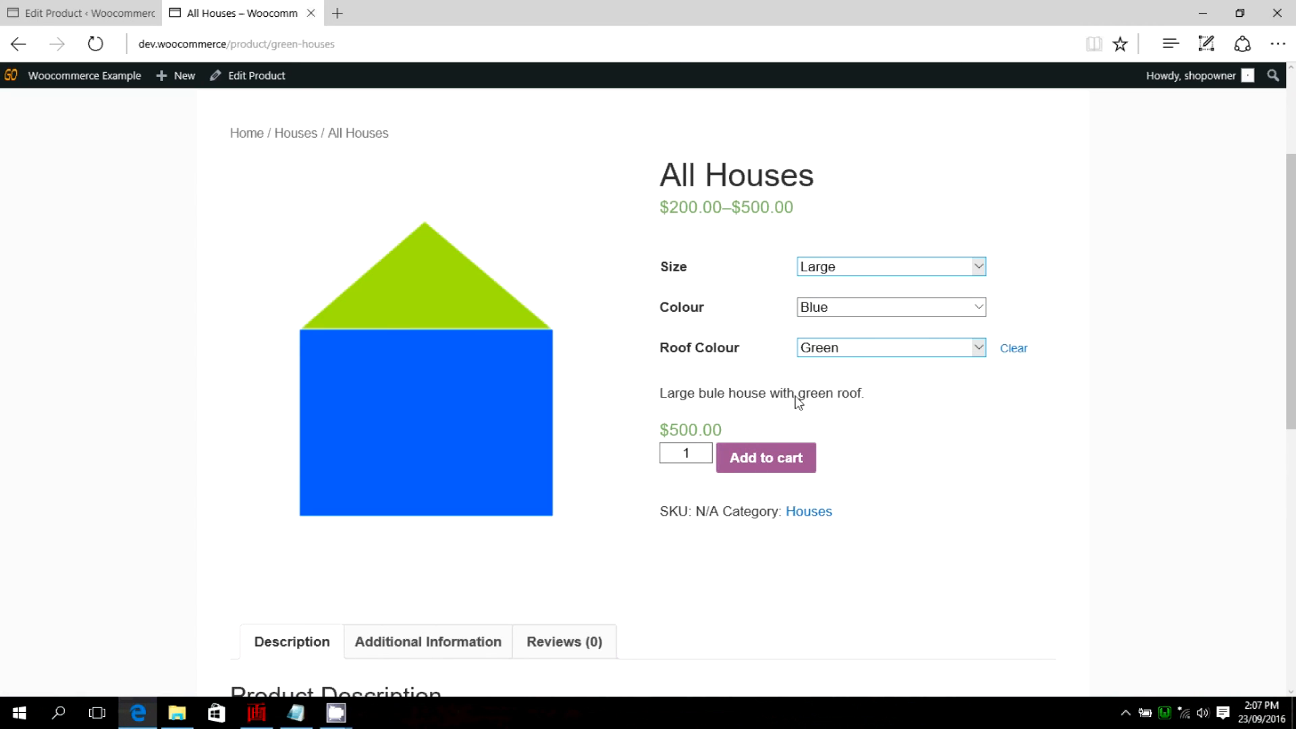
drag(668, 430, 733, 430)
click(788, 422)
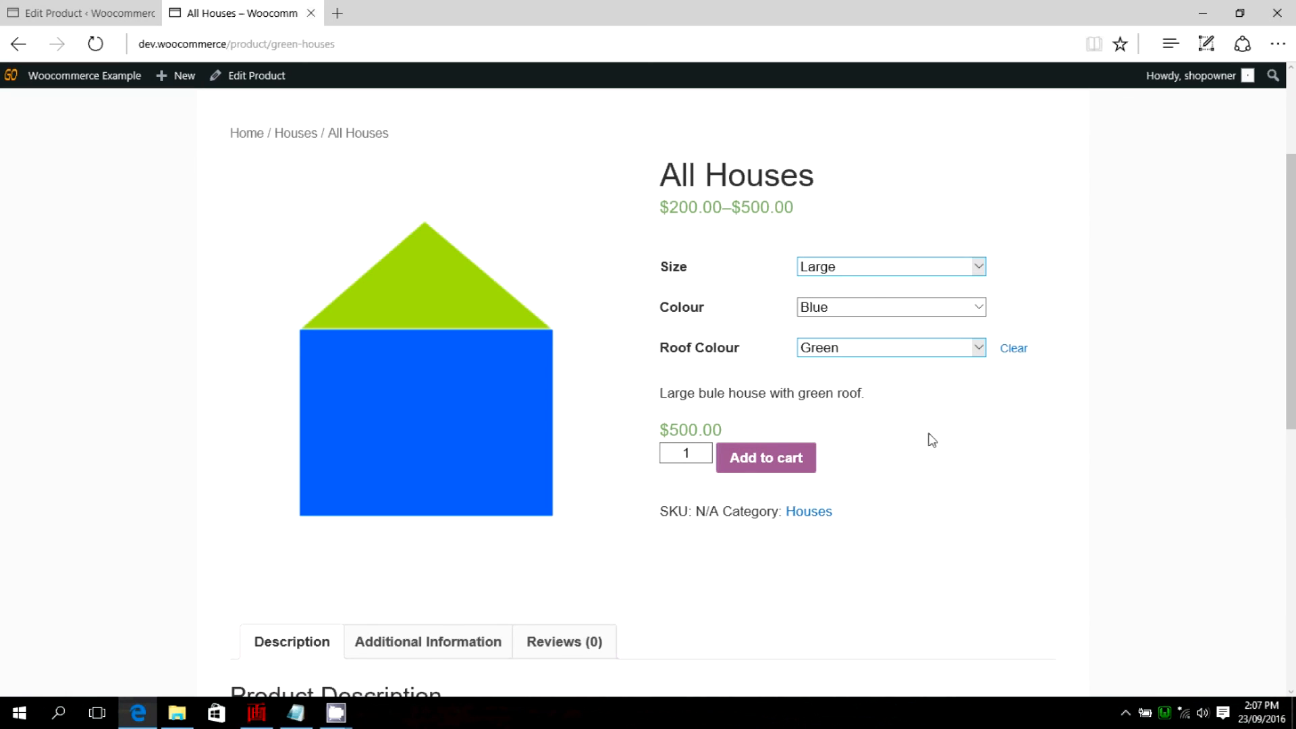